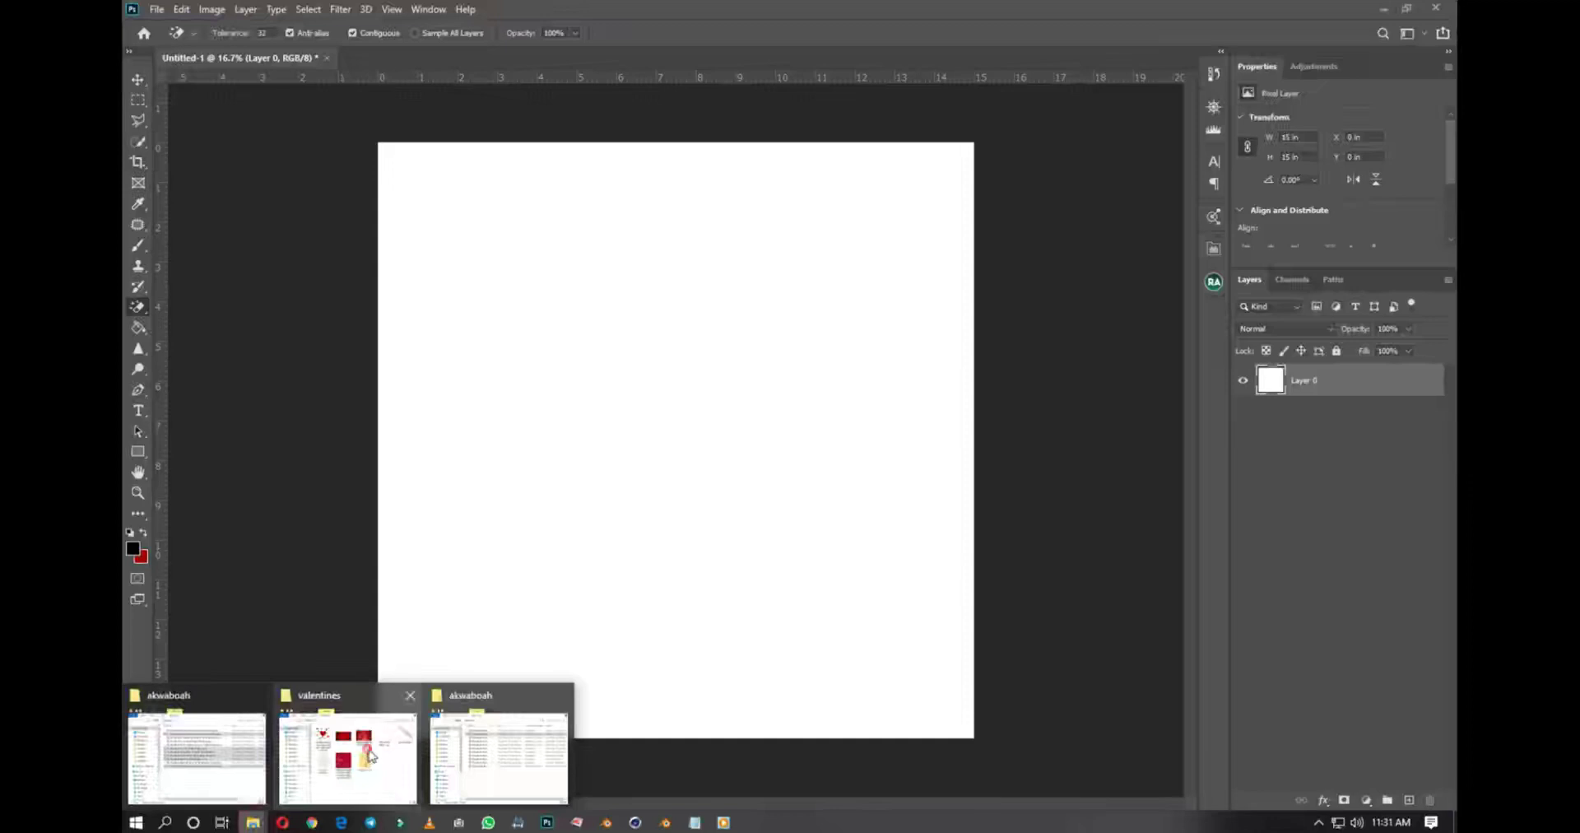
Step: Place 12.jpg from the valentines folder into the document and scale it up to cover the canvas
{"action": "left_click_drag", "start_coordinate": [590, 360], "coordinate": [733, 375]}
{"action": "left_click_drag", "start_coordinate": [851, 341], "coordinate": [1233, 196]}
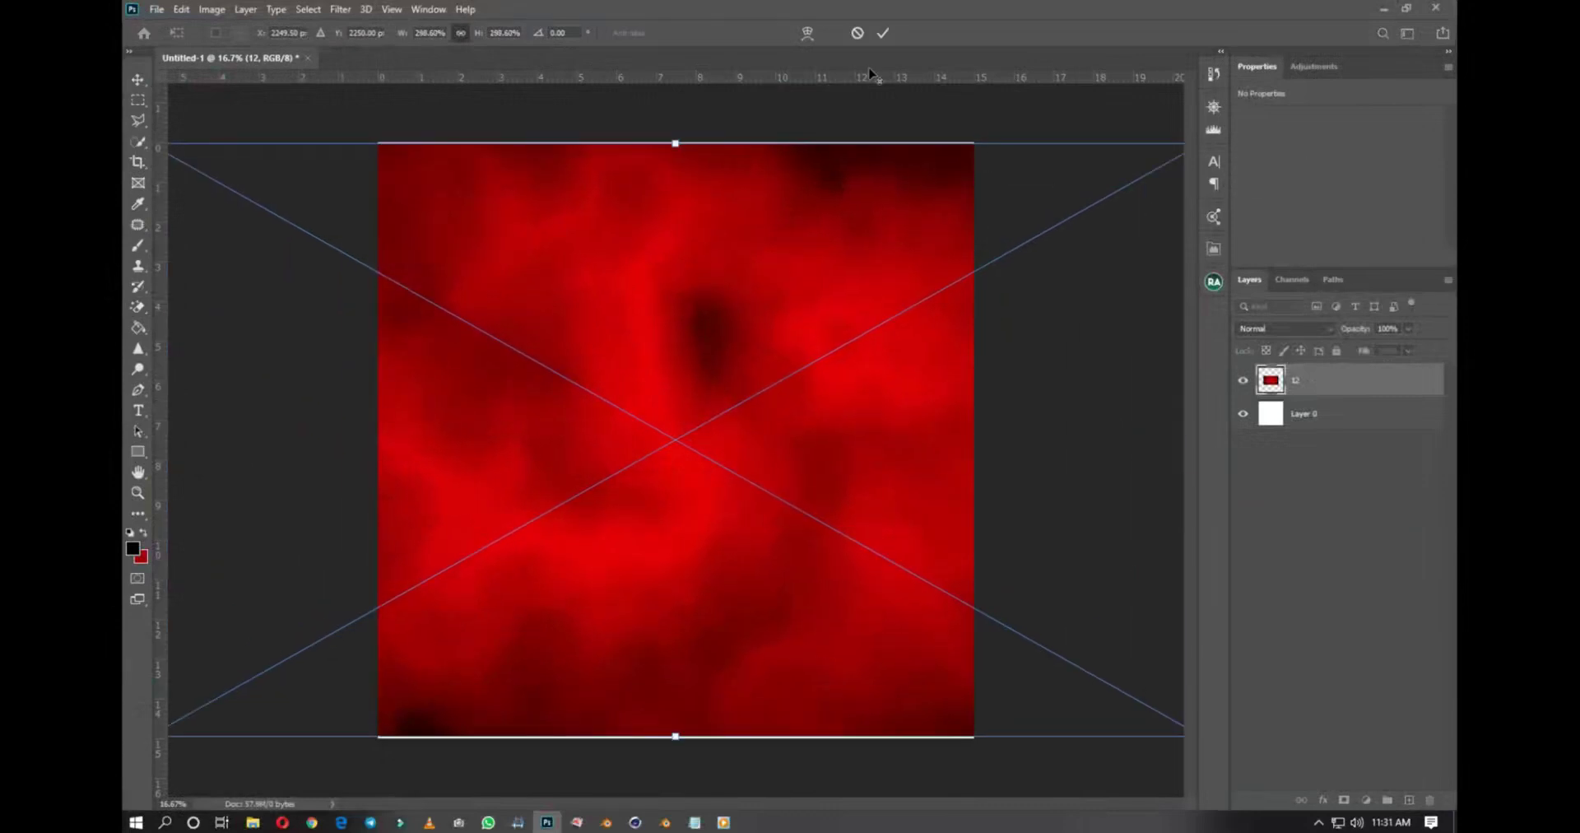
{"action": "left_click", "coordinate": [883, 33]}
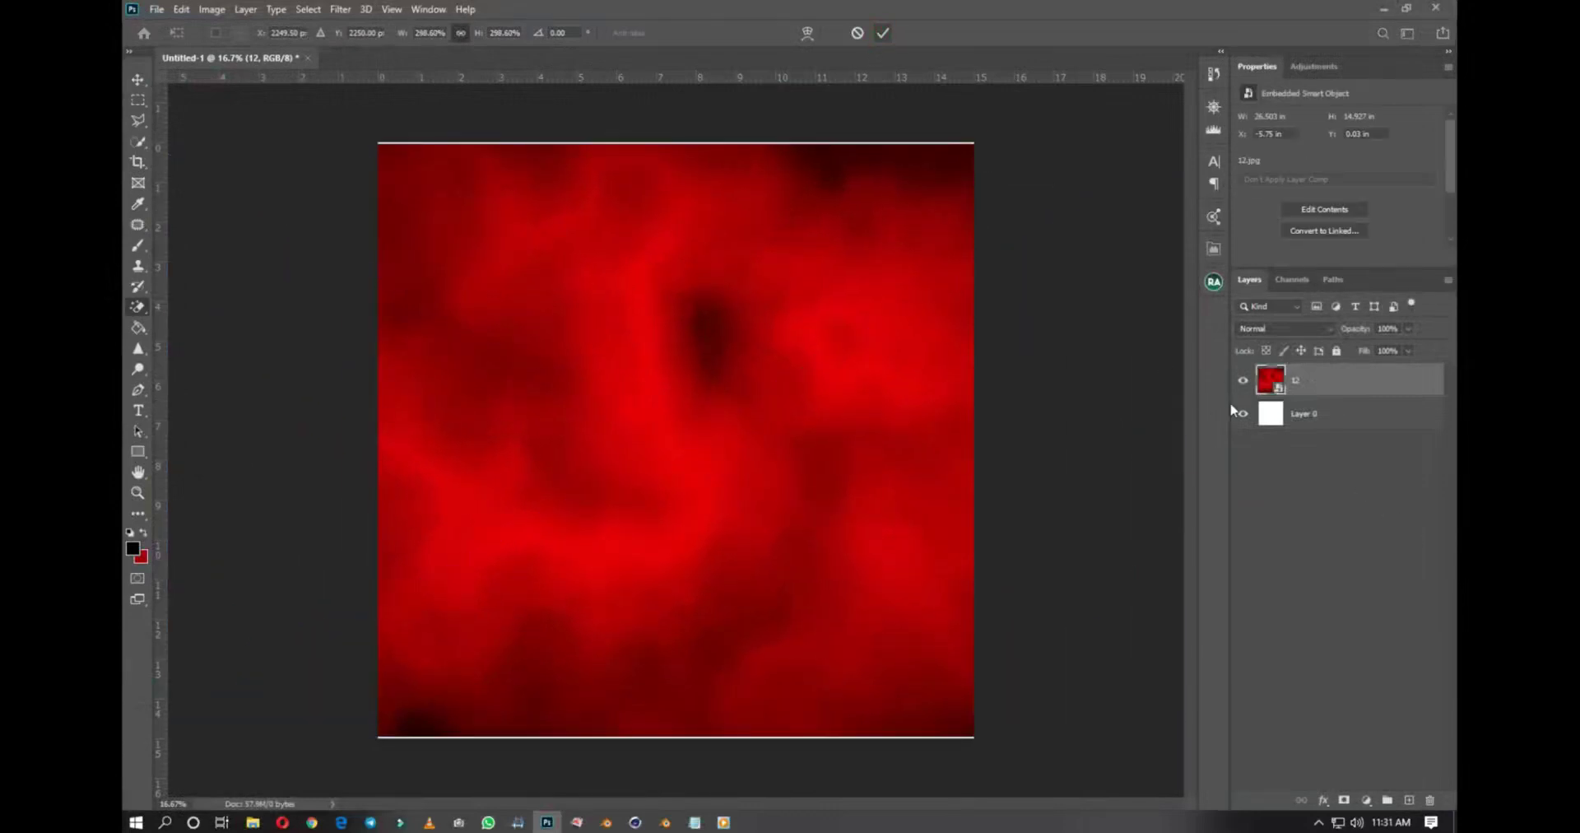
{"action": "key", "text": "ctrl+minus"}
{"action": "key", "text": "v"}
{"action": "left_click_drag", "start_coordinate": [674, 172], "coordinate": [675, 159]}
{"action": "left_click", "coordinate": [883, 33]}
Step: Rasterize the red image layer and apply a Gaussian Blur with a radius of 107.1 pixels
{"action": "right_click", "coordinate": [1298, 379]}
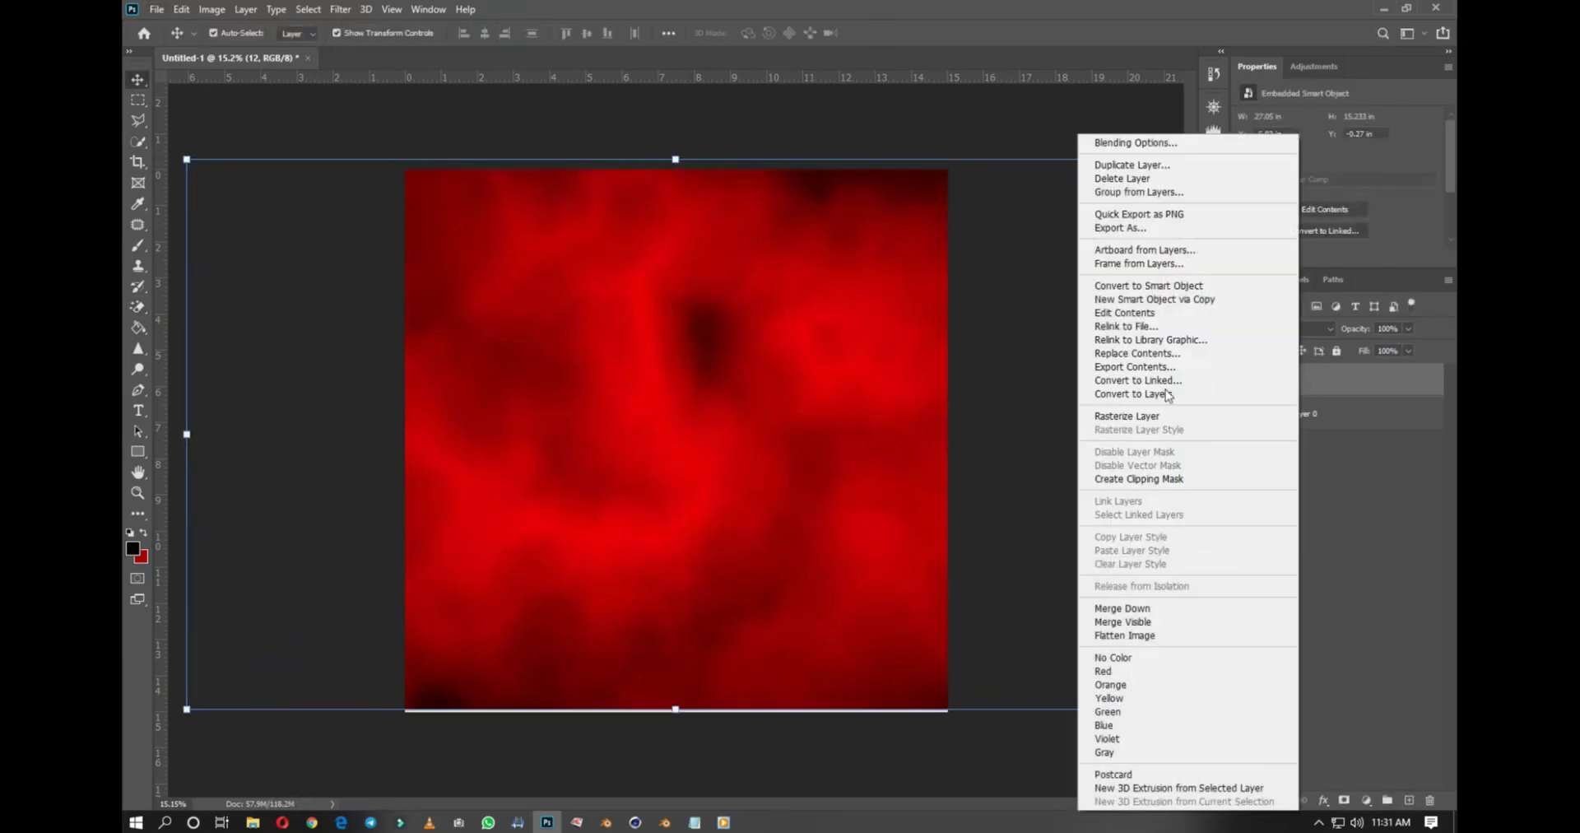
{"action": "left_click", "coordinate": [1133, 414]}
{"action": "left_click", "coordinate": [340, 9]}
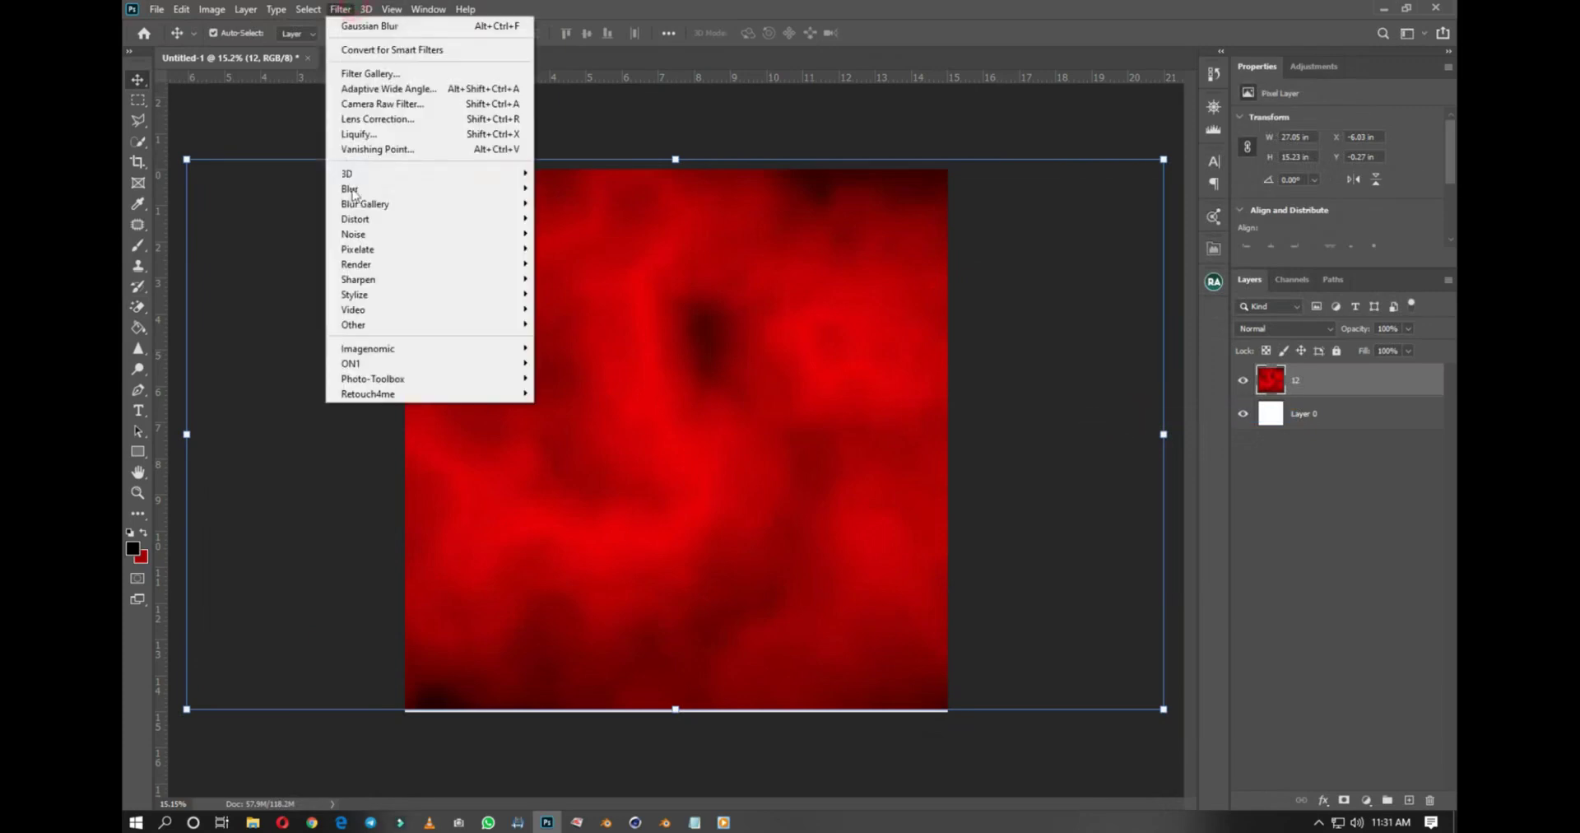
{"action": "left_click", "coordinate": [358, 188]}
{"action": "left_click", "coordinate": [576, 248]}
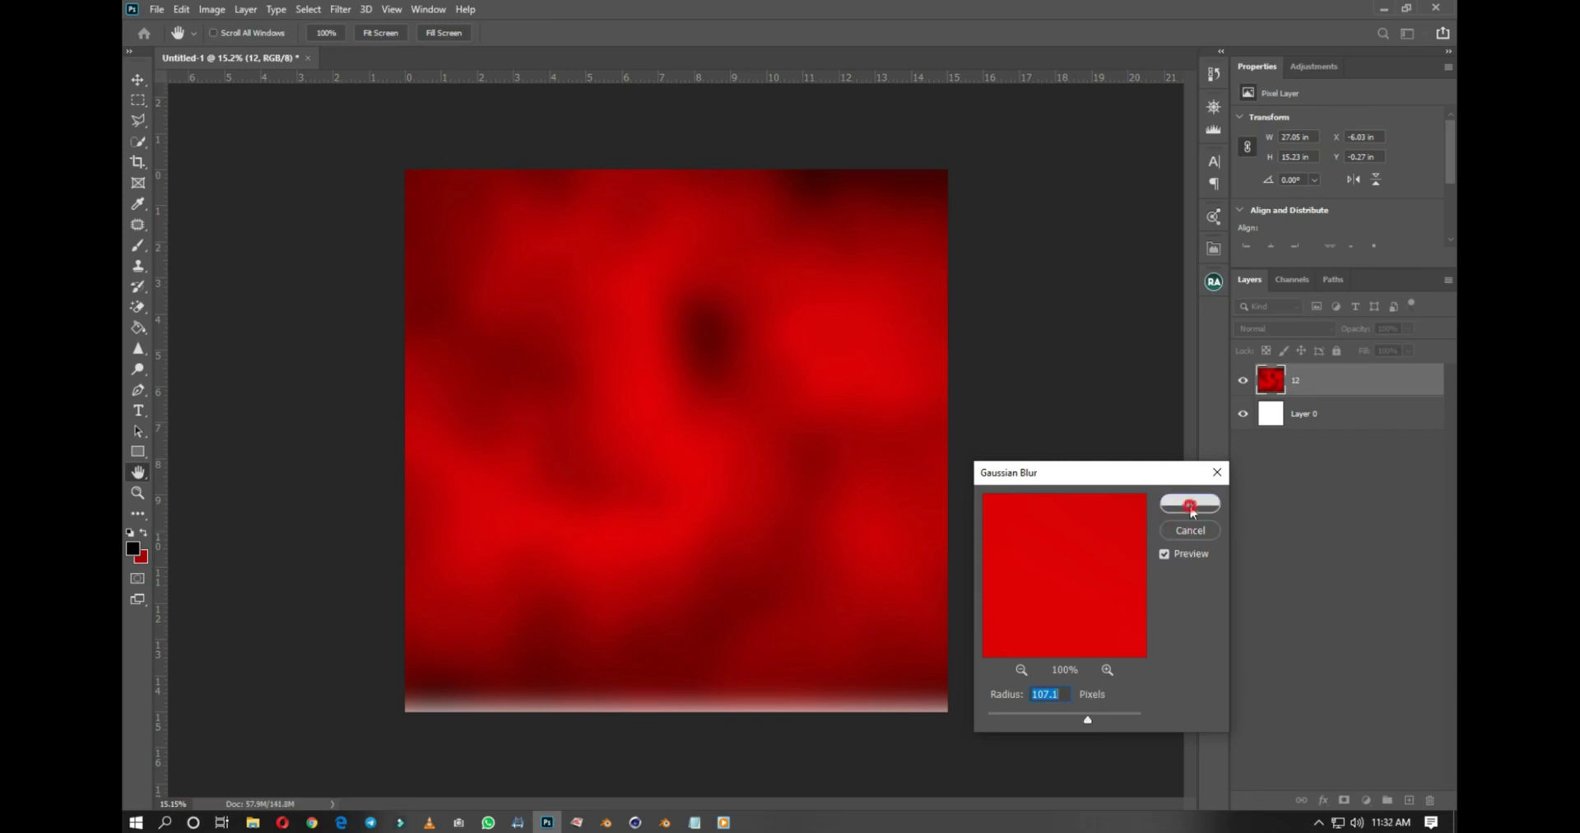
{"action": "left_click", "coordinate": [1190, 503]}
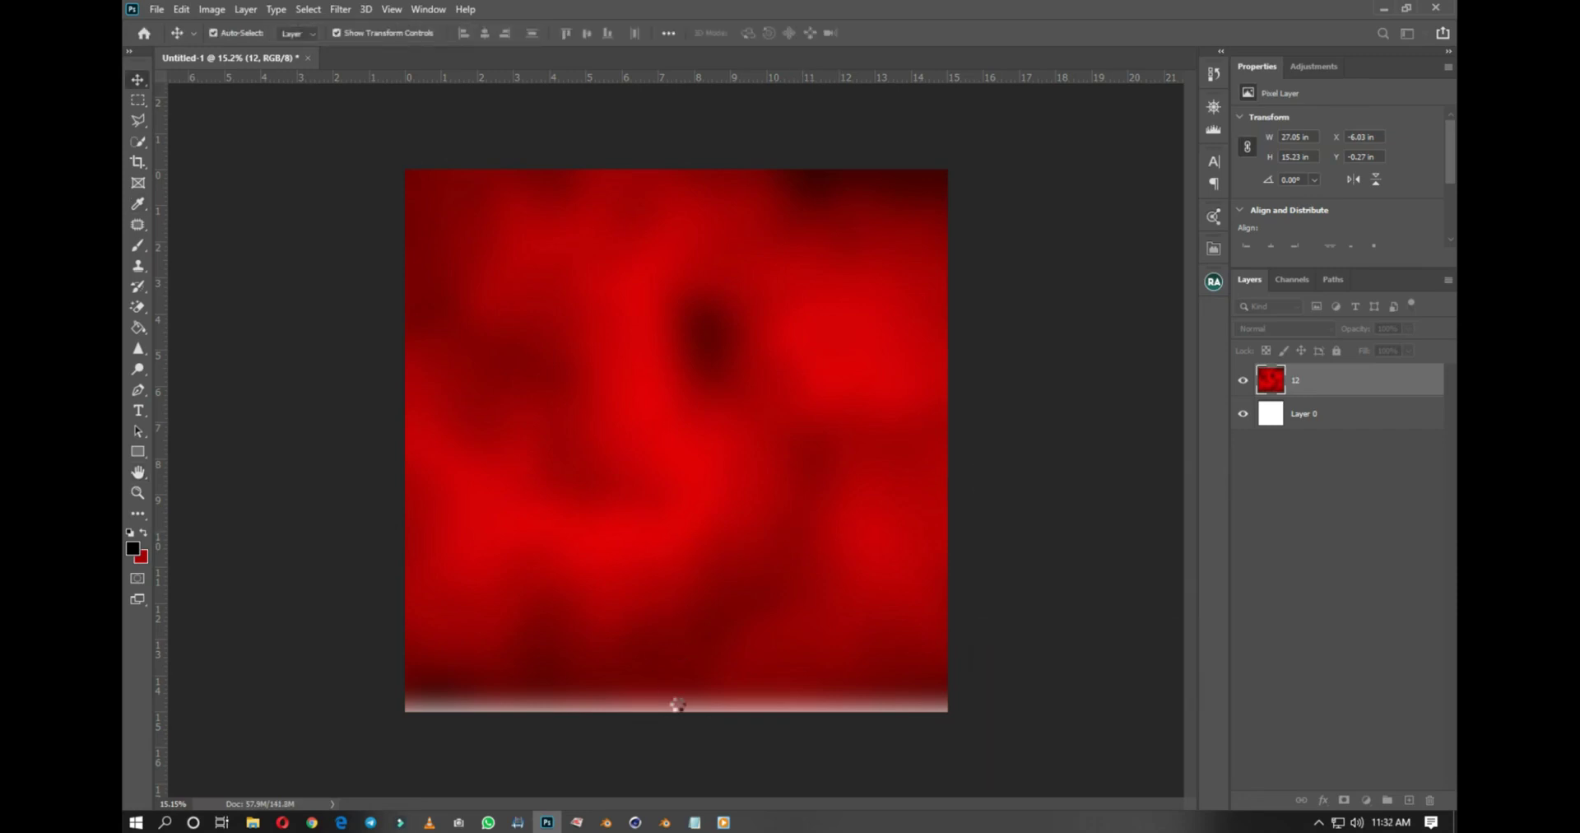
Step: Enlarge the blurred red layer slightly so it covers the white strip along the canvas's bottom edge
{"action": "key", "text": "b"}
{"action": "scroll", "coordinate": [664, 534], "scroll_direction": "down", "scroll_amount": 3}
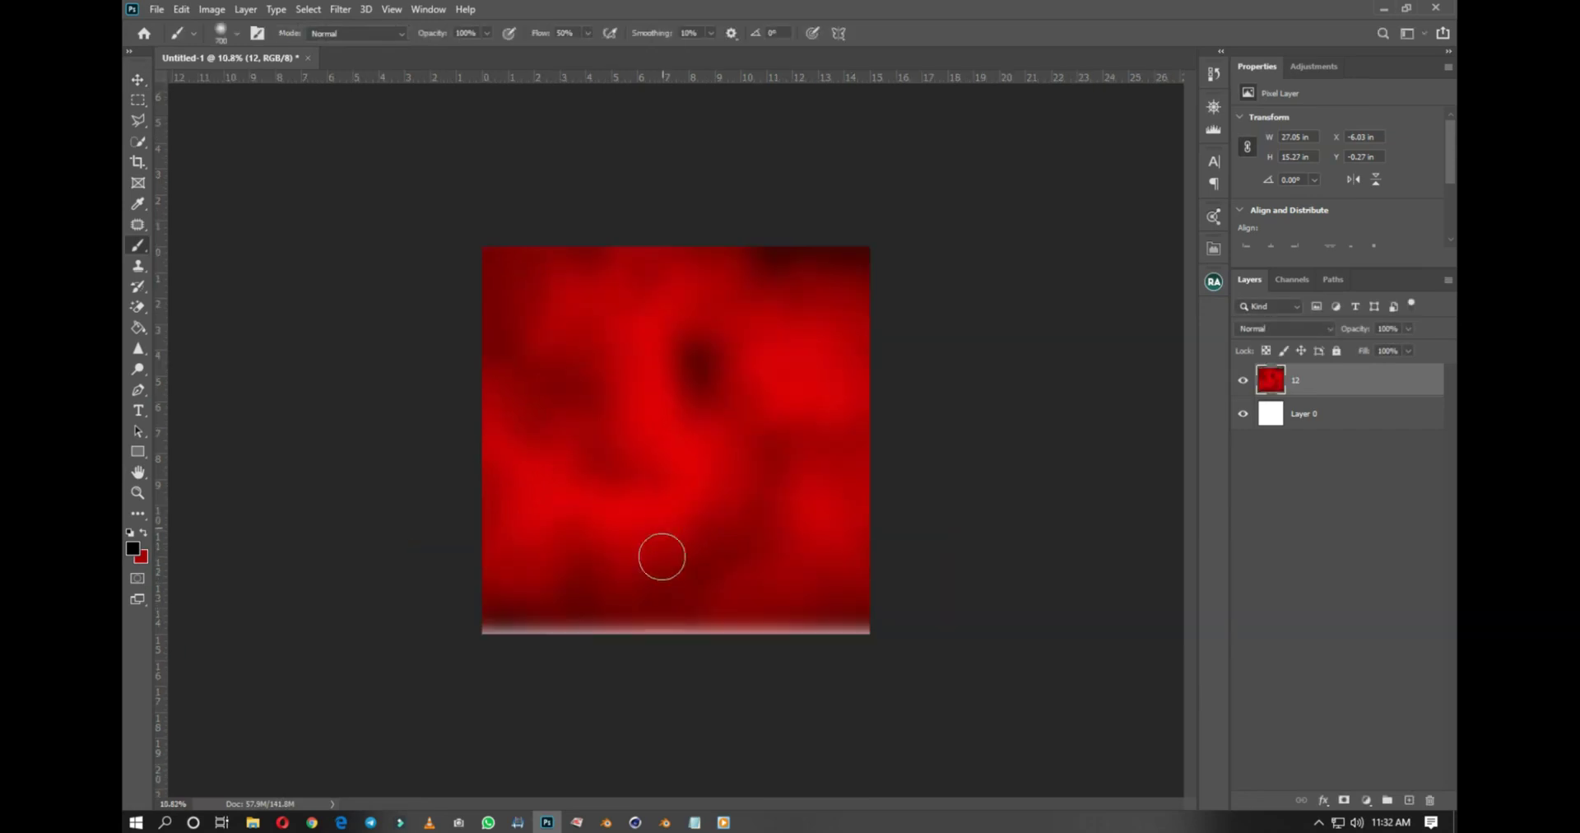
{"action": "scroll", "coordinate": [667, 560], "scroll_direction": "up", "scroll_amount": 2}
{"action": "key", "text": "v"}
{"action": "left_click_drag", "start_coordinate": [675, 677], "coordinate": [674, 688]}
{"action": "left_click", "coordinate": [908, 33]}
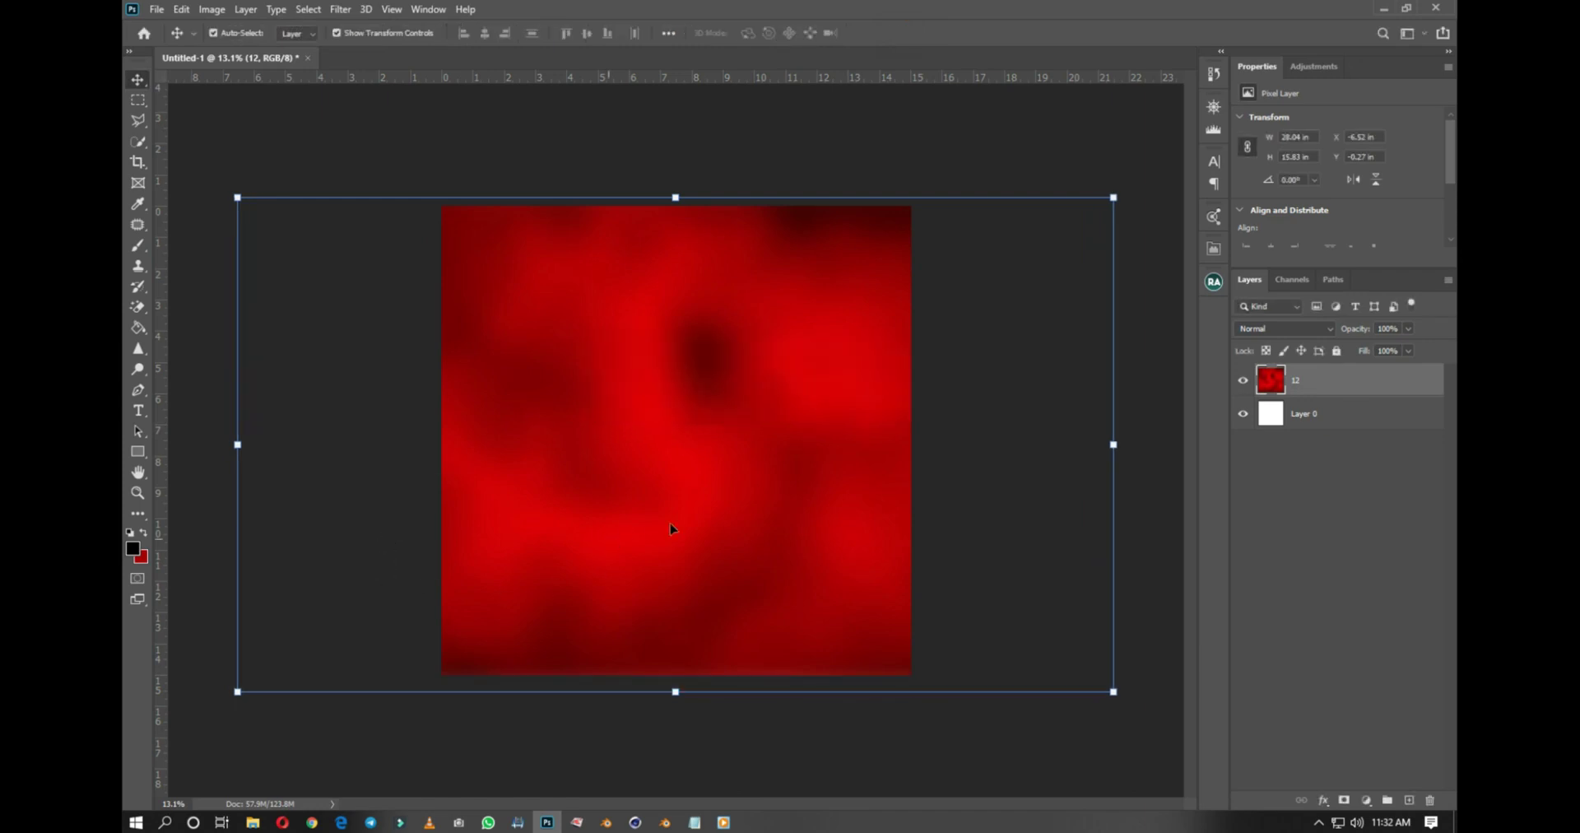
{"action": "left_click", "coordinate": [985, 458]}
Step: Add the text "Happy" over the red background in white (ffffff) Rolf at 132.31 pt
{"action": "scroll", "coordinate": [741, 452], "scroll_direction": "down", "scroll_amount": 2}
{"action": "scroll", "coordinate": [735, 450], "scroll_direction": "up", "scroll_amount": 3}
{"action": "key", "text": "t"}
{"action": "left_click", "coordinate": [536, 390]}
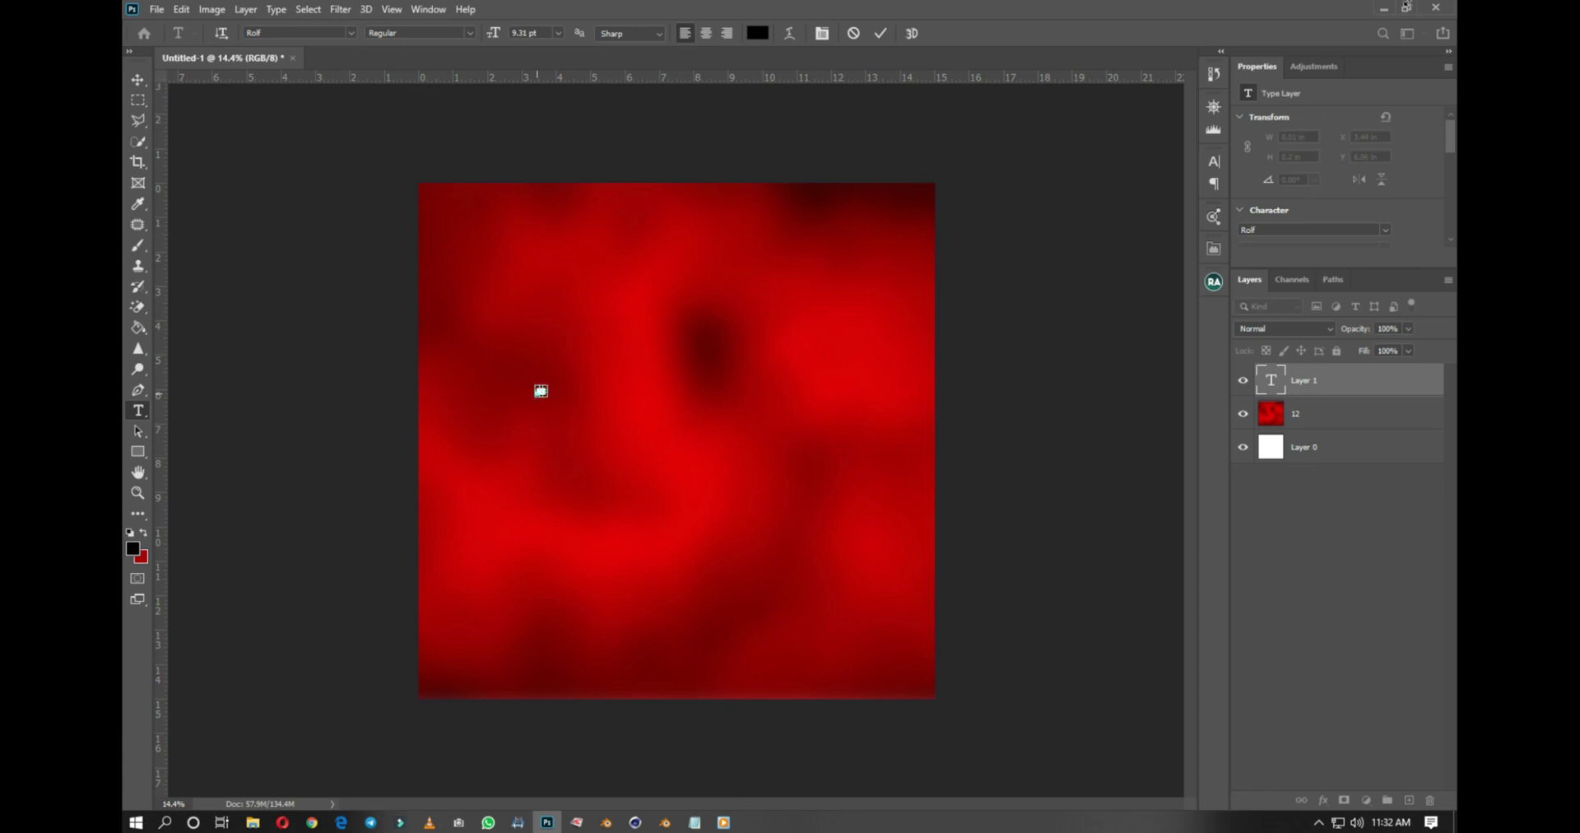
{"action": "left_click", "coordinate": [1212, 169]}
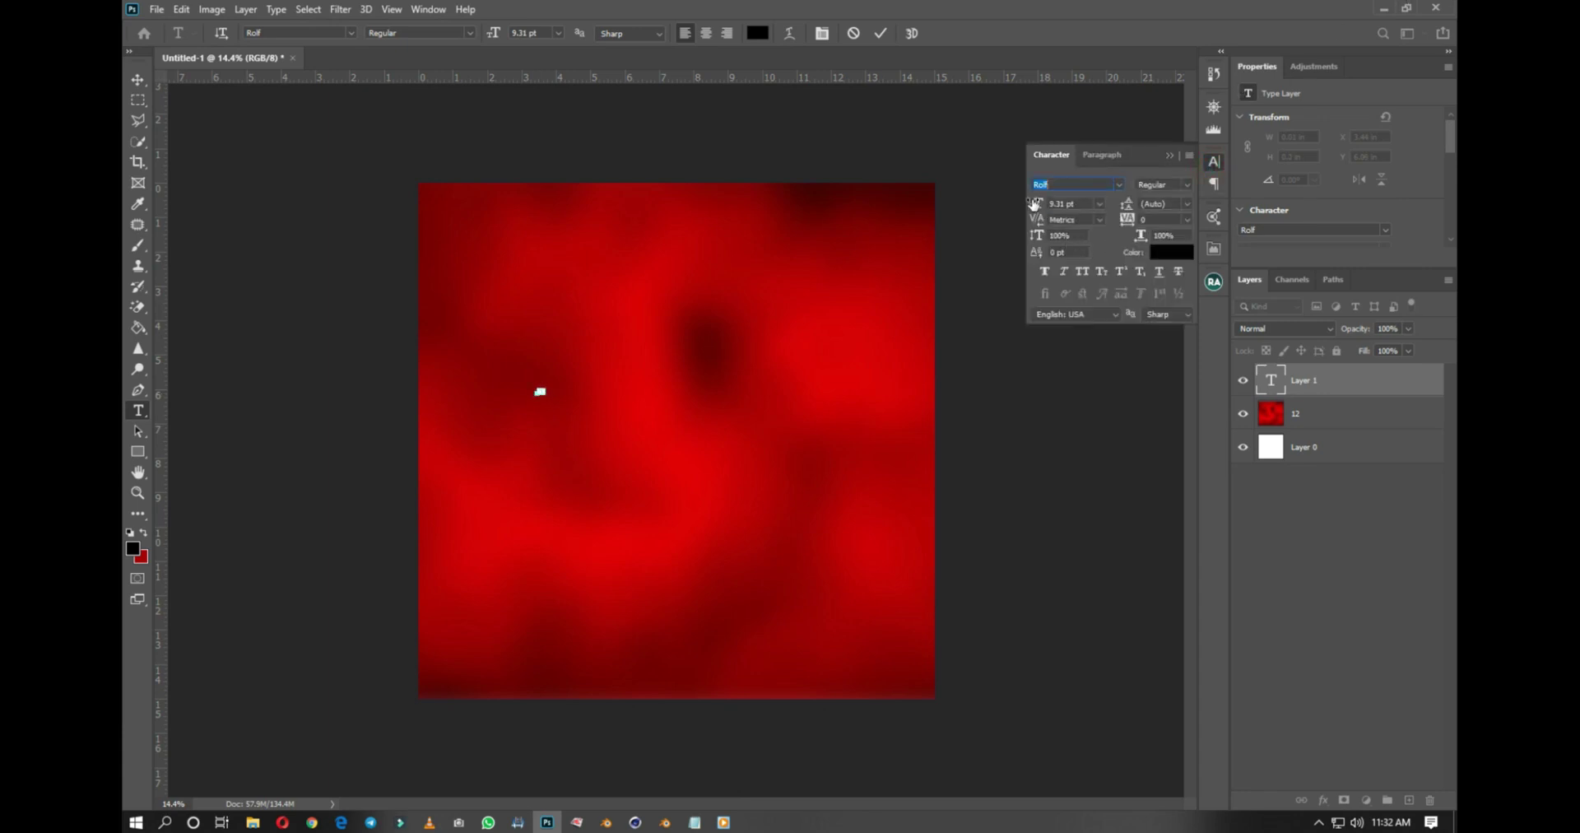
{"action": "left_click_drag", "start_coordinate": [1033, 199], "coordinate": [1065, 203]}
{"action": "left_click", "coordinate": [1158, 253]}
{"action": "left_click_drag", "start_coordinate": [723, 575], "coordinate": [659, 474]}
{"action": "left_click", "coordinate": [1039, 527]}
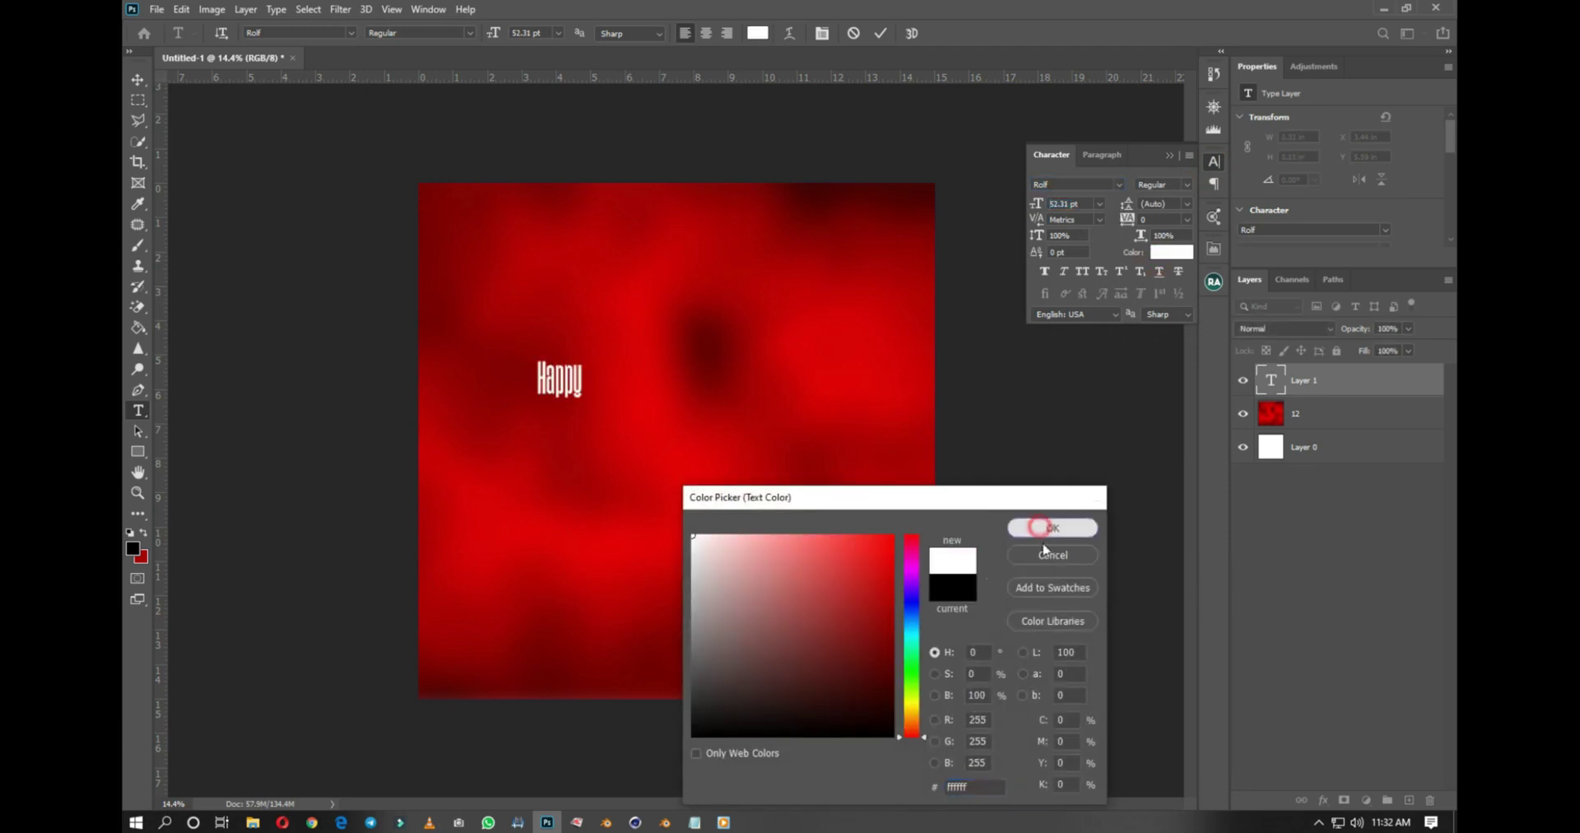
{"action": "left_click_drag", "start_coordinate": [1036, 205], "coordinate": [1098, 201]}
{"action": "left_click", "coordinate": [884, 33]}
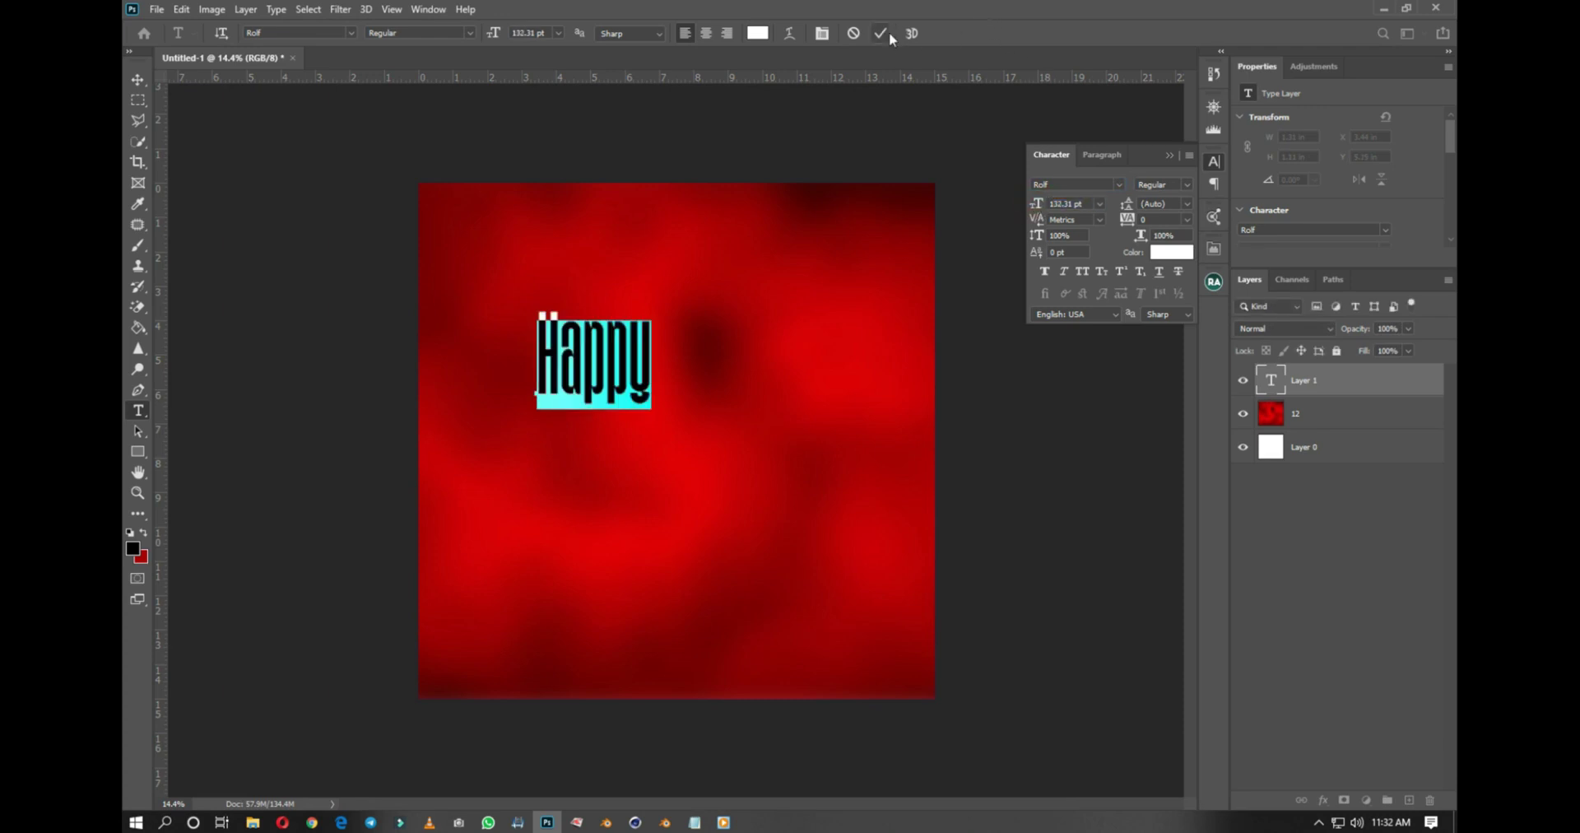
Step: Move "Happy" toward the centre, duplicate it below and change the copy's text to "Valentines"
{"action": "key", "text": "v"}
{"action": "left_click_drag", "start_coordinate": [624, 381], "coordinate": [659, 483]}
{"action": "double_click", "coordinate": [647, 455]}
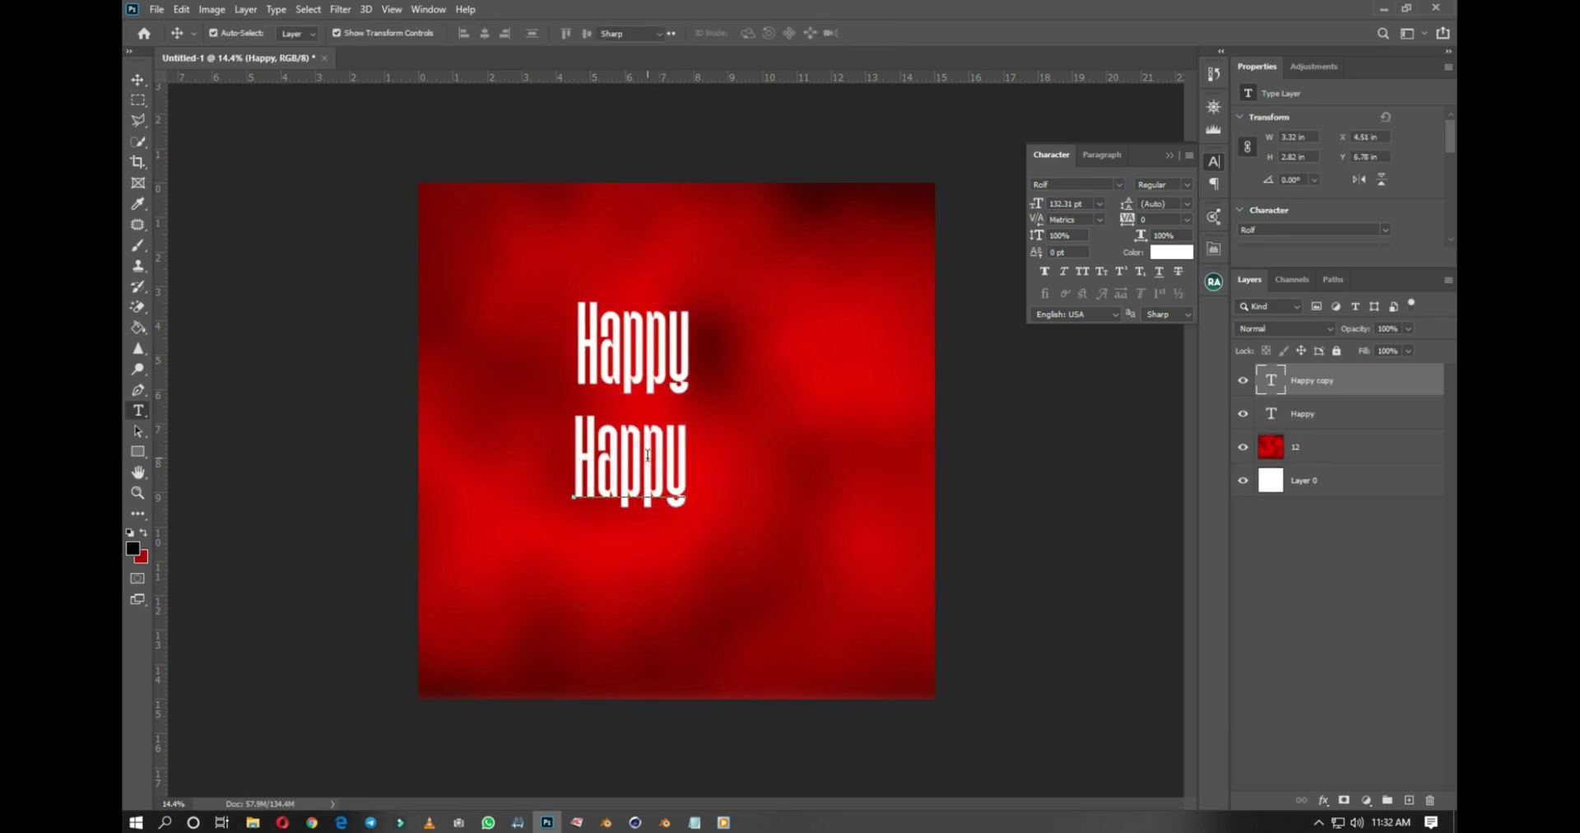
{"action": "double_click", "coordinate": [648, 455]}
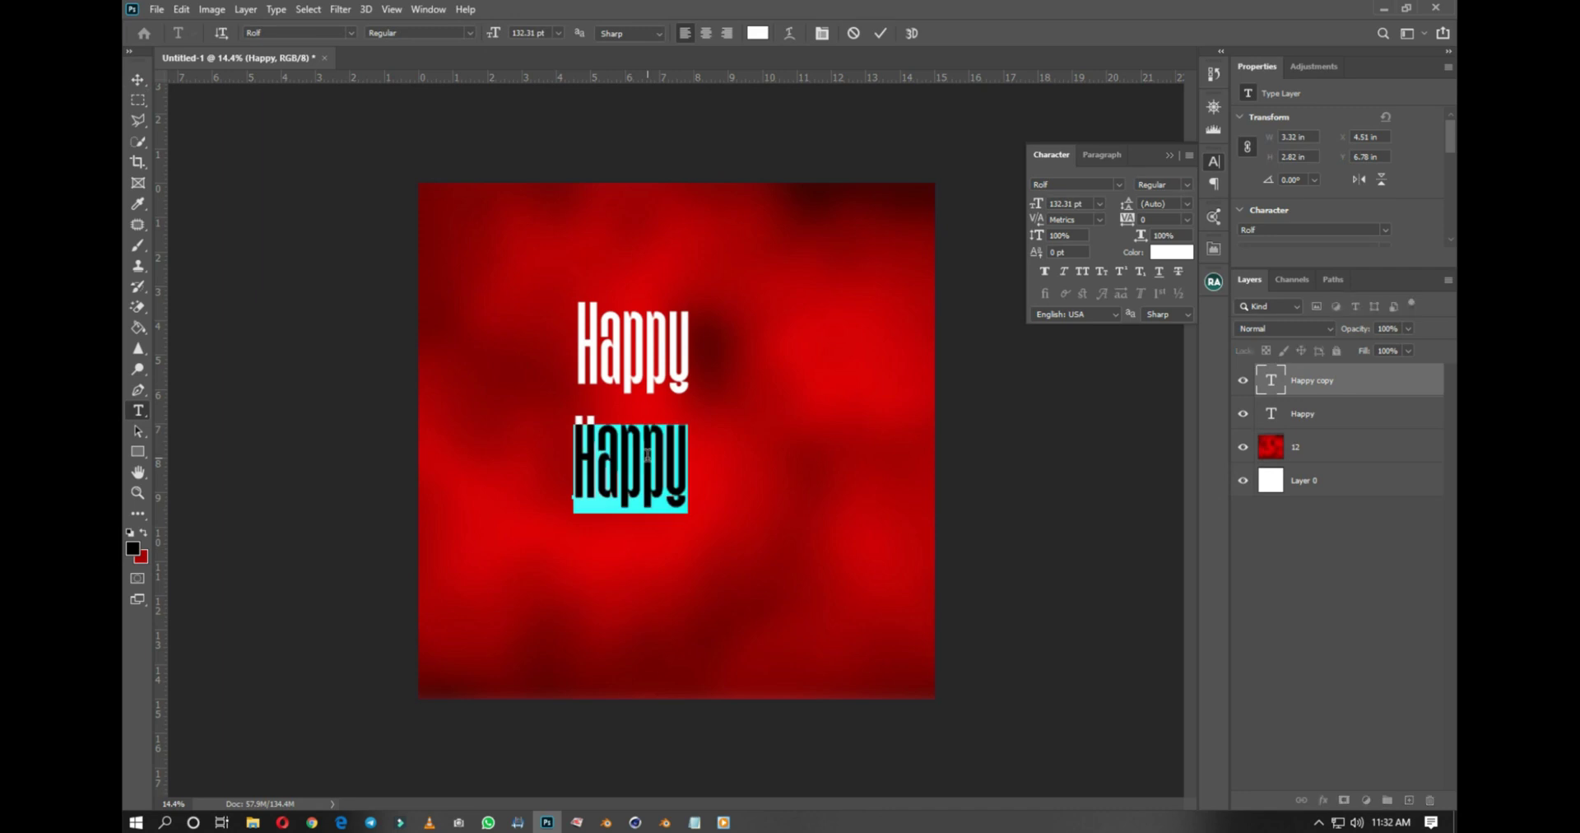
{"action": "left_click", "coordinate": [648, 455]}
{"action": "key", "text": "ctrl+a"}
{"action": "type", "text": "Valen"}
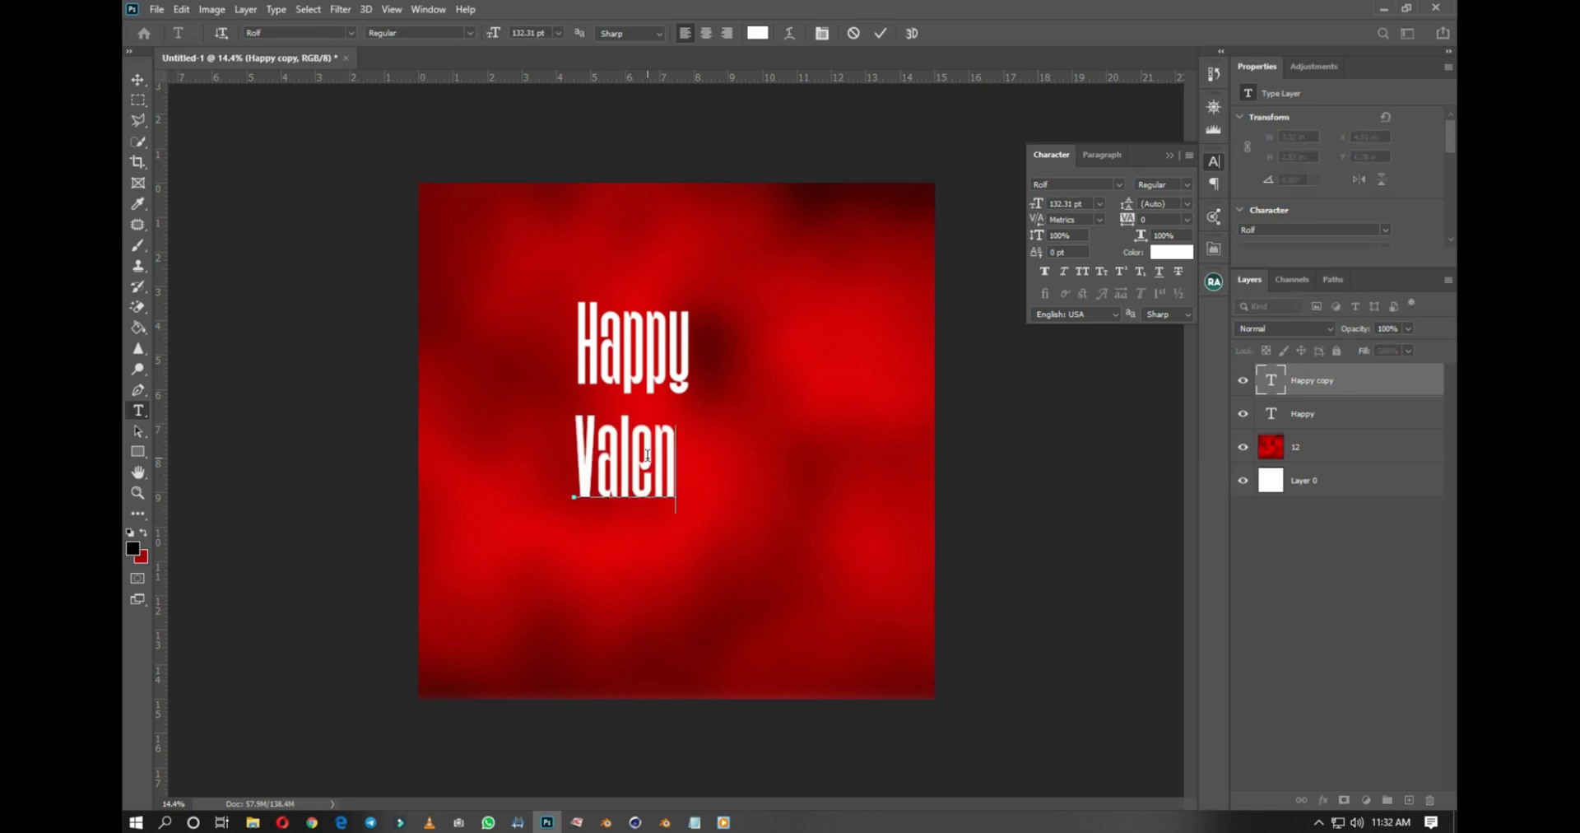
{"action": "type", "text": "tines"}
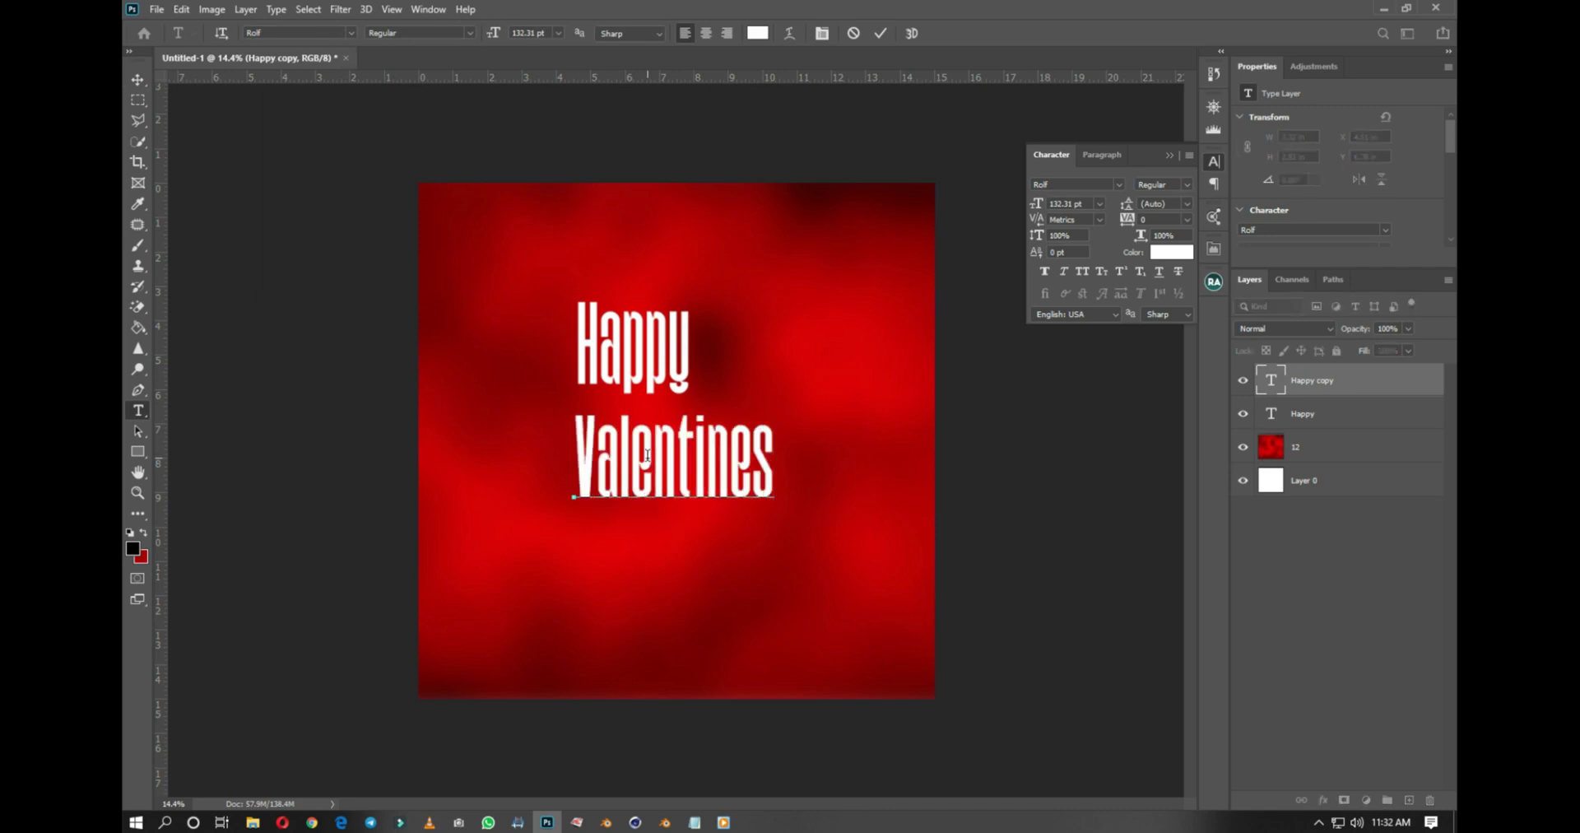
{"action": "key", "text": "ctrl+Return"}
Step: Move the "Valentines" text closer beneath "Happy"
{"action": "key", "text": "v"}
{"action": "scroll", "coordinate": [696, 460], "scroll_direction": "up", "scroll_amount": 2}
{"action": "left_click_drag", "start_coordinate": [706, 459], "coordinate": [717, 466]}
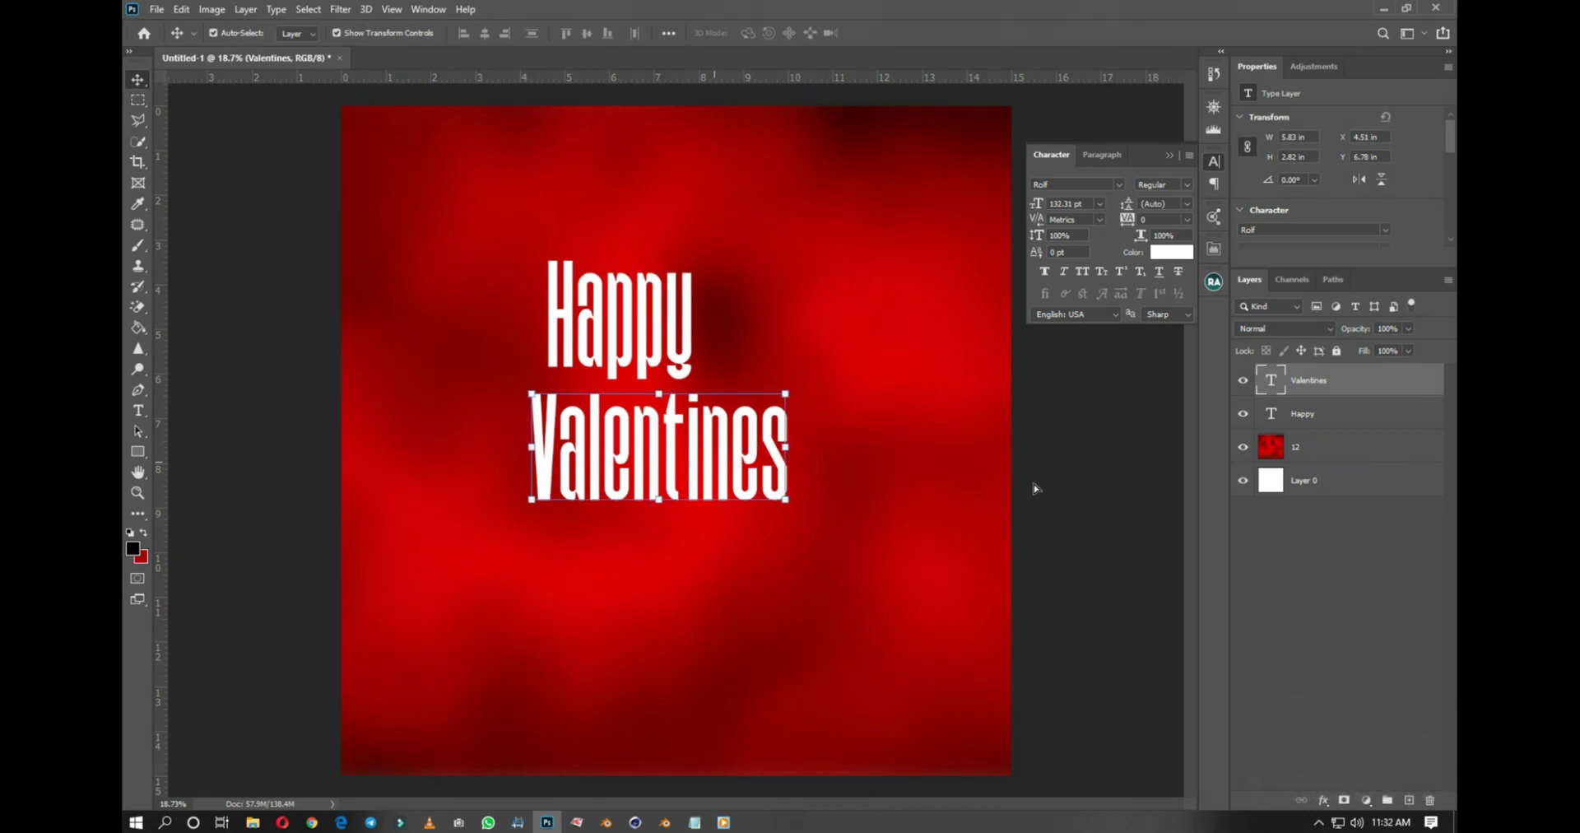
{"action": "scroll", "coordinate": [724, 453], "scroll_direction": "down", "scroll_amount": 2}
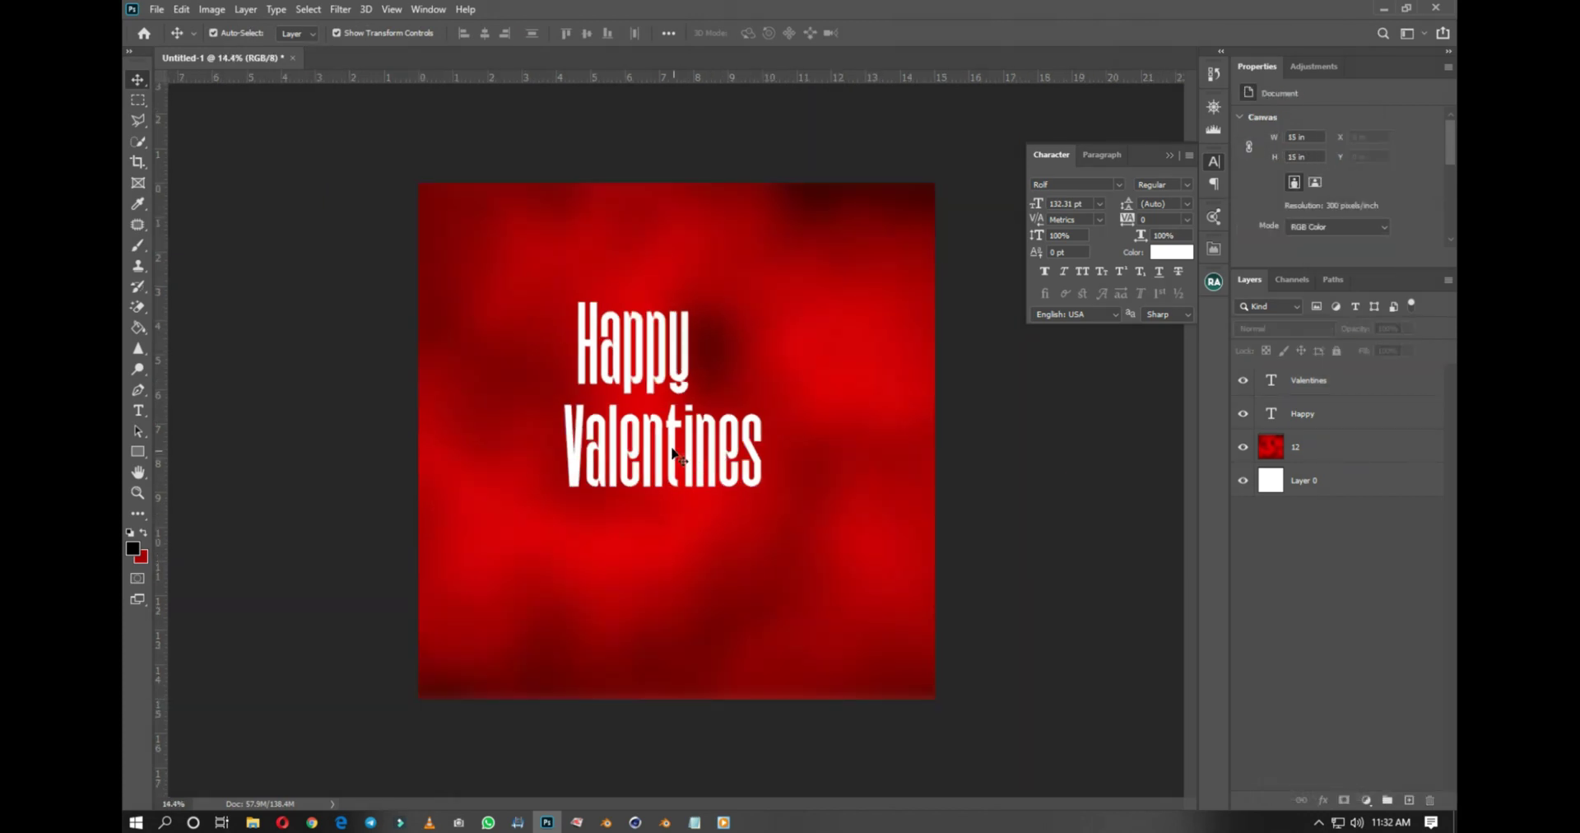
Step: Duplicate the "Valentines" text directly below and change the copy's text to "Day"
{"action": "left_click_drag", "start_coordinate": [673, 449], "coordinate": [673, 539]}
{"action": "key", "text": "t"}
{"action": "left_click", "coordinate": [673, 533]}
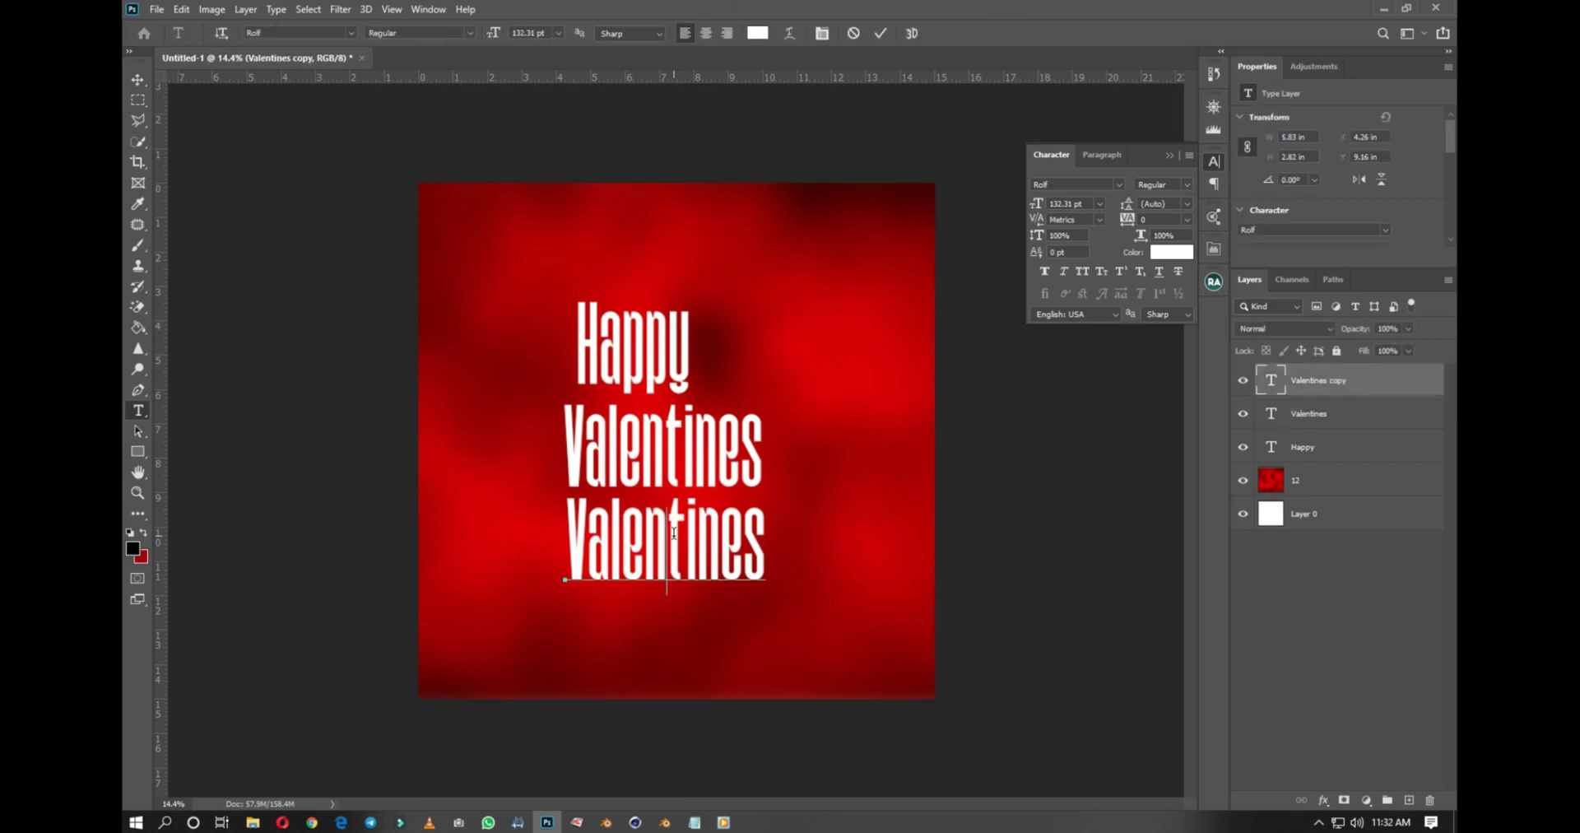
{"action": "key", "text": "ctrl+a"}
{"action": "type", "text": "Day"}
{"action": "key", "text": "ctrl+Return"}
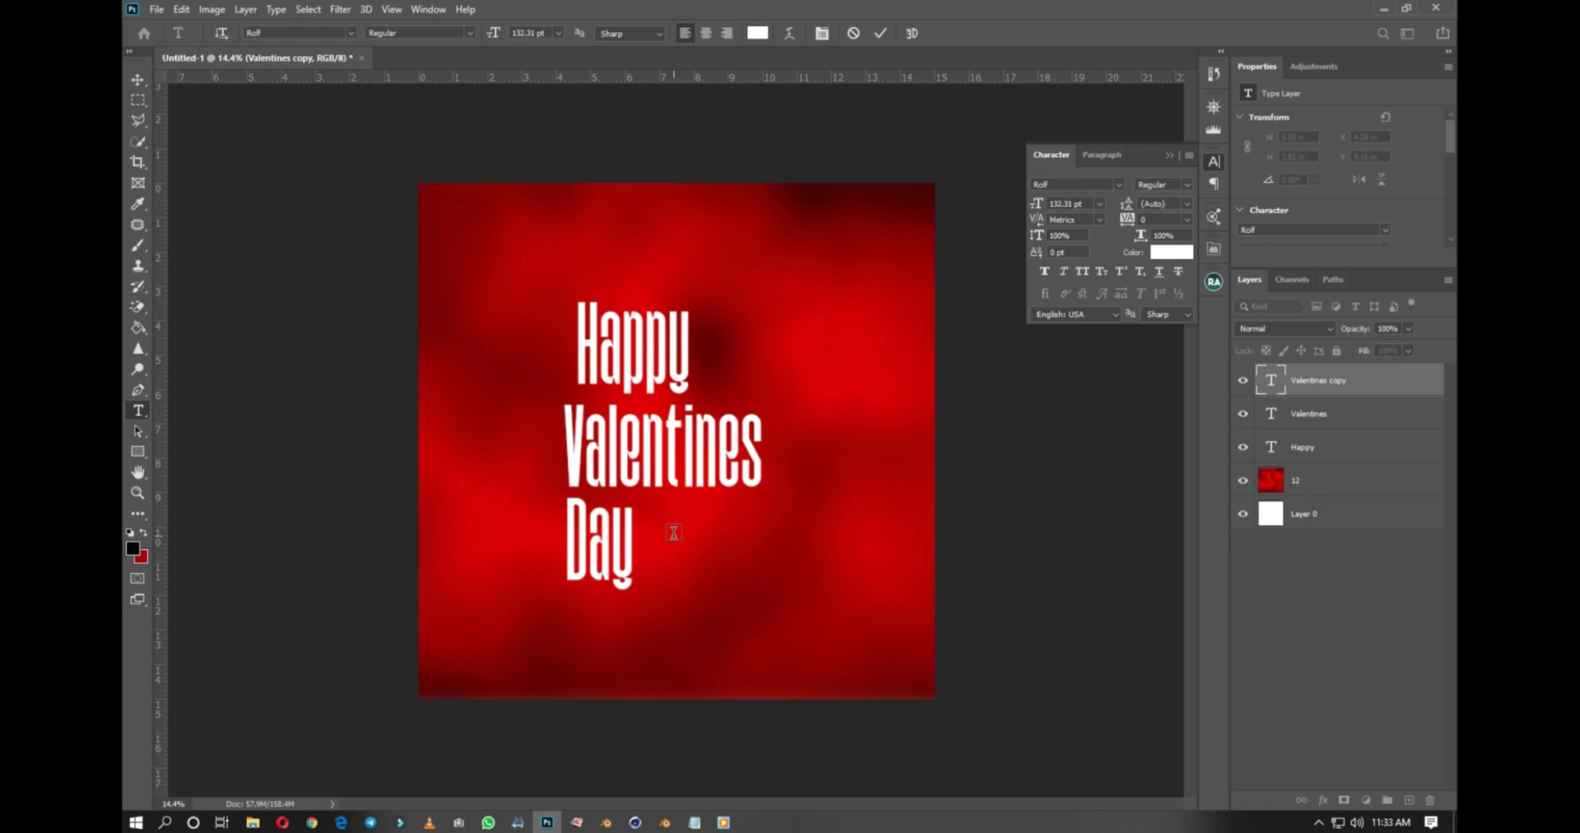
Step: Move the "Day" text sideways so it sits centred beneath "Valentines"
{"action": "key", "text": "v"}
{"action": "left_click_drag", "start_coordinate": [620, 555], "coordinate": [674, 556]}
{"action": "left_click", "coordinate": [1036, 561]}
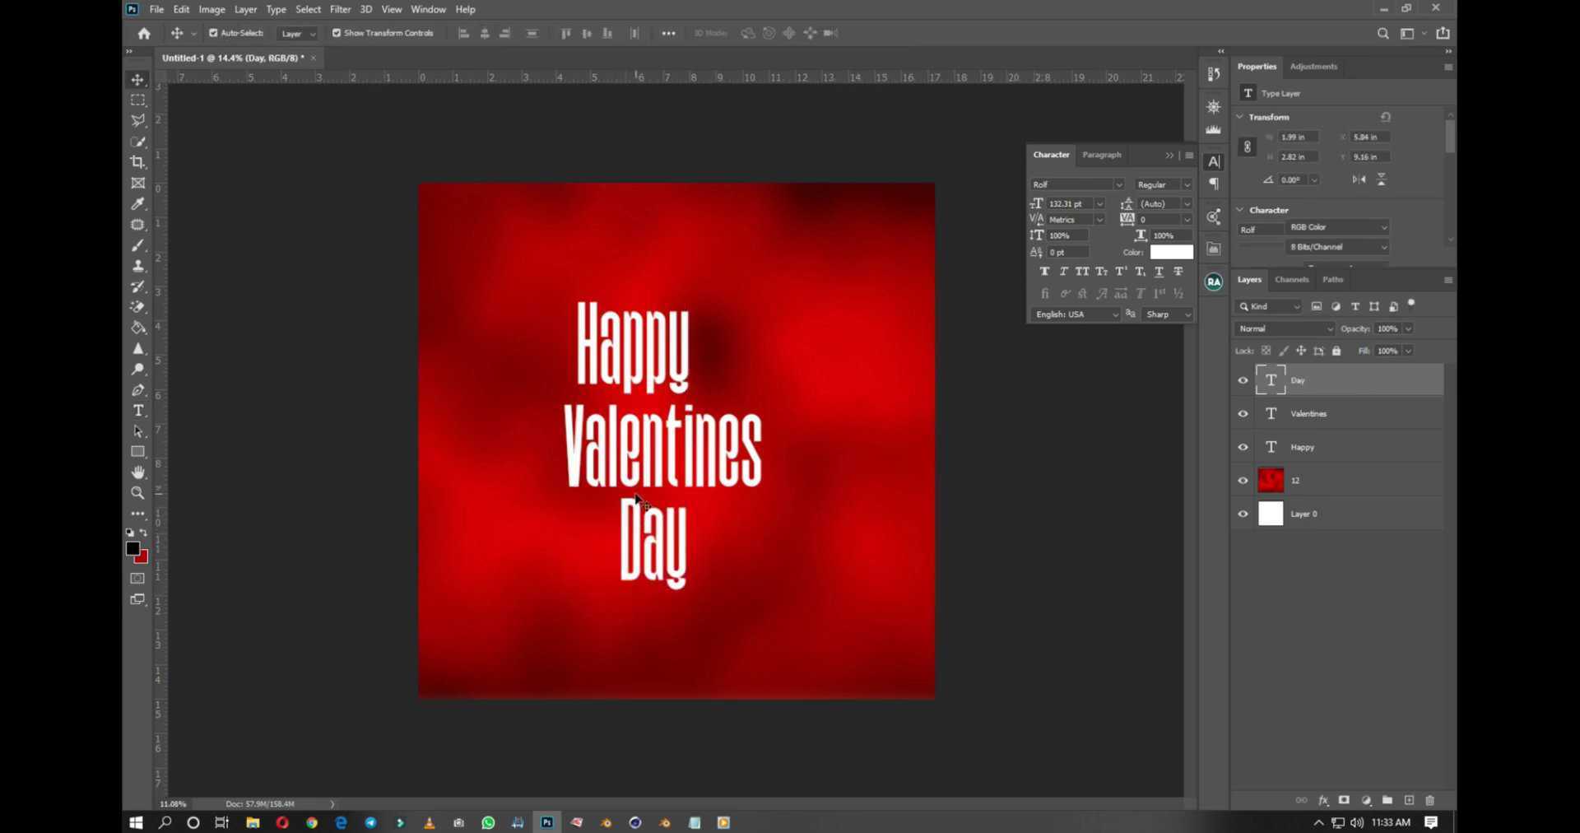
Step: Set the "Valentines" text to Solidaritas Script with faux bold and reposition it between "Happy" and "Day"
{"action": "scroll", "coordinate": [636, 496], "scroll_direction": "up", "scroll_amount": 3}
{"action": "left_click", "coordinate": [658, 448]}
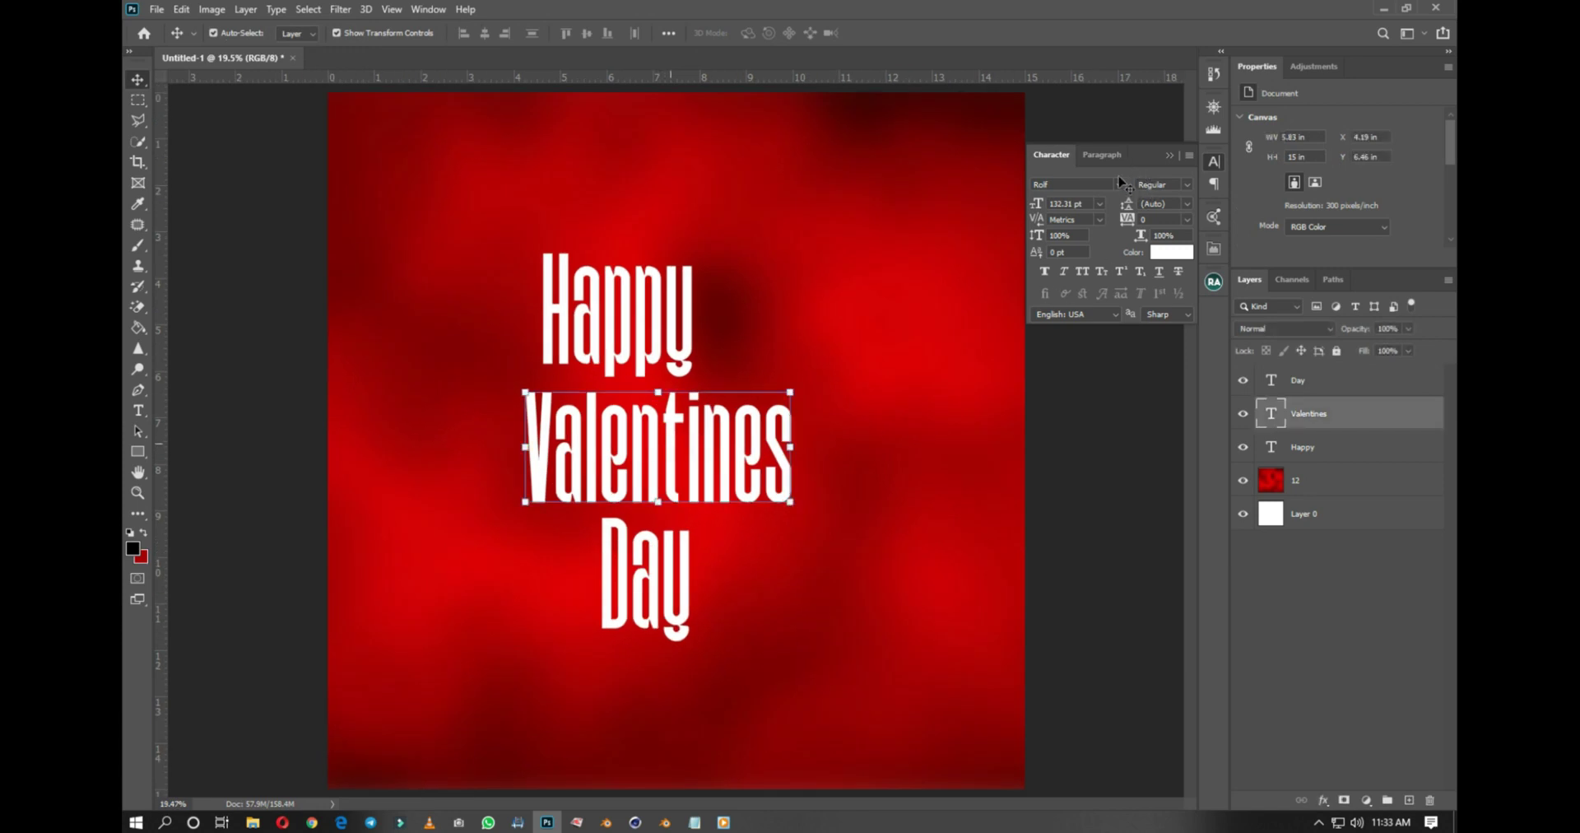
{"action": "left_click", "coordinate": [1116, 183]}
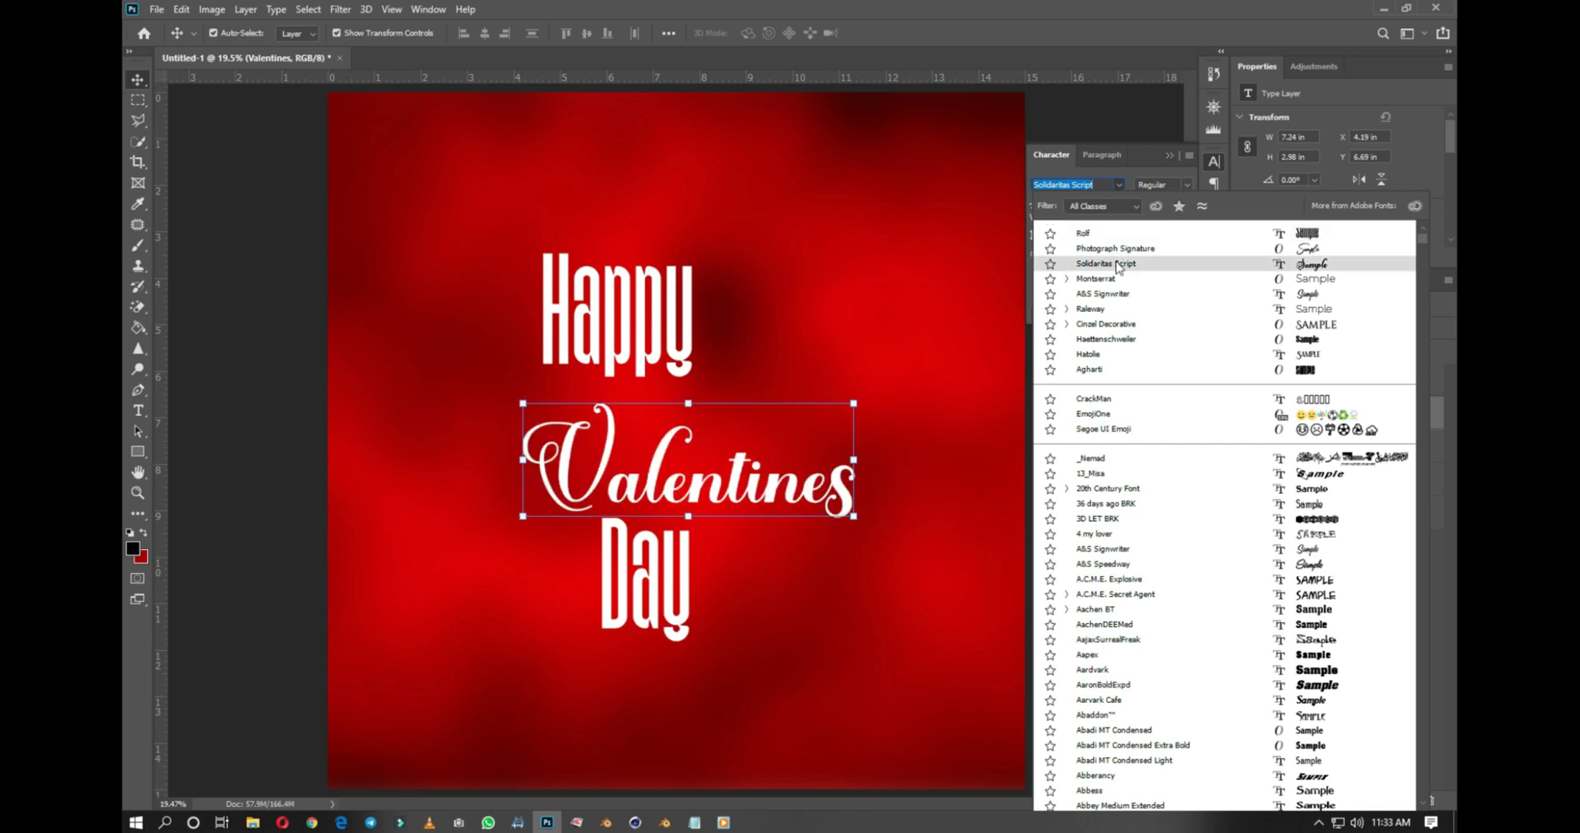
{"action": "left_click", "coordinate": [1107, 264]}
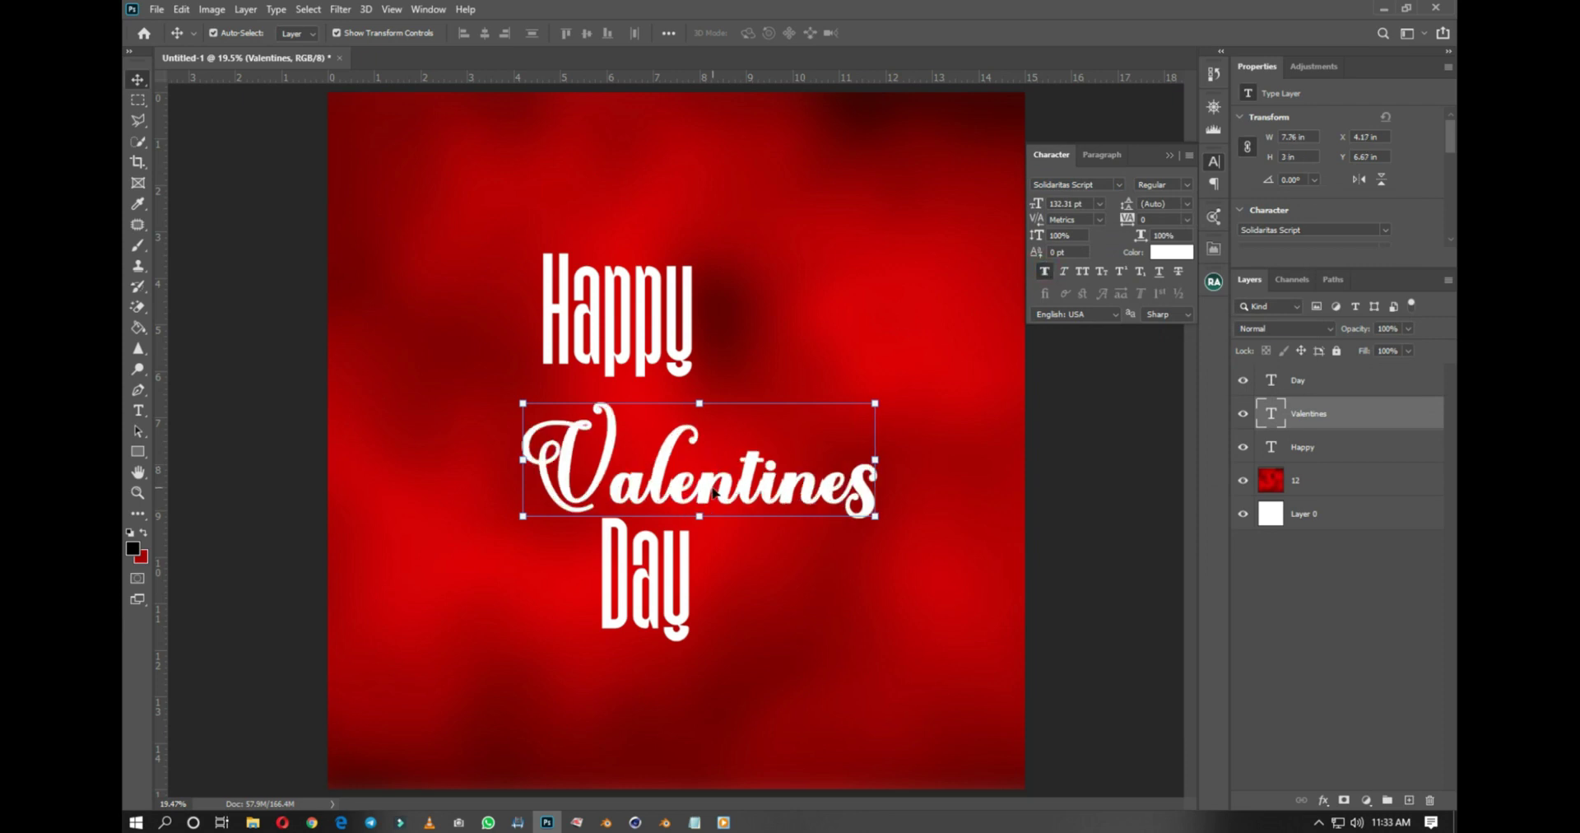
{"action": "left_click_drag", "start_coordinate": [714, 492], "coordinate": [661, 466]}
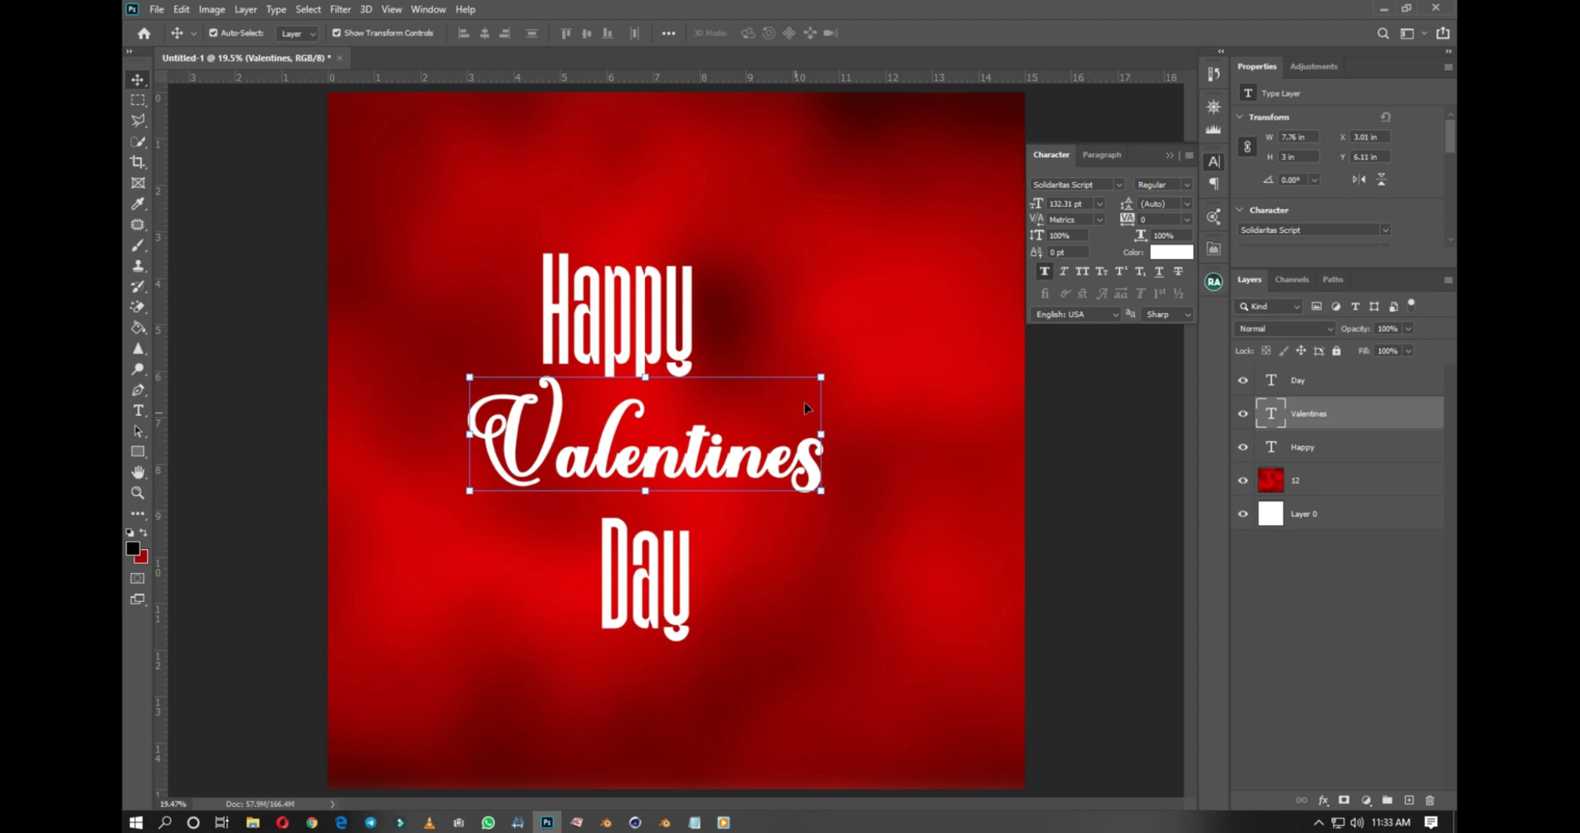
Step: Scale the "Valentines" text to about 146% and shift it to stay centred between the other words
{"action": "key", "text": "ctrl+t"}
{"action": "left_click_drag", "start_coordinate": [827, 372], "coordinate": [912, 343]}
{"action": "left_click", "coordinate": [908, 33]}
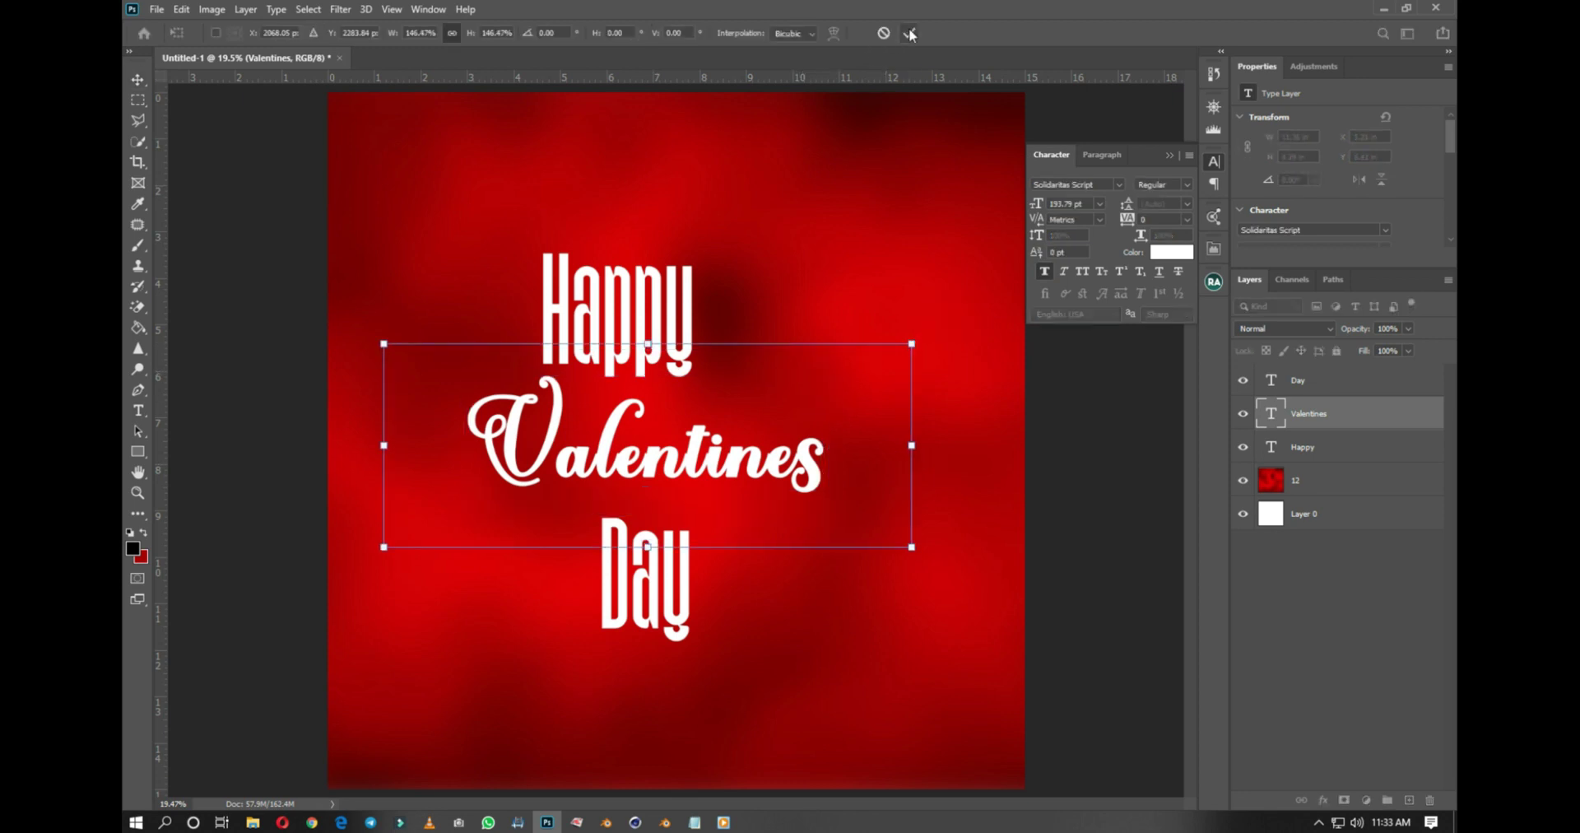
{"action": "left_click_drag", "start_coordinate": [766, 452], "coordinate": [785, 464]}
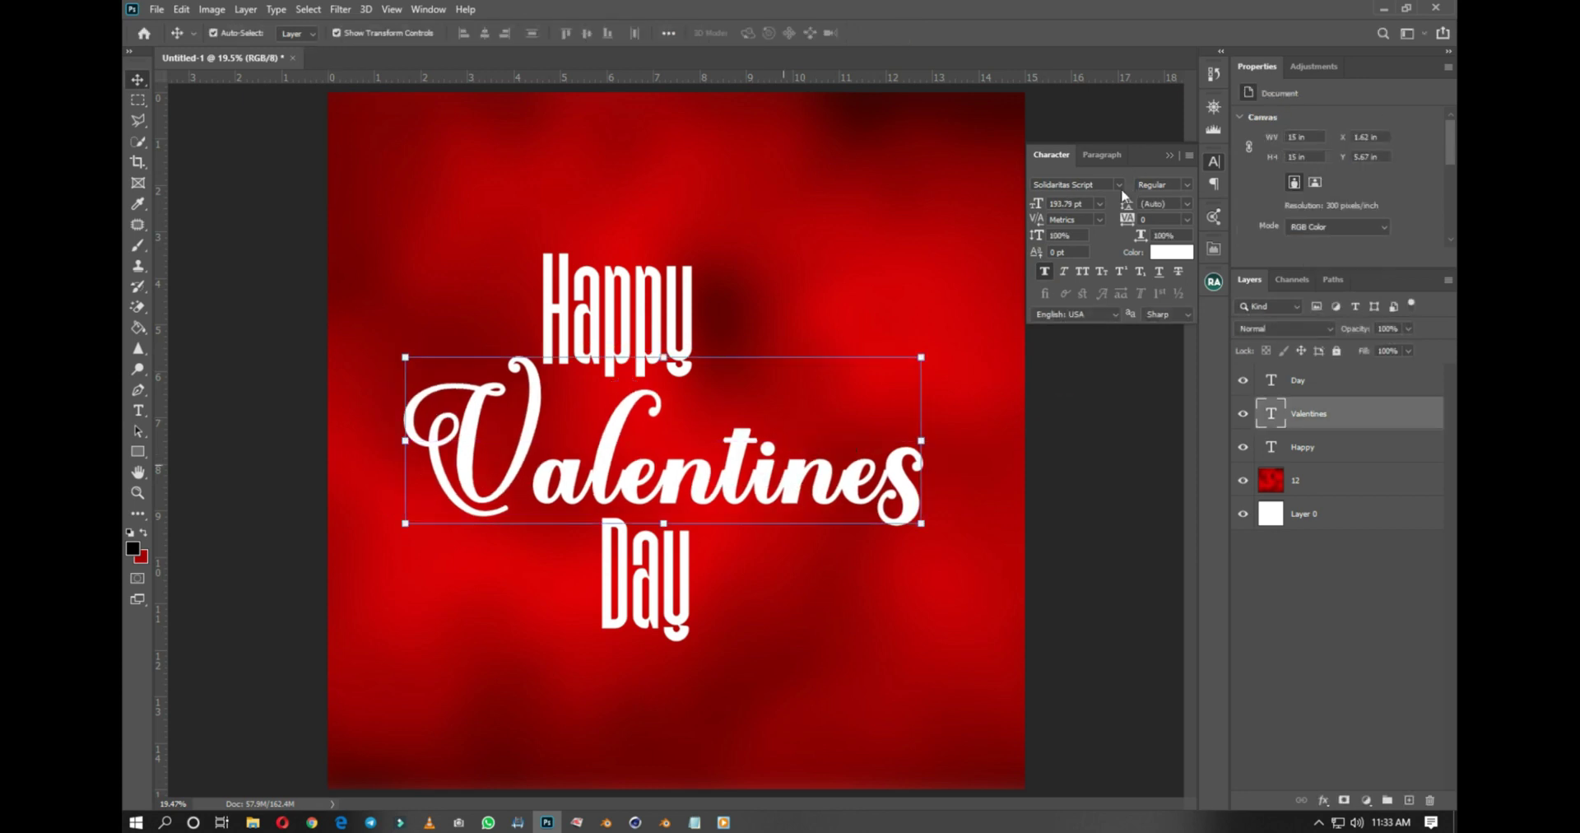
Step: Change the "Valentines" font to A&S Signwriter and scale the word to about 138%, centred between "Happy" and "Day"
{"action": "left_click", "coordinate": [1121, 188]}
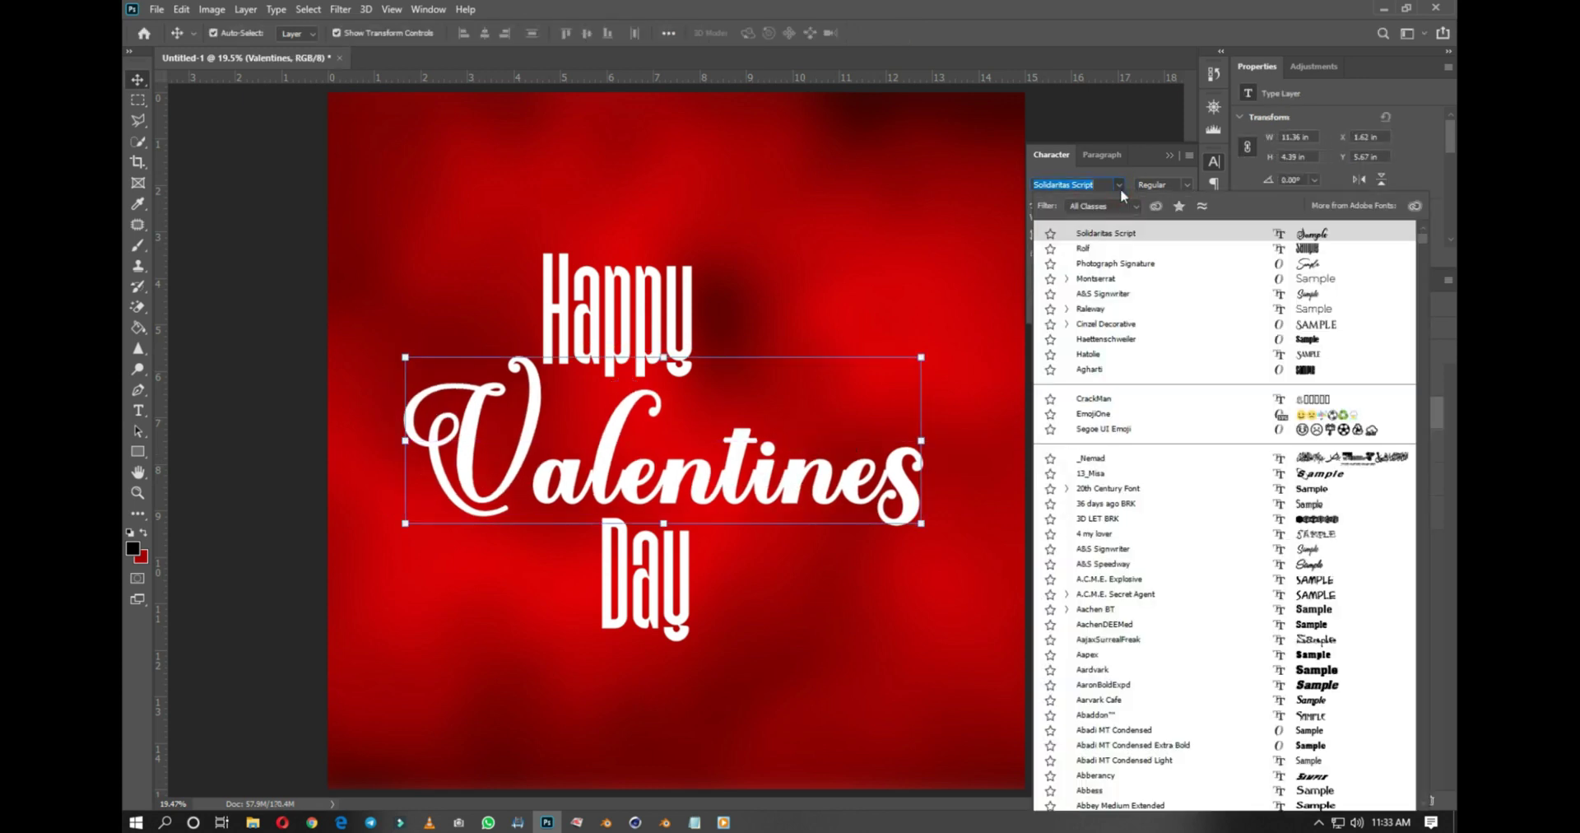
{"action": "left_click", "coordinate": [1097, 301]}
{"action": "left_click_drag", "start_coordinate": [640, 475], "coordinate": [691, 457]}
{"action": "key", "text": "ctrl+t"}
{"action": "left_click_drag", "start_coordinate": [787, 378], "coordinate": [850, 345]}
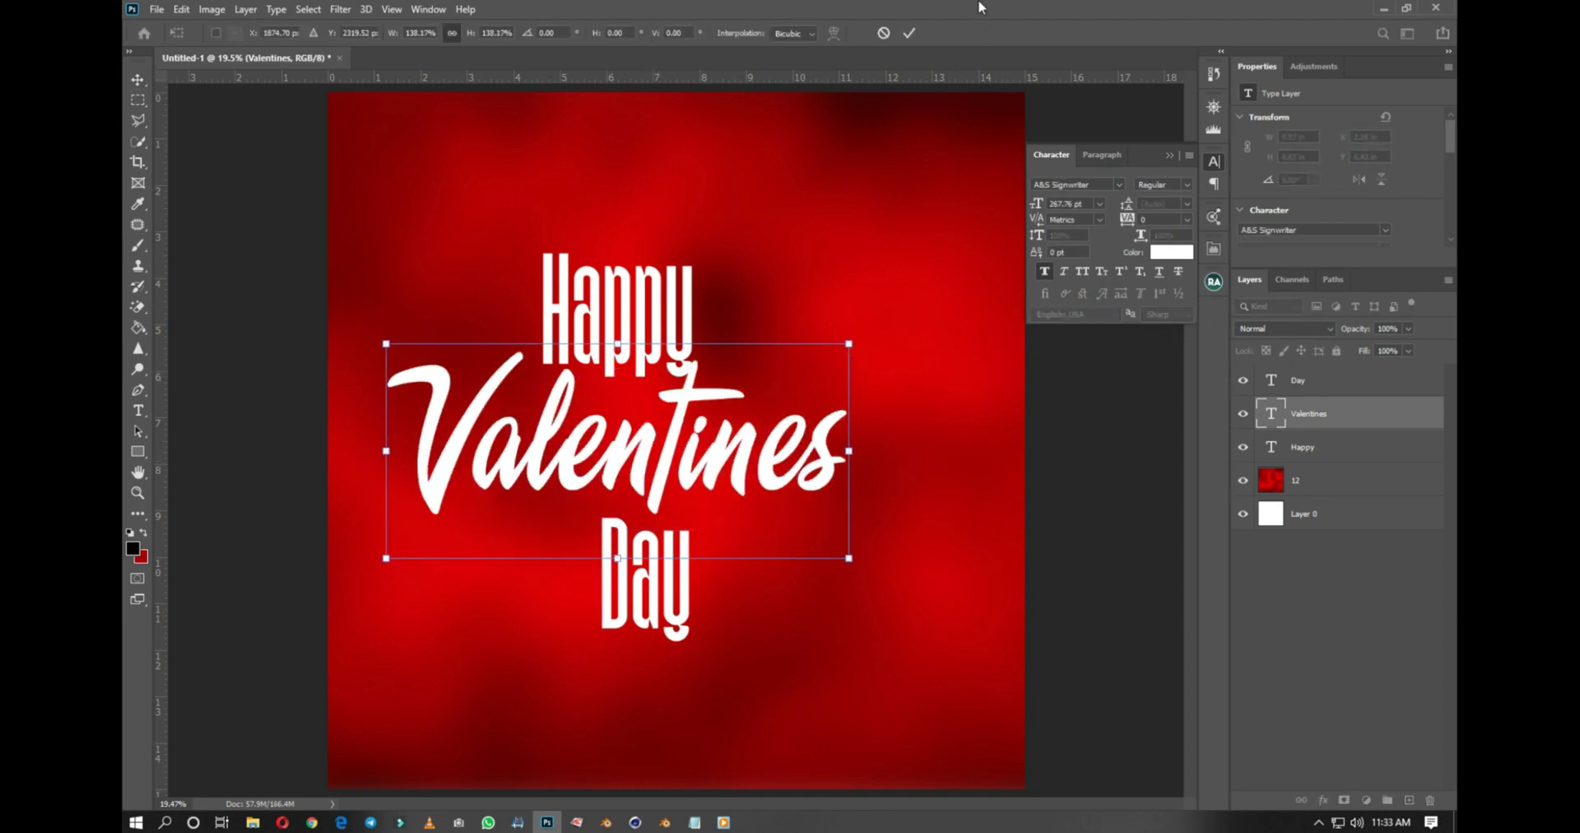
{"action": "left_click", "coordinate": [1048, 498]}
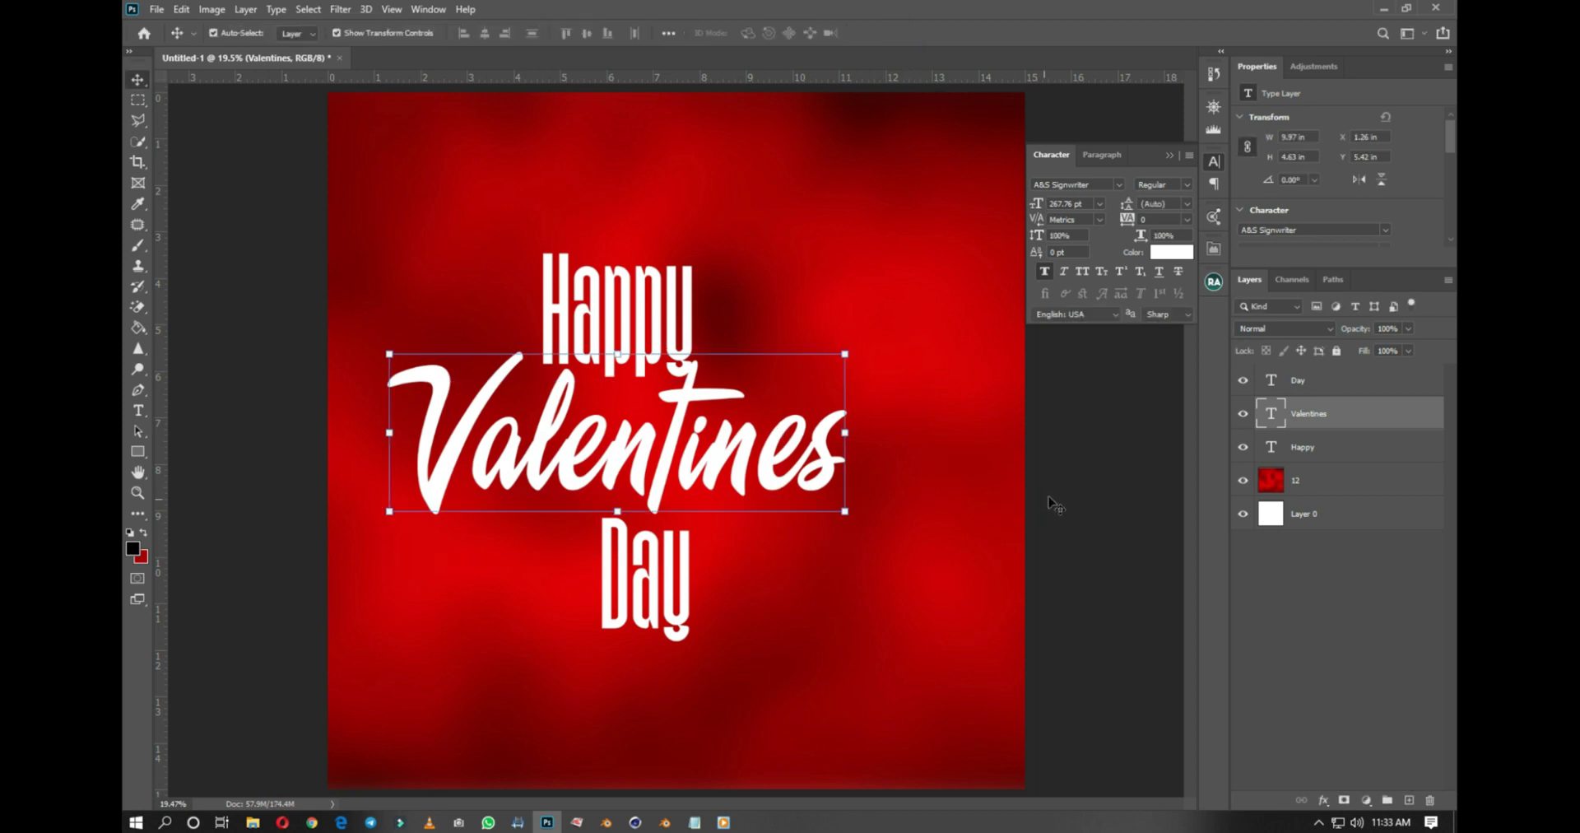
{"action": "left_click_drag", "start_coordinate": [680, 484], "coordinate": [708, 491]}
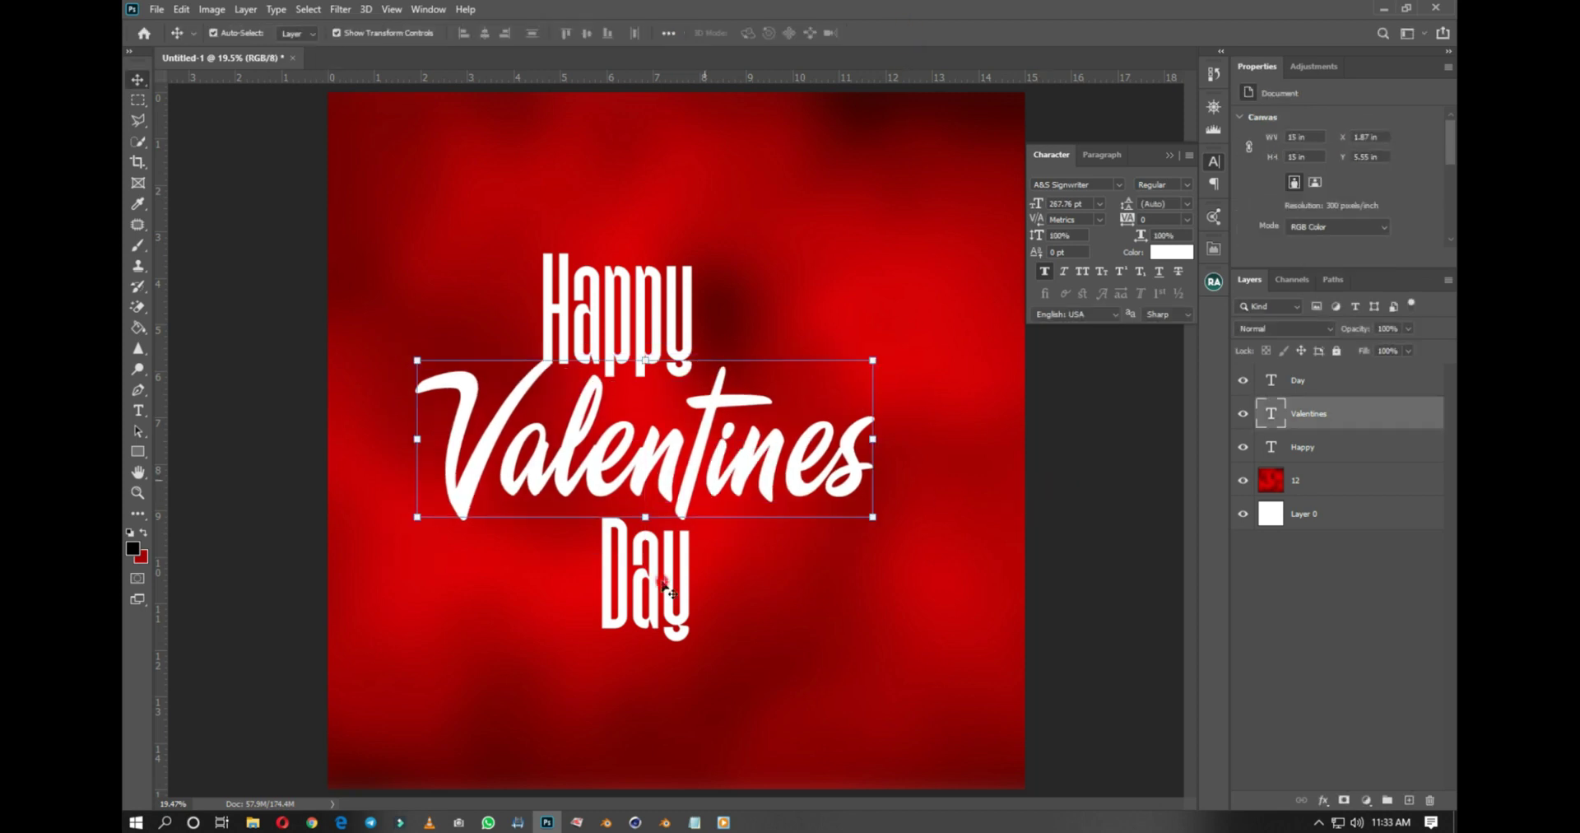
Step: Change the font of the "Day" text to Hatolie Regular
{"action": "left_click", "coordinate": [669, 584]}
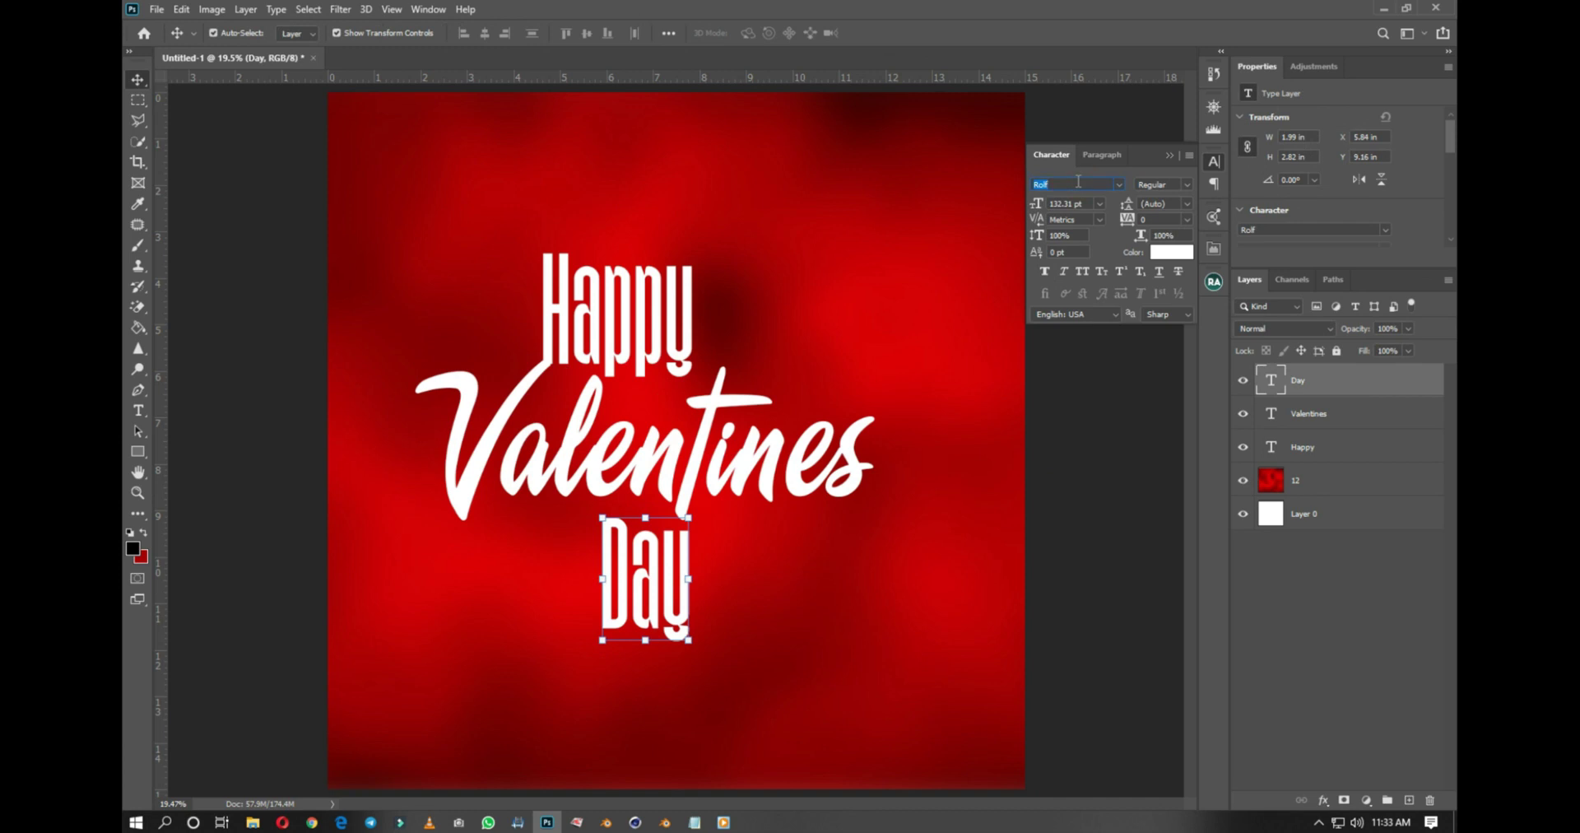
{"action": "type", "text": "ha"}
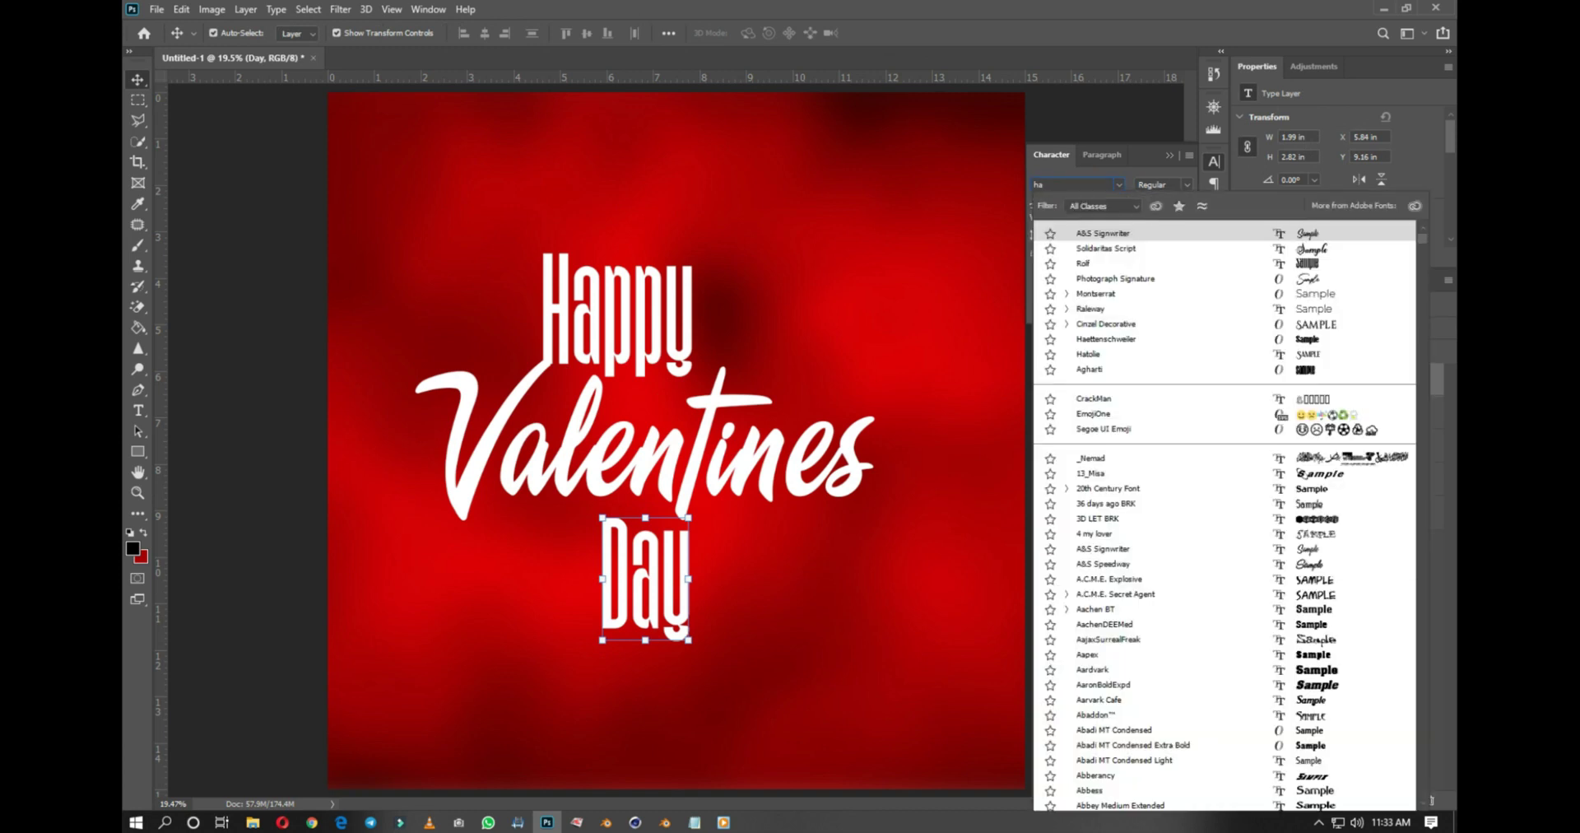
{"action": "type", "text": "tolie"}
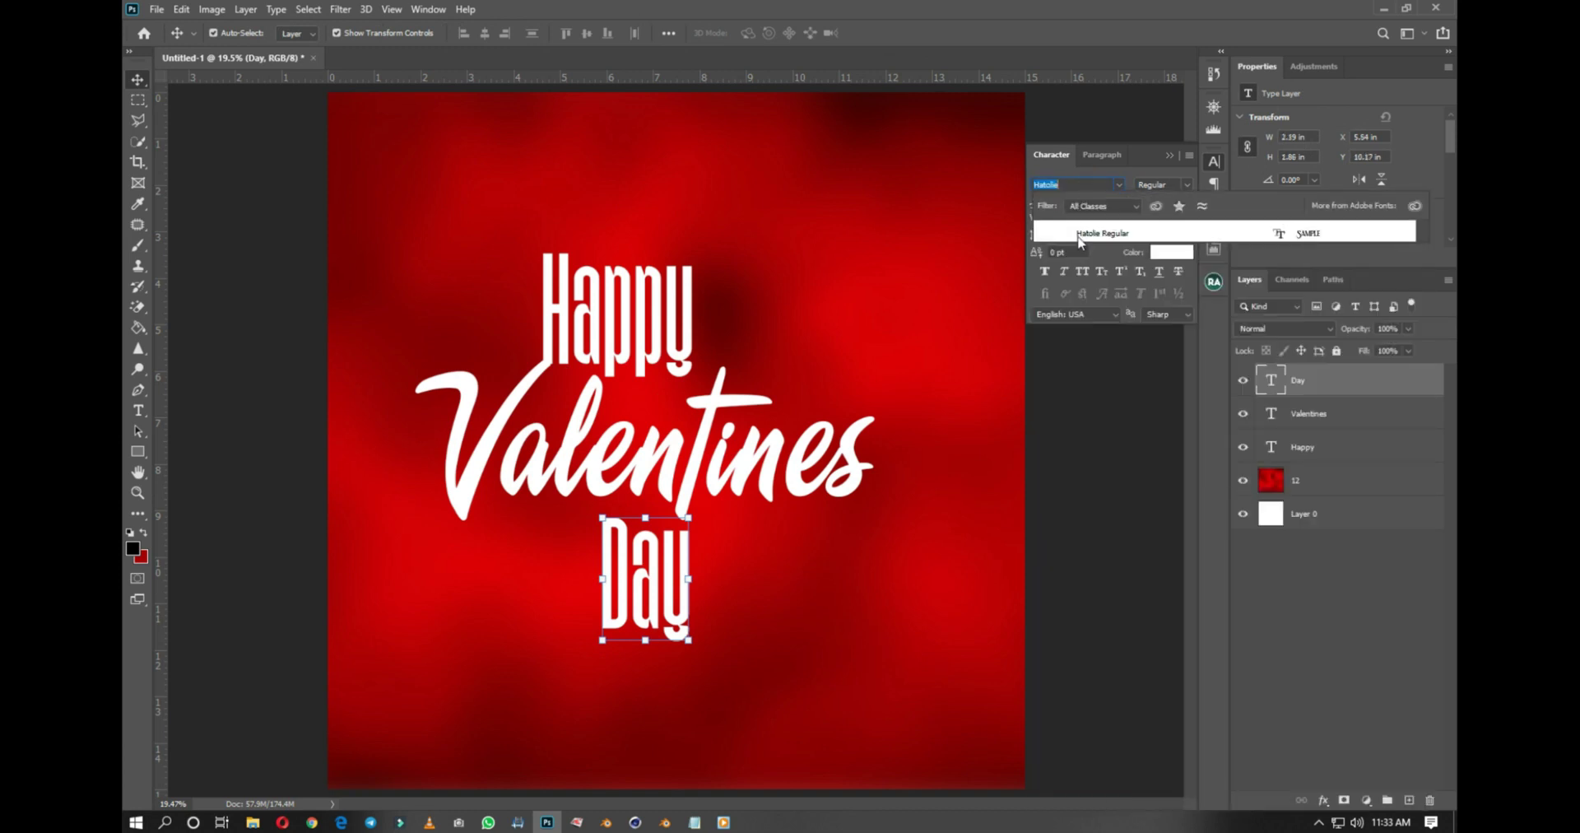
{"action": "left_click", "coordinate": [1080, 237]}
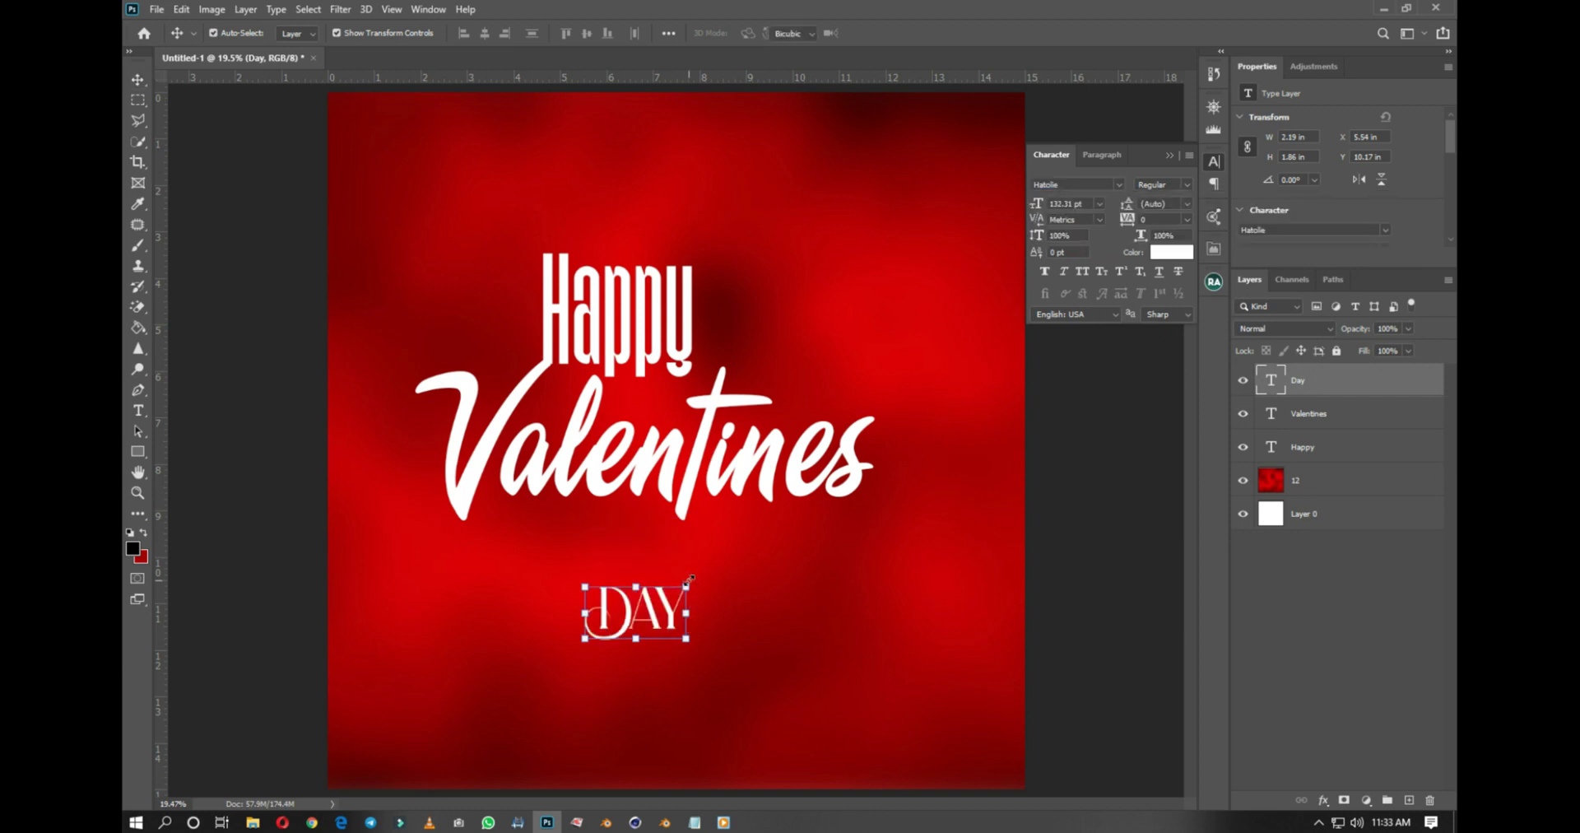
Step: Scale the "Day" text to about 260% and move it up just beneath "Valentines"
{"action": "key", "text": "ctrl+t"}
{"action": "left_click_drag", "start_coordinate": [688, 565], "coordinate": [772, 495]}
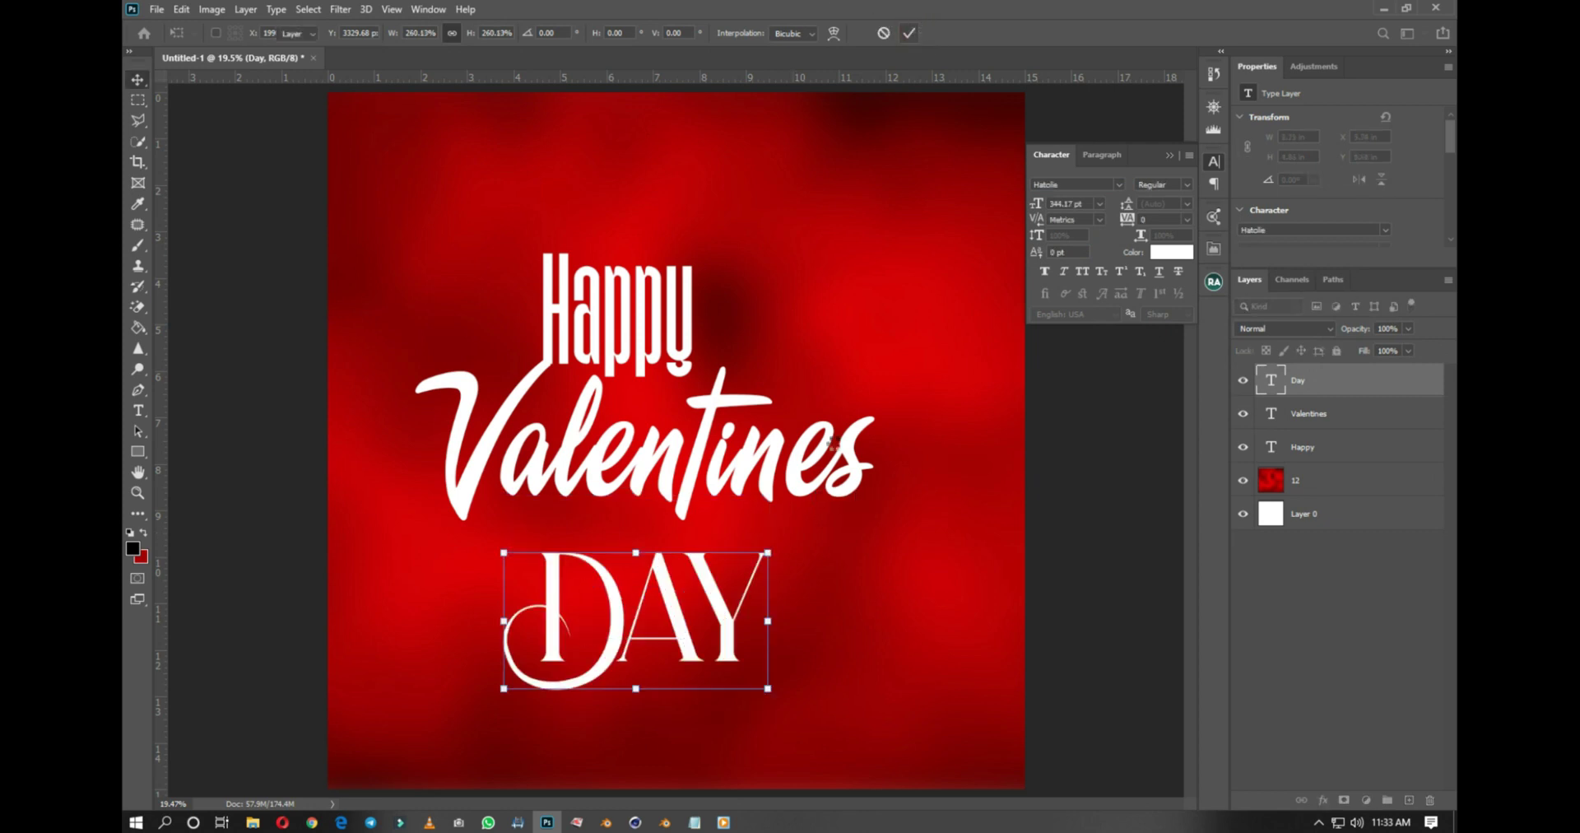
{"action": "key", "text": "Return"}
{"action": "left_click_drag", "start_coordinate": [746, 609], "coordinate": [749, 580]}
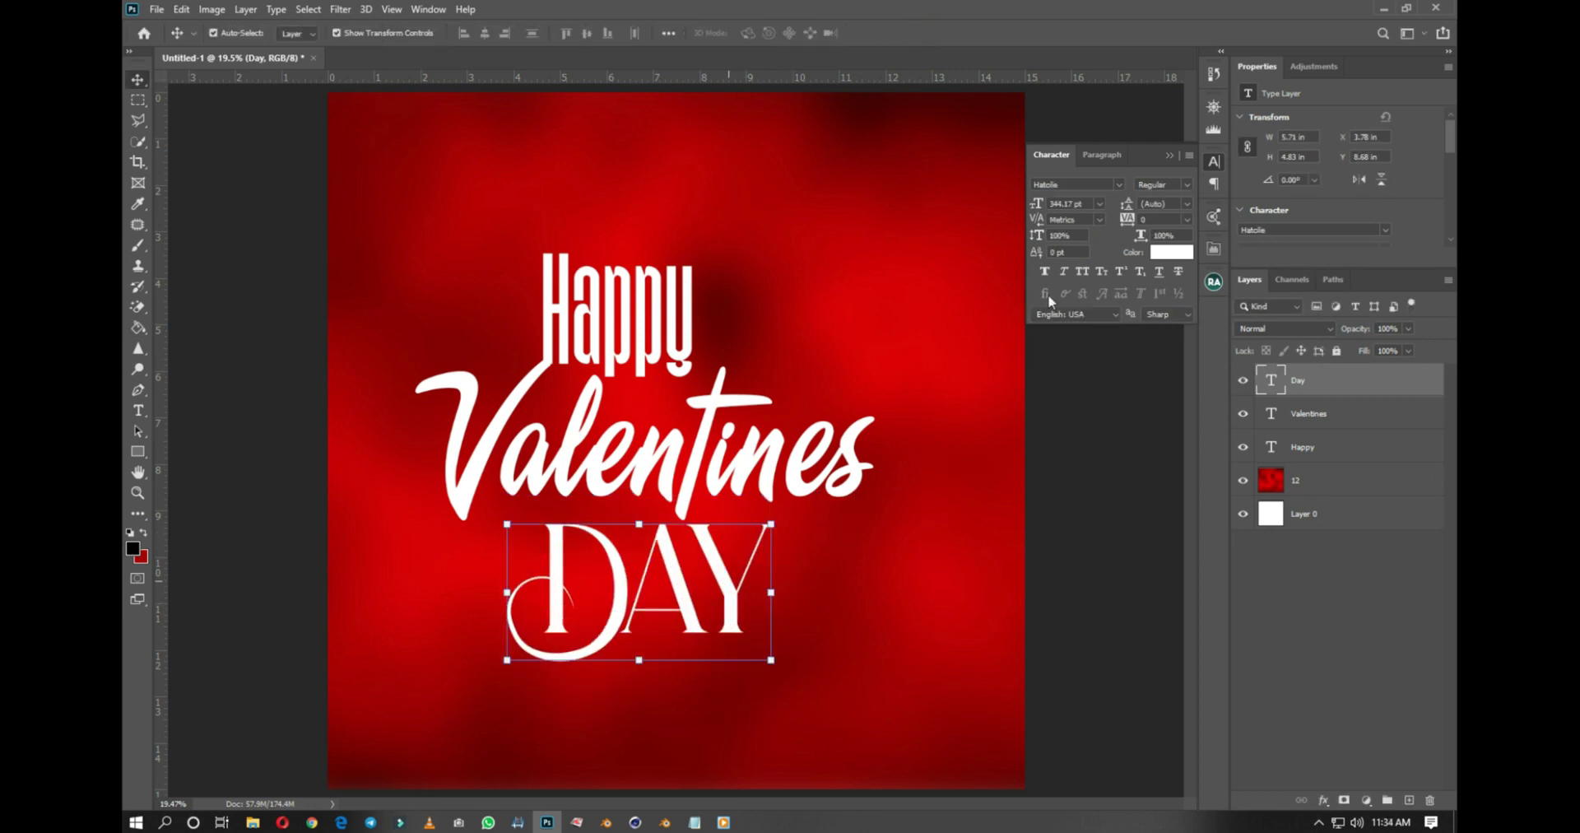
Step: Apply All Caps to the "Day" text and nudge "Happy" slightly up and to the right
{"action": "left_click", "coordinate": [1083, 270]}
{"action": "left_click", "coordinate": [1095, 519]}
{"action": "key", "text": "ctrl+minus"}
{"action": "left_click_drag", "start_coordinate": [668, 362], "coordinate": [682, 350]}
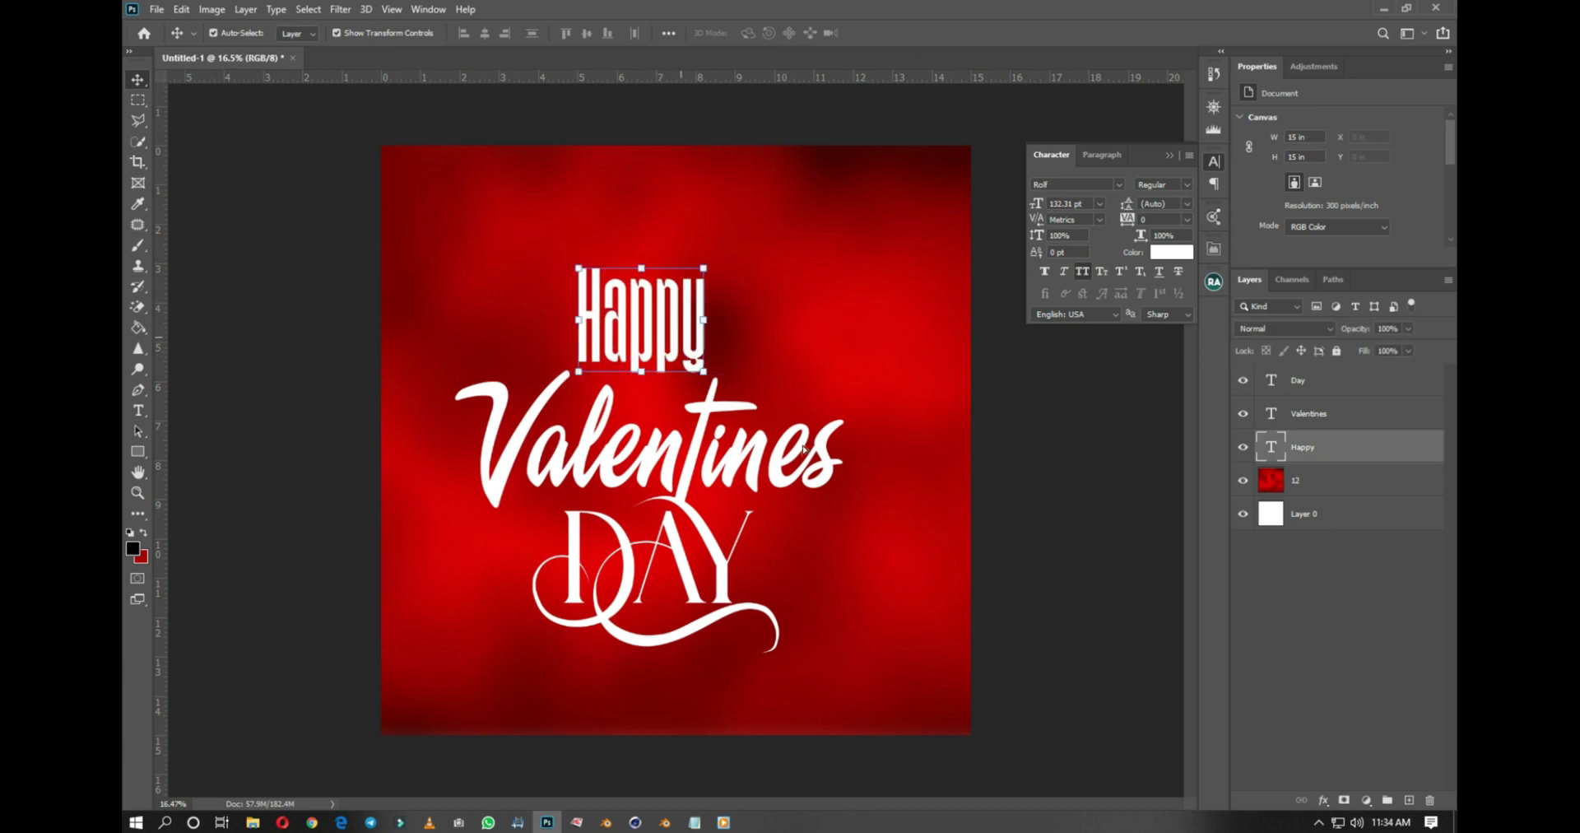
Step: Place the hanging-love heart clip art from the valentines folder and scale it to about 130% over the flyer
{"action": "key", "text": "ctrl+minus"}
{"action": "mouse_move", "coordinate": [253, 822]}
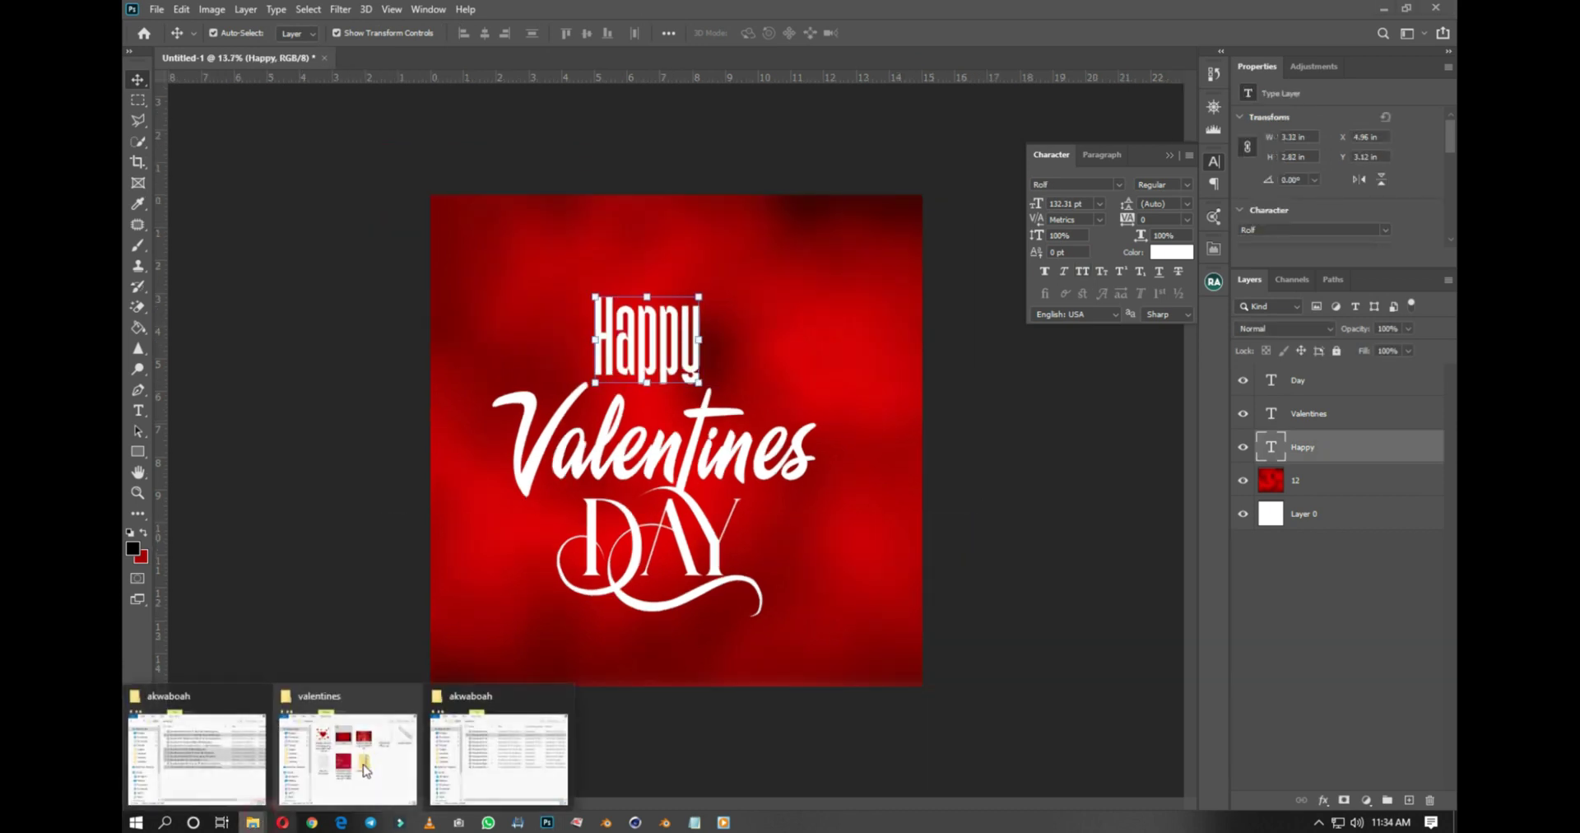
{"action": "left_click", "coordinate": [364, 771]}
{"action": "left_click_drag", "start_coordinate": [515, 354], "coordinate": [745, 198]}
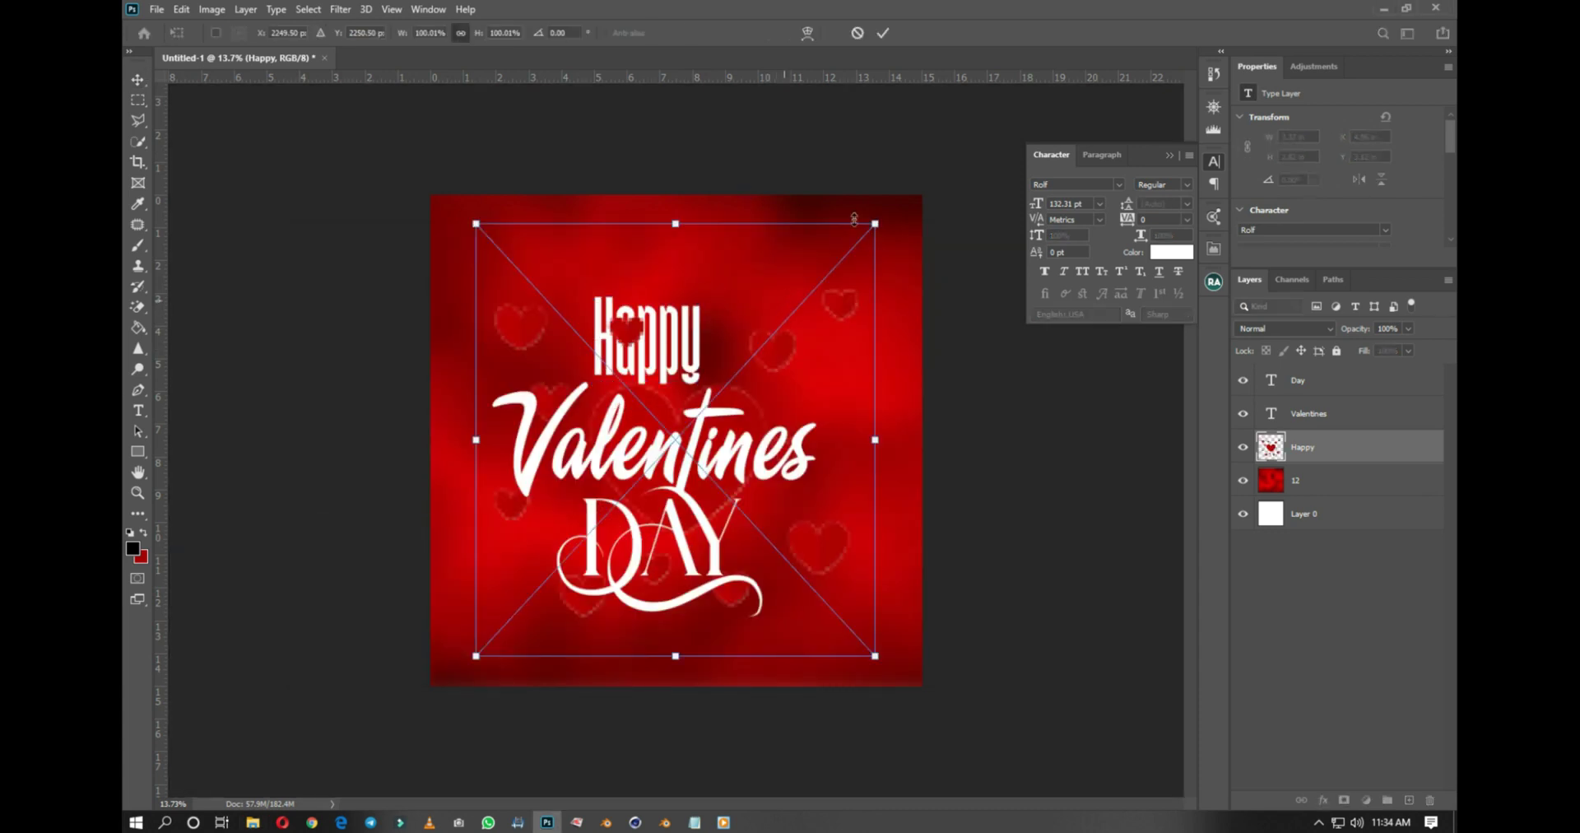
{"action": "left_click_drag", "start_coordinate": [854, 218], "coordinate": [902, 232]}
{"action": "mouse_move", "coordinate": [783, 350]}
{"action": "left_mouse_down"}
{"action": "mouse_move", "coordinate": [783, 284]}
{"action": "mouse_move", "coordinate": [783, 331]}
{"action": "left_mouse_up"}
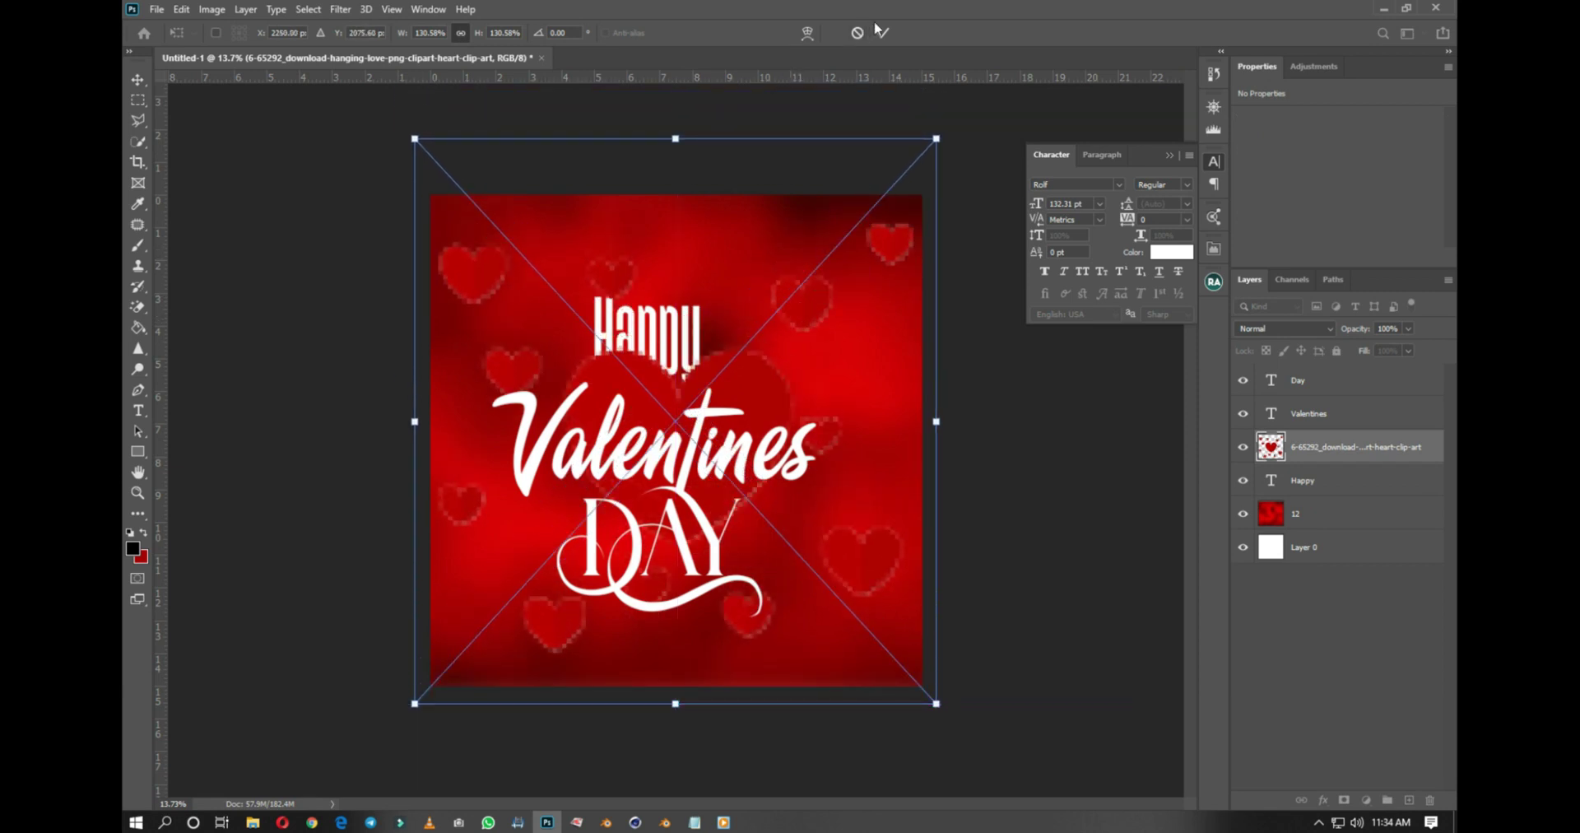
{"action": "left_click", "coordinate": [882, 34]}
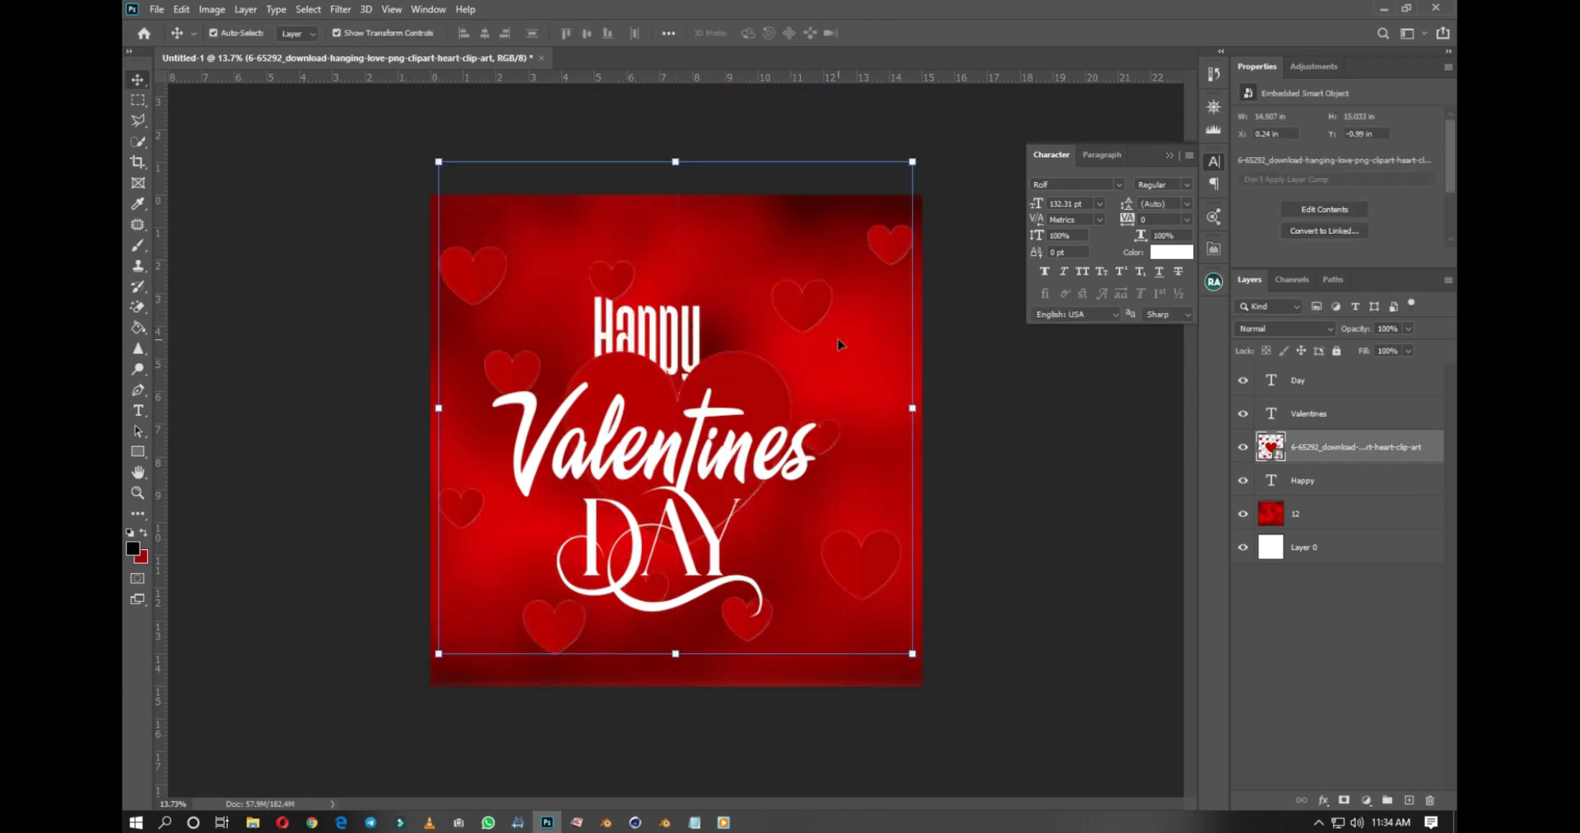
Step: Lasso the clip art's two upper-right hearts, copy them onto their own layer and hide the clip-art layer
{"action": "key", "text": "l"}
{"action": "left_click", "coordinate": [905, 210]}
{"action": "left_click", "coordinate": [725, 255]}
{"action": "left_click", "coordinate": [748, 330]}
{"action": "left_click", "coordinate": [859, 364]}
{"action": "mouse_move", "coordinate": [935, 360]}
{"action": "left_mouse_down"}
{"action": "mouse_move", "coordinate": [982, 264]}
{"action": "mouse_move", "coordinate": [931, 187]}
{"action": "mouse_move", "coordinate": [905, 212]}
{"action": "left_mouse_up"}
{"action": "key", "text": "ctrl+j"}
{"action": "key", "text": "v"}
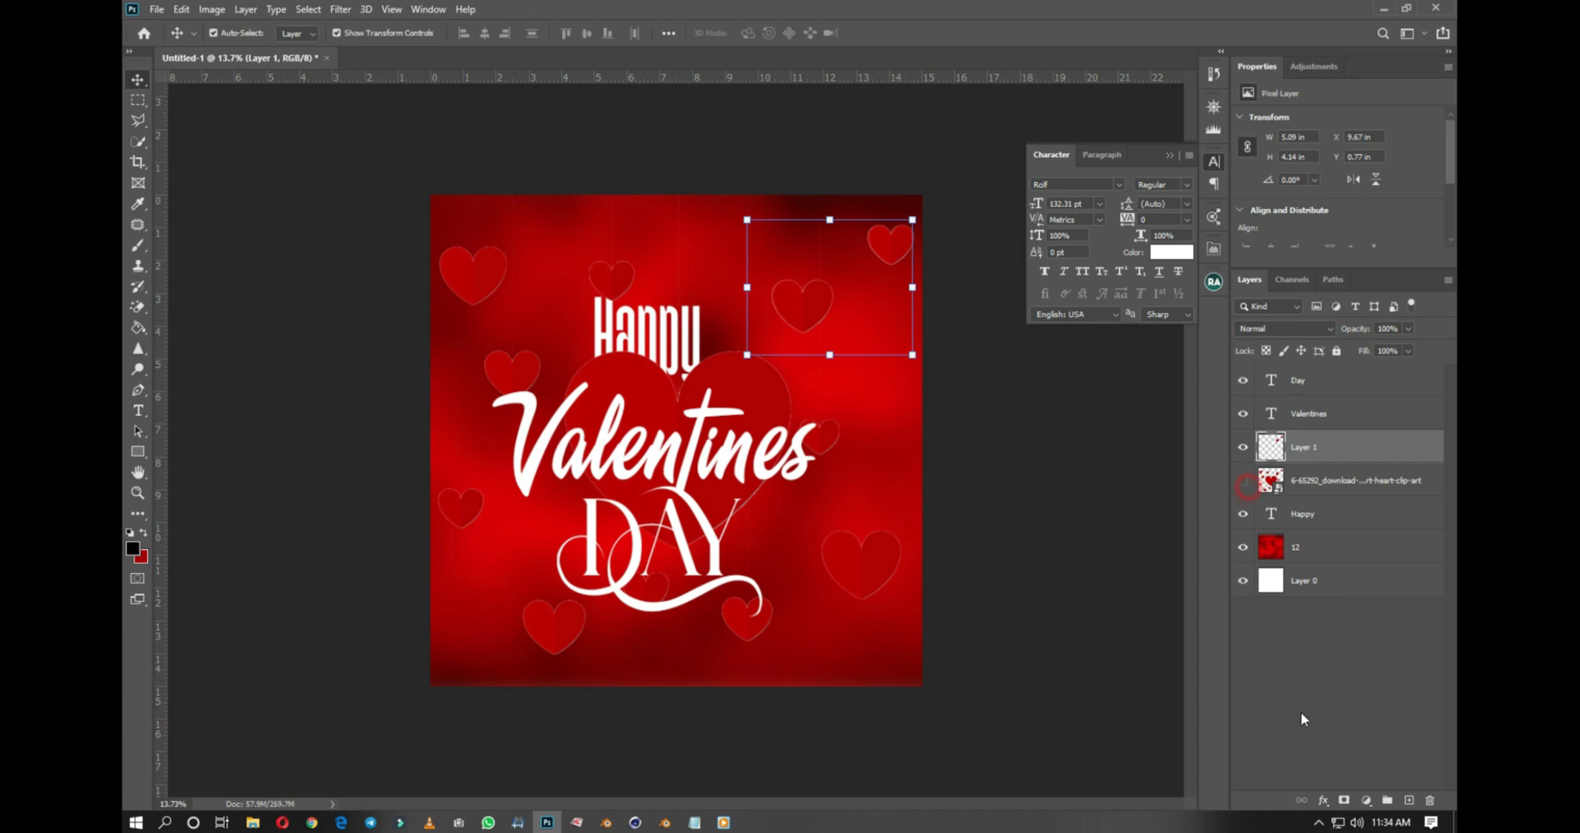
Step: Add a white Color Overlay with Normal blending and 100% opacity to the copied hearts layer
{"action": "left_click", "coordinate": [1324, 800]}
{"action": "left_click", "coordinate": [1354, 737]}
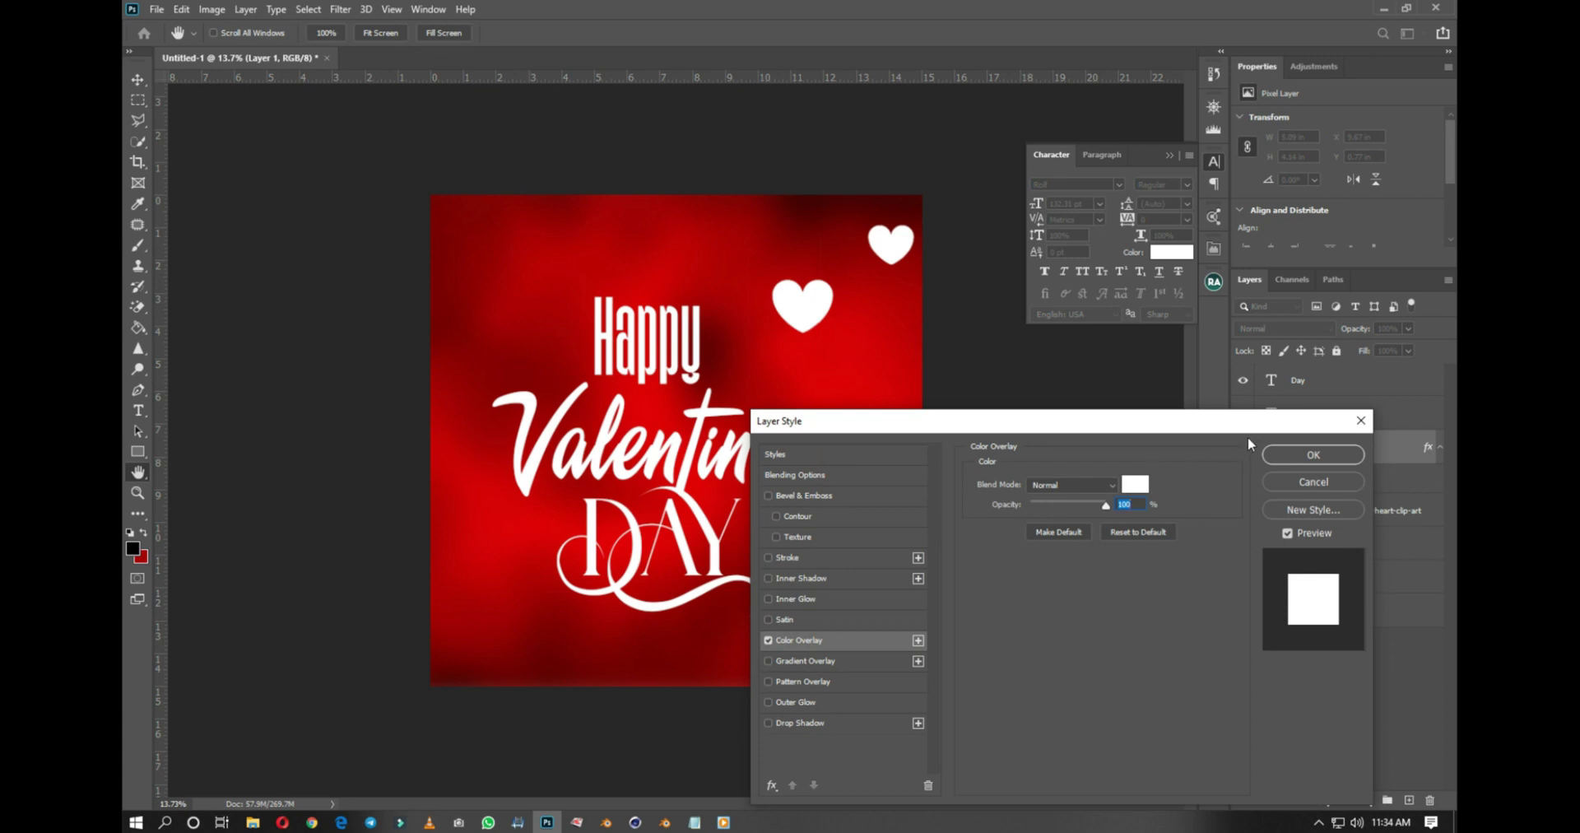
{"action": "left_click", "coordinate": [1330, 458]}
{"action": "key", "text": "b"}
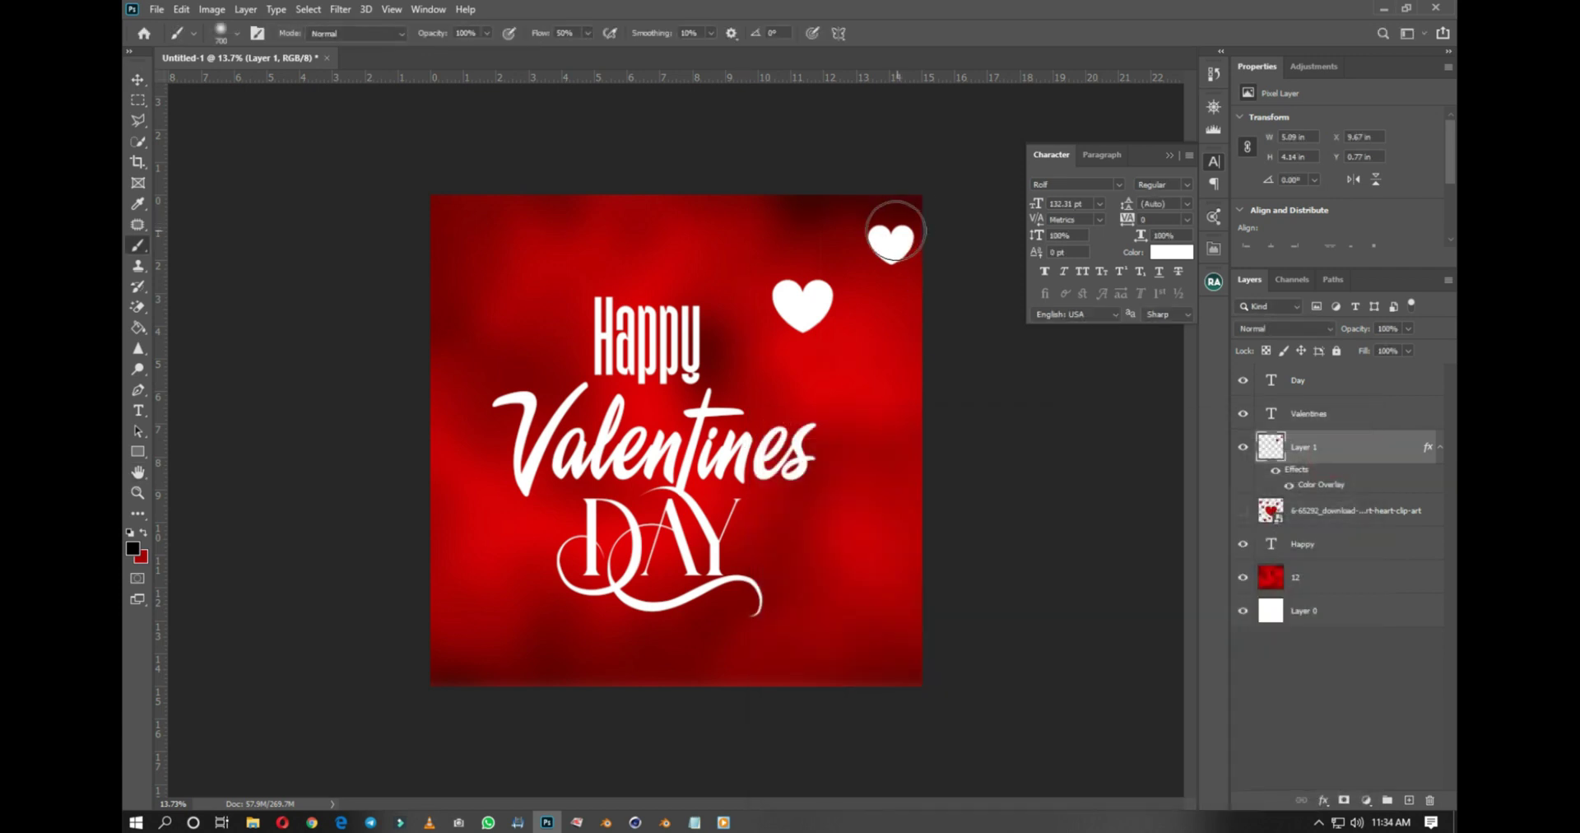
Step: Scale the two white hearts to about 45% and place them at the right end of "Day"
{"action": "key", "text": "v"}
{"action": "left_click_drag", "start_coordinate": [912, 221], "coordinate": [820, 295]}
{"action": "left_click_drag", "start_coordinate": [775, 344], "coordinate": [740, 542]}
{"action": "left_click", "coordinate": [959, 536]}
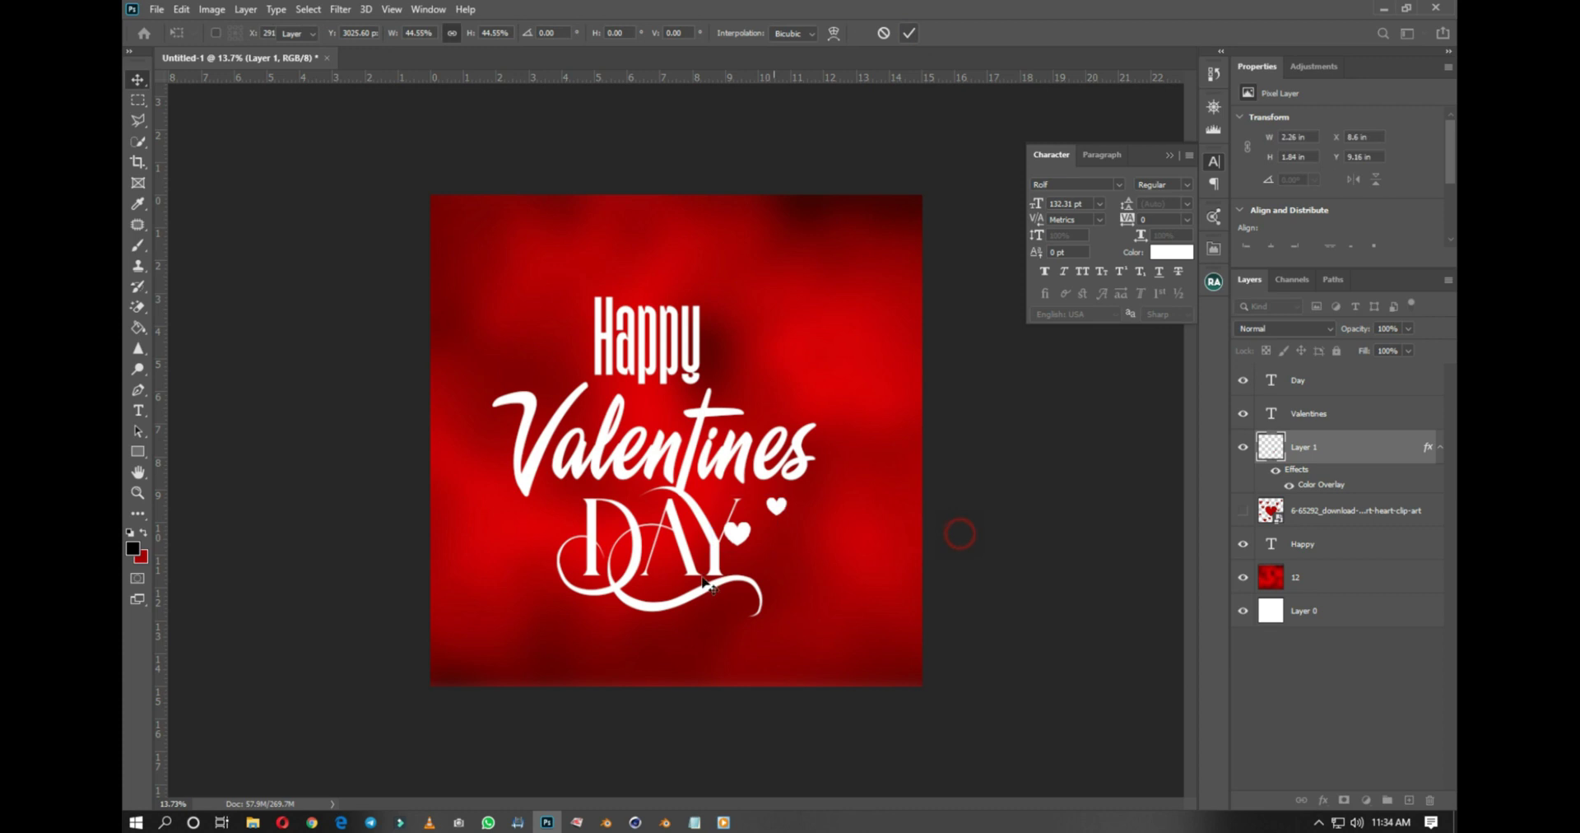
{"action": "left_click_drag", "start_coordinate": [741, 533], "coordinate": [647, 661]}
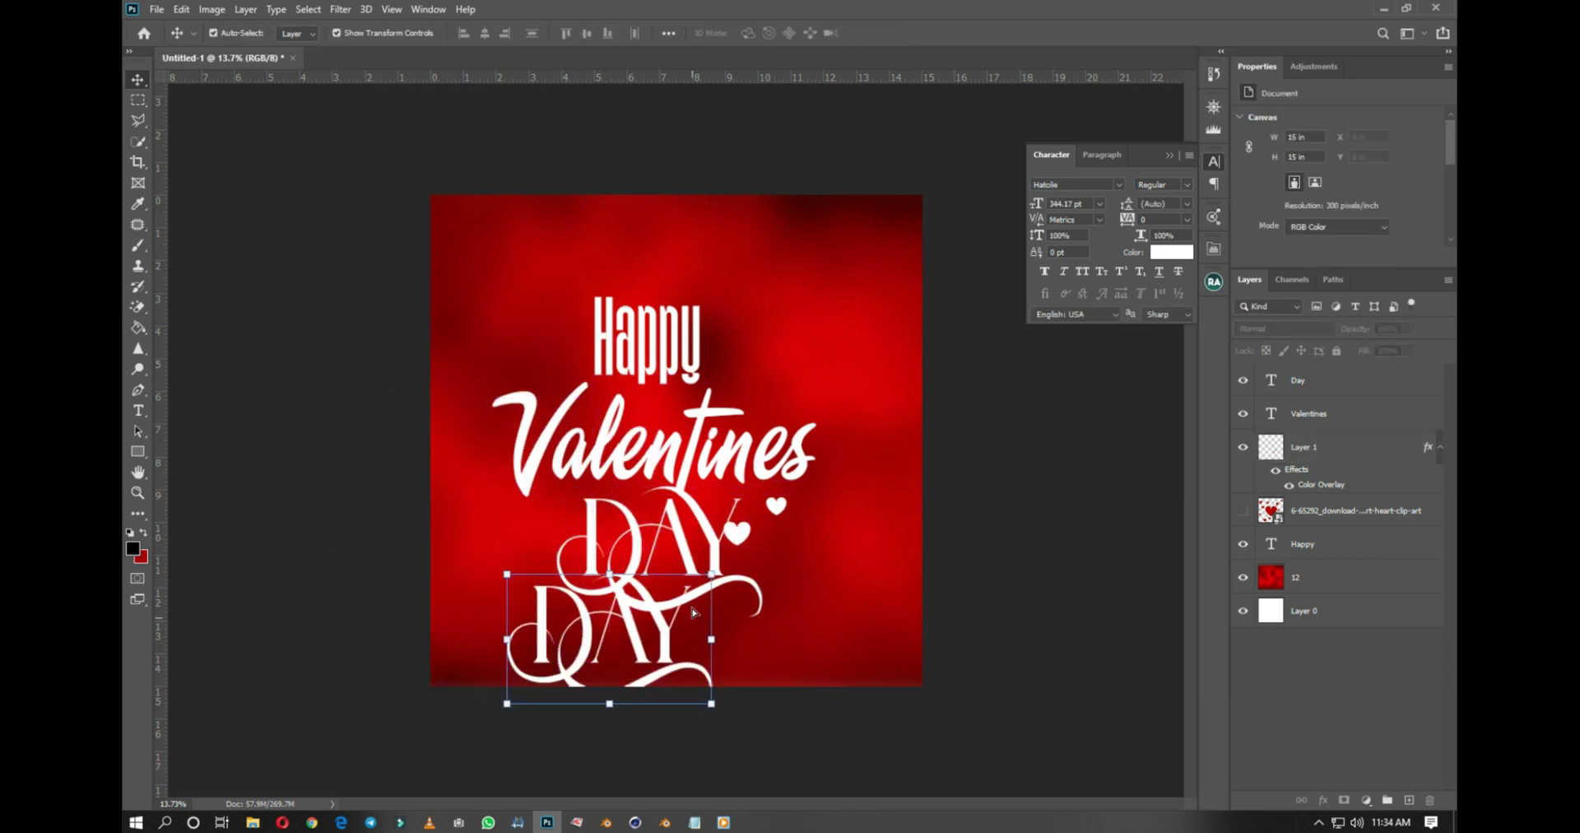
{"action": "key", "text": "ctrl+z"}
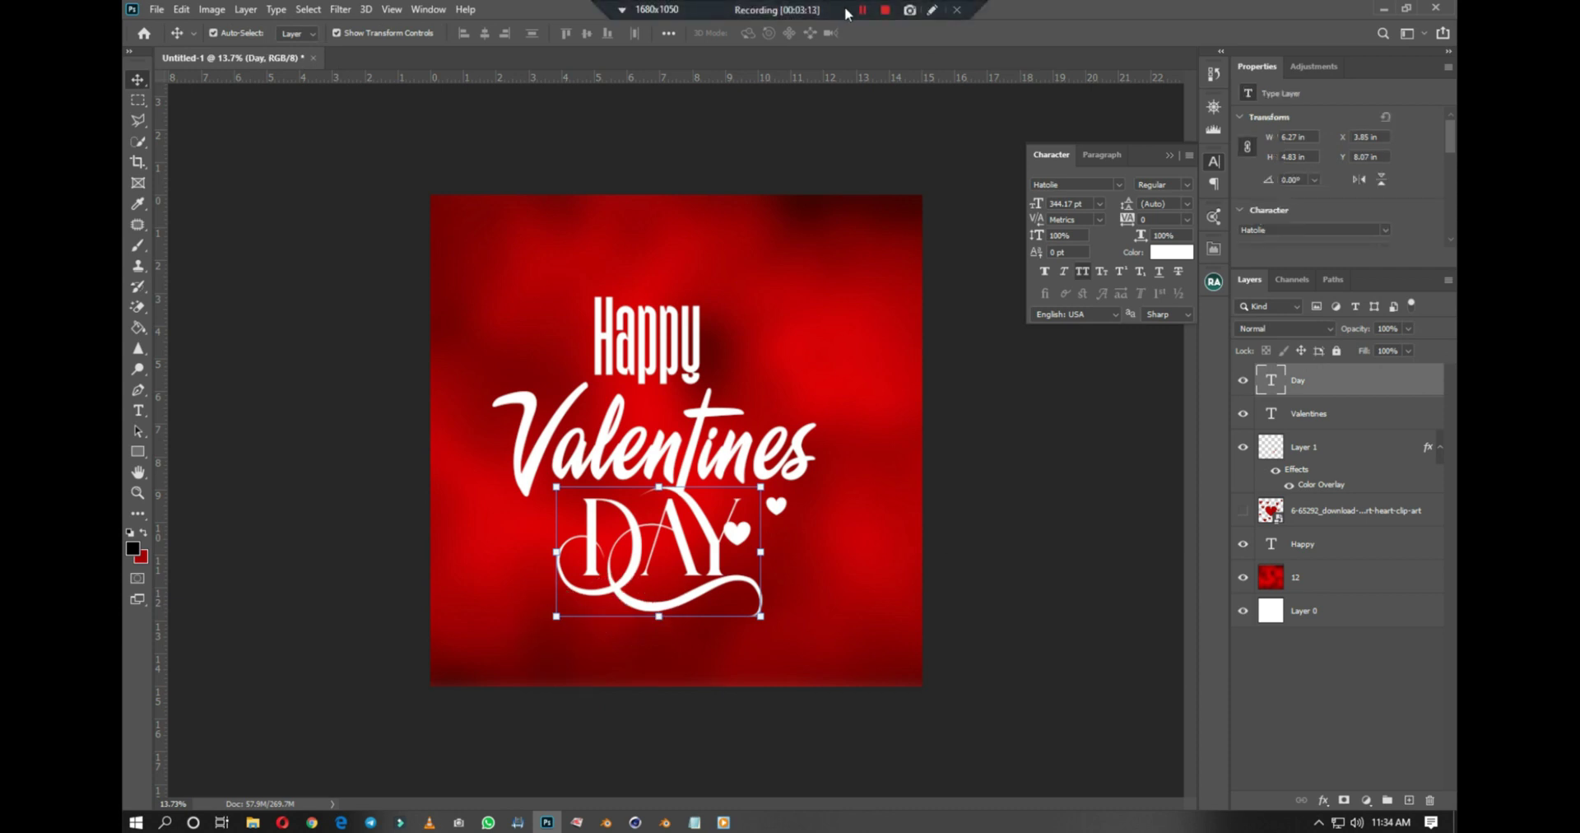
{"action": "left_click", "coordinate": [860, 12]}
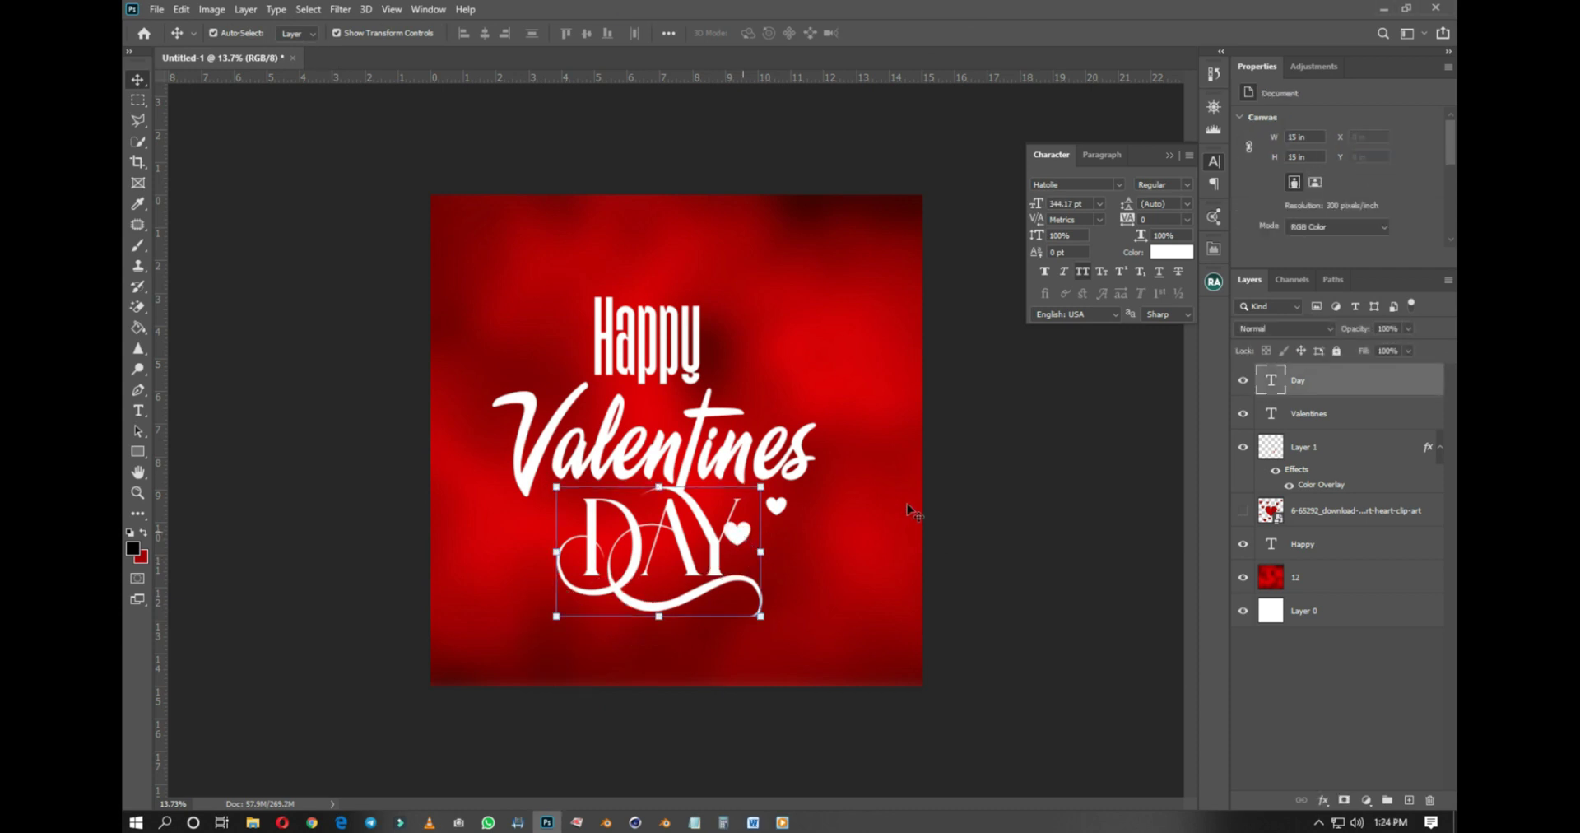
Step: Duplicate the pair of white hearts to the left of "Happy", above the start of "Valentines"
{"action": "left_click", "coordinate": [961, 469]}
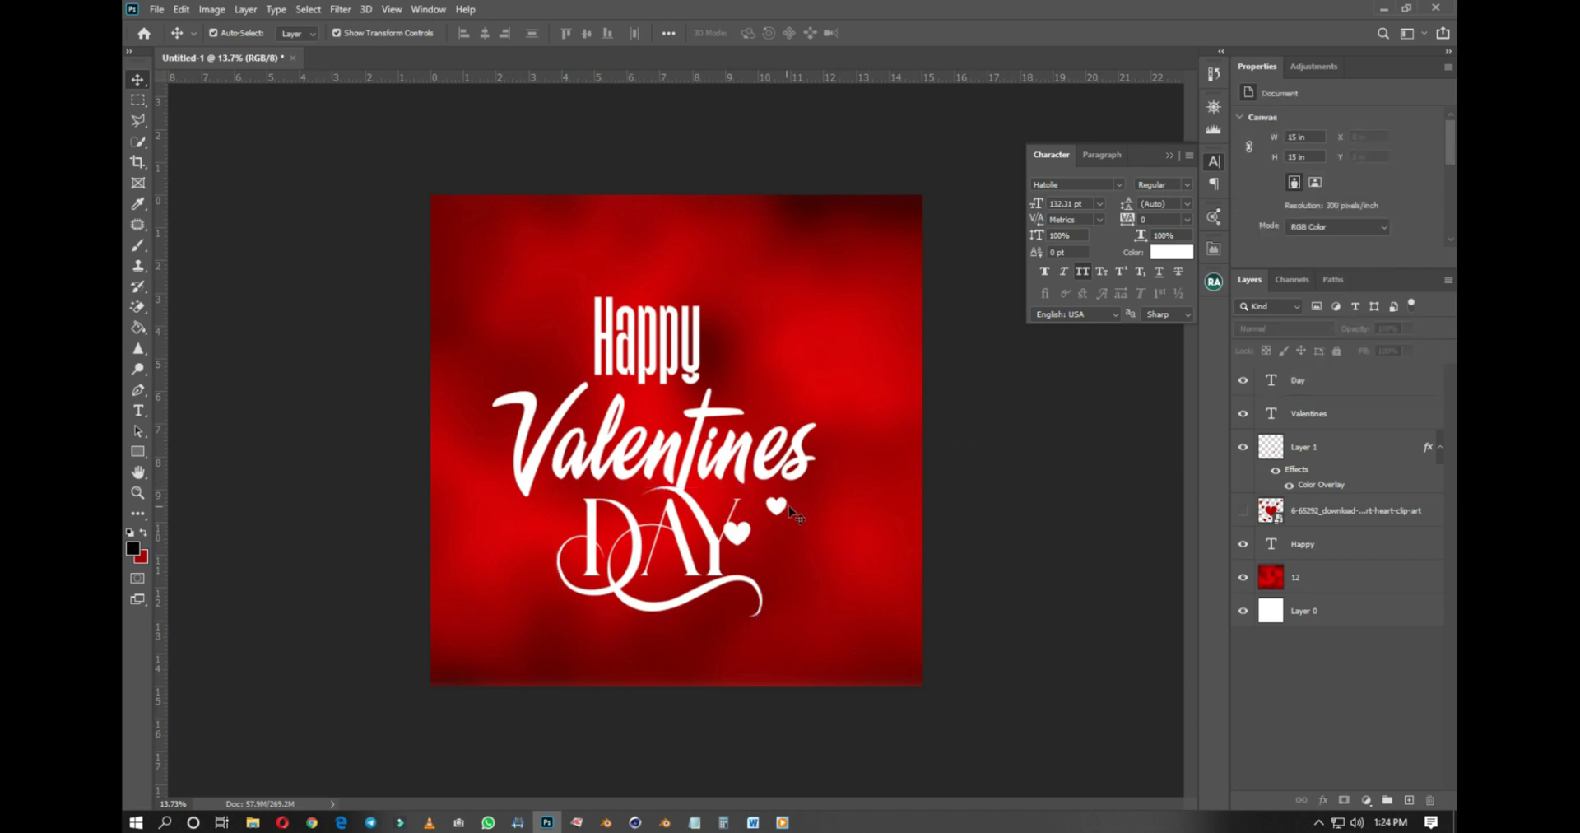
{"action": "left_click_drag", "start_coordinate": [781, 506], "coordinate": [574, 343]}
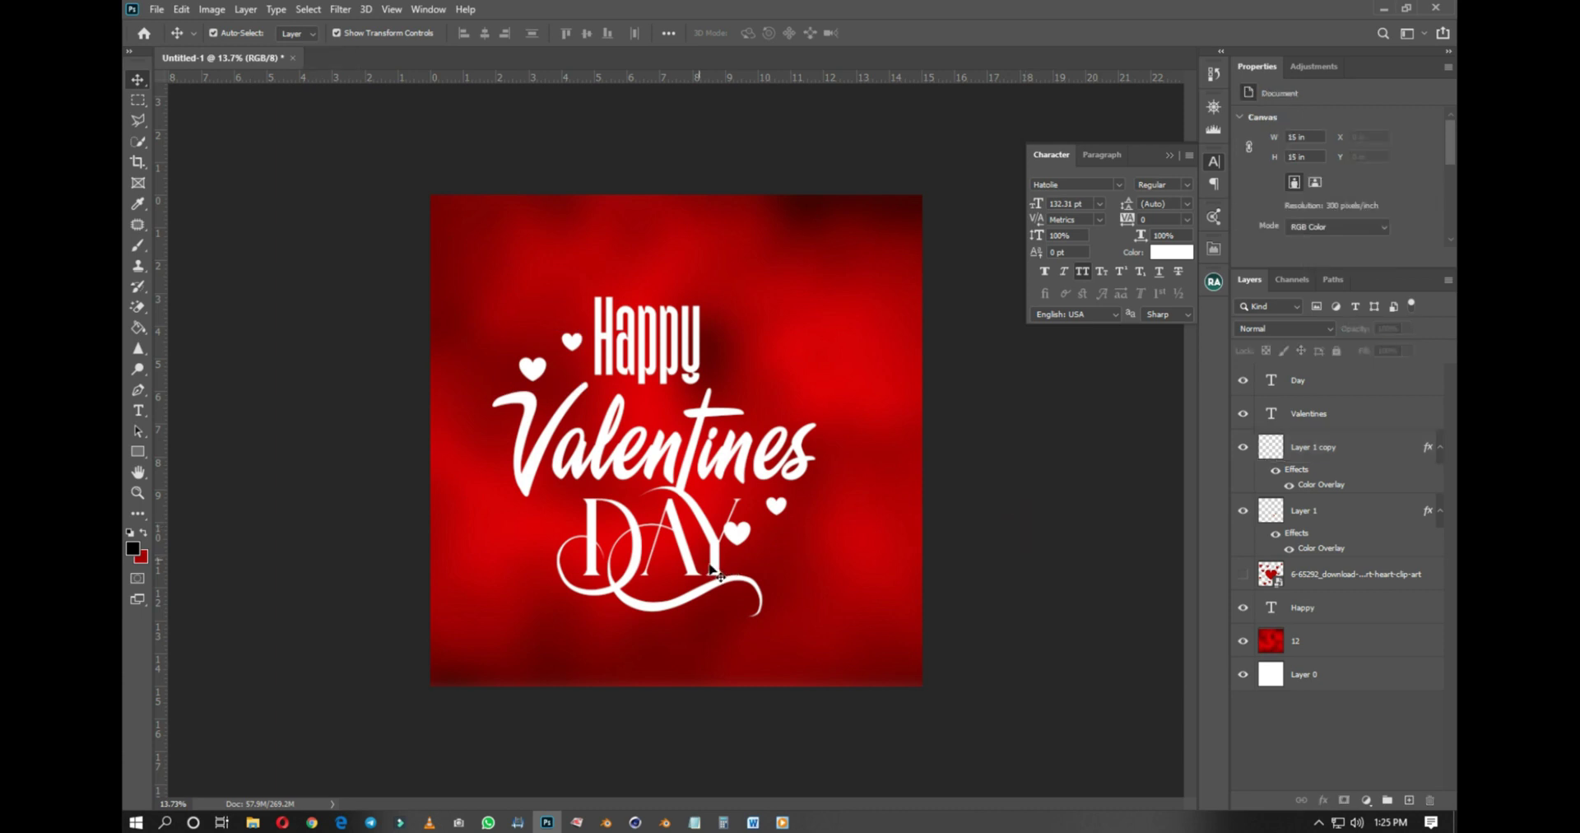
{"action": "scroll", "coordinate": [709, 567], "scroll_direction": "up", "scroll_amount": 2}
{"action": "scroll", "coordinate": [694, 527], "scroll_direction": "down", "scroll_amount": 2}
{"action": "scroll", "coordinate": [684, 459], "scroll_direction": "up", "scroll_amount": 3}
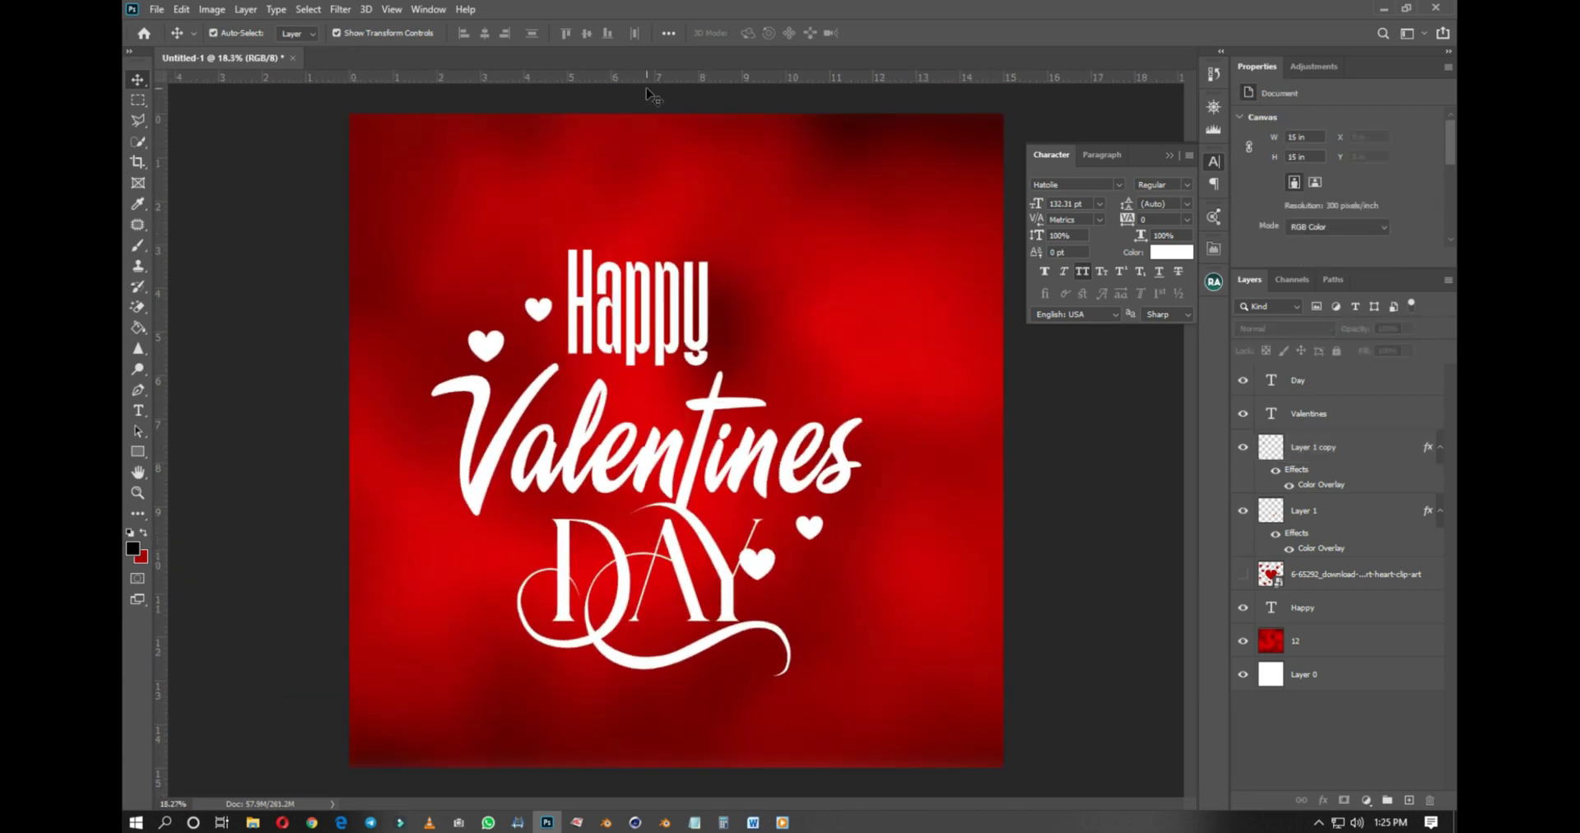
{"action": "scroll", "coordinate": [659, 235], "scroll_direction": "down", "scroll_amount": 2}
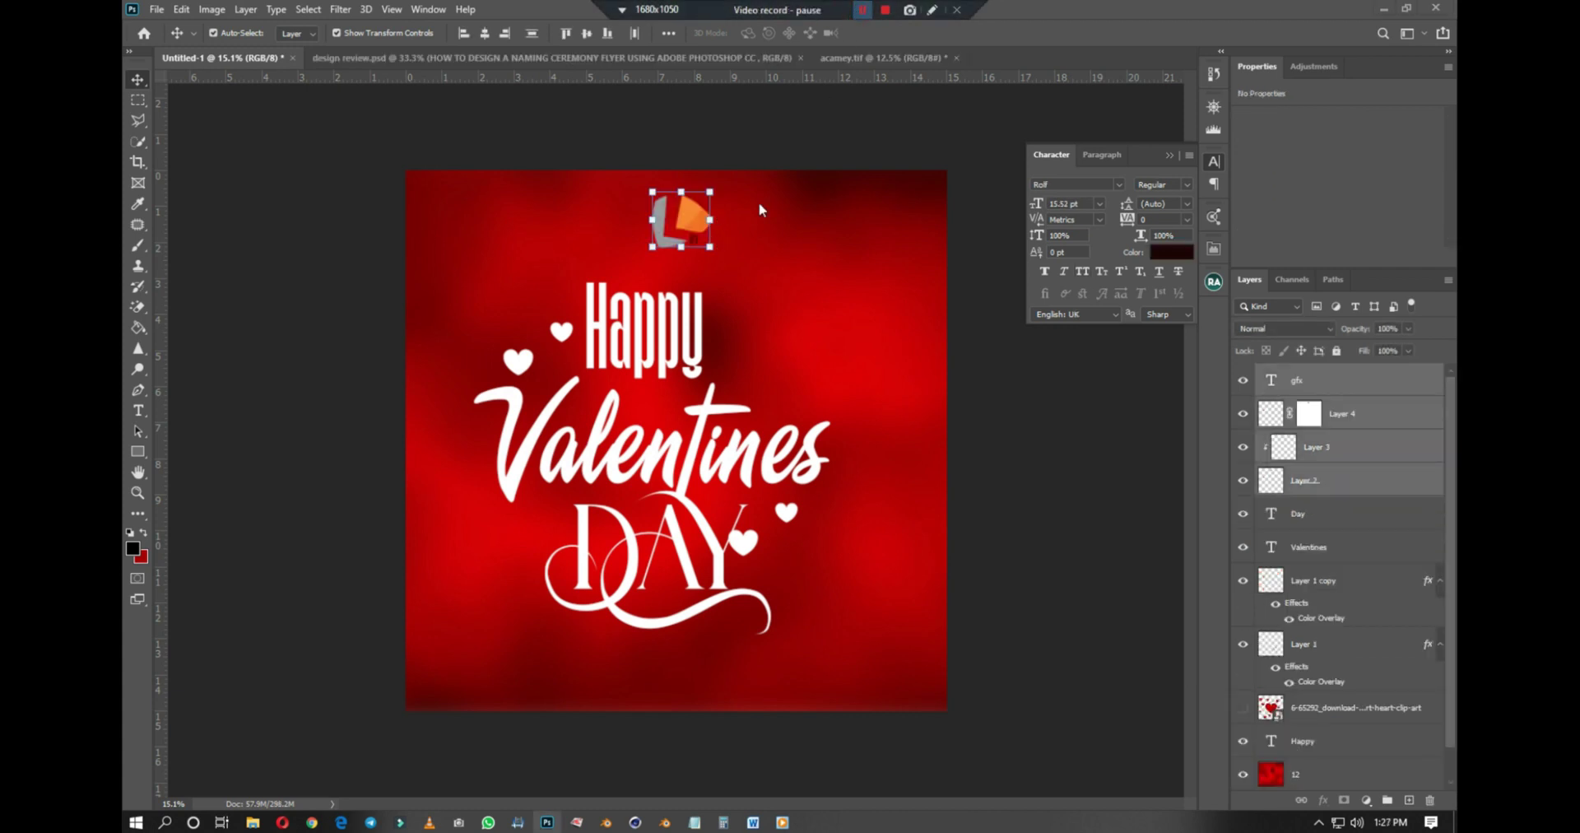
Step: Draw a black rectangle about 709 by 842 px over the logo at the flyer's top and round its corners to 266 px
{"action": "left_click", "coordinate": [143, 449]}
{"action": "left_click_drag", "start_coordinate": [641, 162], "coordinate": [725, 262]}
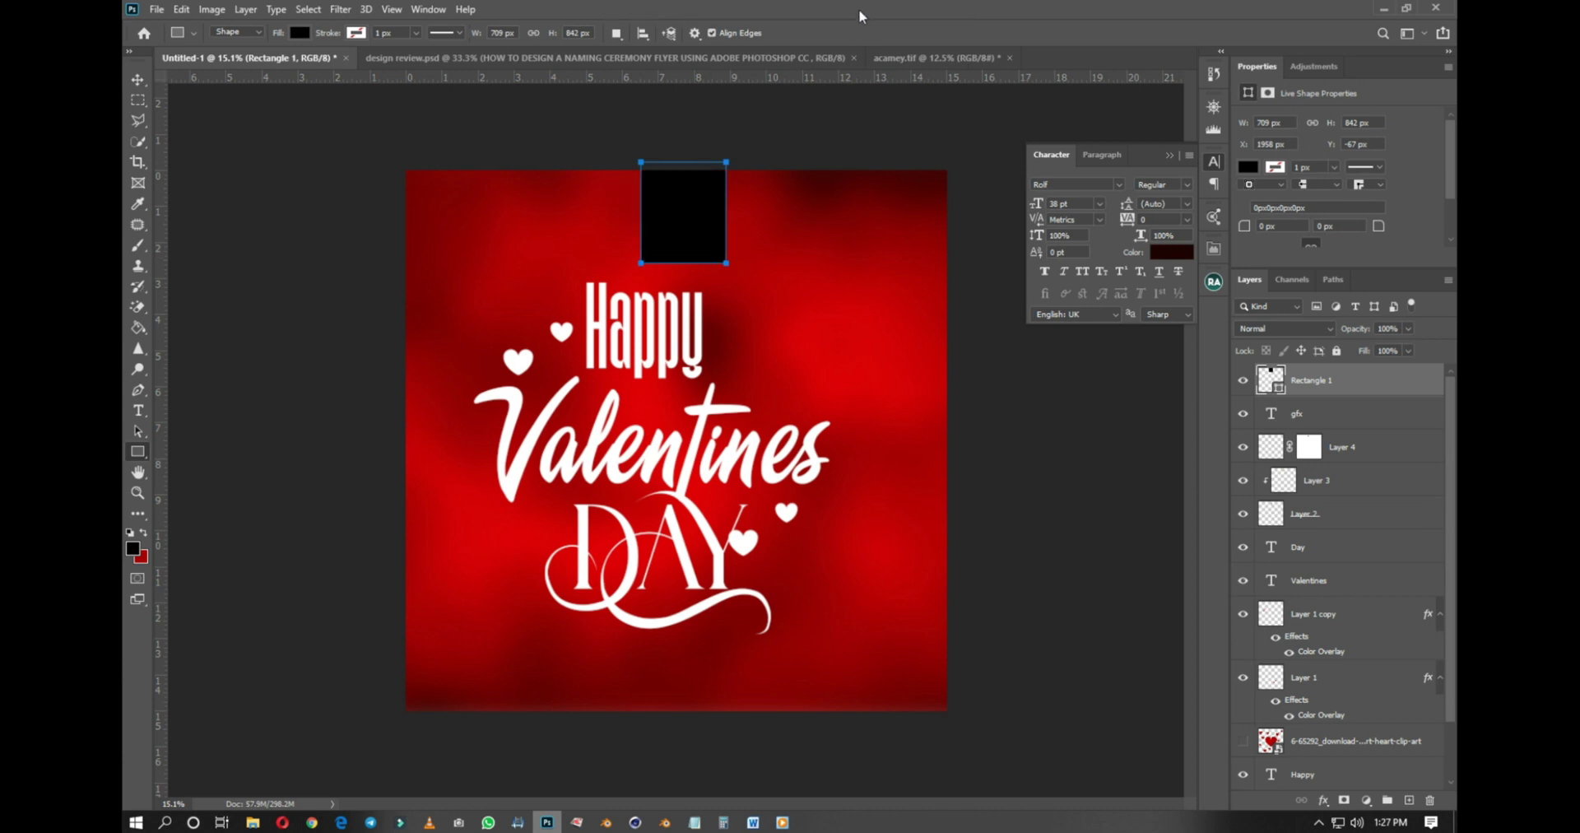
{"action": "mouse_move", "coordinate": [864, 10]}
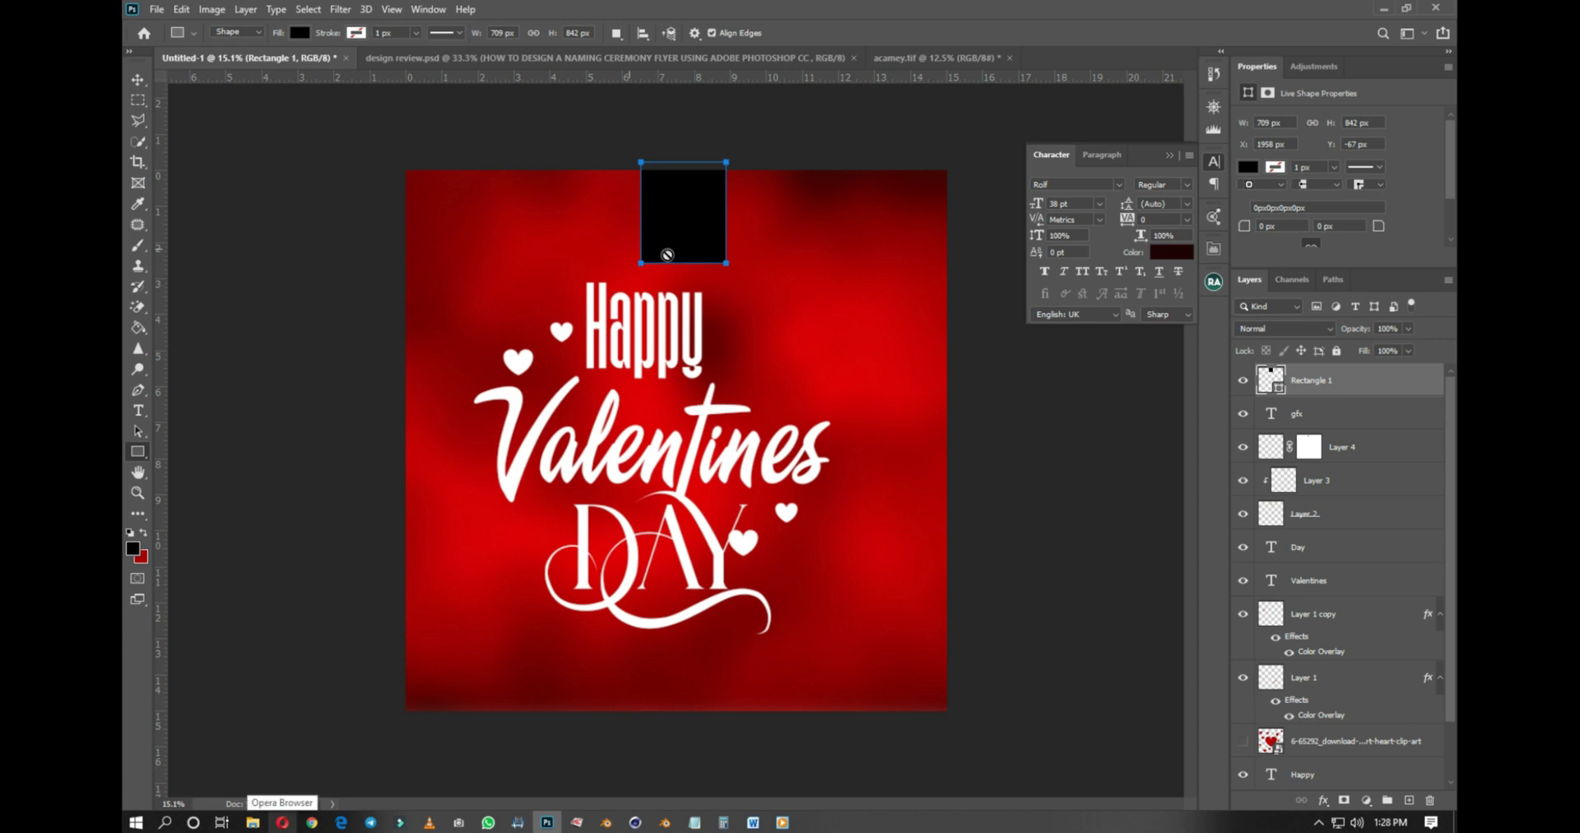
{"action": "key", "text": "b"}
{"action": "key", "text": "v"}
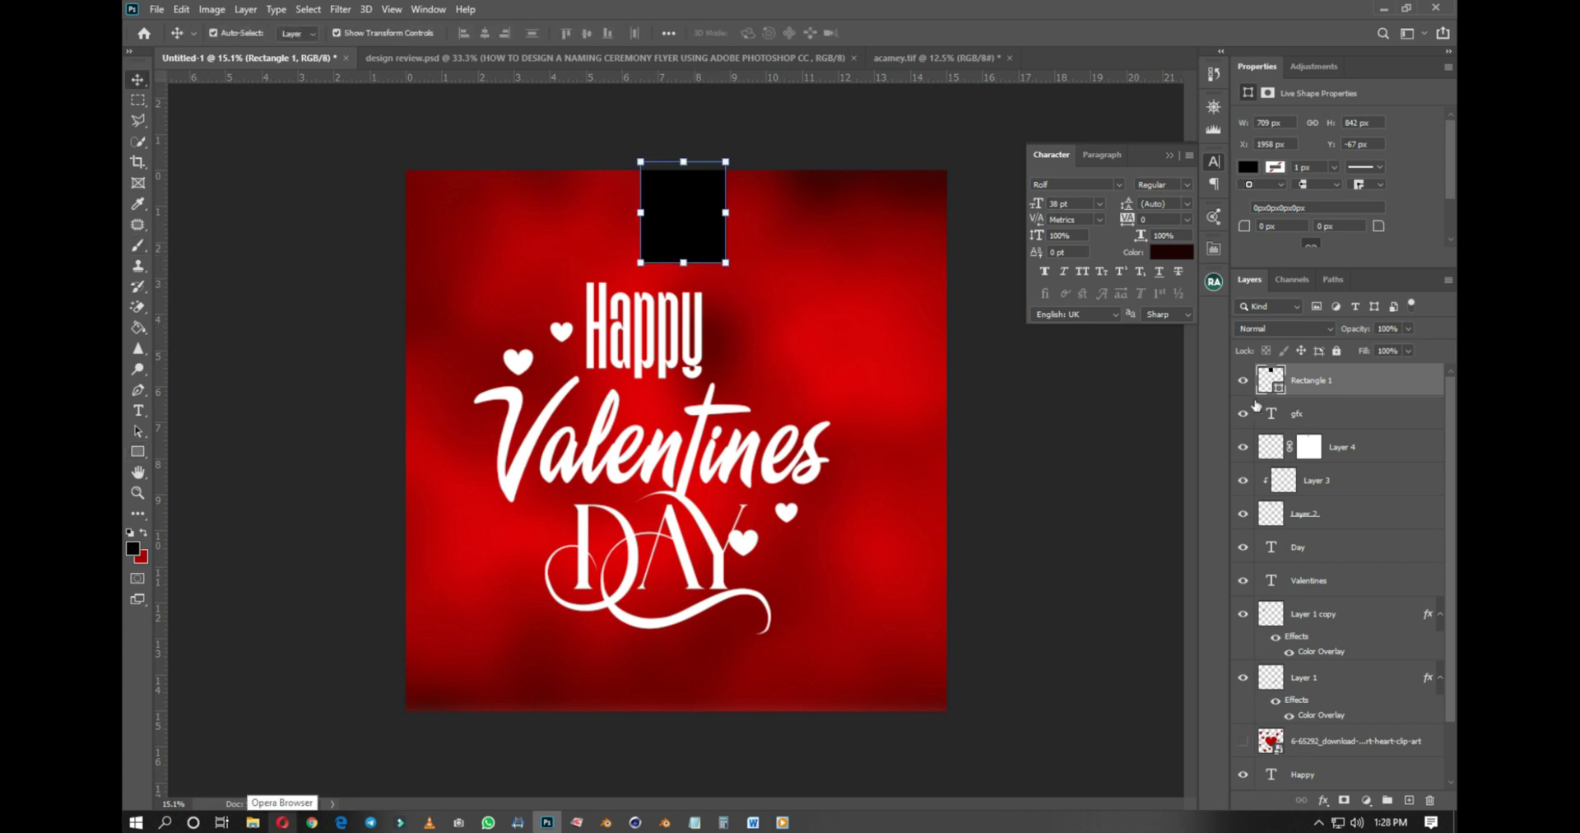
{"action": "left_click_drag", "start_coordinate": [1241, 229], "coordinate": [1399, 216]}
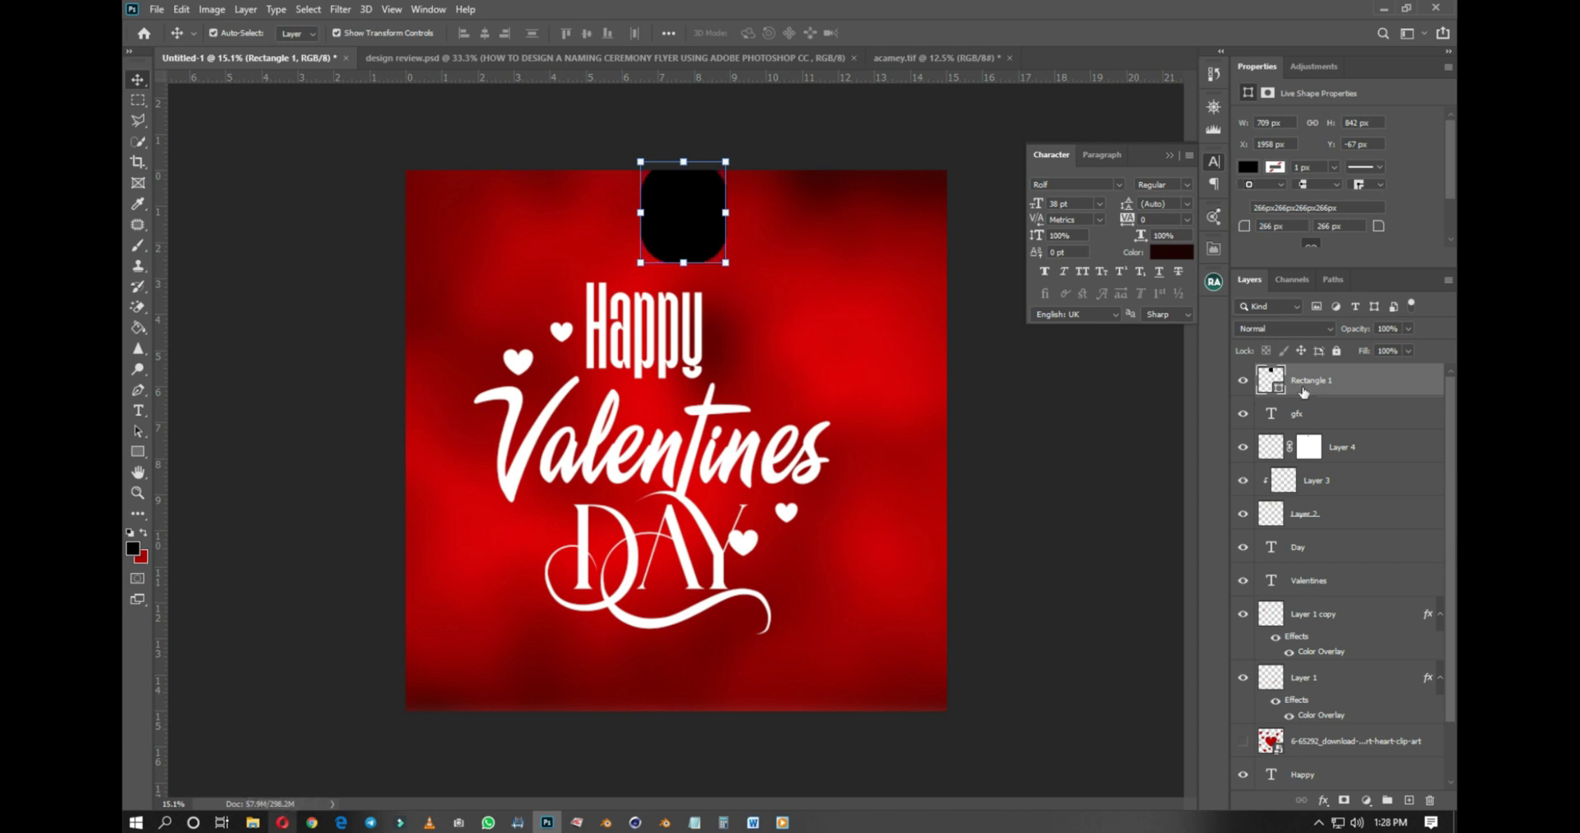
Step: Move the rounded rectangle layer below the logo layers and change its fill to white
{"action": "left_click_drag", "start_coordinate": [1304, 383], "coordinate": [1291, 558]}
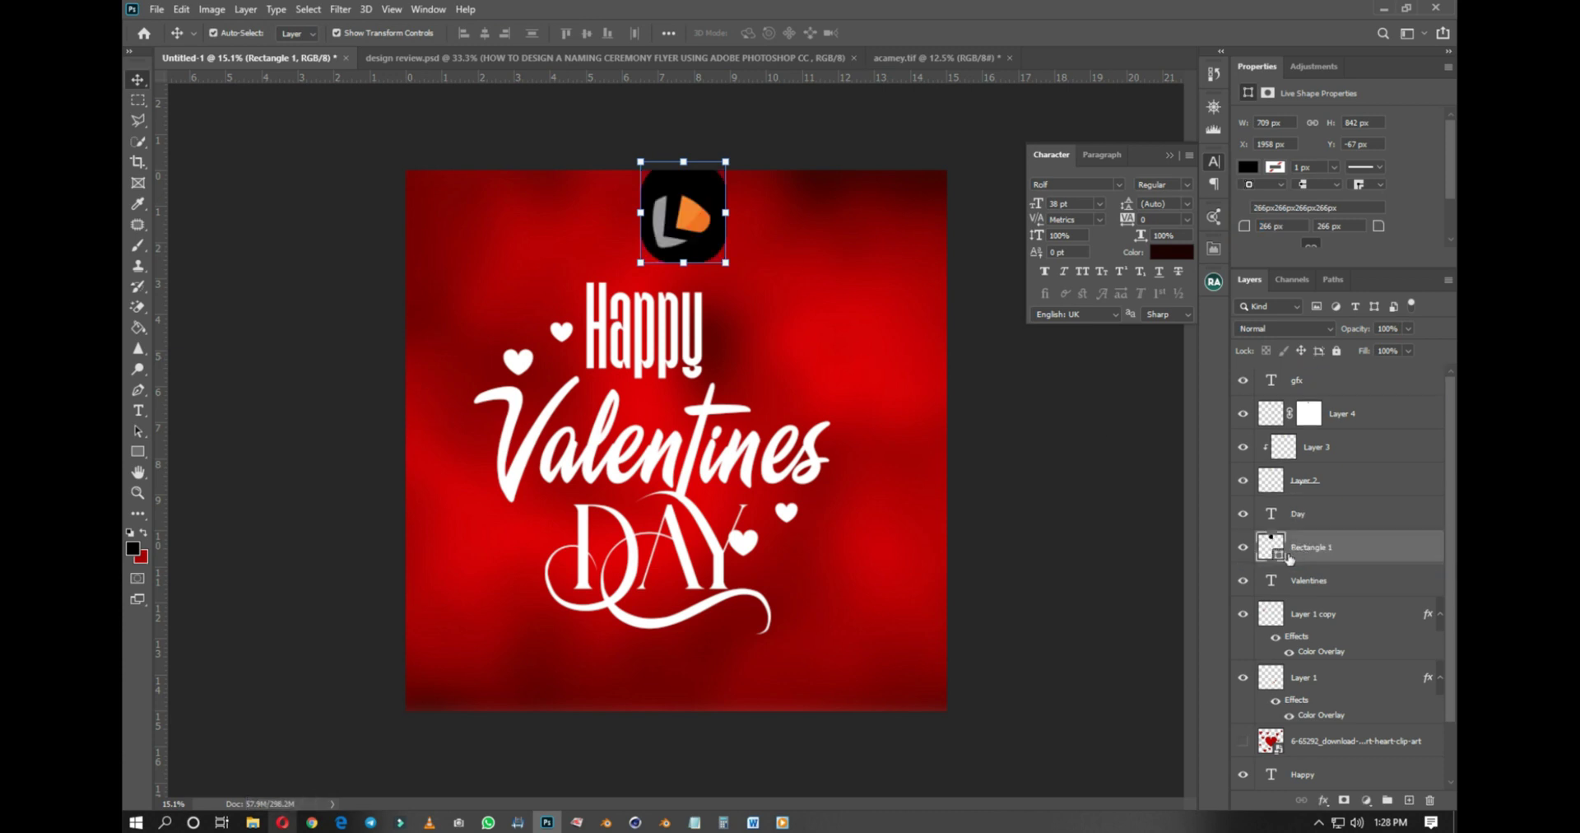
{"action": "double_click", "coordinate": [1279, 554]}
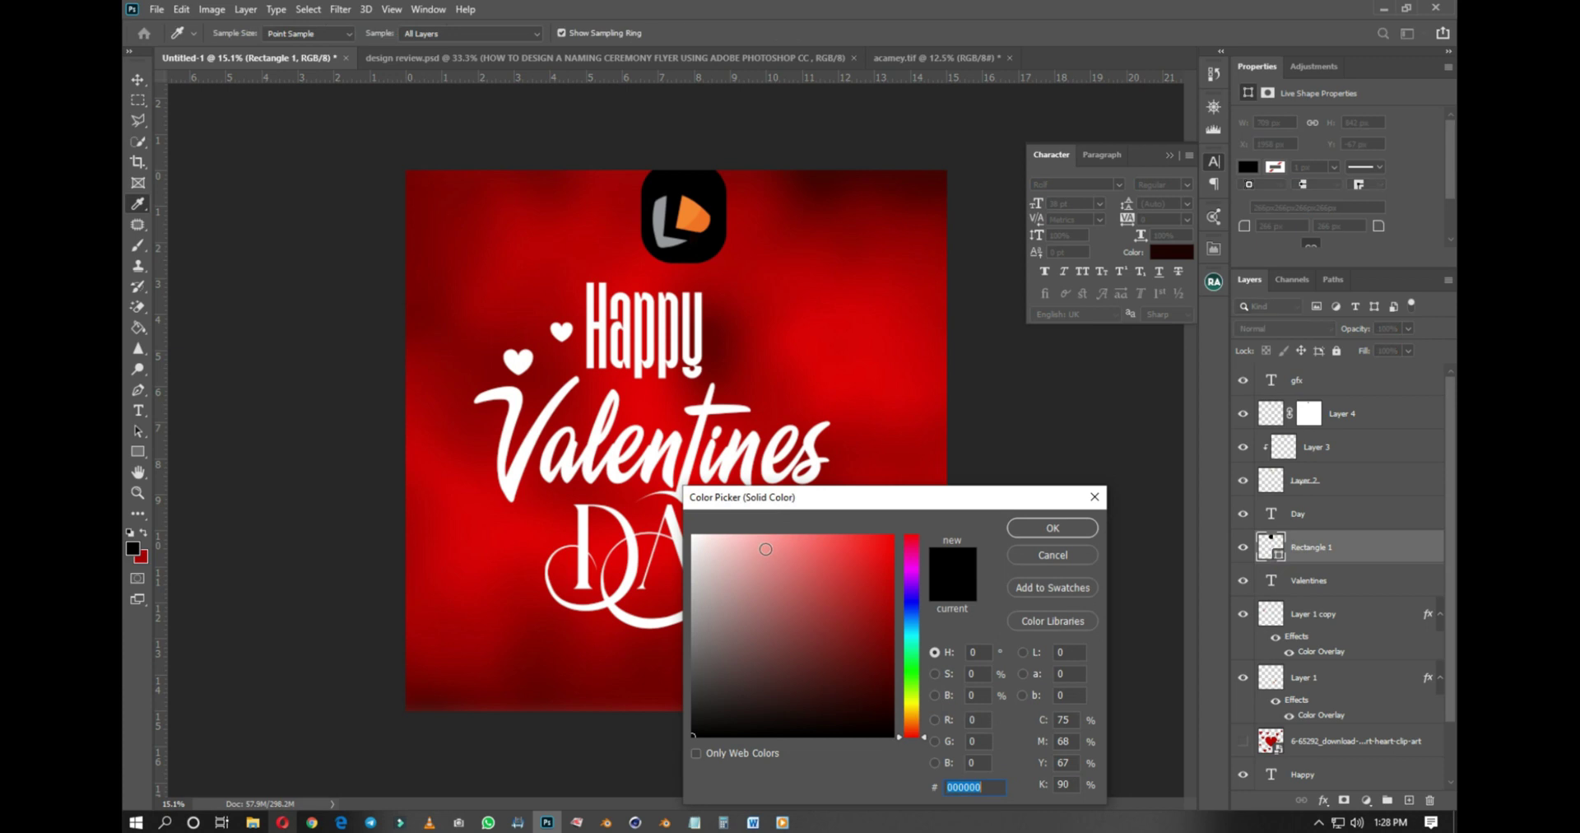
{"action": "left_click_drag", "start_coordinate": [765, 548], "coordinate": [692, 536]}
{"action": "left_click", "coordinate": [1019, 531]}
Step: Enlarge the white rounded rectangle to about 949 by 1127 px, extending it above the flyer's upper edge
{"action": "key", "text": "ctrl+t"}
{"action": "left_click_drag", "start_coordinate": [683, 156], "coordinate": [671, 124]}
{"action": "left_click", "coordinate": [909, 33]}
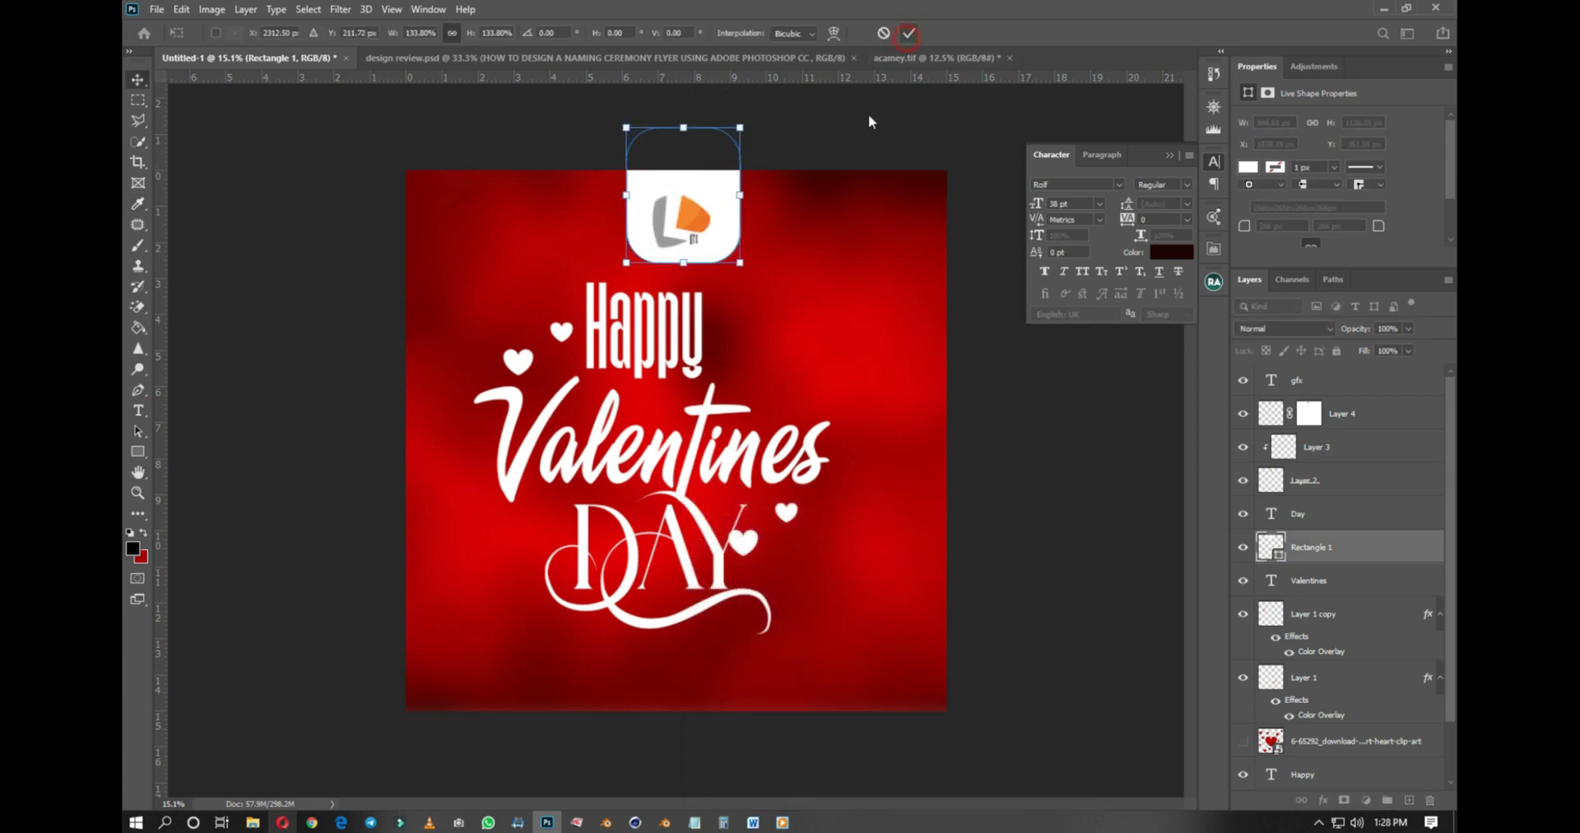
Step: Select all the logo layers together and scale the logo to about 156% within the white badge
{"action": "left_click", "coordinate": [1300, 513]}
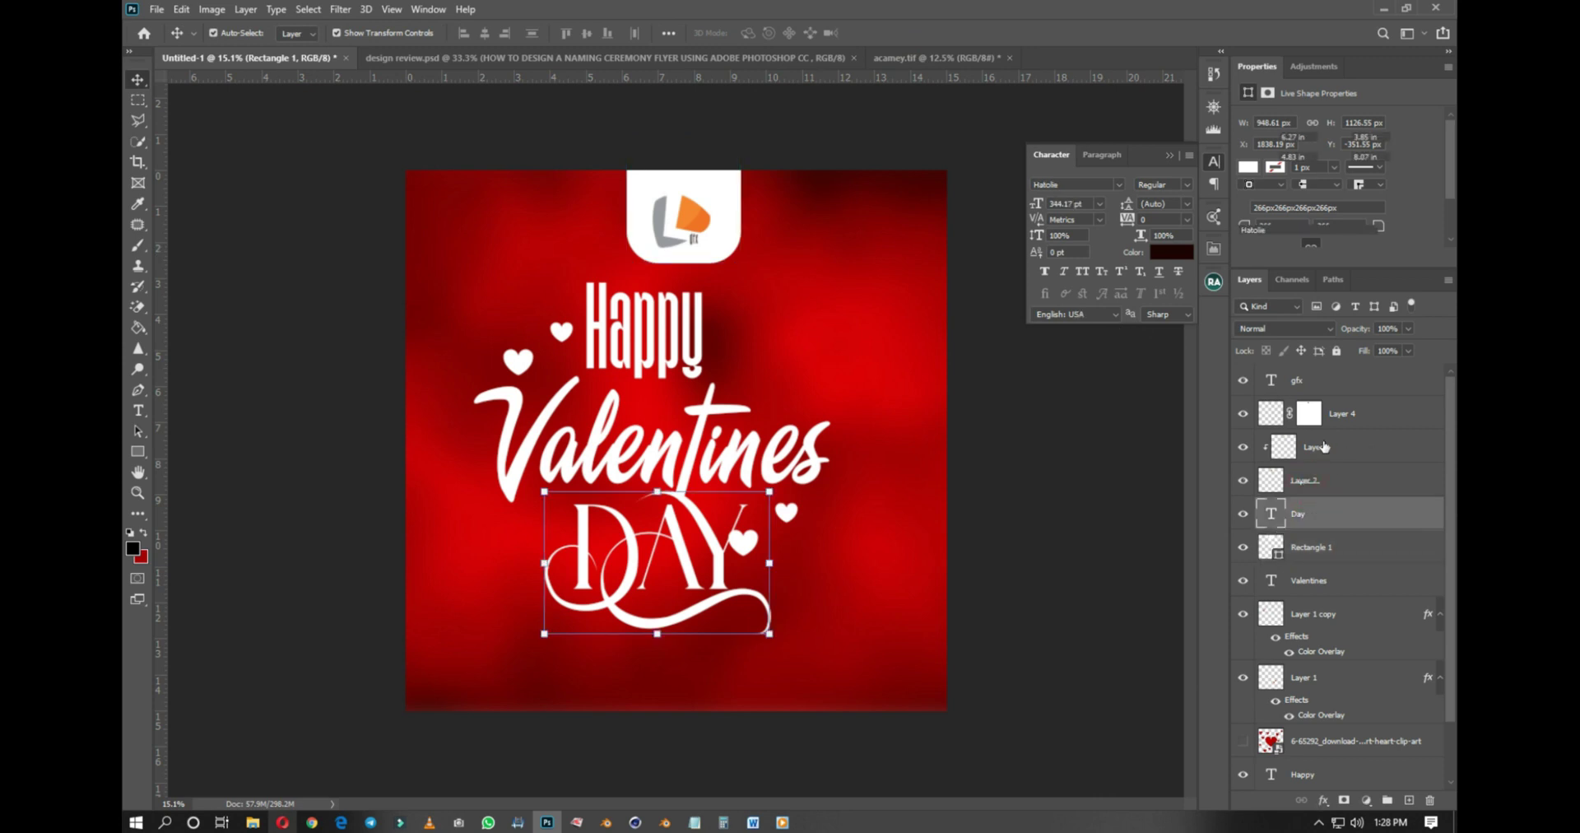
{"action": "key", "text": "alt+bracketright"}
{"action": "left_click", "coordinate": [1310, 384], "text": "shift"}
{"action": "mouse_move", "coordinate": [710, 189]}
{"action": "left_mouse_down"}
{"action": "mouse_move", "coordinate": [726, 173]}
{"action": "mouse_move", "coordinate": [714, 203]}
{"action": "left_mouse_up"}
{"action": "left_click", "coordinate": [909, 33]}
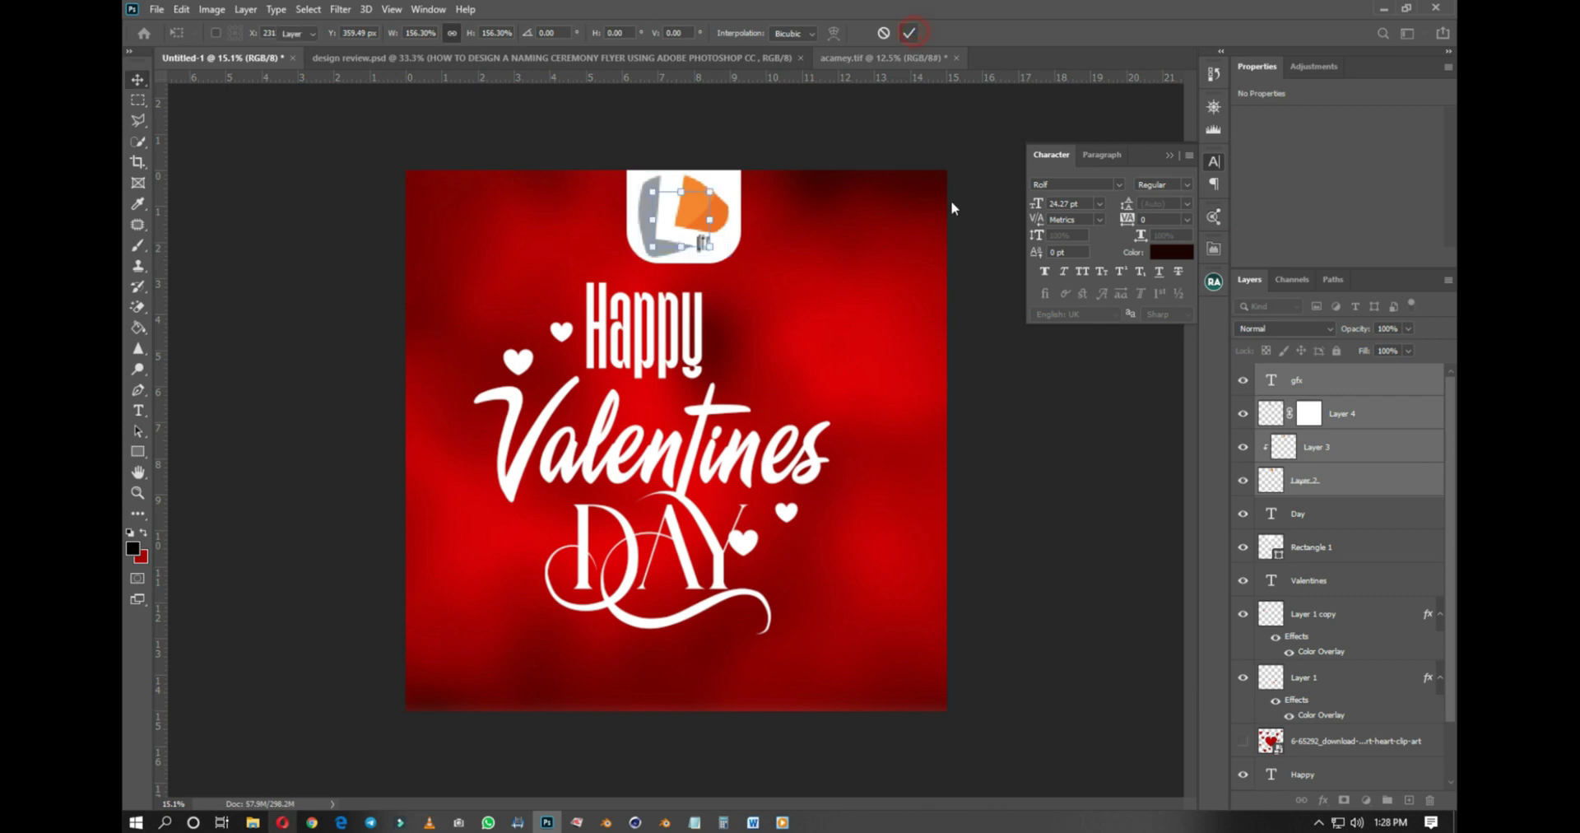
{"action": "left_click", "coordinate": [715, 307]}
Step: Move the "Day" text to the left so it clears the two hearts beside it
{"action": "scroll", "coordinate": [715, 307], "scroll_direction": "down", "scroll_amount": 3}
{"action": "scroll", "coordinate": [693, 350], "scroll_direction": "up", "scroll_amount": 3}
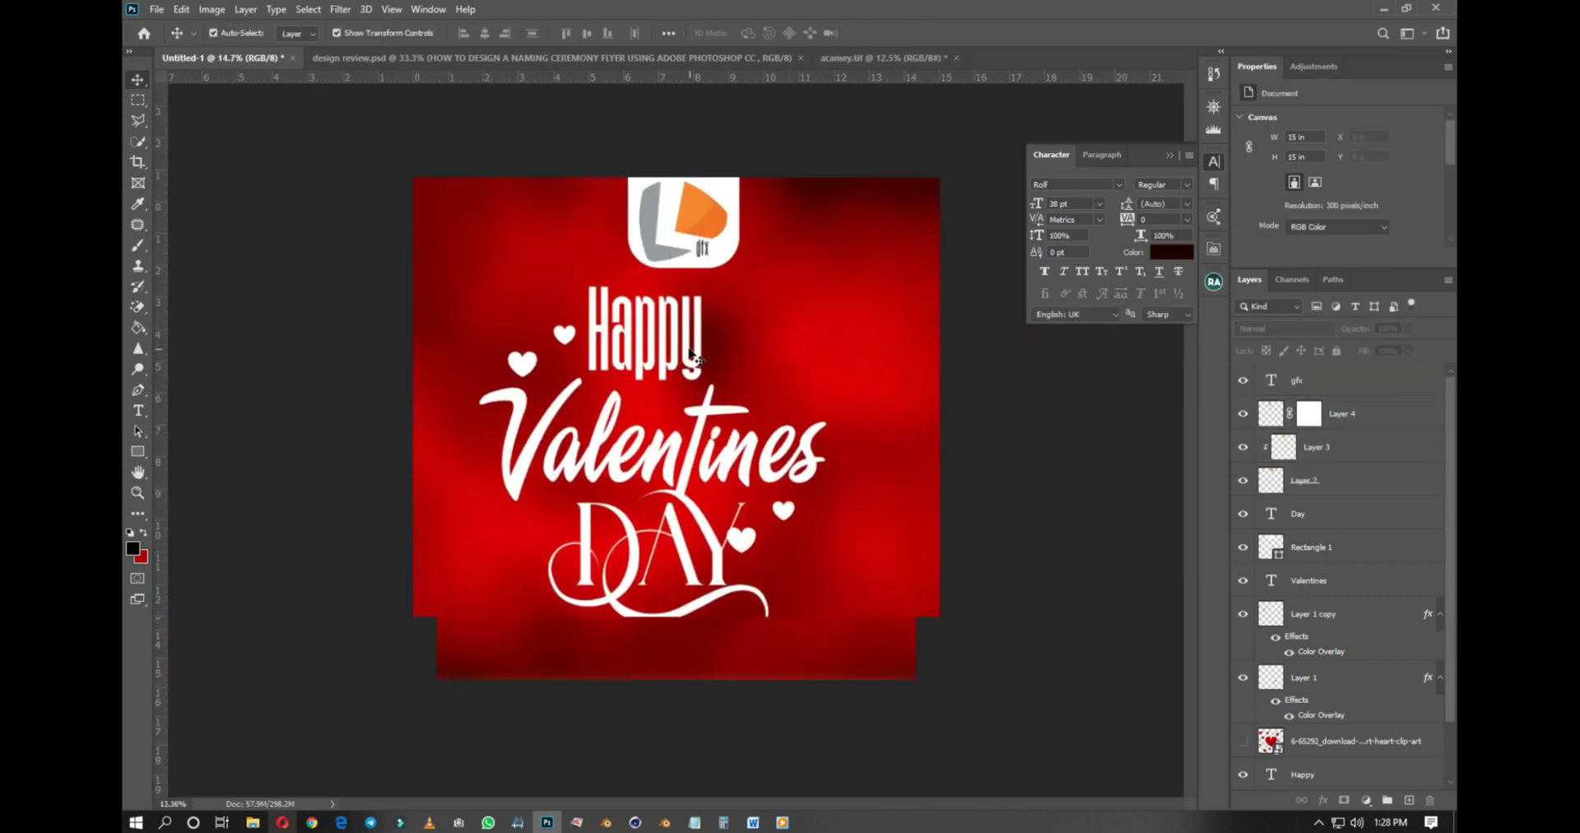
{"action": "scroll", "coordinate": [691, 355], "scroll_direction": "up", "scroll_amount": 2}
{"action": "left_click", "coordinate": [693, 353]}
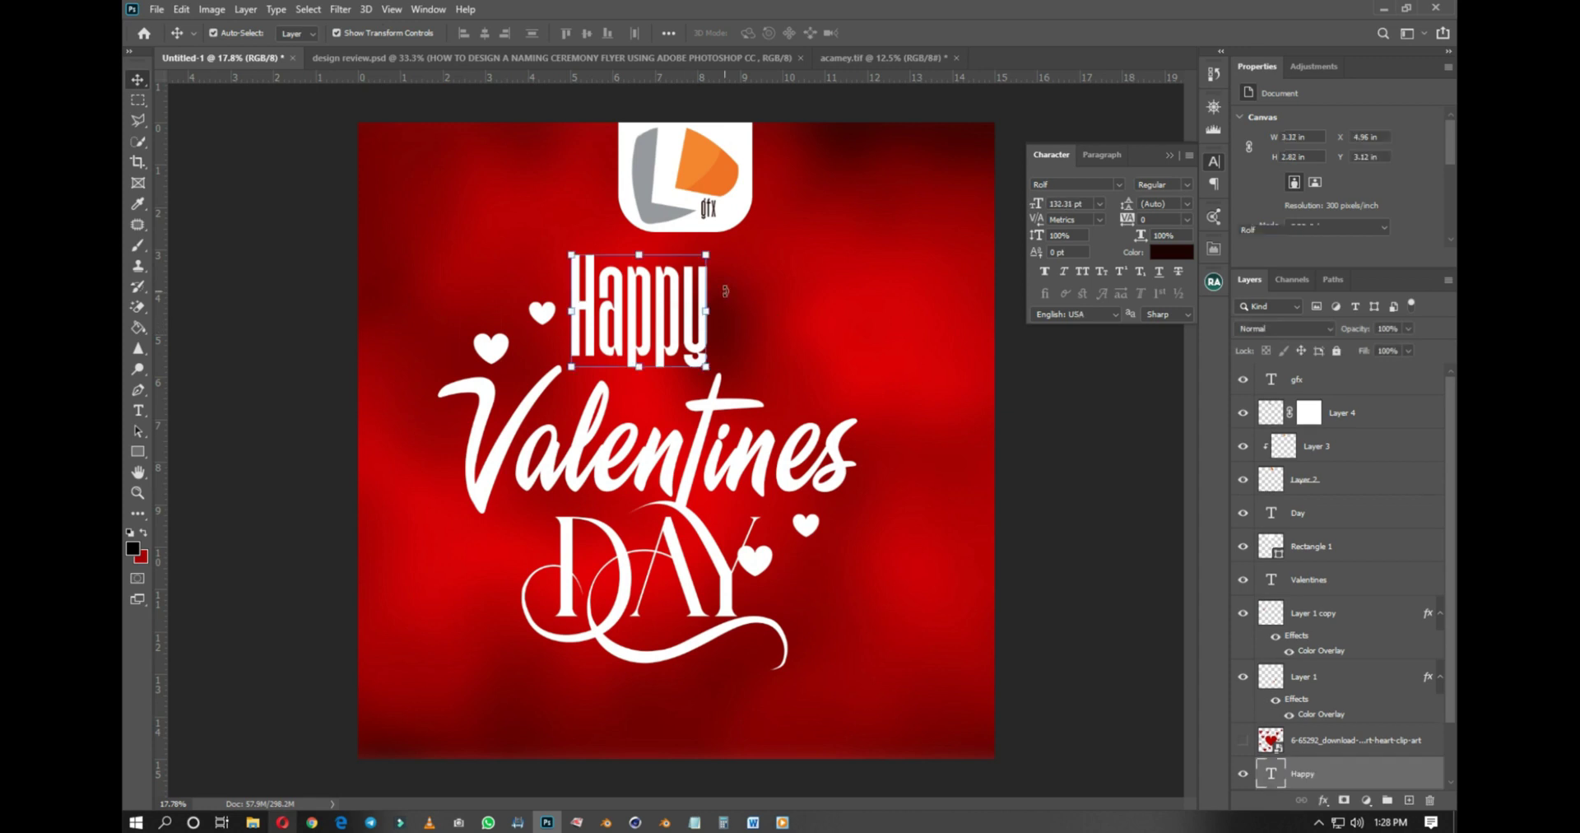
{"action": "scroll", "coordinate": [725, 291], "scroll_direction": "down", "scroll_amount": 2}
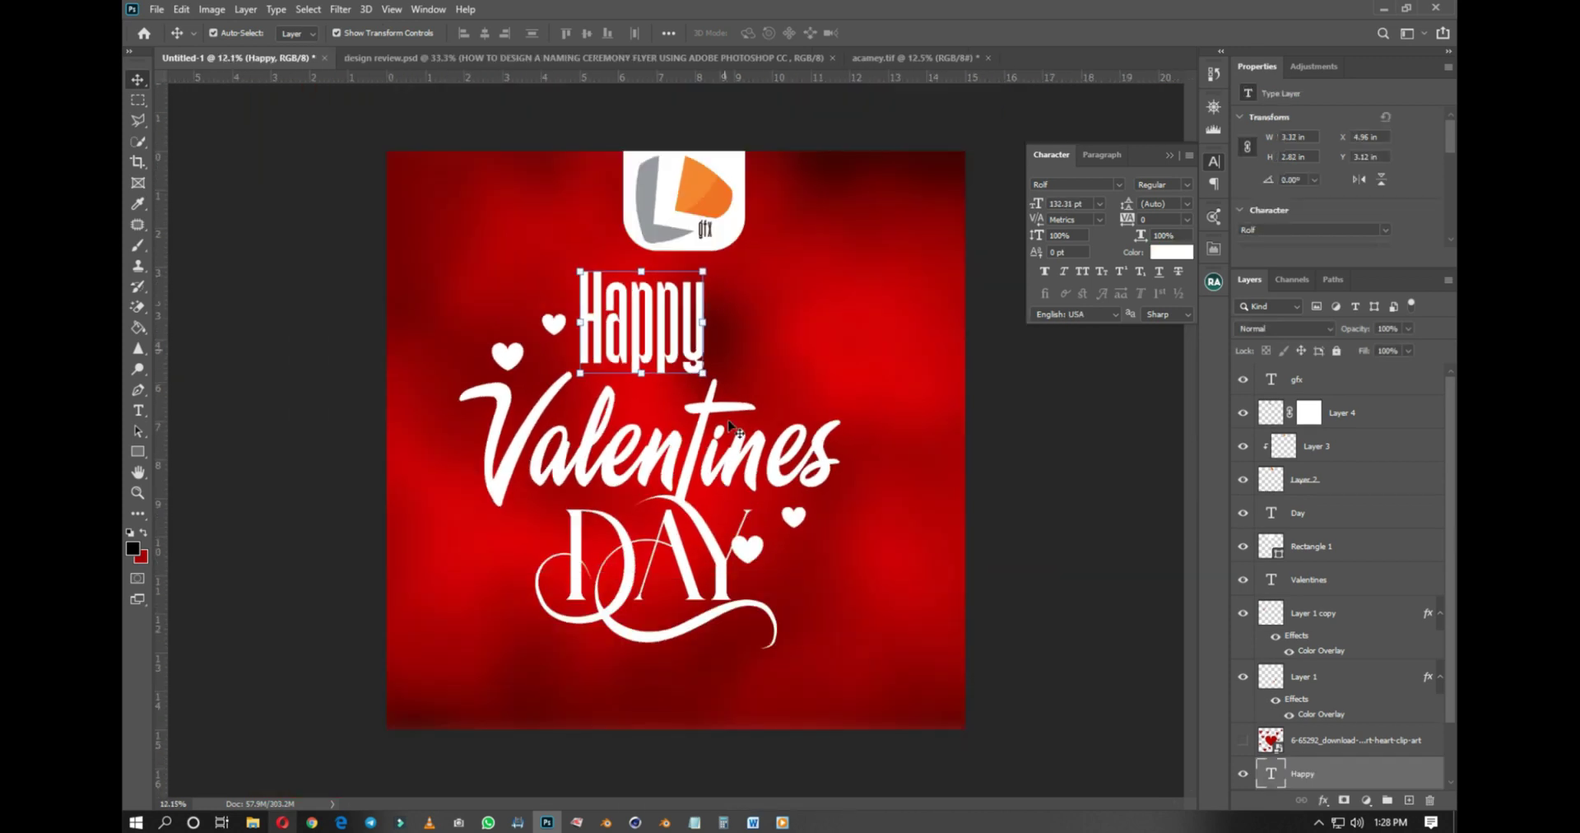
{"action": "scroll", "coordinate": [729, 424], "scroll_direction": "up", "scroll_amount": 2}
{"action": "left_click_drag", "start_coordinate": [774, 568], "coordinate": [718, 552]}
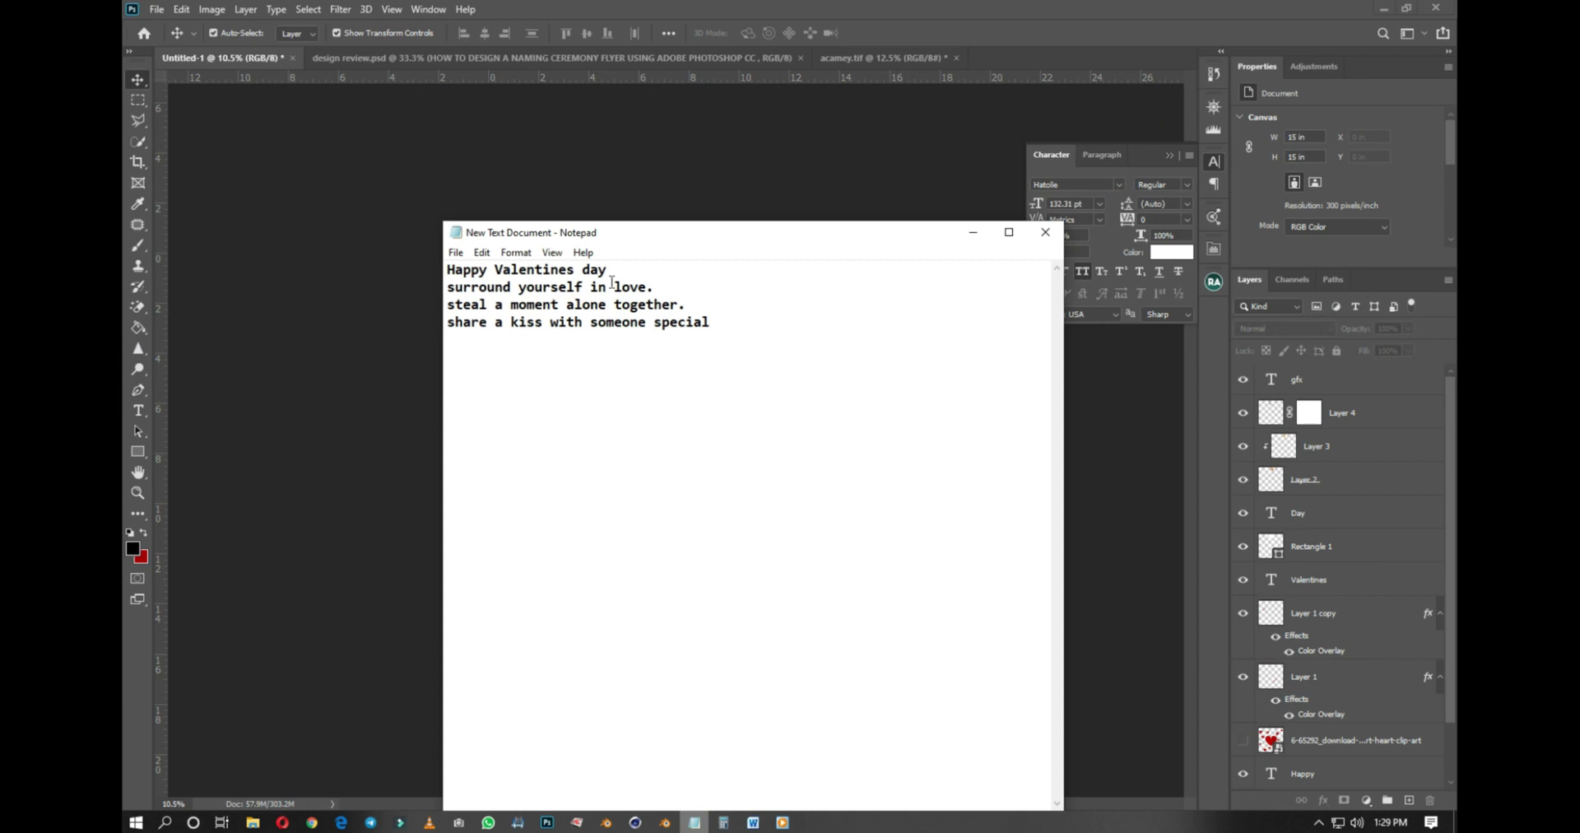
Step: Copy the three message lines below "Happy Valentines day" from Notepad and draw a wide paragraph text box beneath "Day" on the flyer
{"action": "left_click_drag", "start_coordinate": [716, 321], "coordinate": [428, 292]}
{"action": "key", "text": "ctrl+c"}
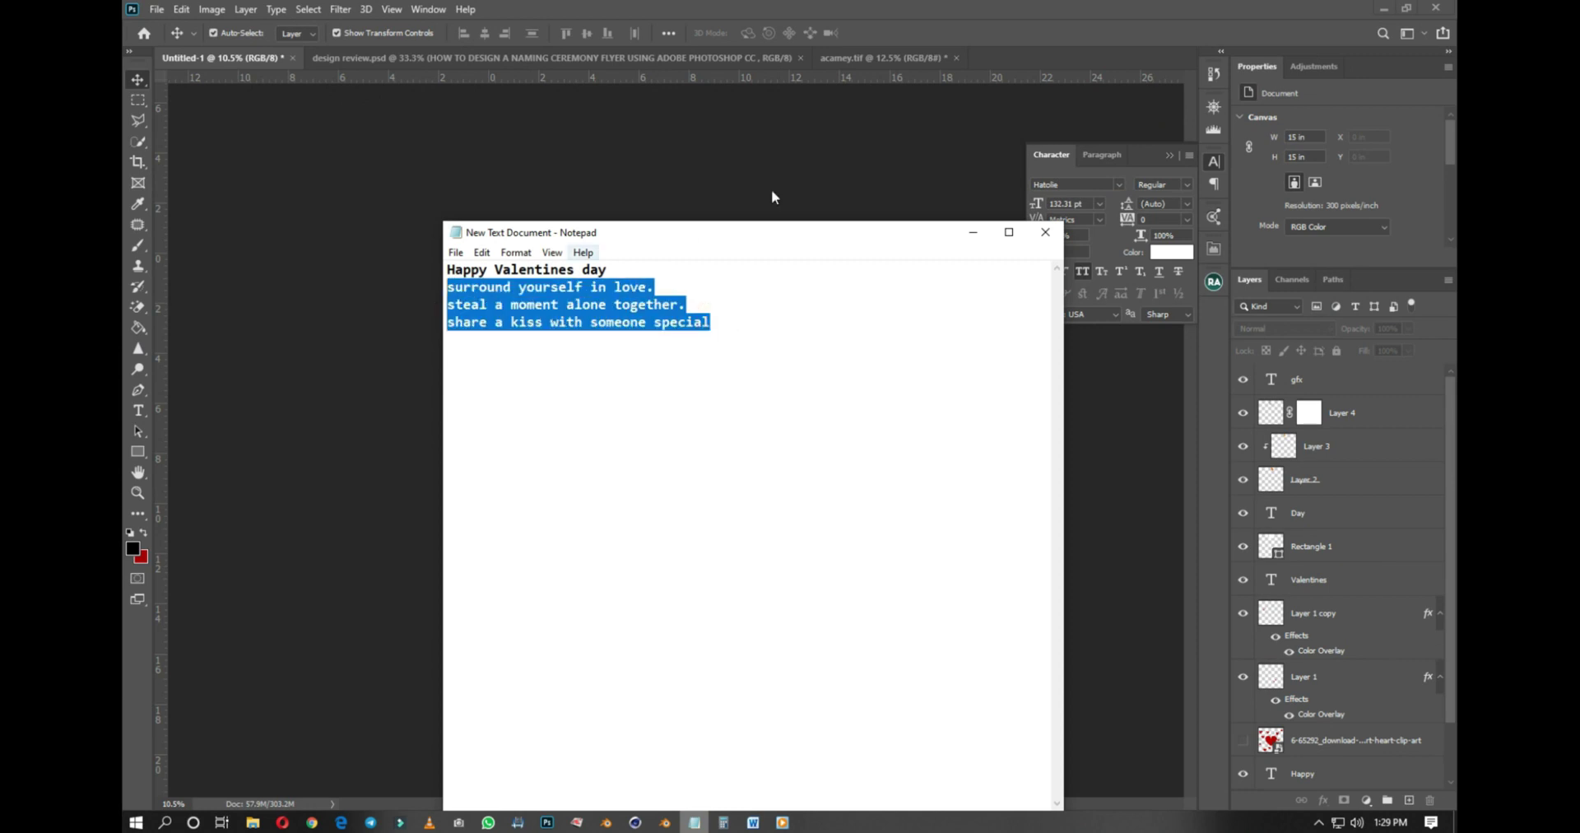
{"action": "left_click", "coordinate": [941, 35]}
{"action": "scroll", "coordinate": [629, 591], "scroll_direction": "up", "scroll_amount": 5}
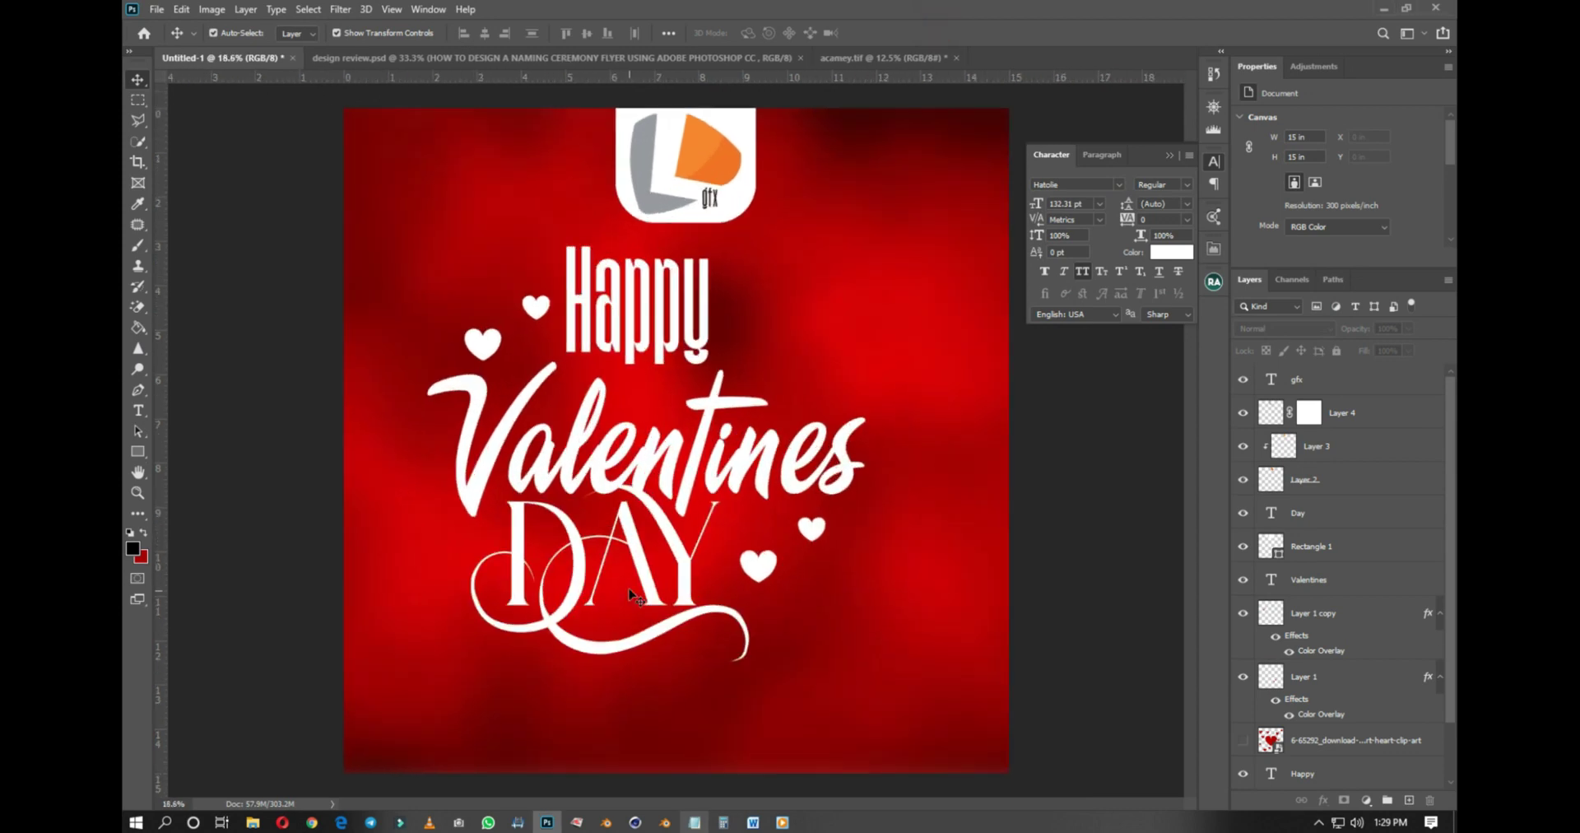
{"action": "scroll", "coordinate": [1182, 376], "scroll_direction": "down", "scroll_amount": 5}
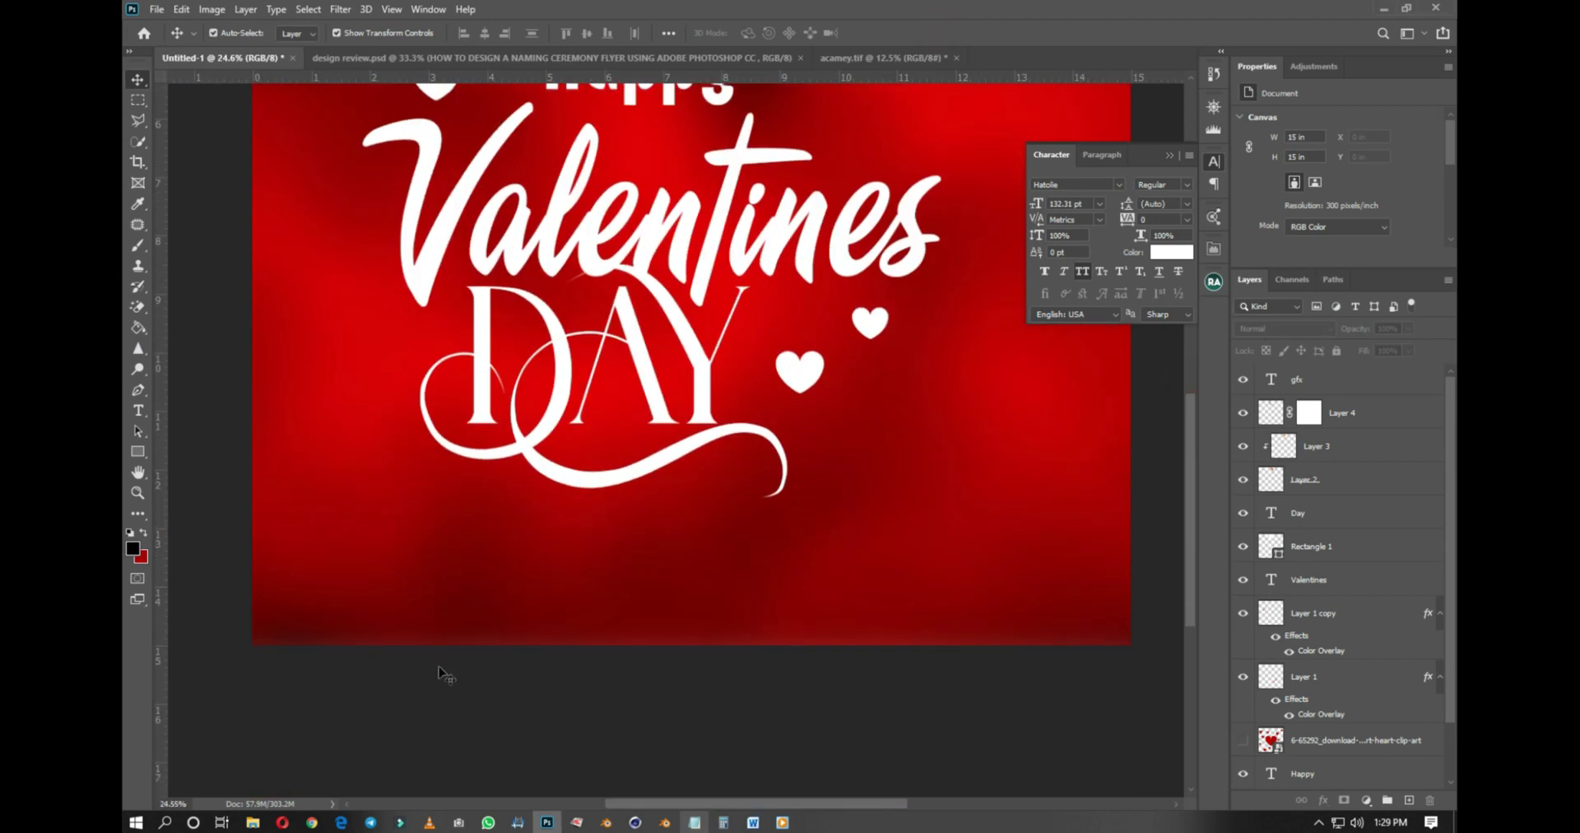
{"action": "key", "text": "t"}
{"action": "left_click_drag", "start_coordinate": [325, 510], "coordinate": [1050, 615]}
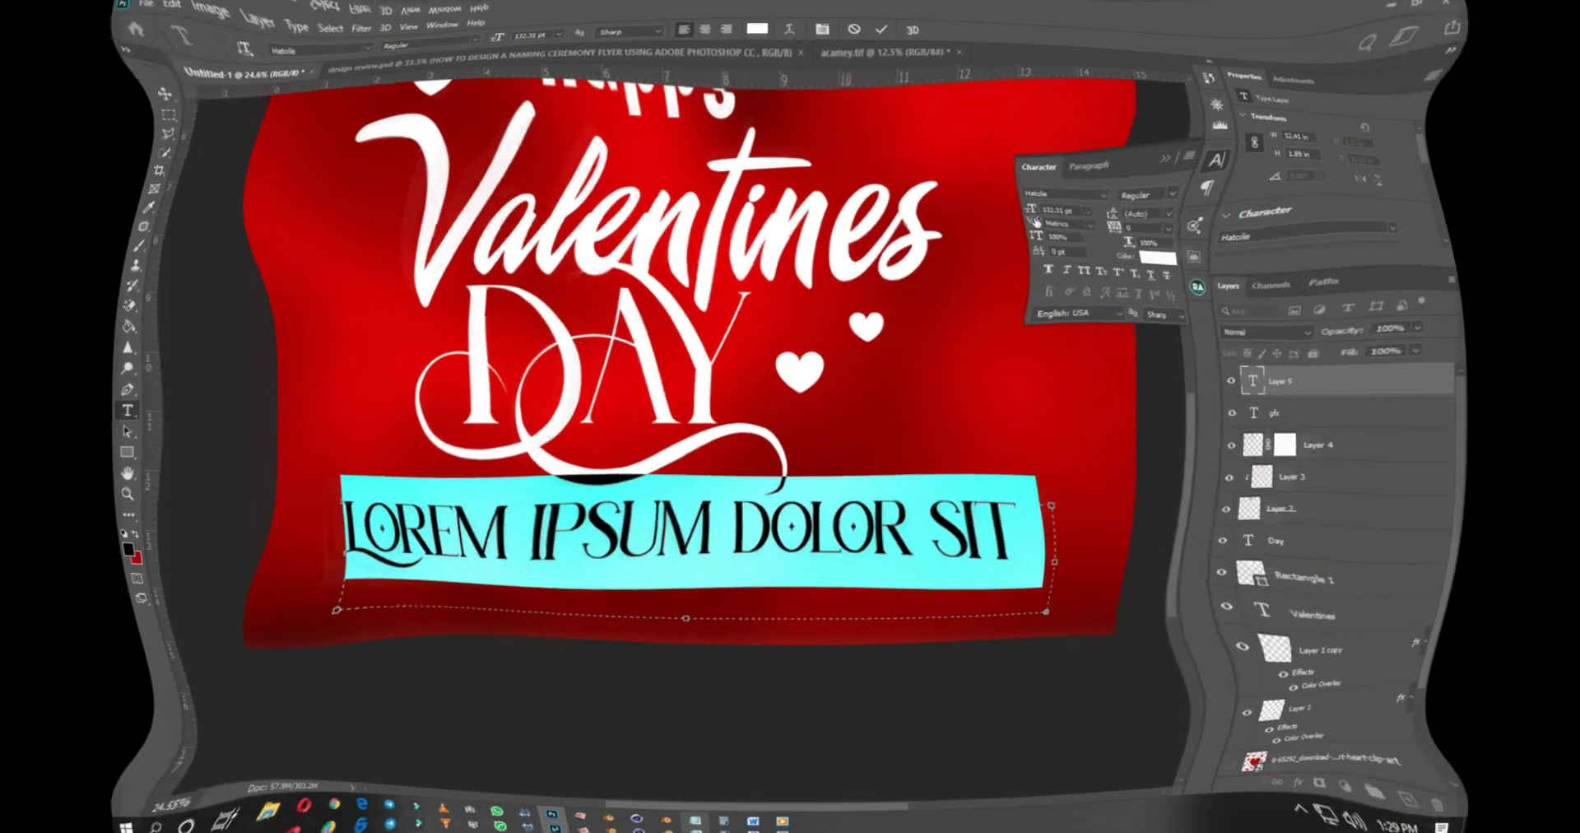
Step: Set the placeholder text in the paragraph box below "Day" to 15 pt in the Montserrat font
{"action": "left_click", "coordinate": [1070, 203]}
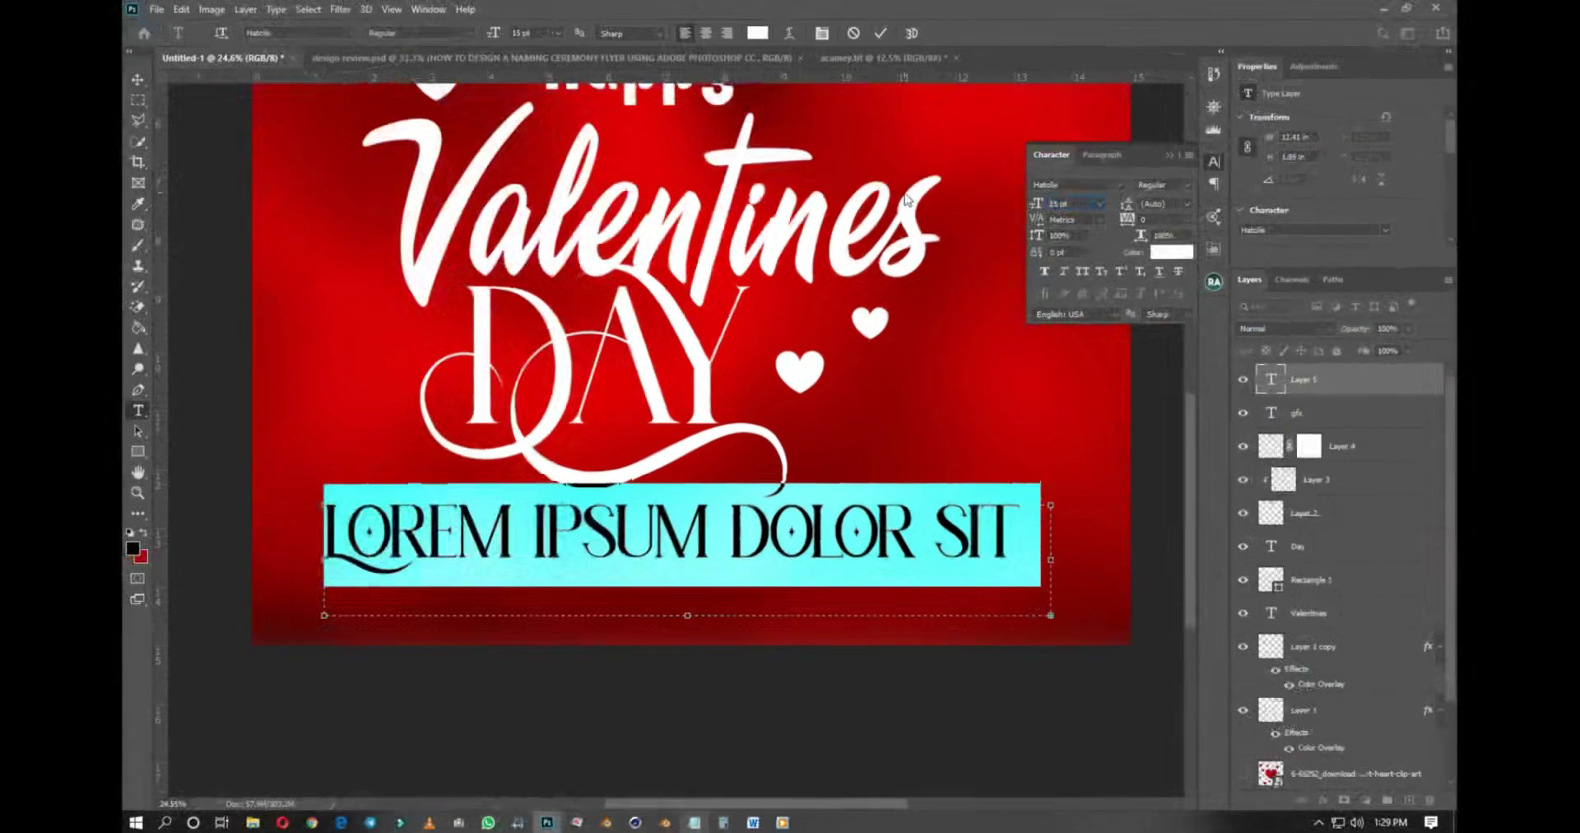
{"action": "key", "text": "Return"}
{"action": "left_click", "coordinate": [856, 506]}
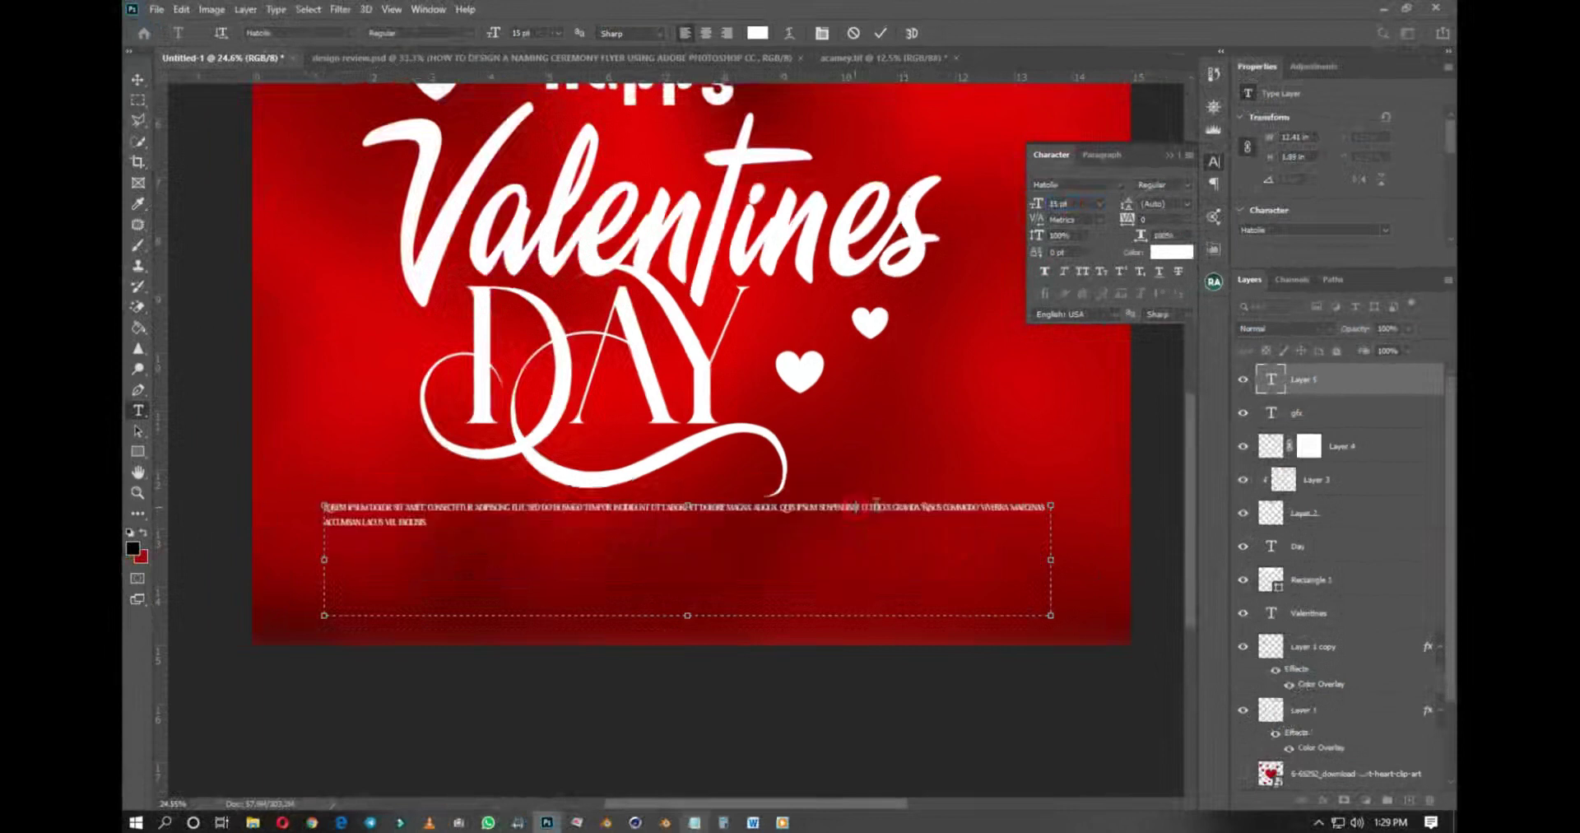
{"action": "key", "text": "ctrl+a"}
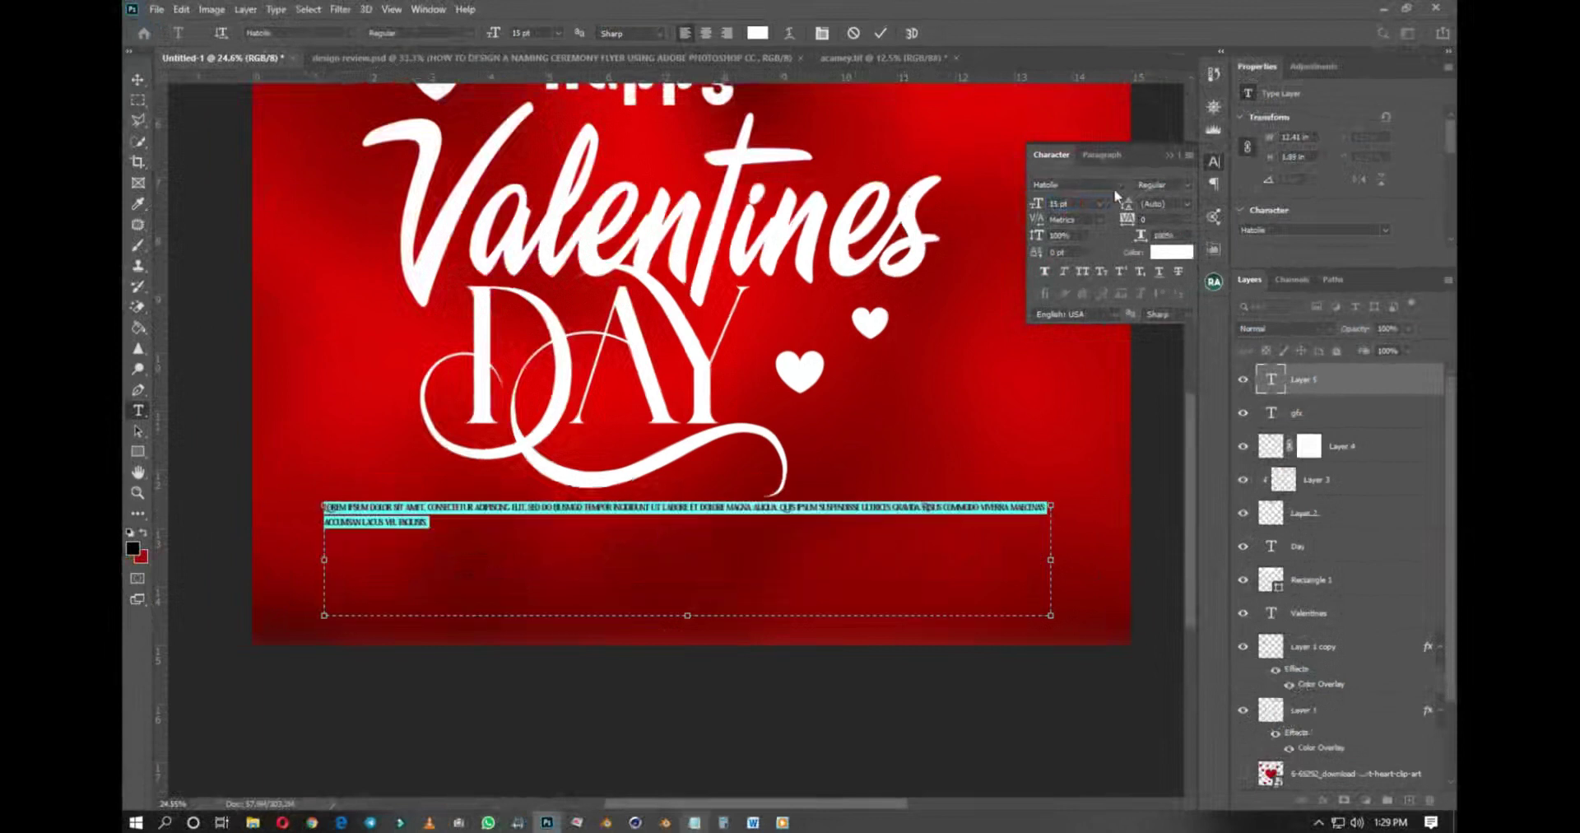
{"action": "left_click", "coordinate": [1118, 184]}
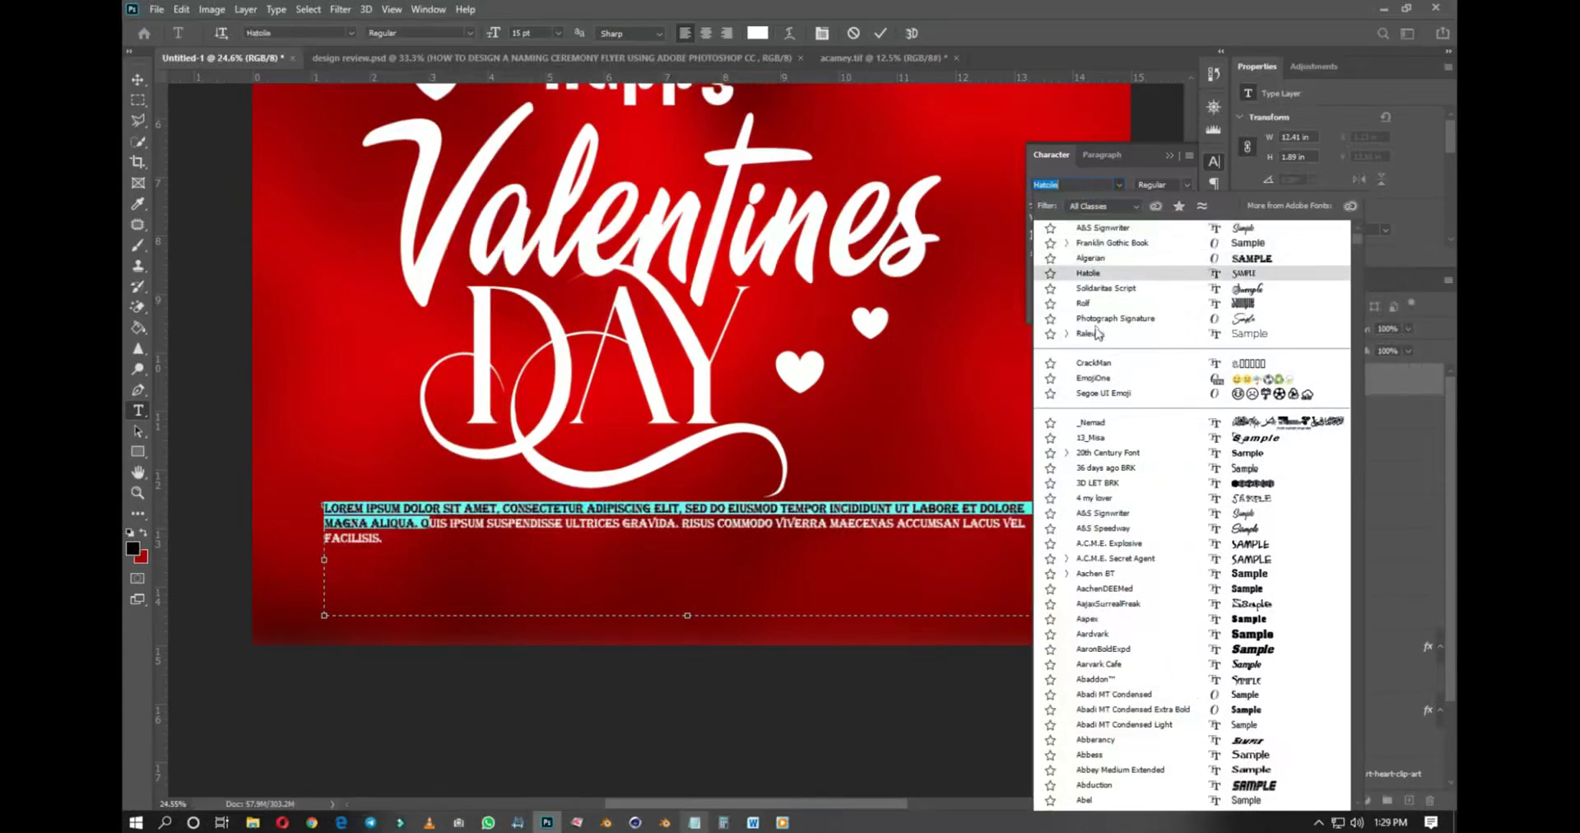
{"action": "scroll", "coordinate": [1104, 279], "scroll_direction": "up", "scroll_amount": 1}
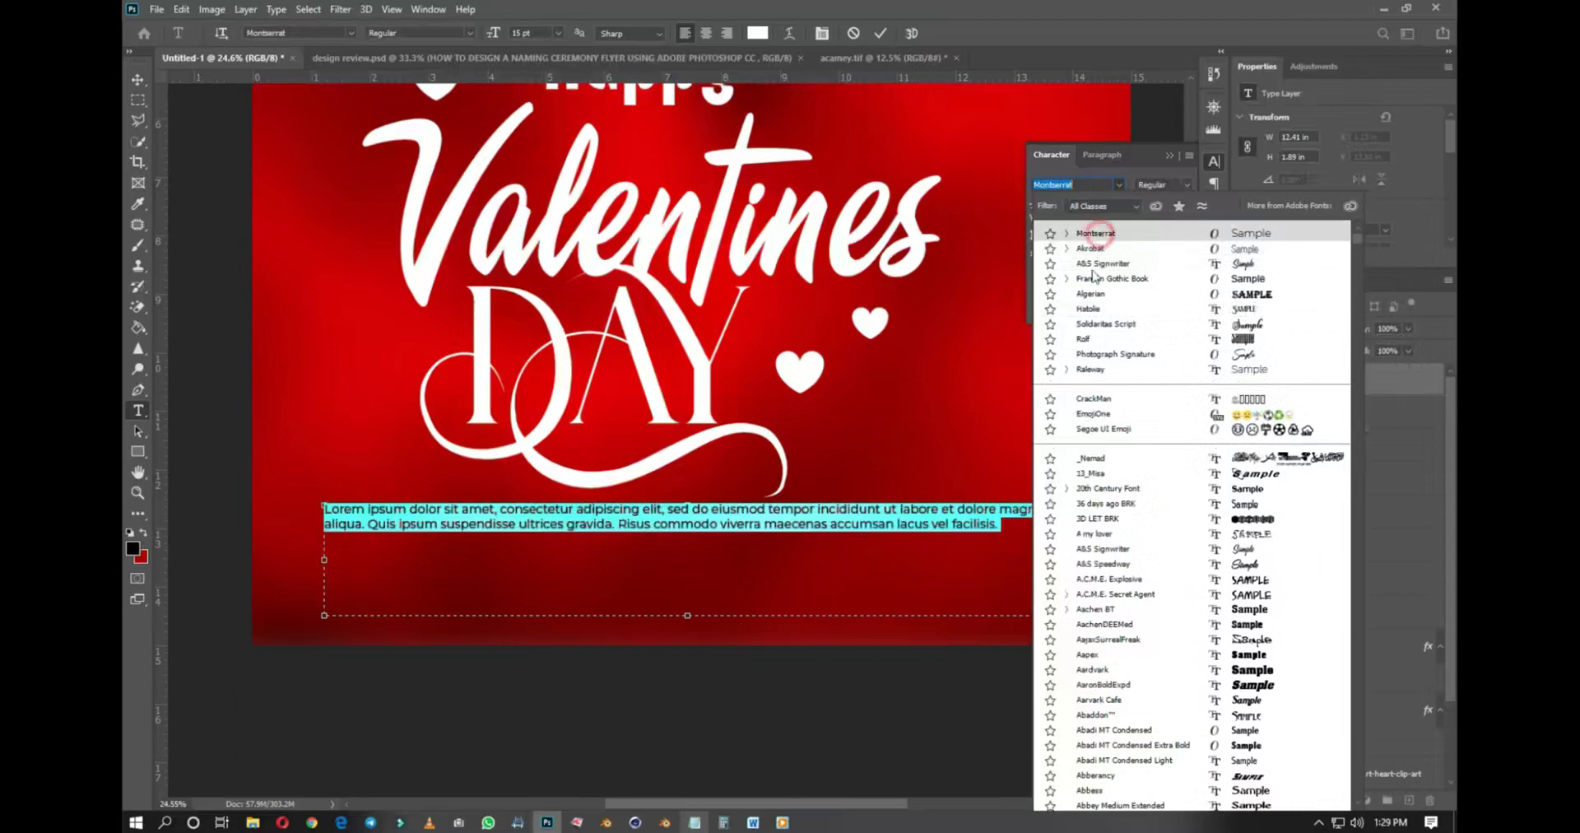
{"action": "left_click", "coordinate": [1096, 233]}
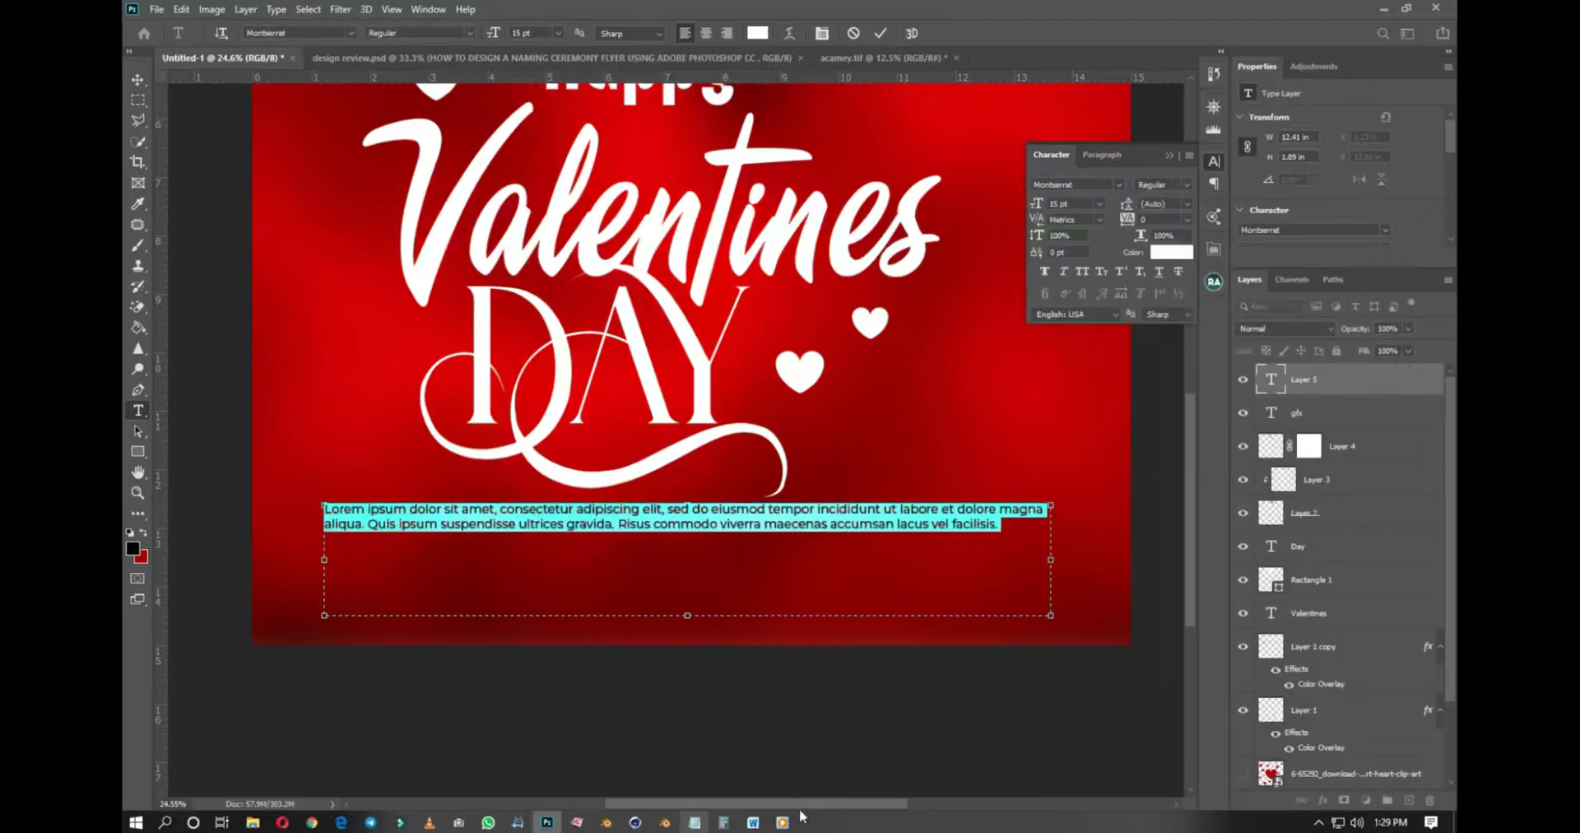
Step: Replace the placeholder text with the three copied message lines and join the first two into one line
{"action": "left_click", "coordinate": [694, 822]}
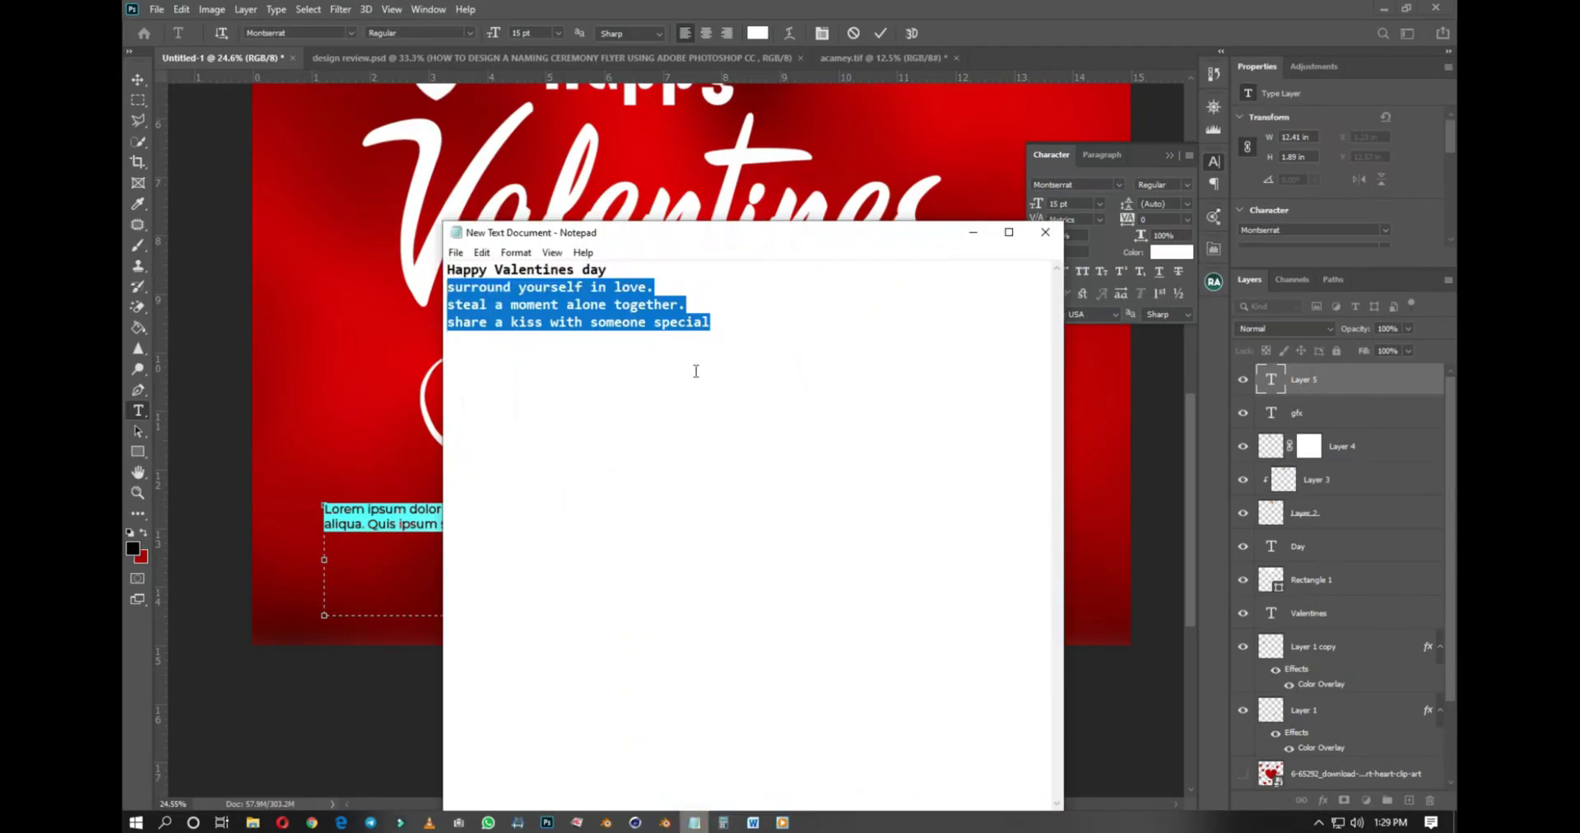
{"action": "left_click", "coordinate": [1023, 8]}
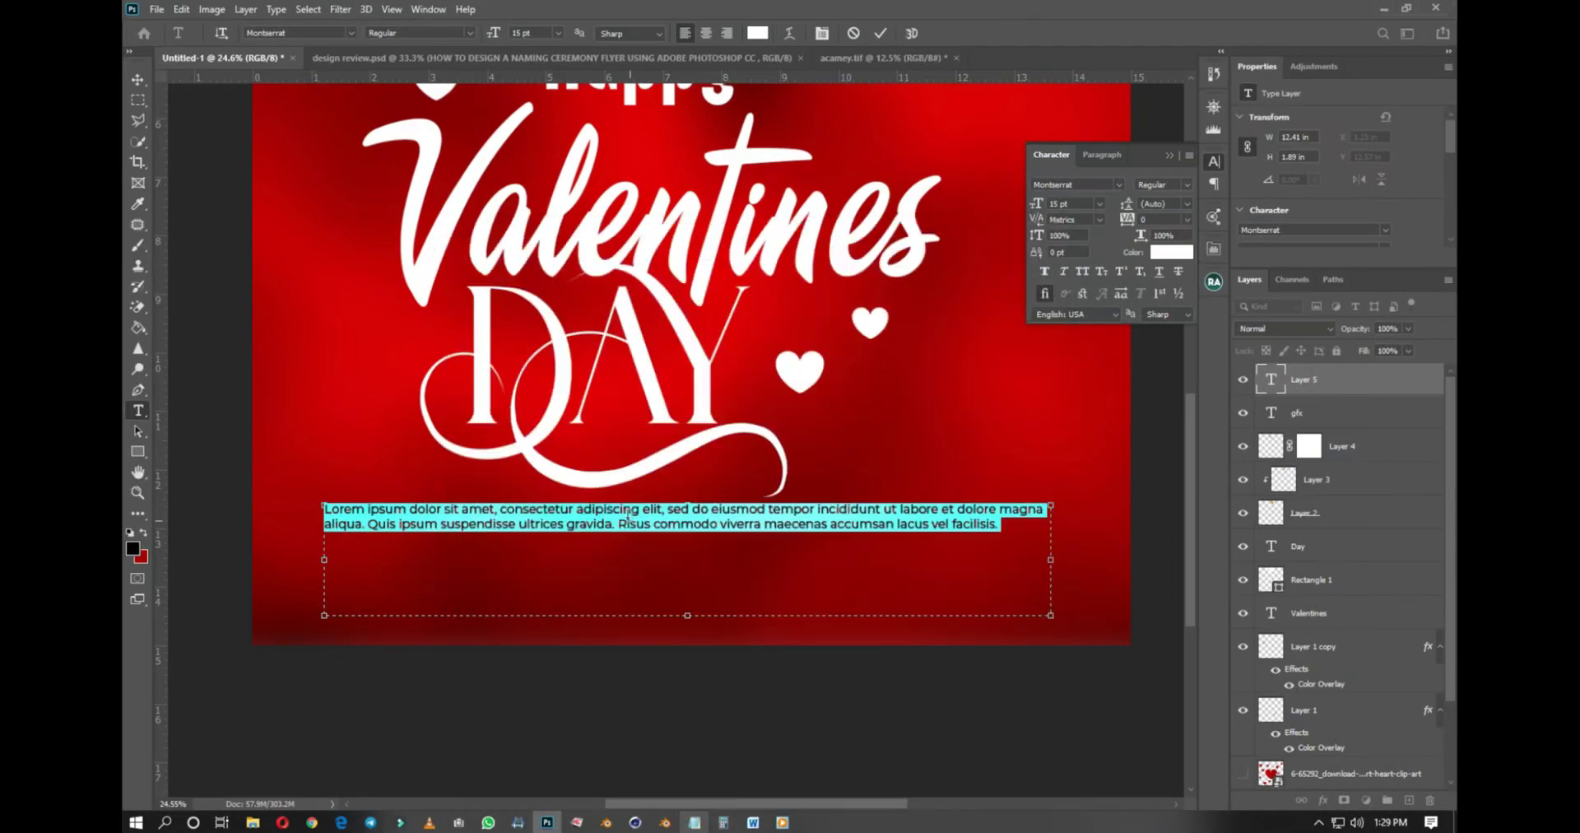
{"action": "key", "text": "ctrl+v"}
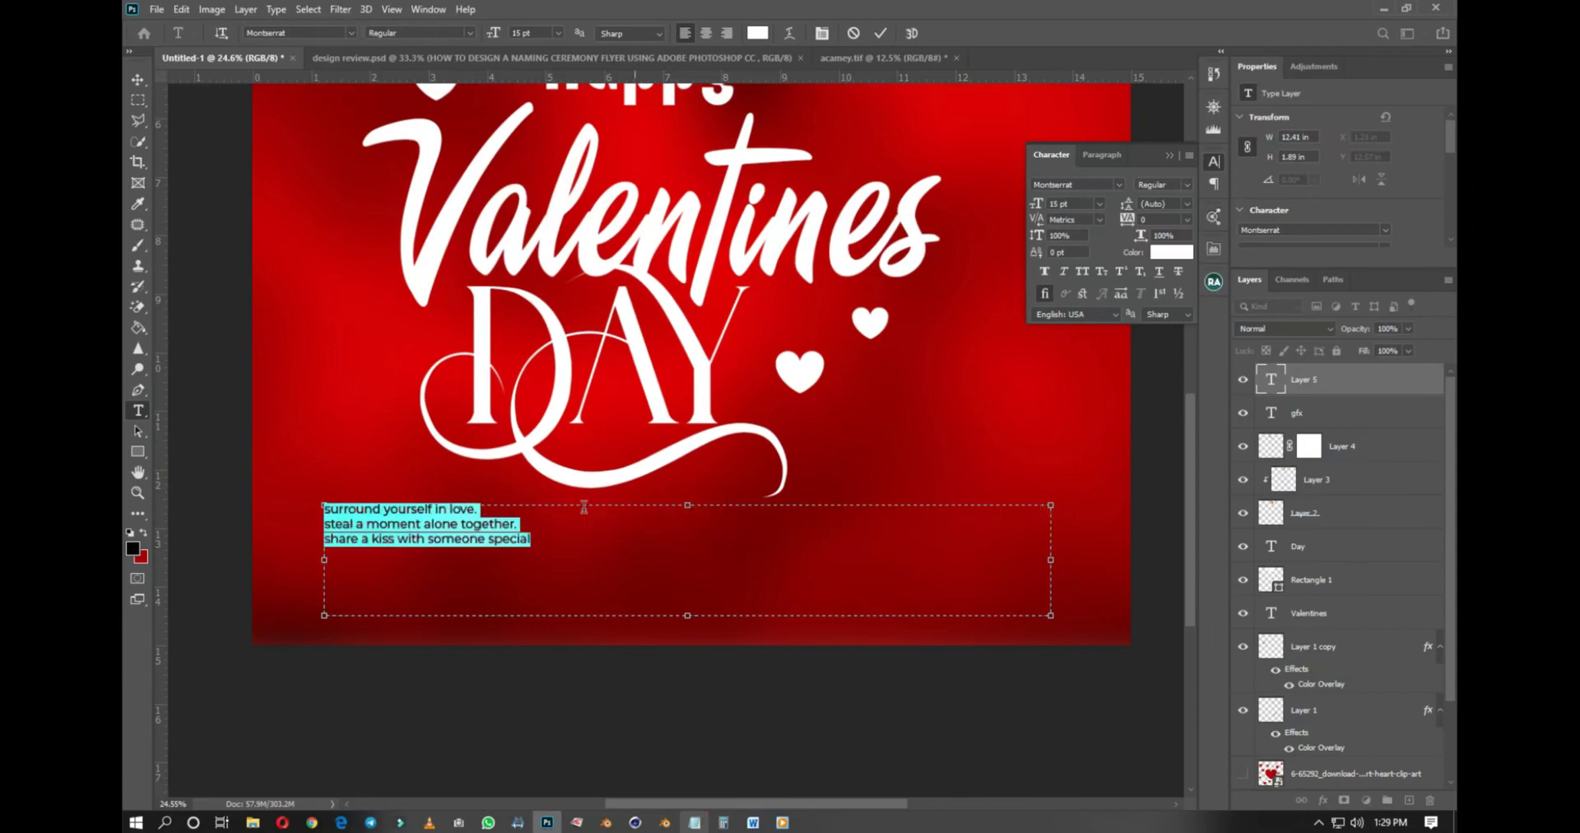
{"action": "left_click", "coordinate": [328, 519]}
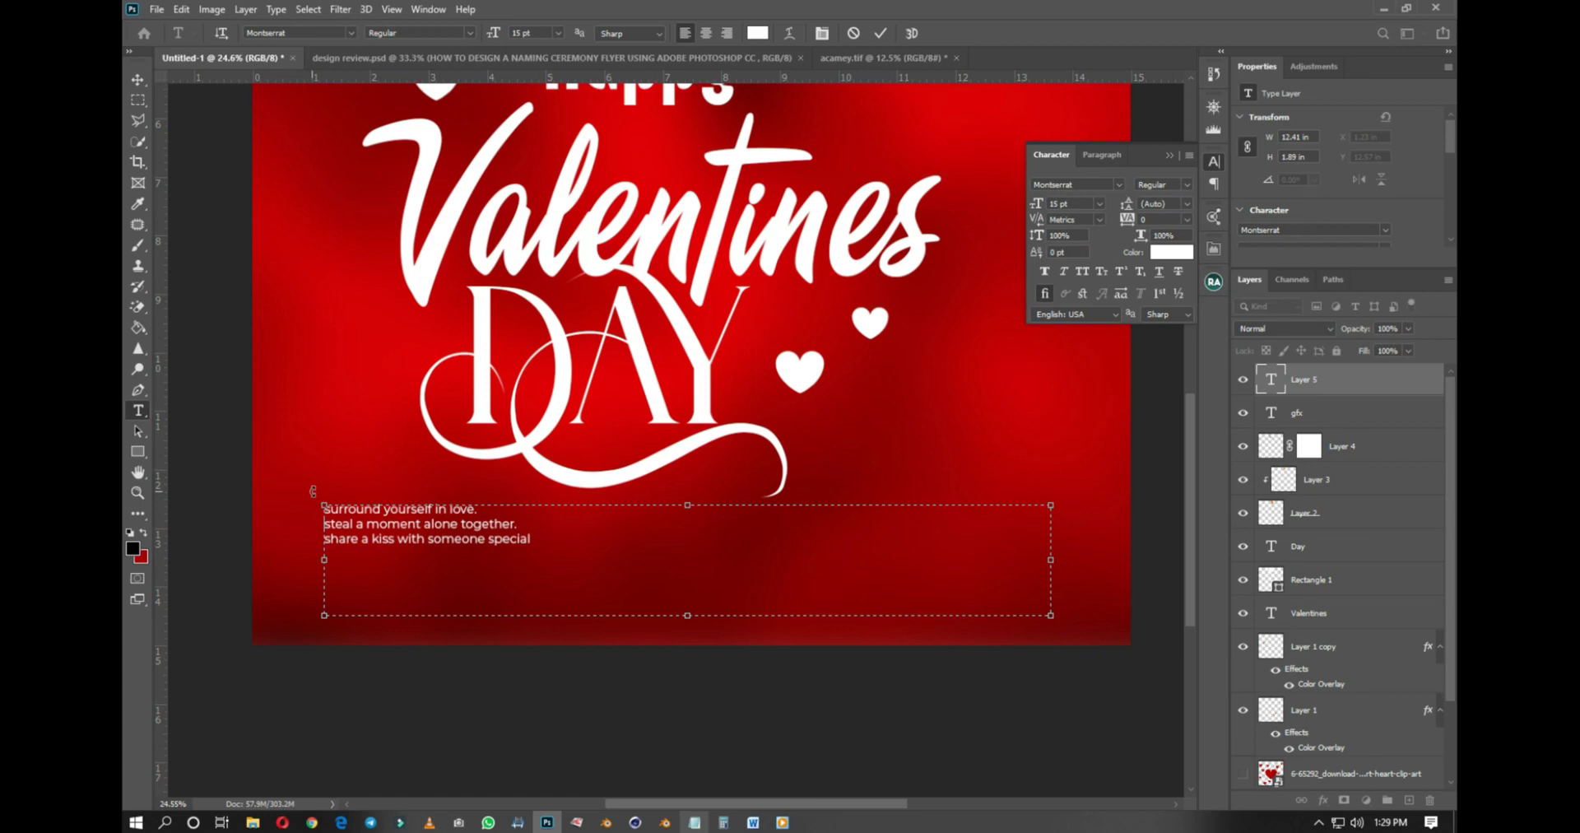
{"action": "key", "text": "BackSpace"}
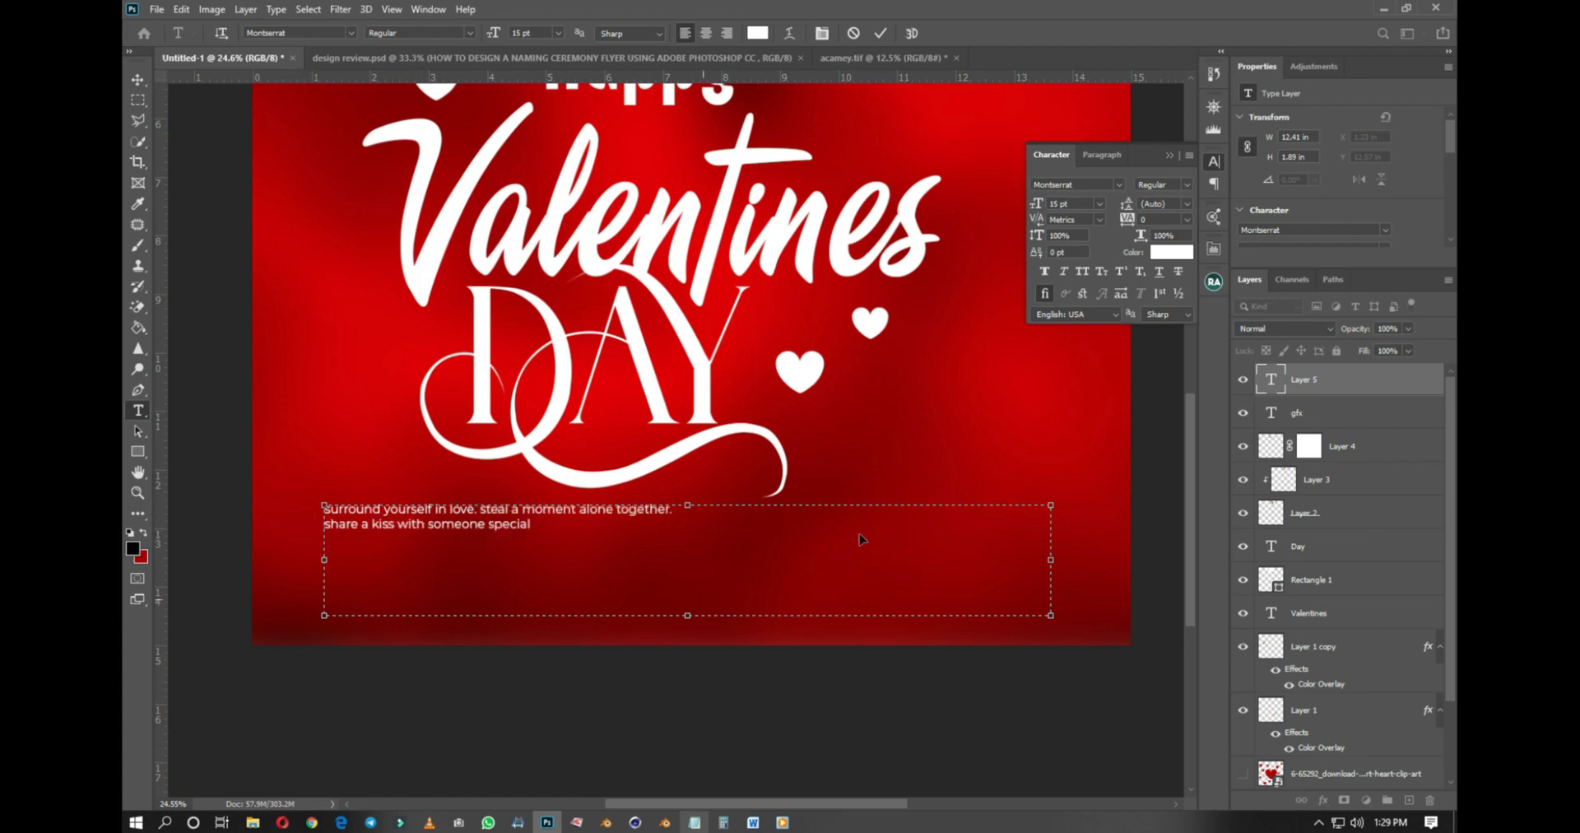
Step: Set the whole message text to 31 pt and apply Faux Bold
{"action": "key", "text": "ctrl+a"}
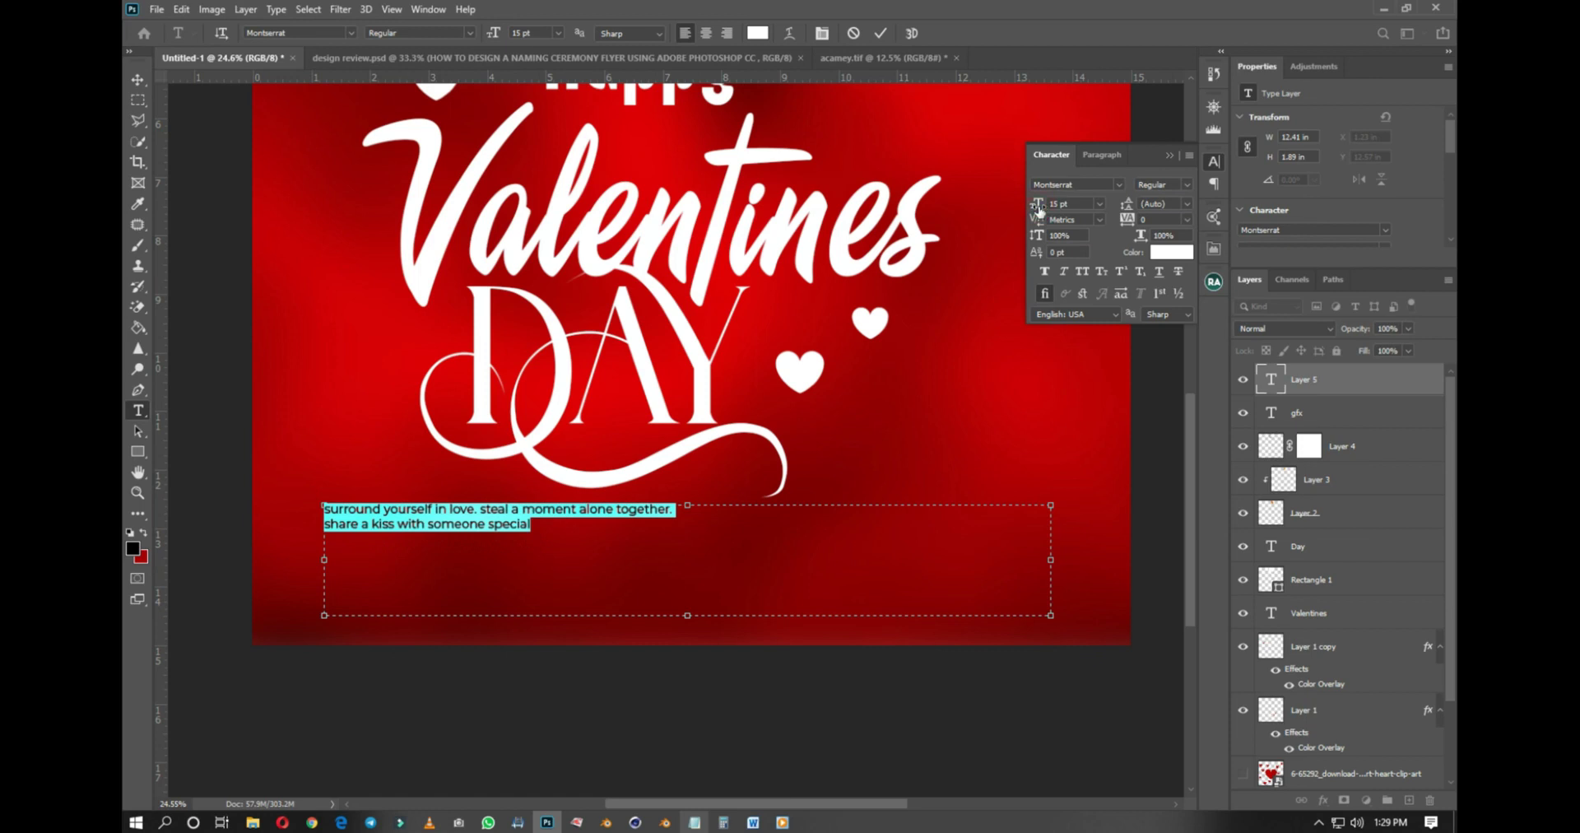
{"action": "left_click_drag", "start_coordinate": [1038, 209], "coordinate": [1051, 210]}
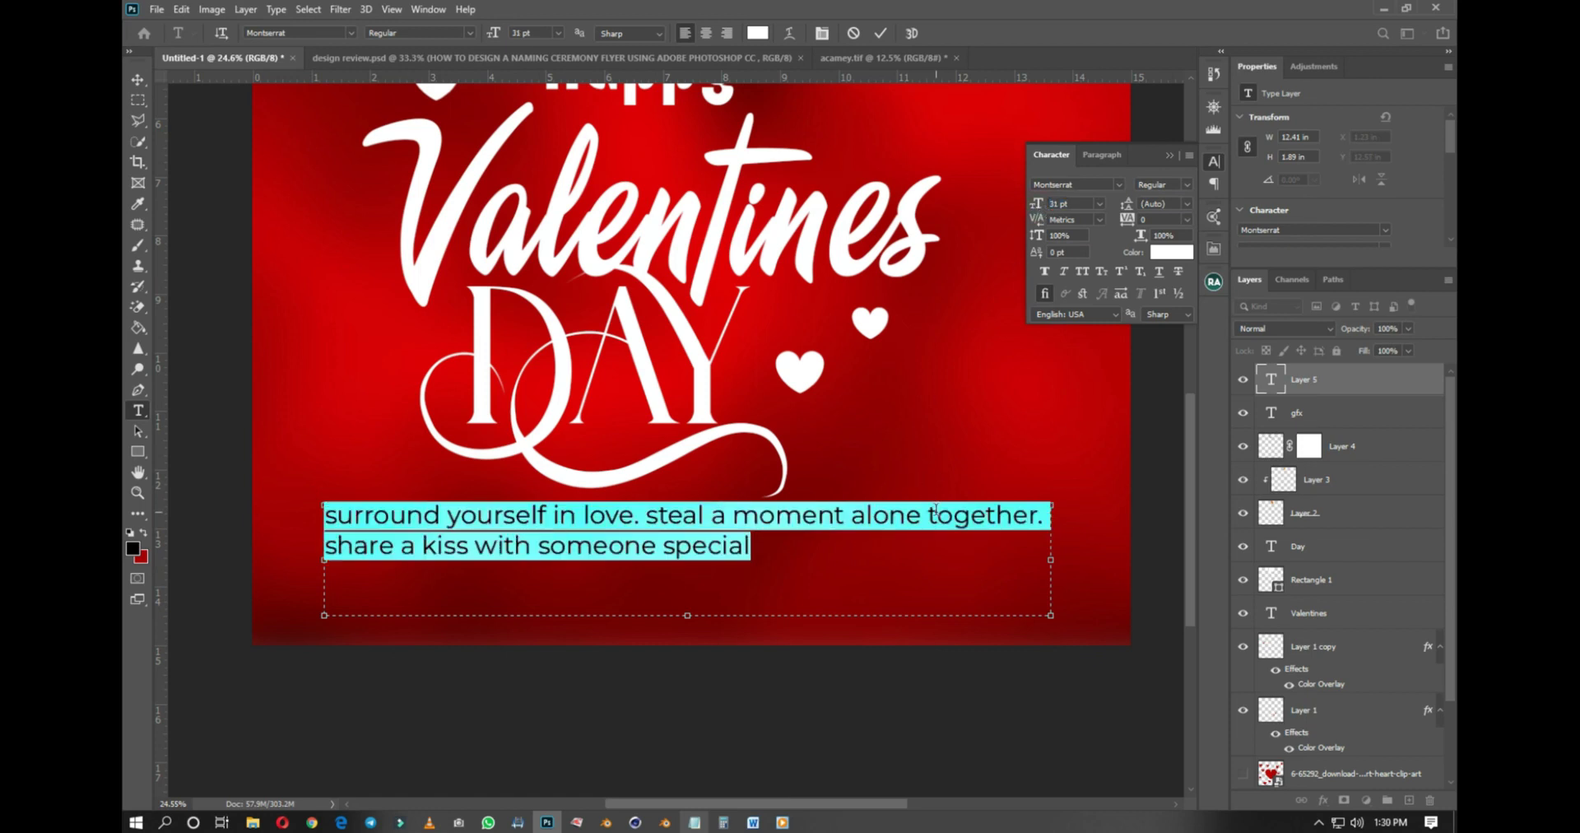
{"action": "left_click", "coordinate": [926, 519]}
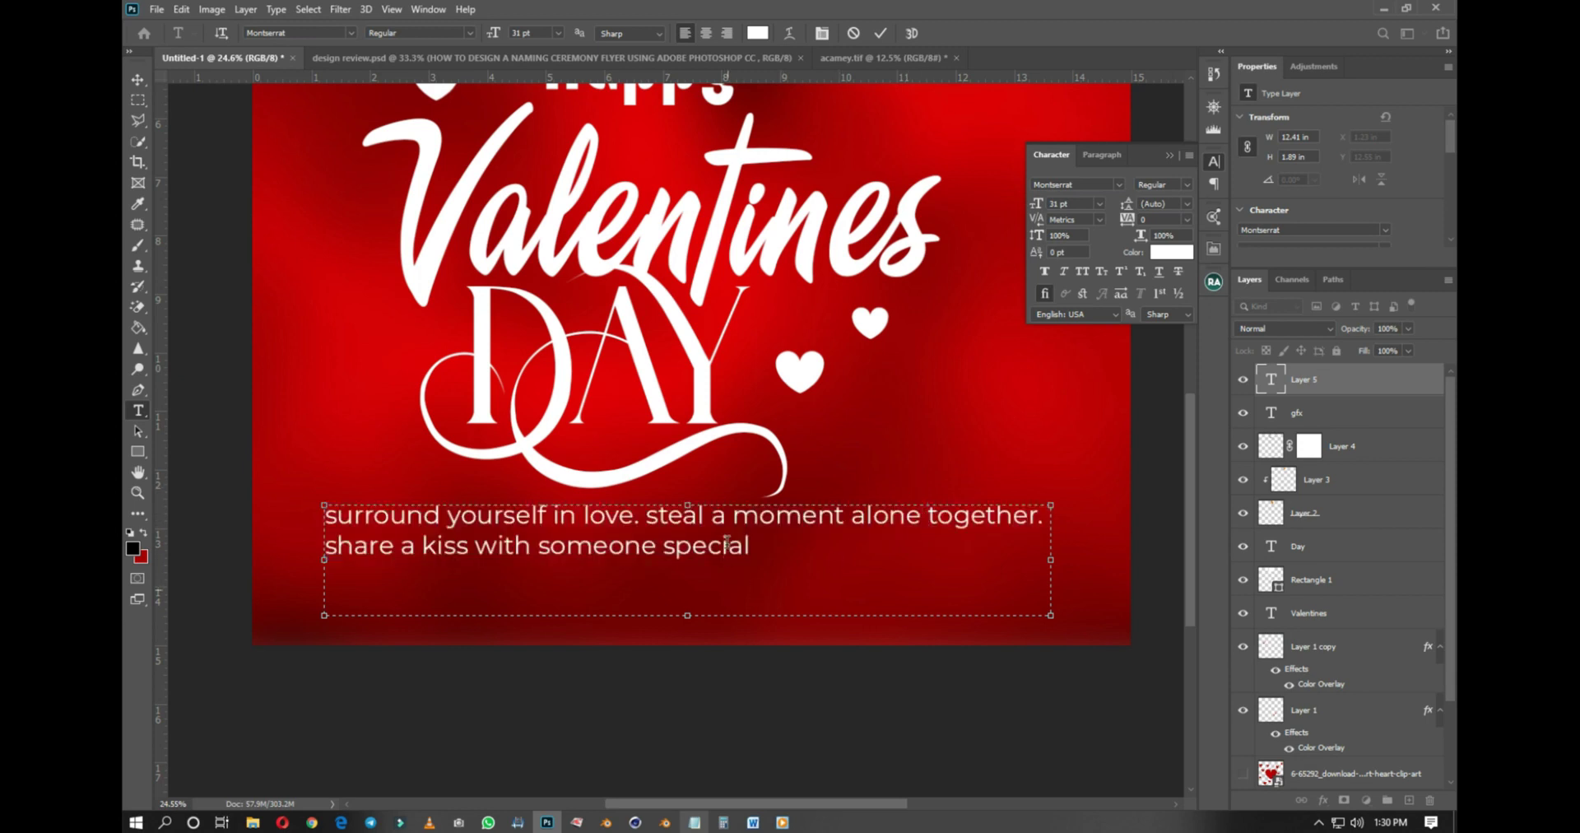
{"action": "key", "text": "ctrl+a"}
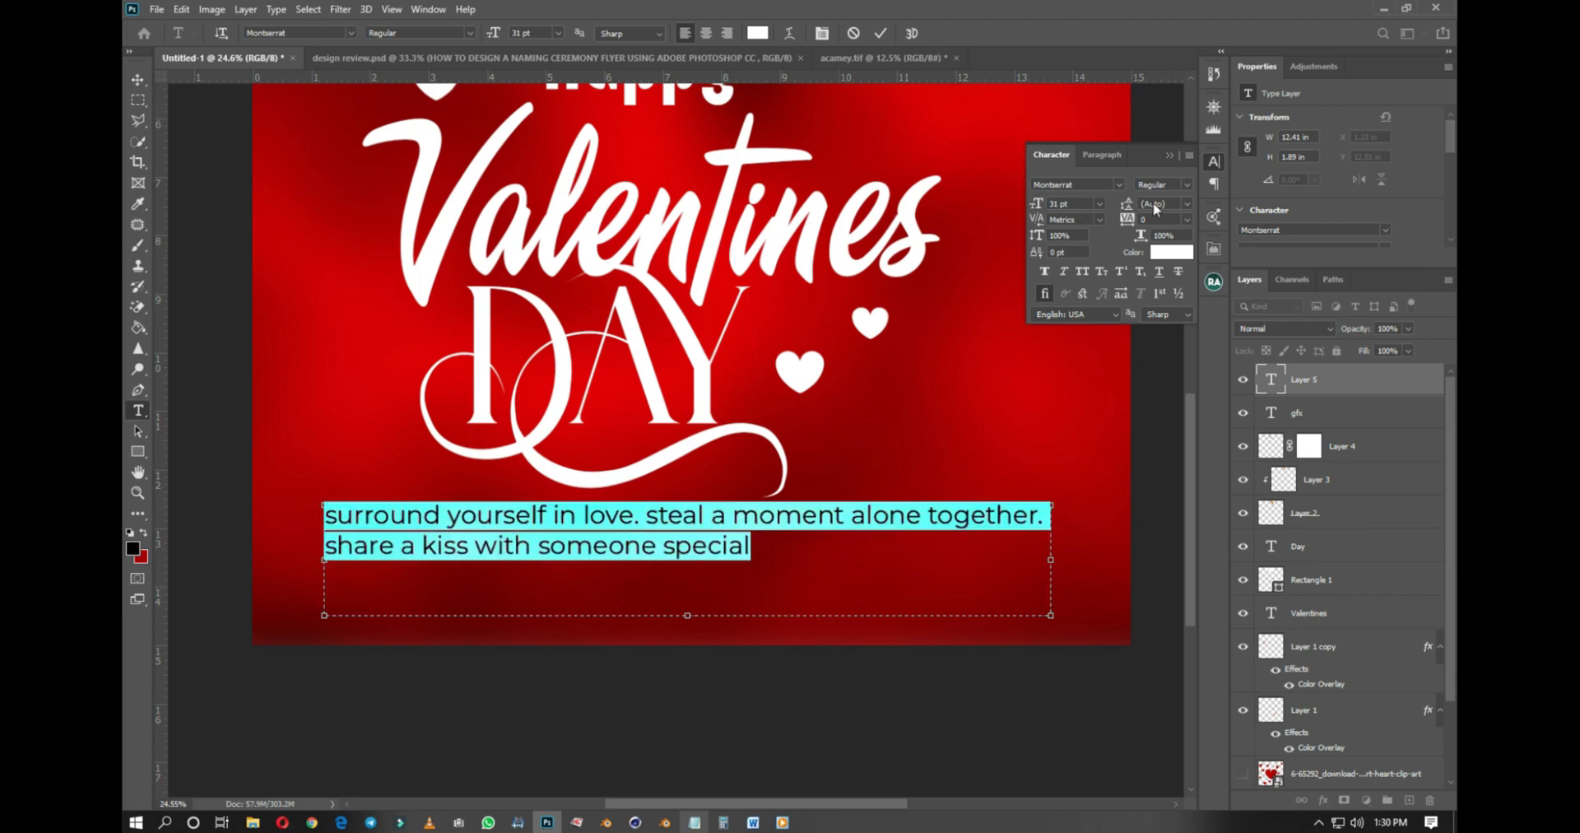
{"action": "left_click", "coordinate": [1048, 278]}
{"action": "scroll", "coordinate": [264, 617], "scroll_direction": "up", "scroll_amount": 1}
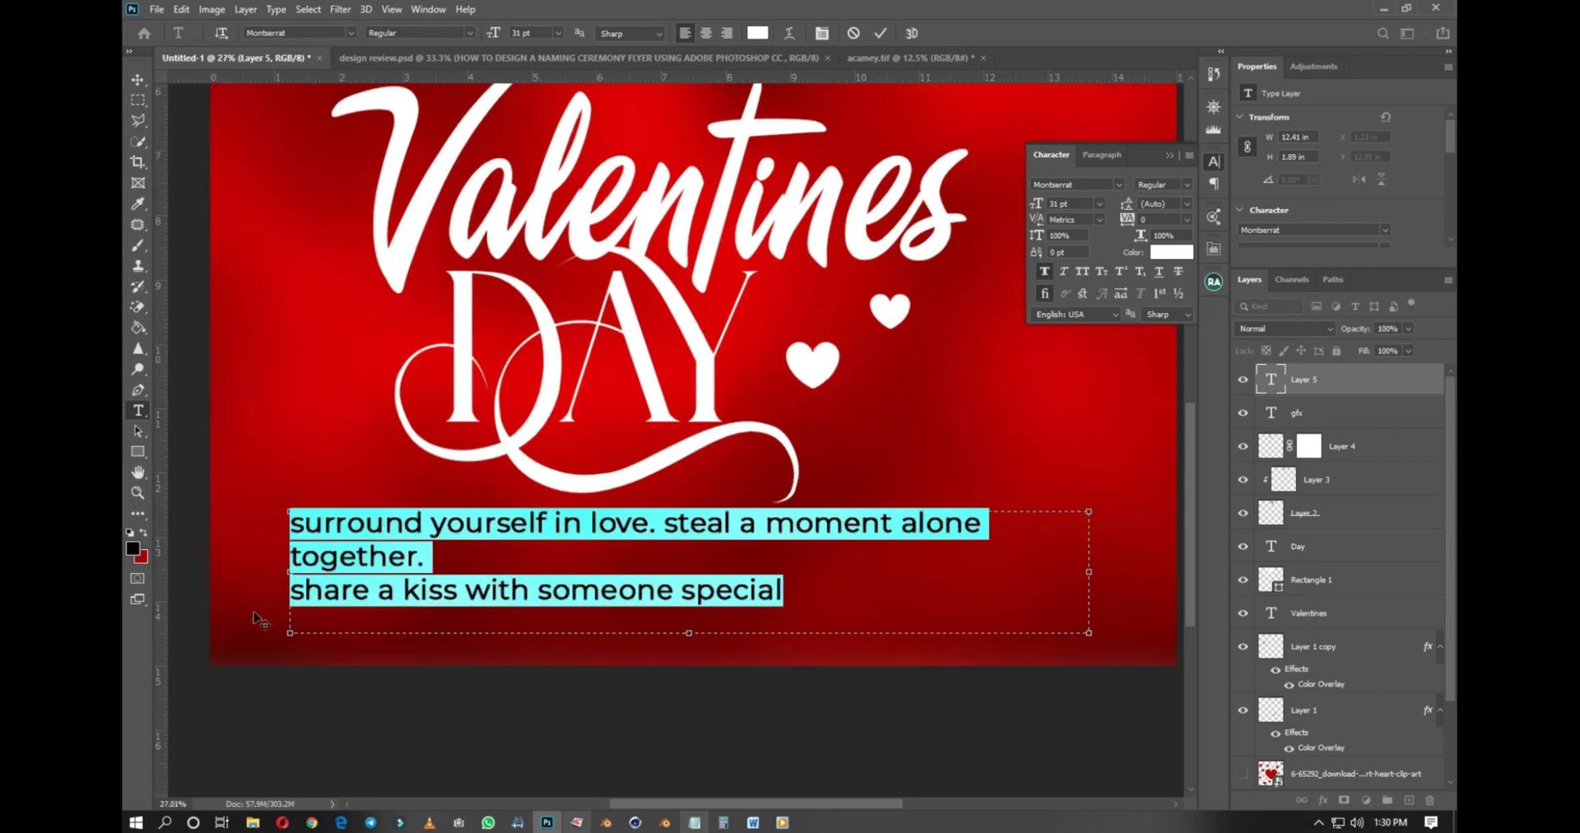
Step: Join the last message line to the text before it and capitalise "Share"
{"action": "left_click", "coordinate": [301, 584]}
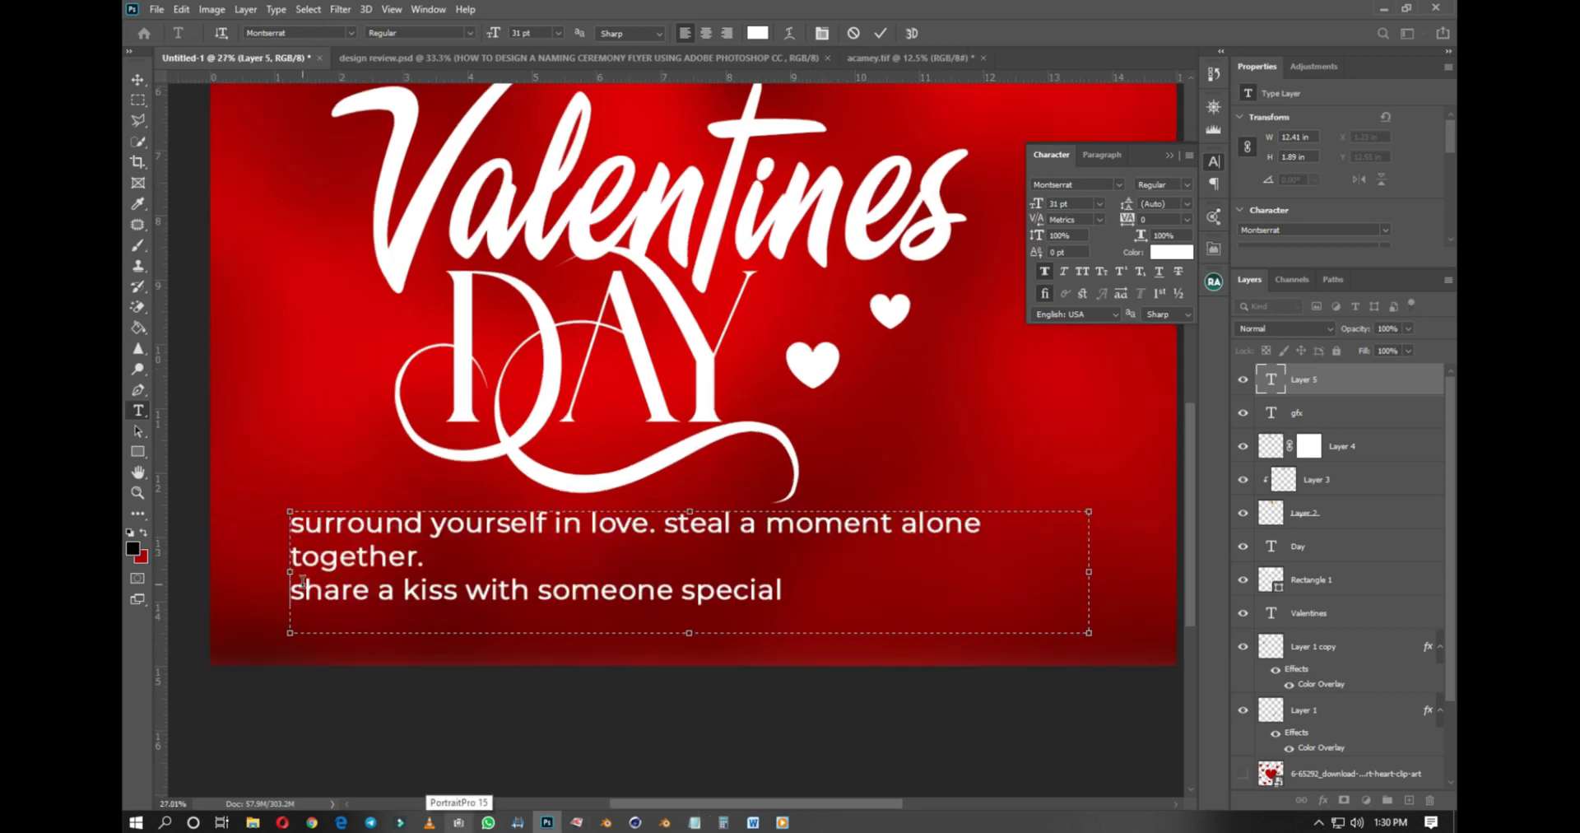
{"action": "key", "text": "BackSpace"}
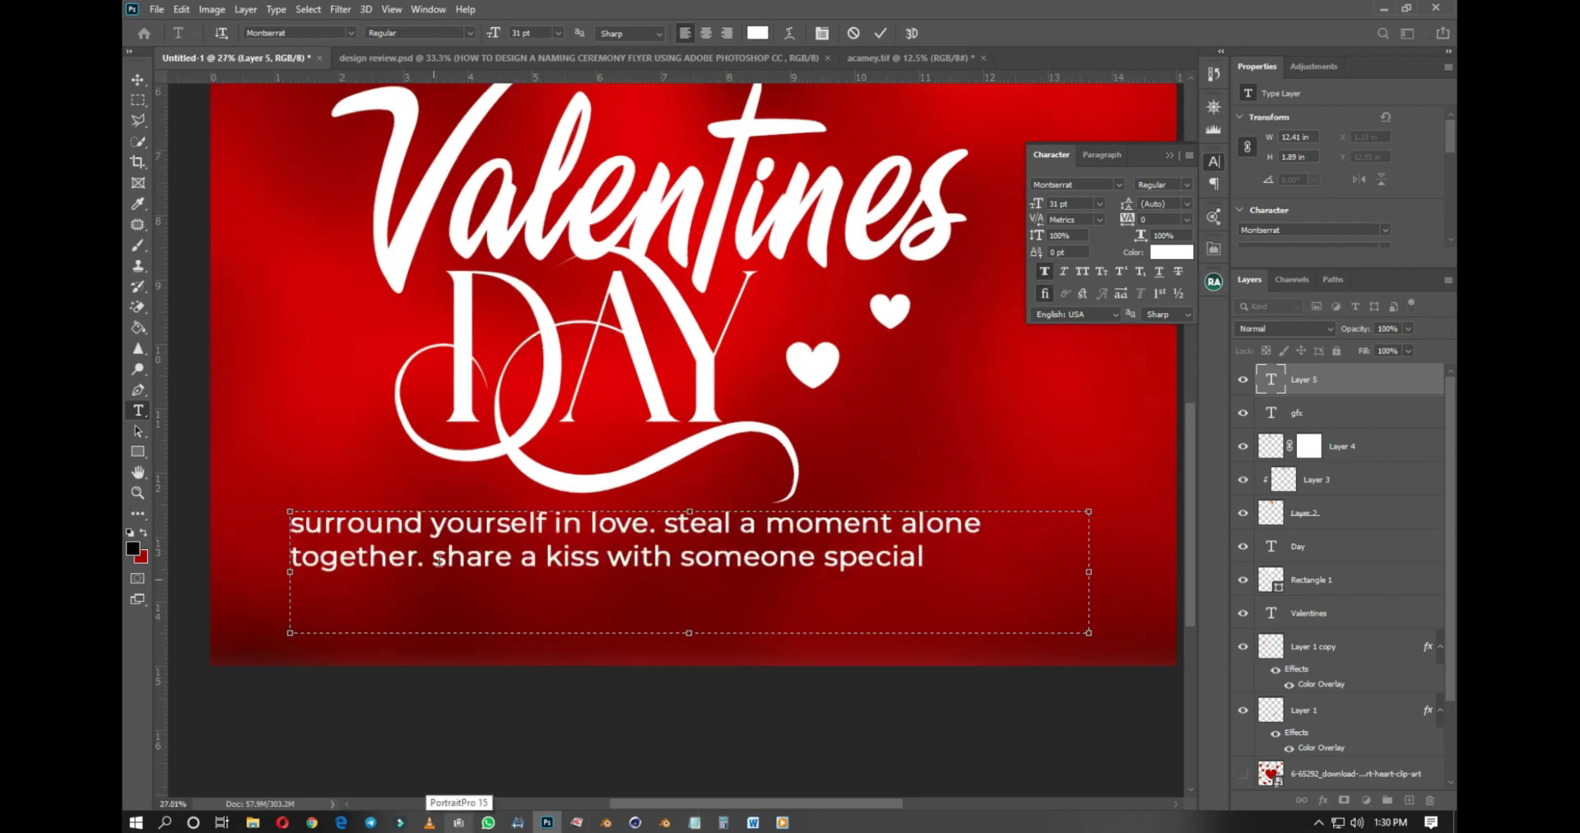
{"action": "key", "text": "Delete"}
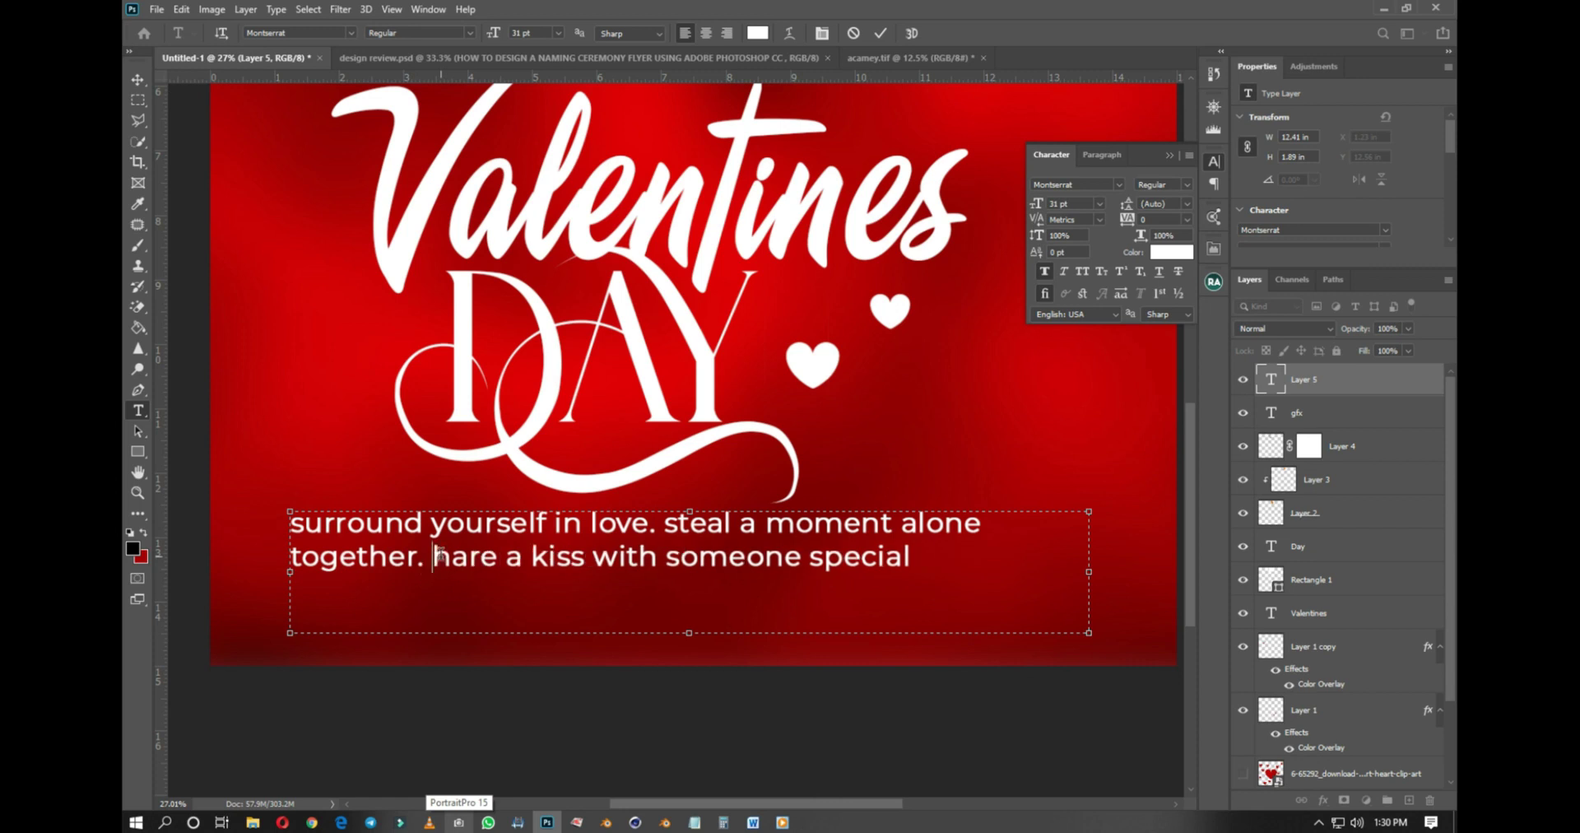
{"action": "type", "text": "s"}
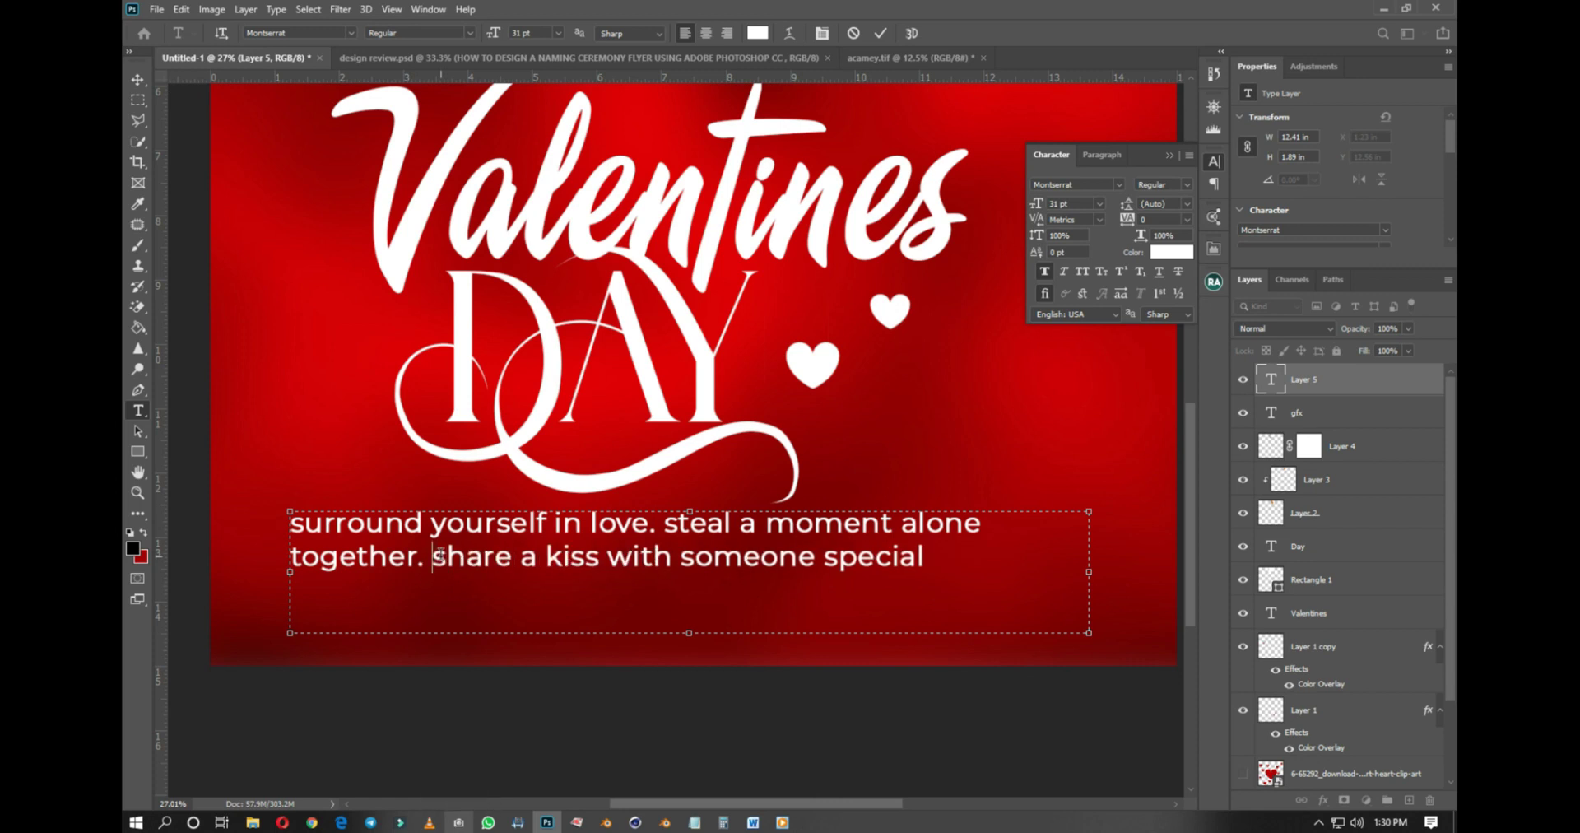
{"action": "key", "text": "Delete"}
{"action": "type", "text": "S"}
Step: Capitalise "Love" in the message and commit the text edit
{"action": "scroll", "coordinate": [442, 553], "scroll_direction": "down", "scroll_amount": 2}
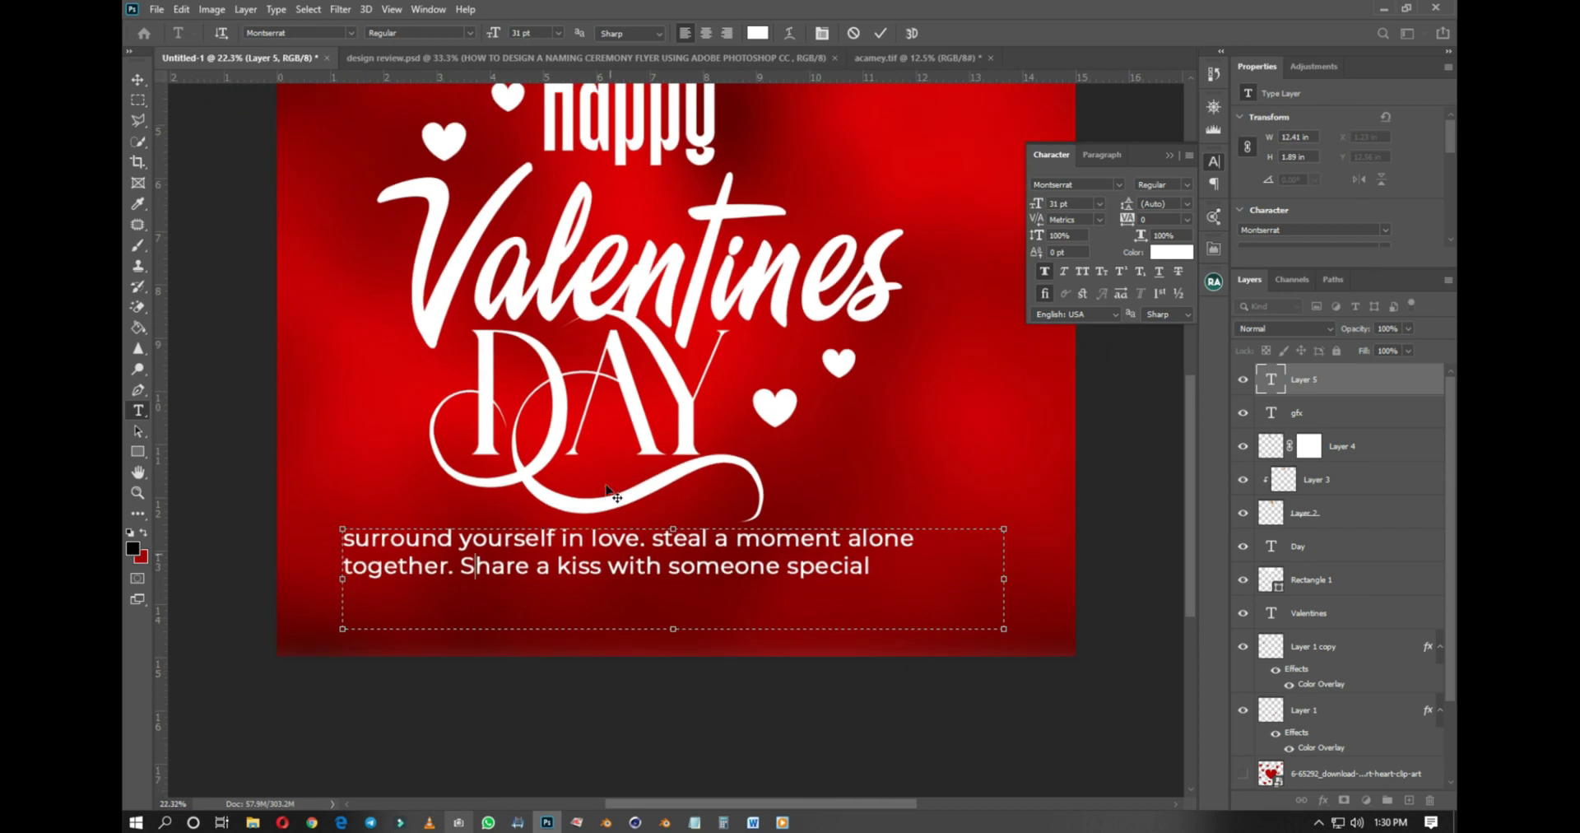
{"action": "scroll", "coordinate": [599, 534], "scroll_direction": "up", "scroll_amount": 3}
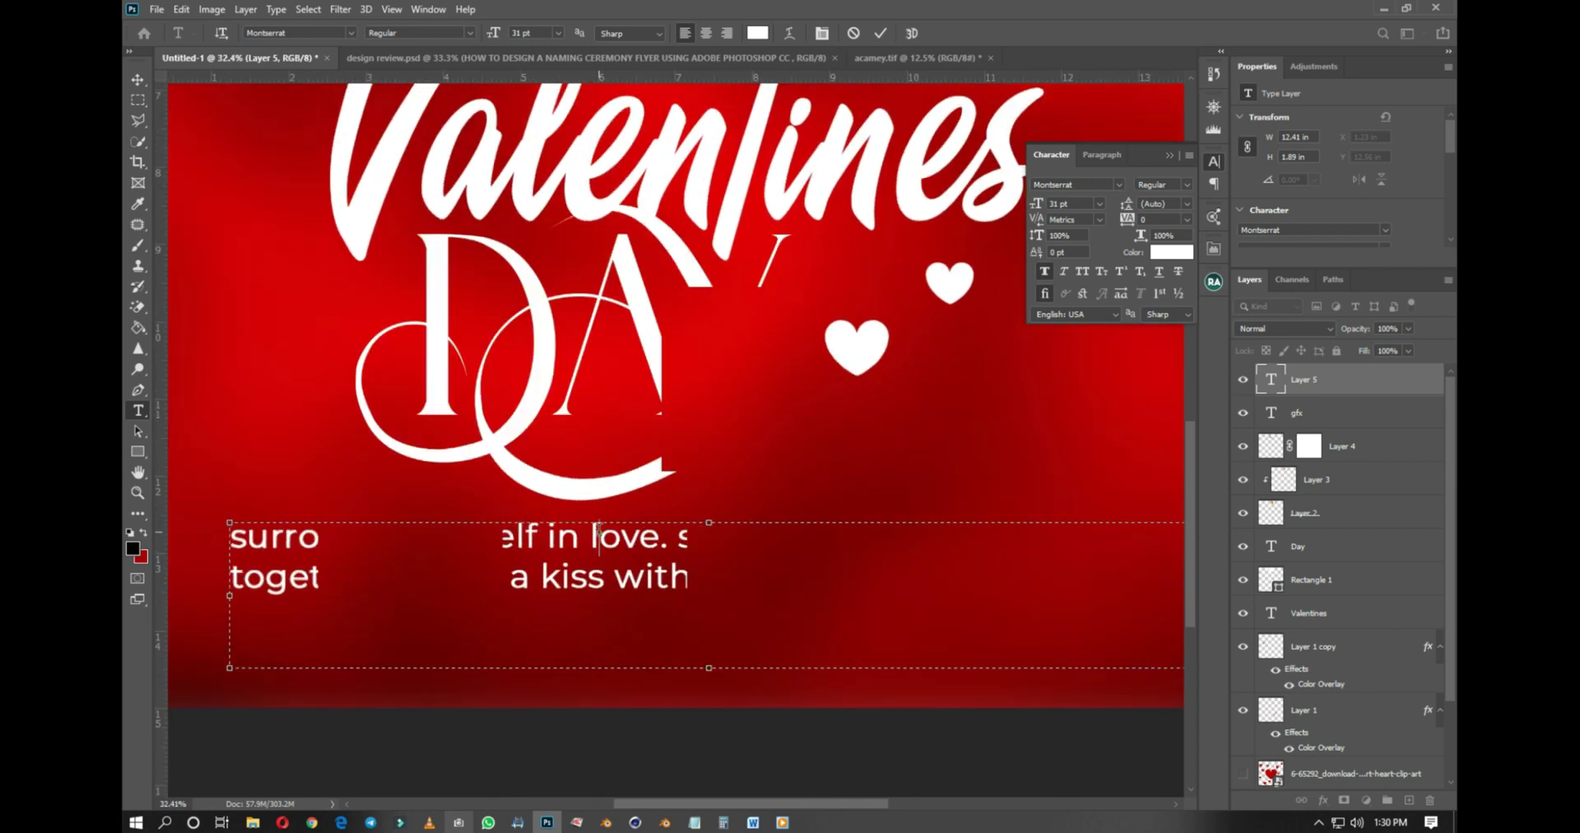
{"action": "key", "text": "Delete"}
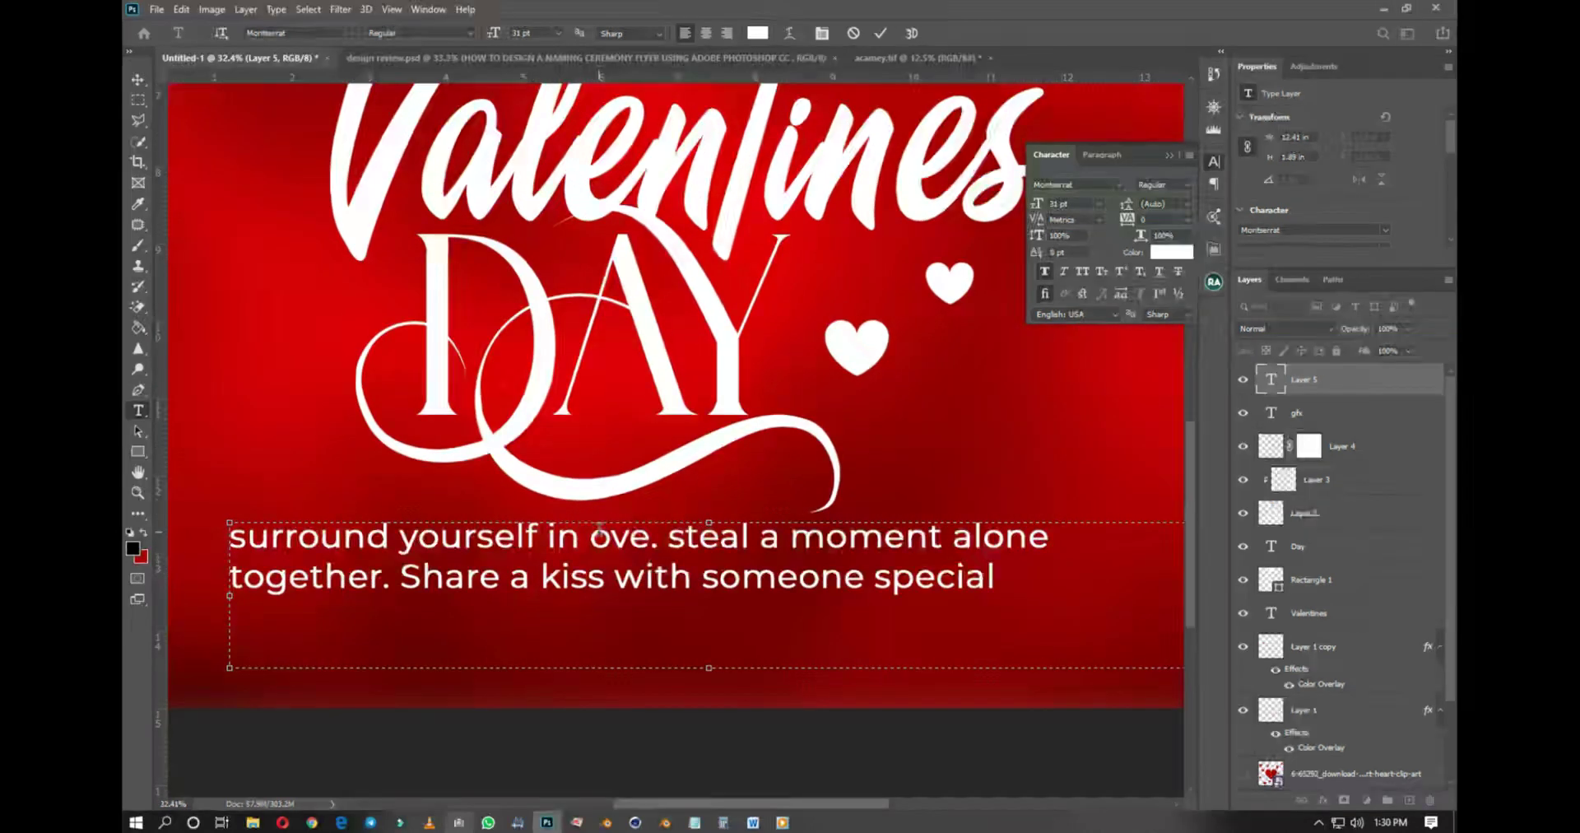
{"action": "type", "text": "L"}
{"action": "left_click", "coordinate": [880, 34]}
{"action": "key", "text": "ctrl+Return"}
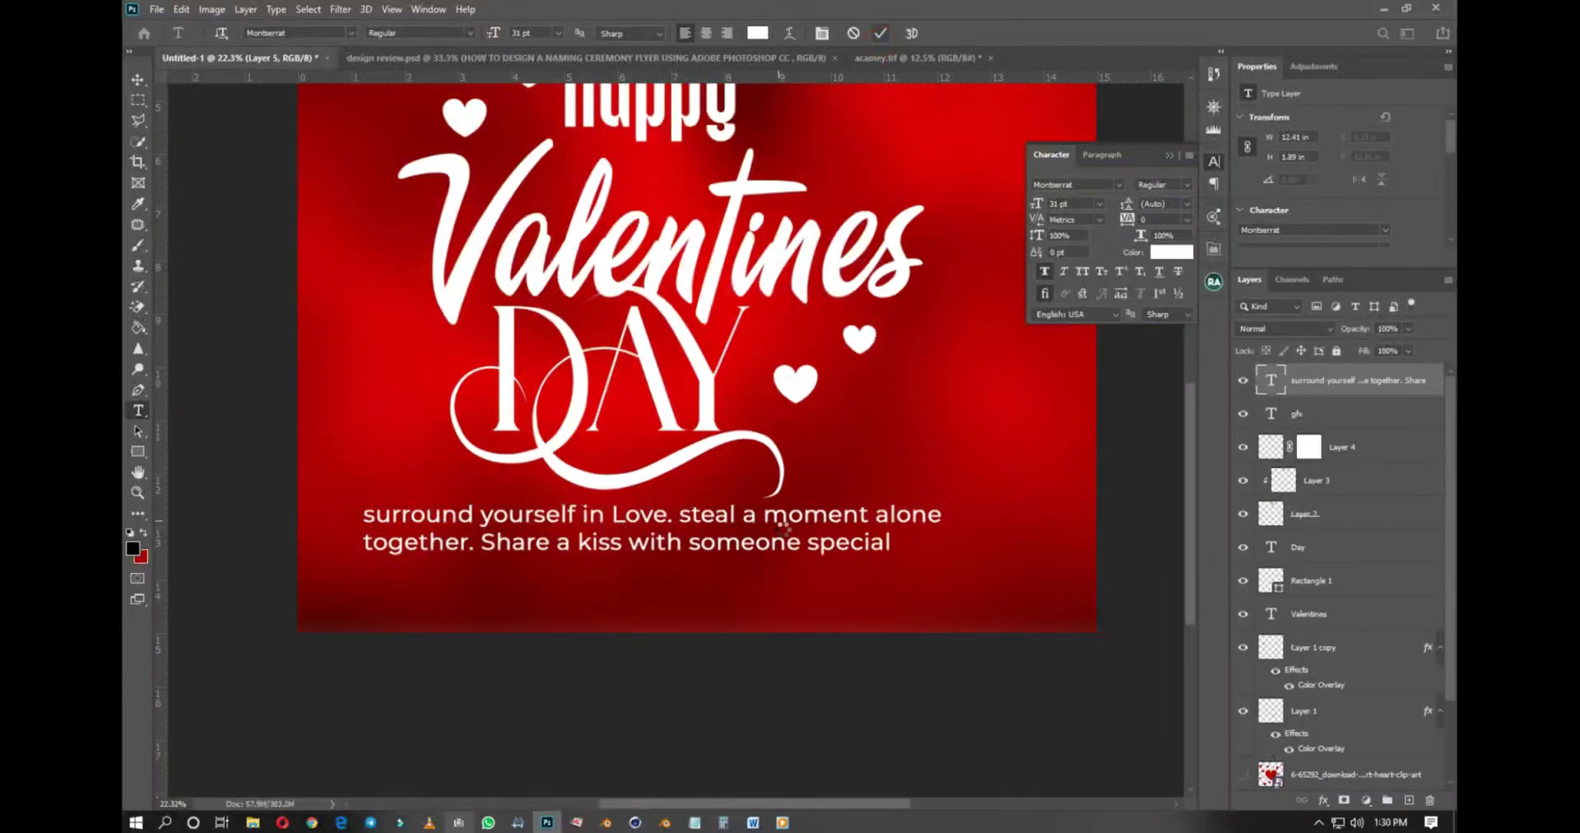
Step: Center-align the message paragraph and move it slightly right and down beneath "Day"
{"action": "key", "text": "v"}
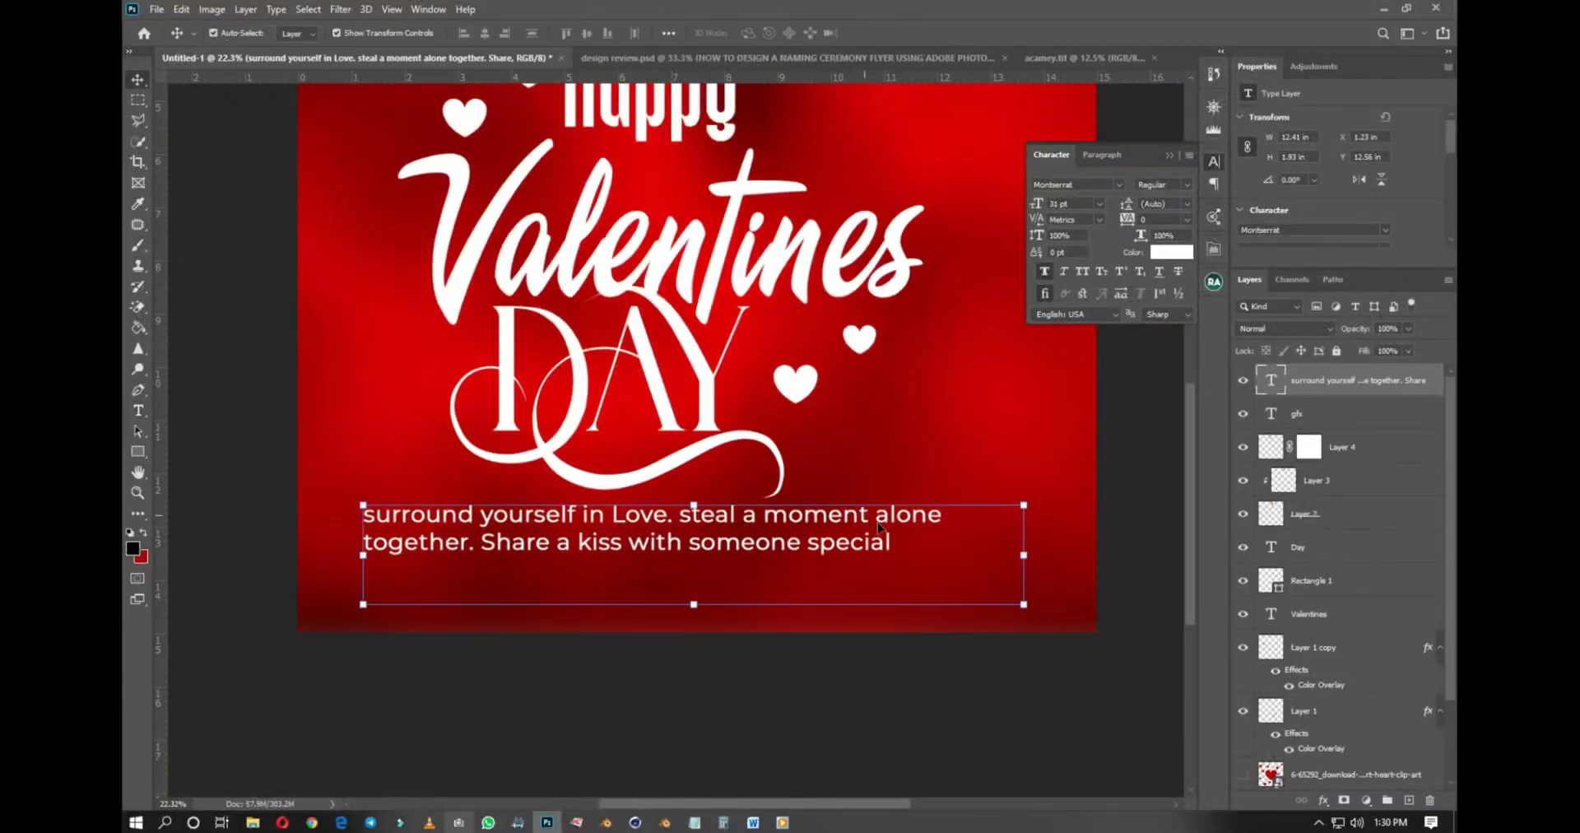
{"action": "left_click", "coordinate": [1102, 154]}
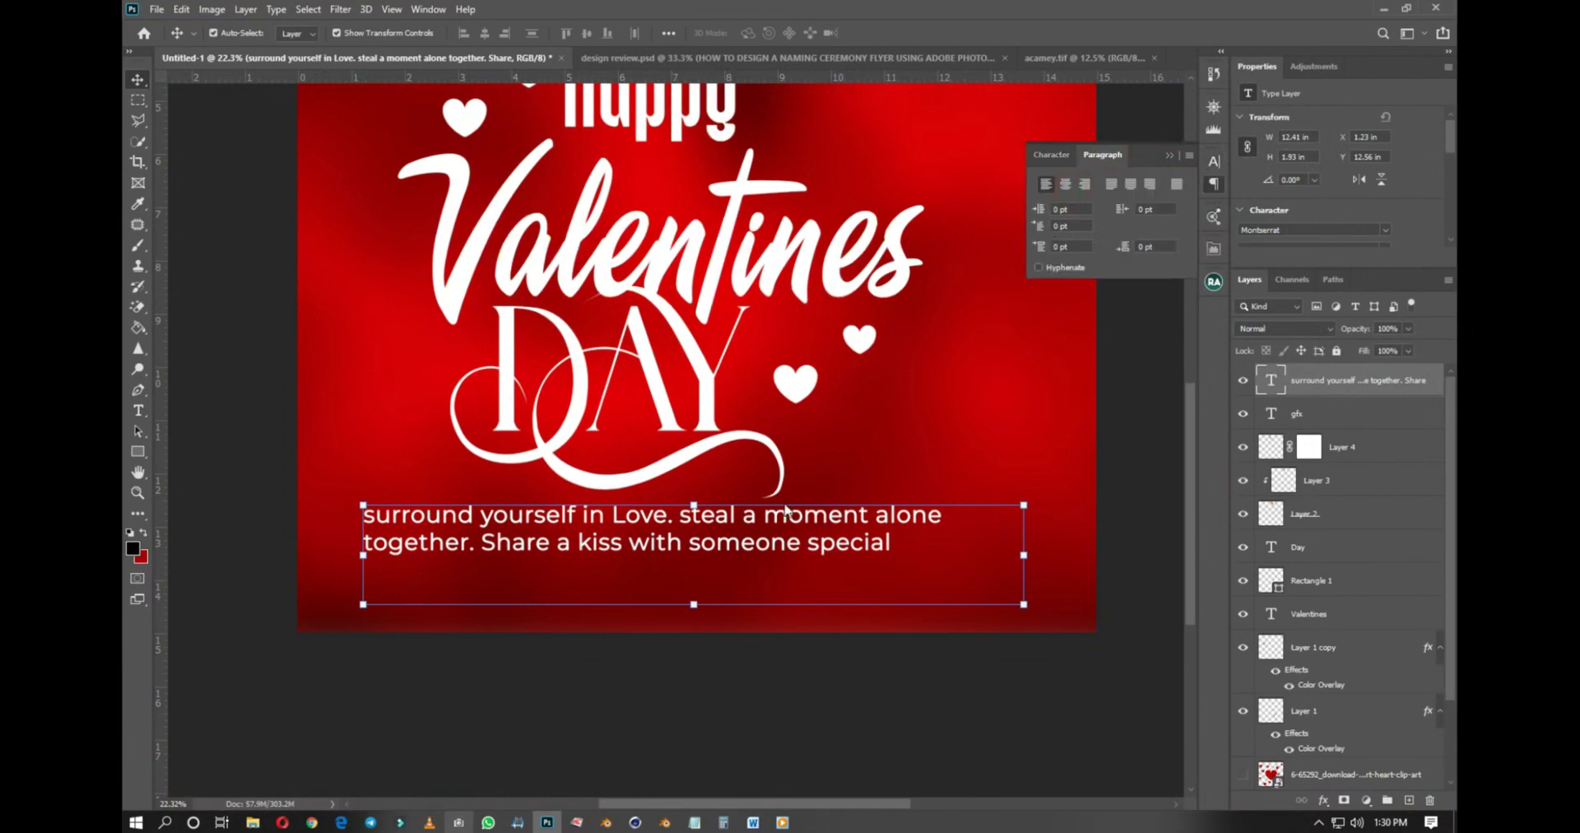
{"action": "key", "text": "ctrl+shift+c"}
{"action": "left_click", "coordinate": [1108, 430]}
{"action": "left_click_drag", "start_coordinate": [654, 544], "coordinate": [678, 555]}
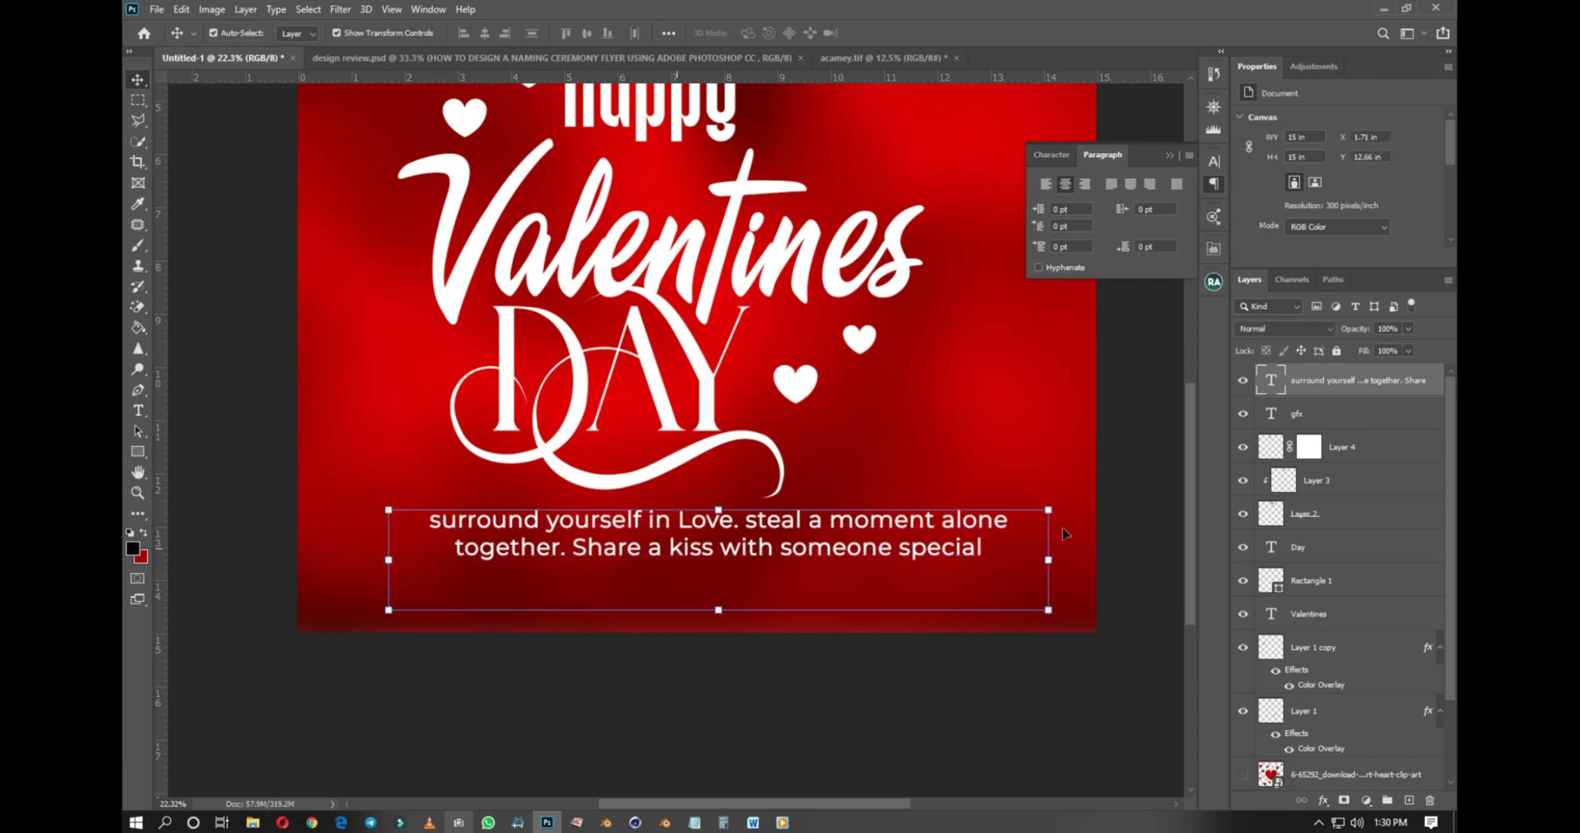
{"action": "left_click", "coordinate": [190, 521]}
Step: Draw a thin horizontal rectangle about 3060 by 48 px just below the message text
{"action": "left_click", "coordinate": [138, 451]}
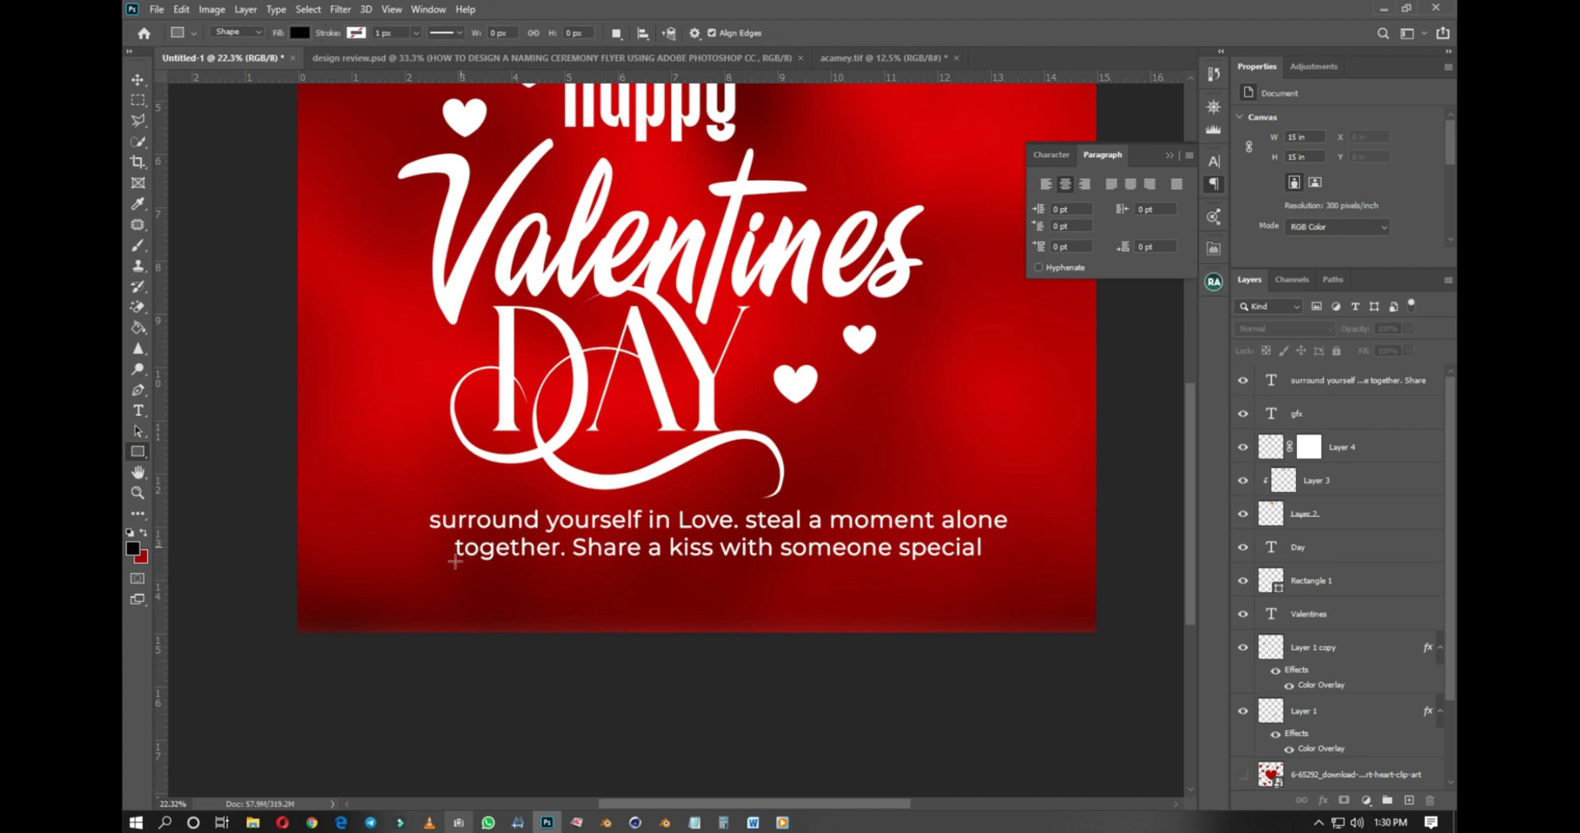
{"action": "left_click_drag", "start_coordinate": [450, 568], "coordinate": [993, 576]}
{"action": "key", "text": "v"}
Step: Change the thin rectangle's fill color to white (ffffff)
{"action": "scroll", "coordinate": [803, 562], "scroll_direction": "up", "scroll_amount": 3}
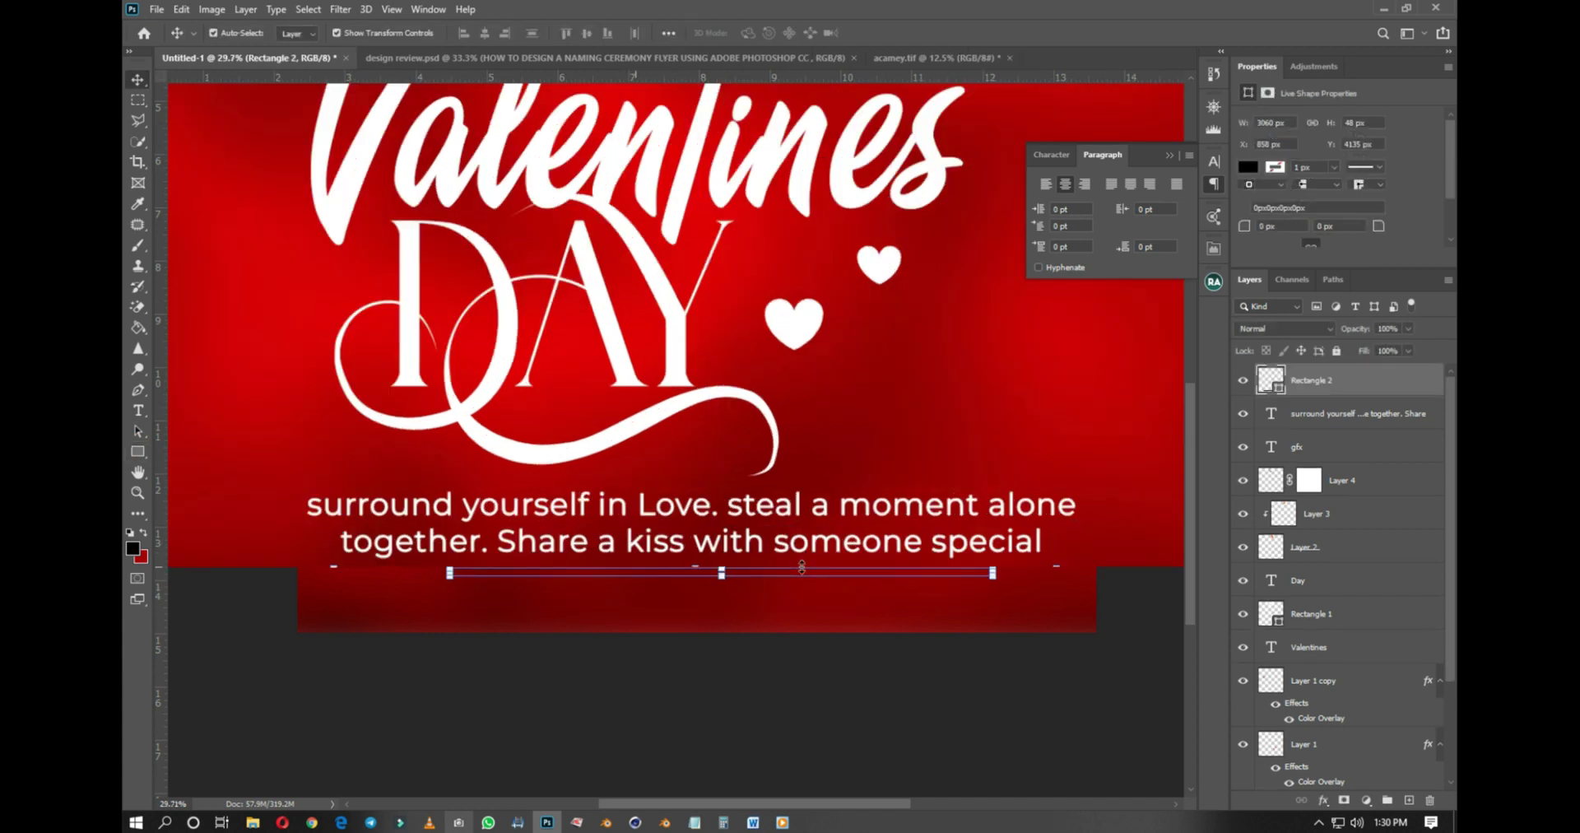
{"action": "double_click", "coordinate": [1272, 380]}
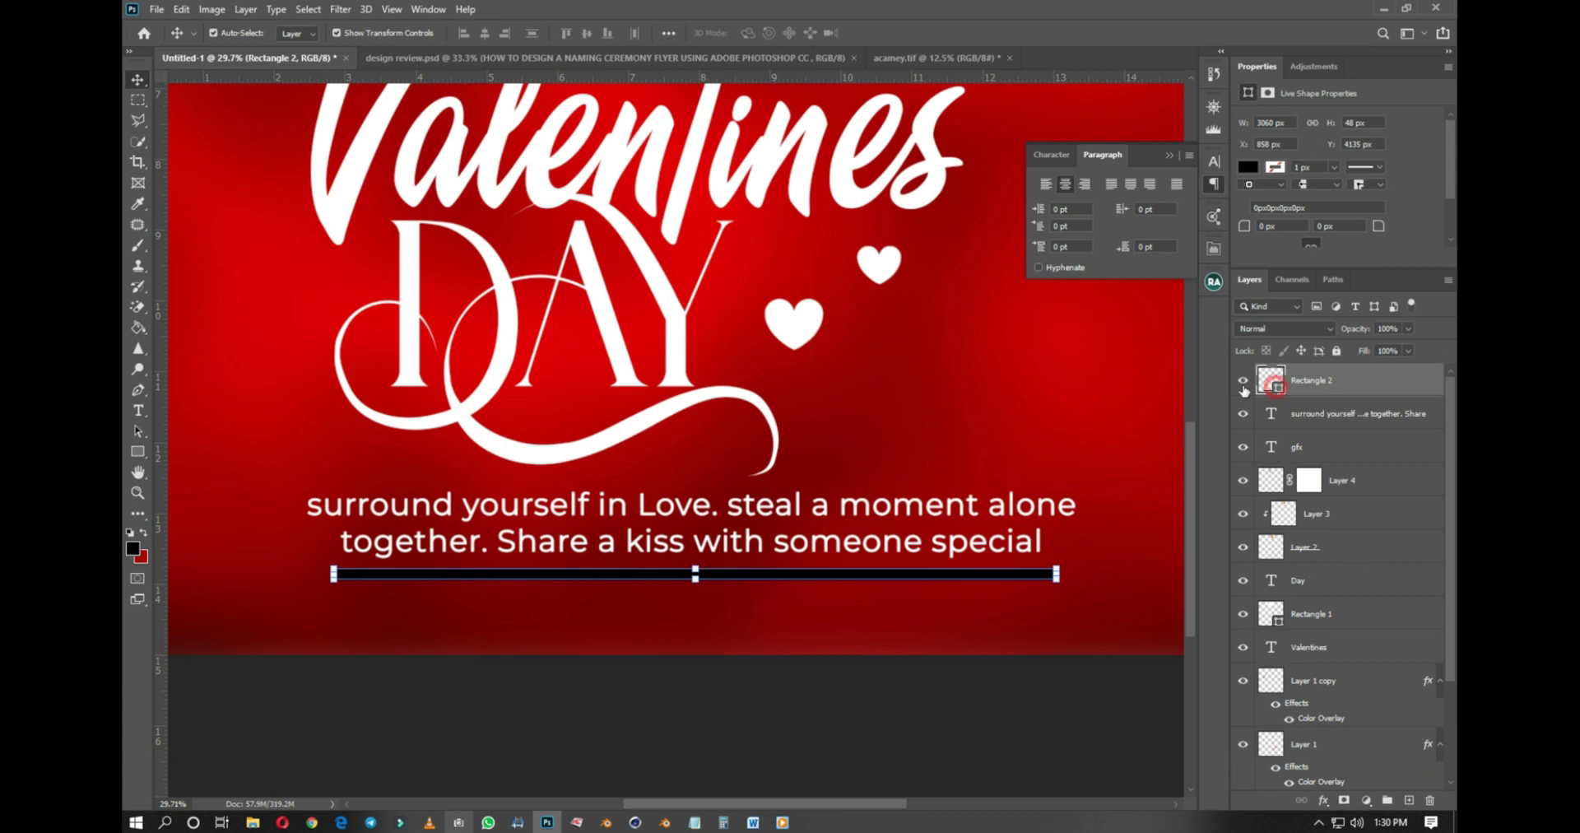
{"action": "left_click", "coordinate": [678, 334]}
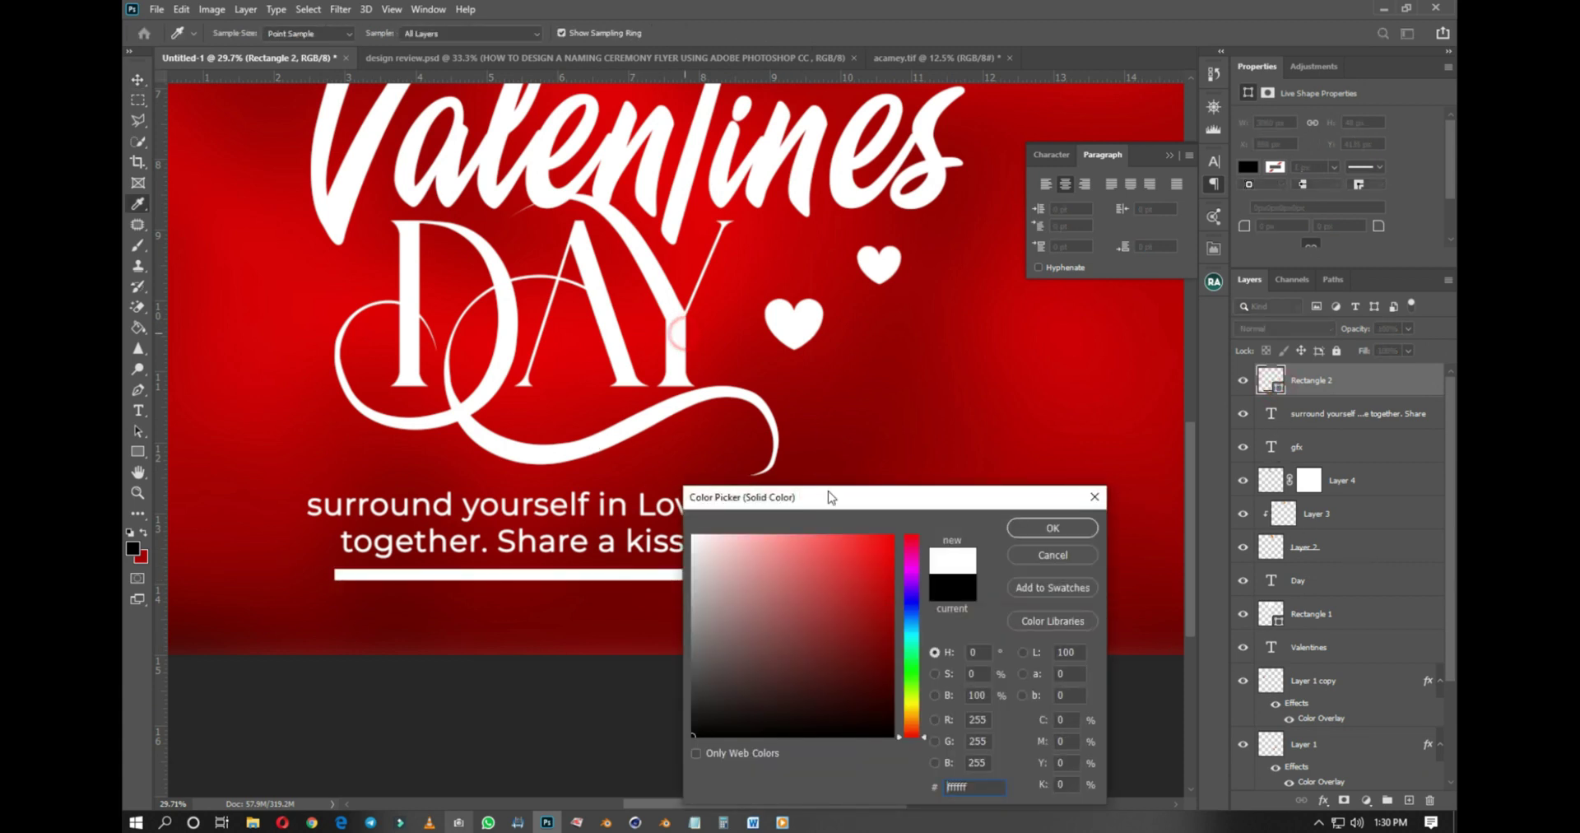
{"action": "left_click", "coordinate": [1033, 529]}
Step: Scale the white bar under the message to about 60%, keeping it centered beneath the text
{"action": "scroll", "coordinate": [698, 584], "scroll_direction": "up", "scroll_amount": 1}
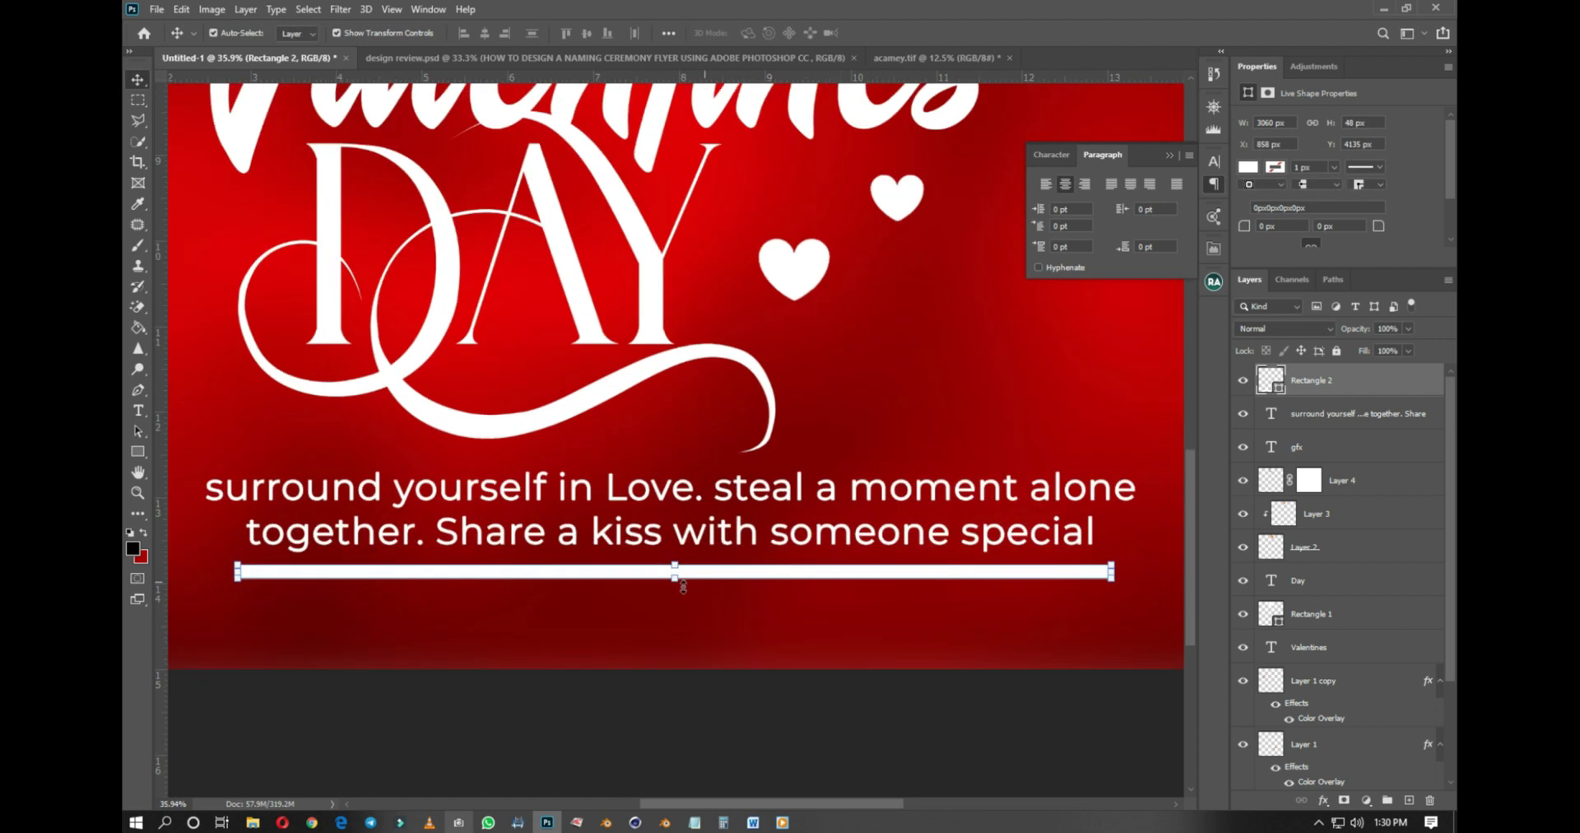
{"action": "scroll", "coordinate": [683, 585], "scroll_direction": "up", "scroll_amount": 1}
{"action": "key", "text": "ctrl+t"}
{"action": "left_click_drag", "start_coordinate": [672, 568], "coordinate": [673, 566]}
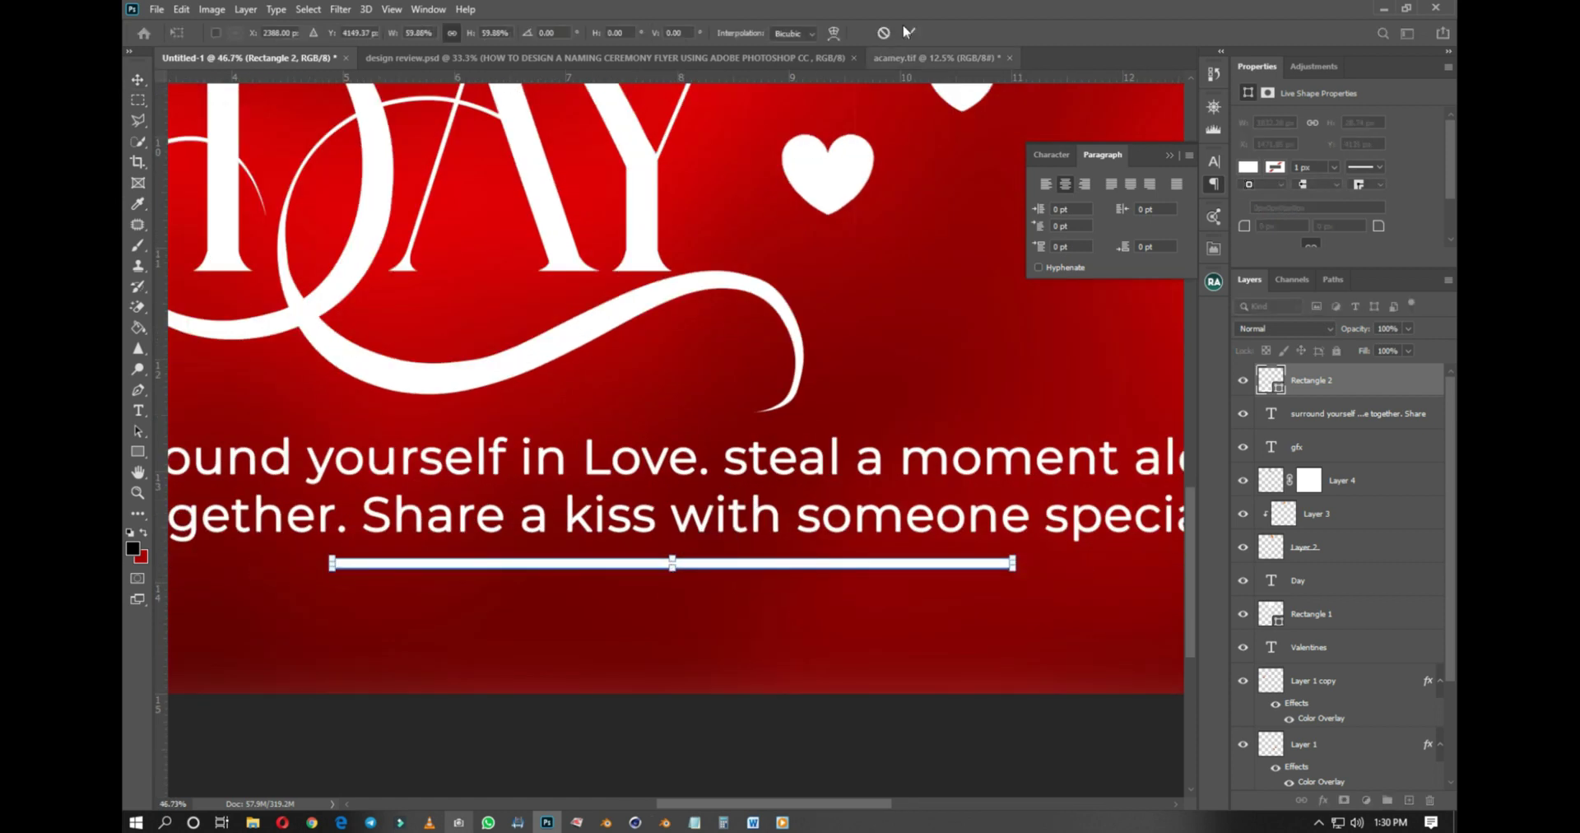
{"action": "key", "text": "Return"}
{"action": "key", "text": "ctrl+s"}
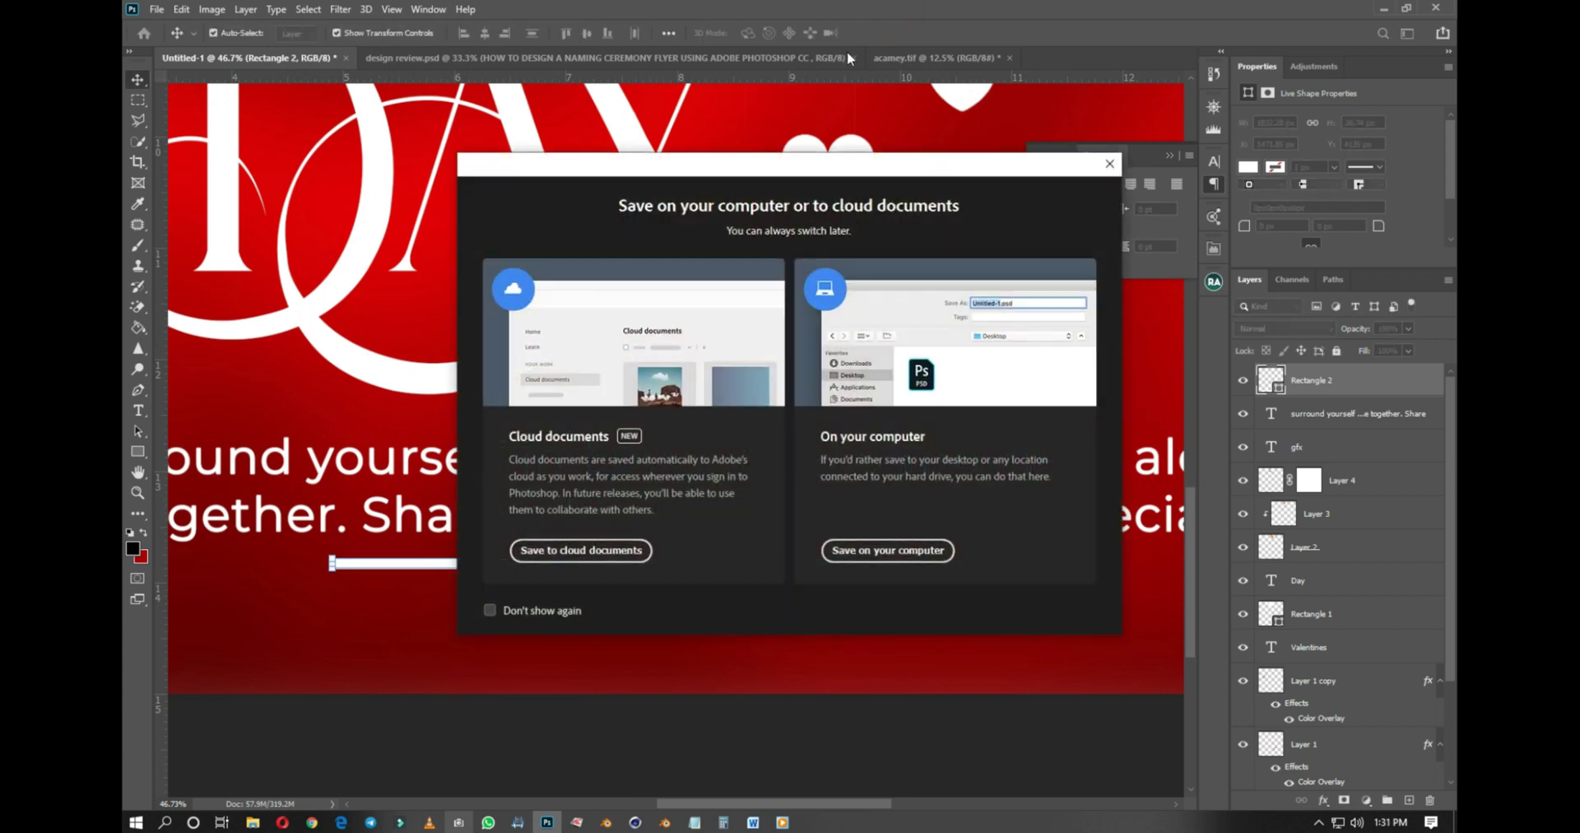
{"action": "left_click", "coordinate": [1109, 163]}
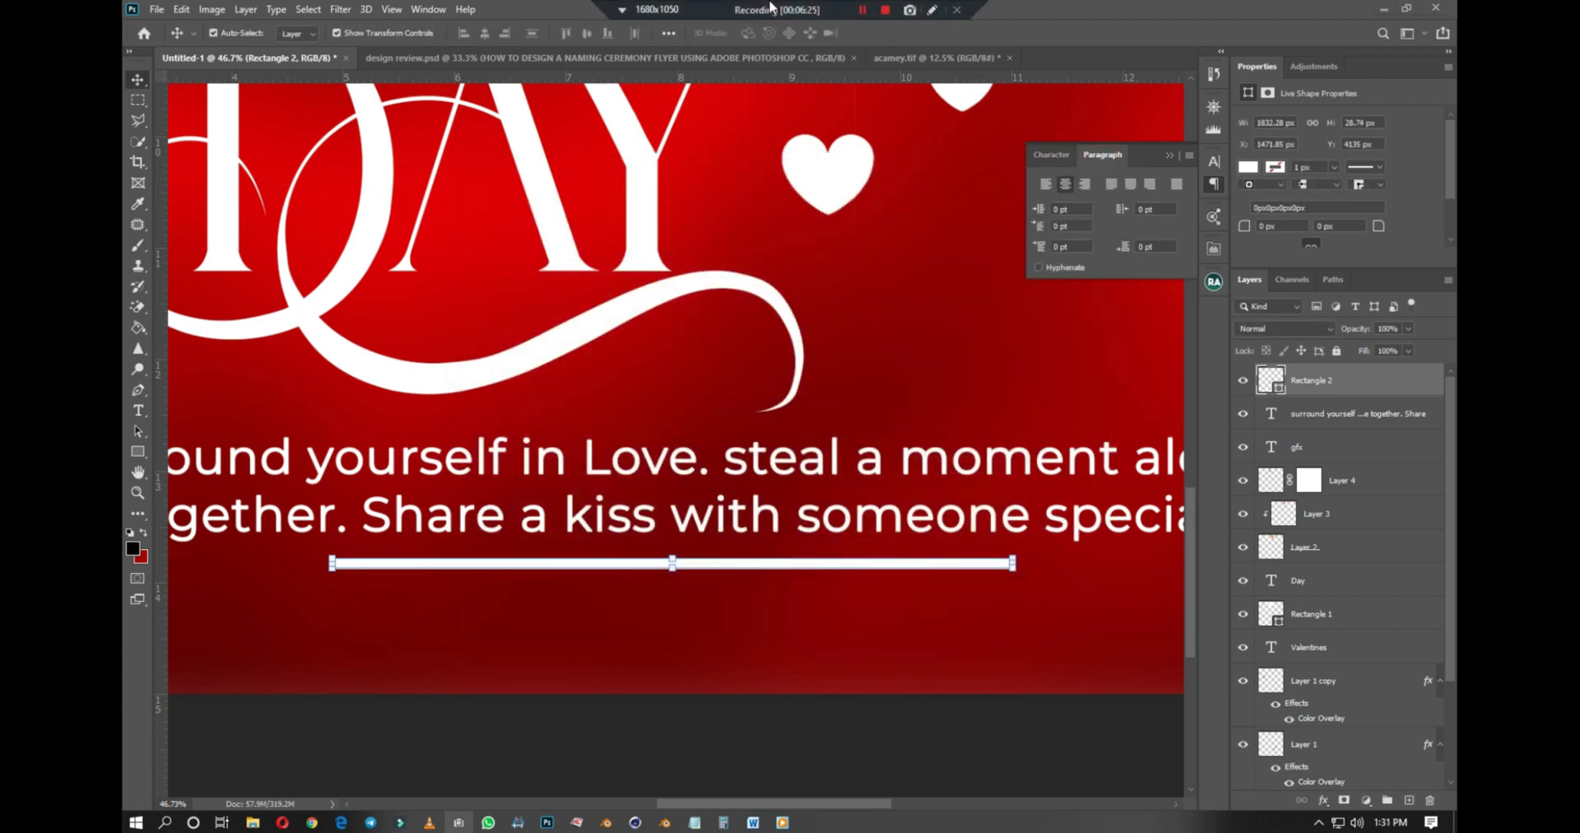
{"action": "left_click", "coordinate": [864, 12]}
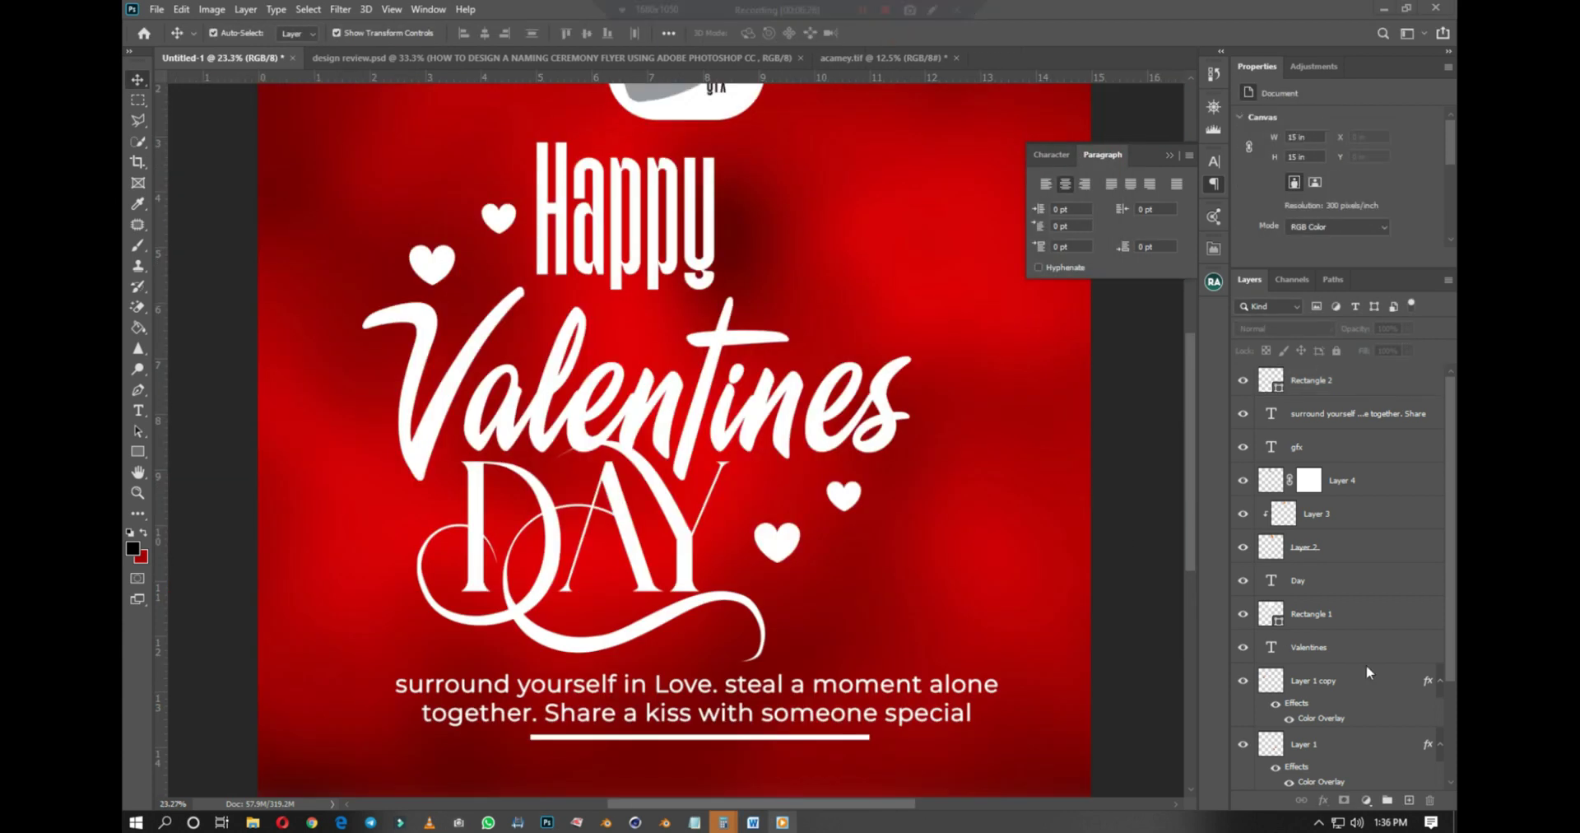
Step: Rasterize the white bar under the message and apply a Motion Blur with angle 0 and distance 748 pixels
{"action": "left_click", "coordinate": [755, 740]}
{"action": "right_click", "coordinate": [1326, 381]}
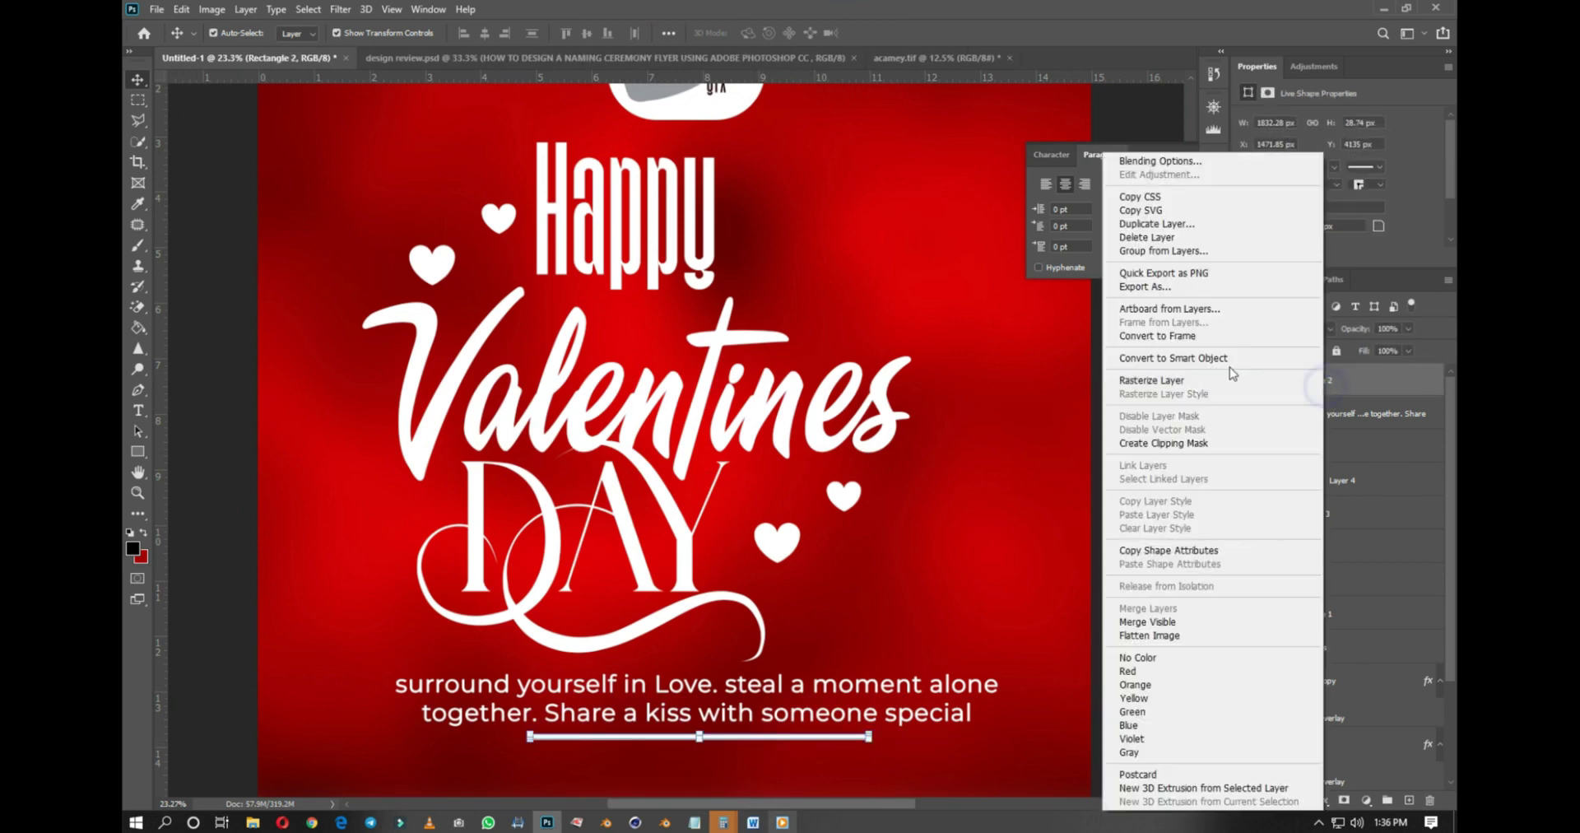
{"action": "left_click", "coordinate": [1177, 381]}
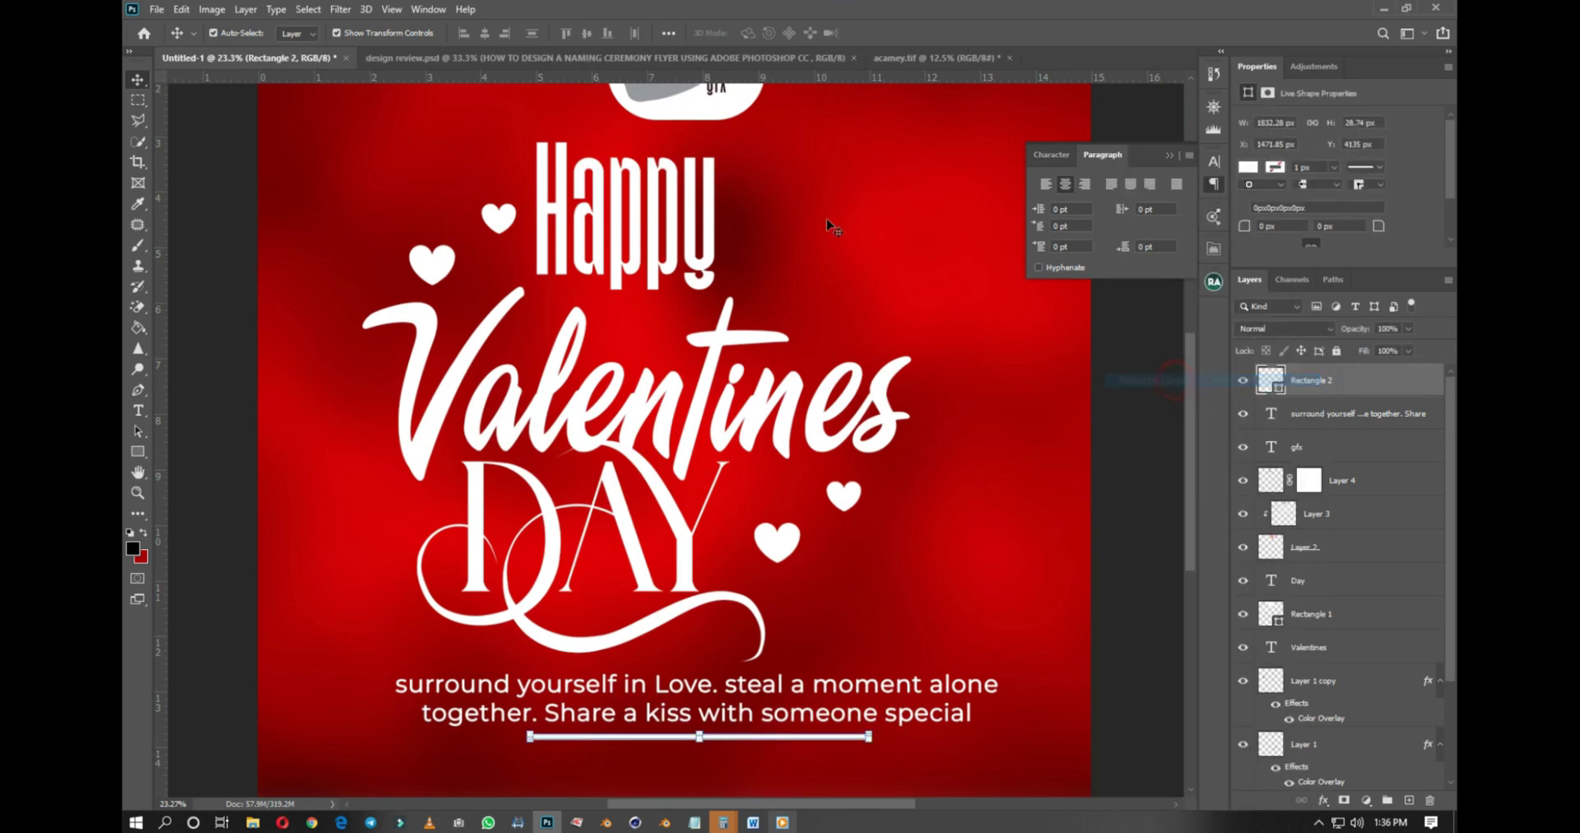
{"action": "left_click", "coordinate": [338, 11]}
{"action": "mouse_move", "coordinate": [395, 189]}
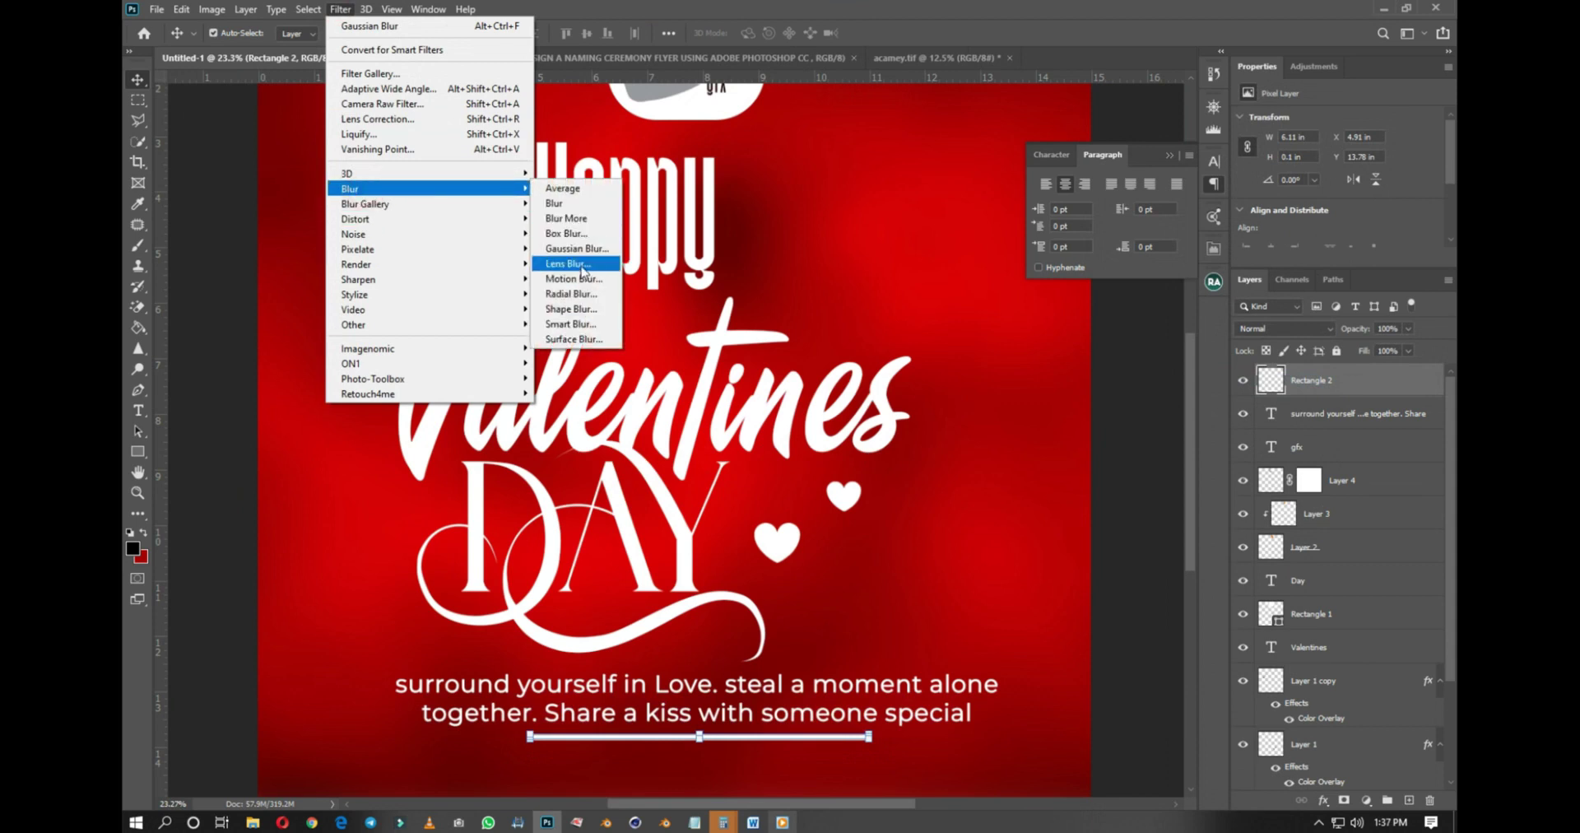
{"action": "left_click", "coordinate": [580, 279]}
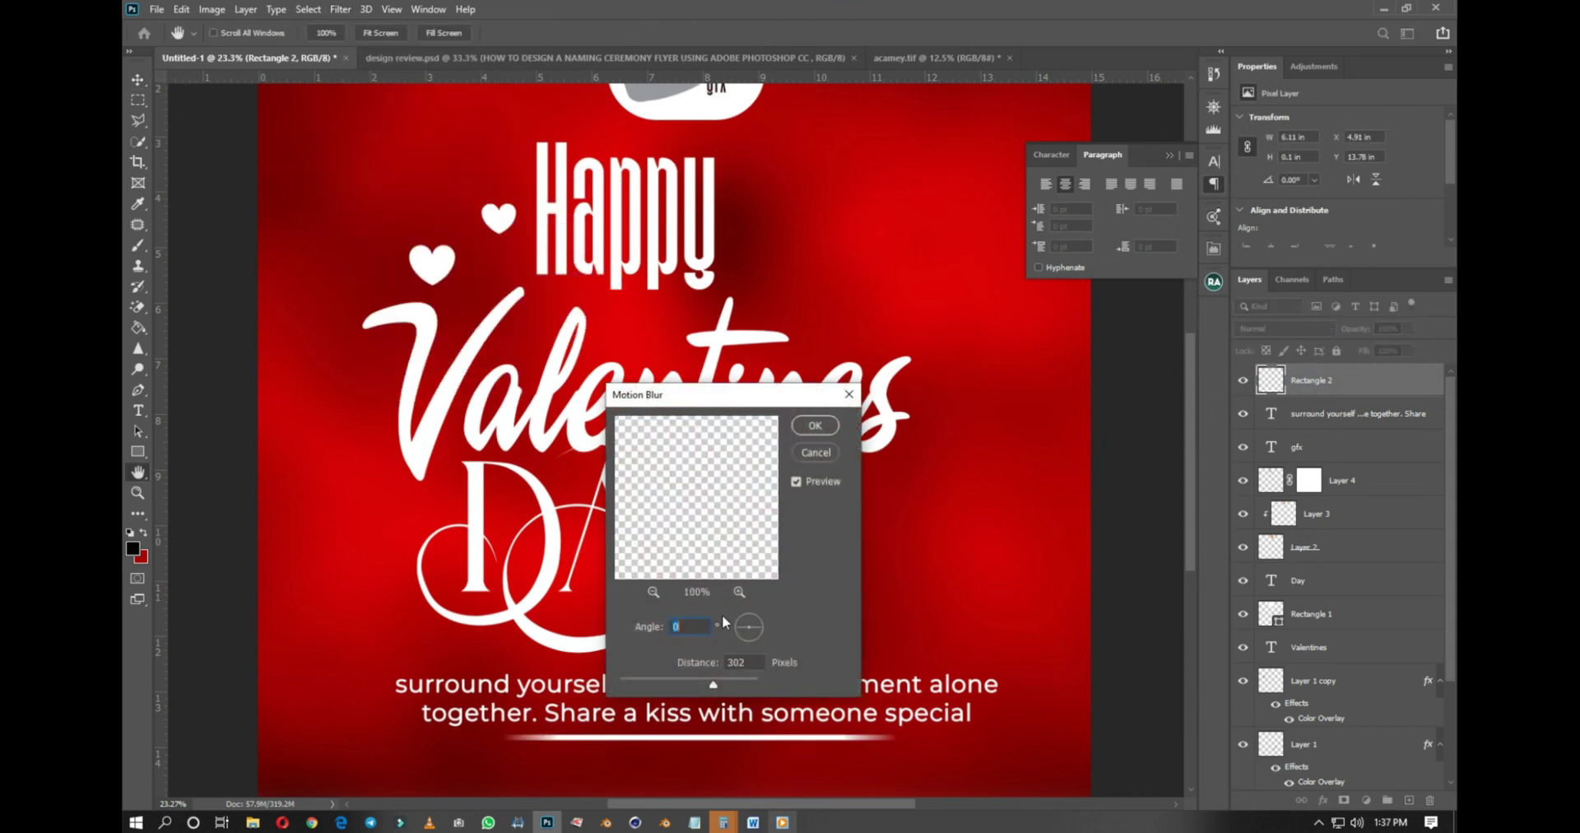
{"action": "left_click_drag", "start_coordinate": [726, 686], "coordinate": [726, 685]}
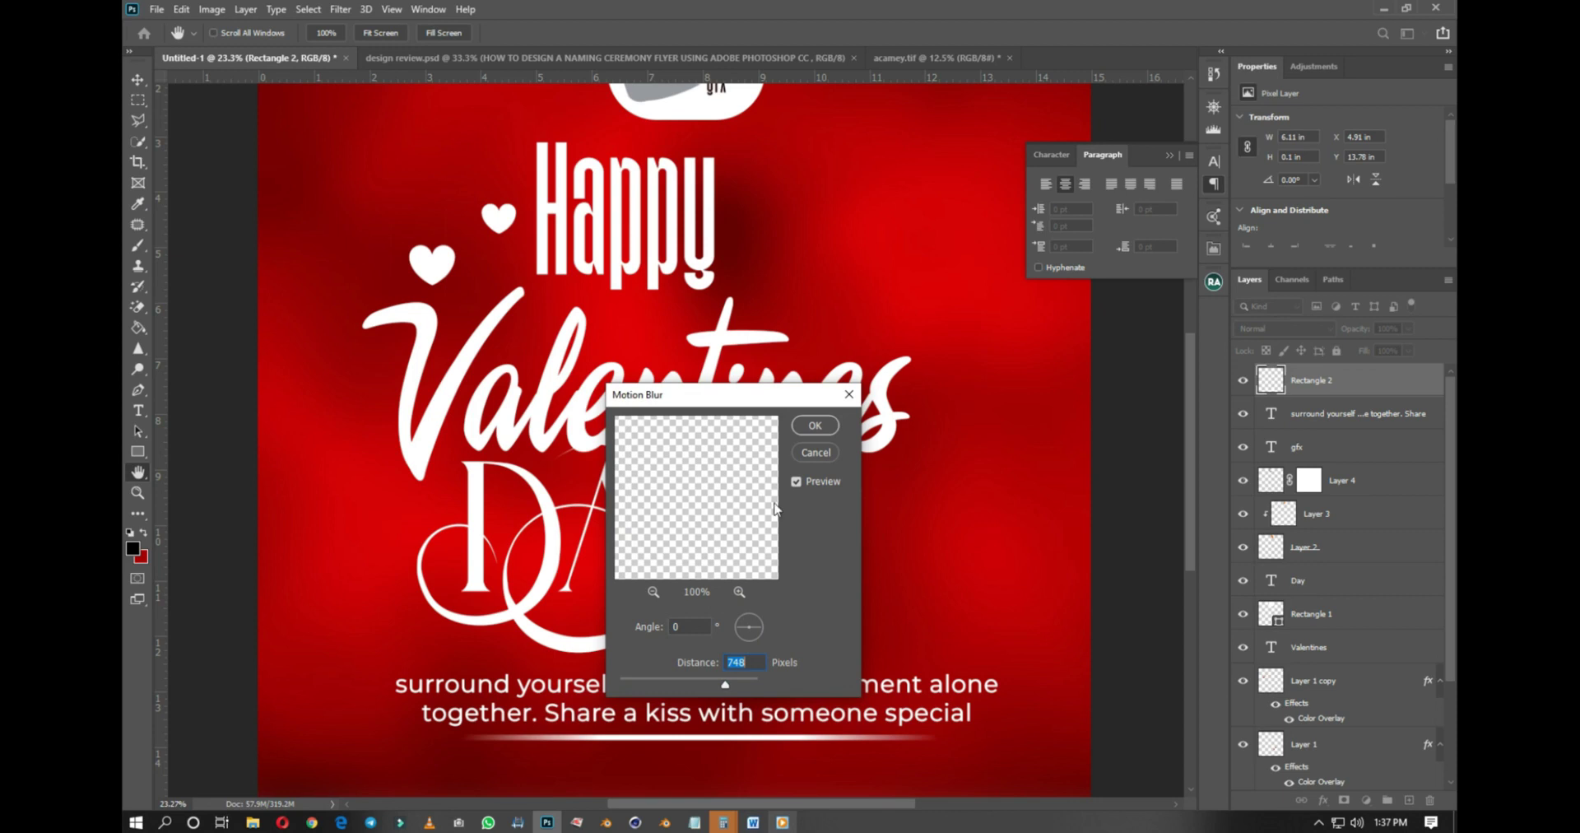
{"action": "left_click", "coordinate": [813, 426]}
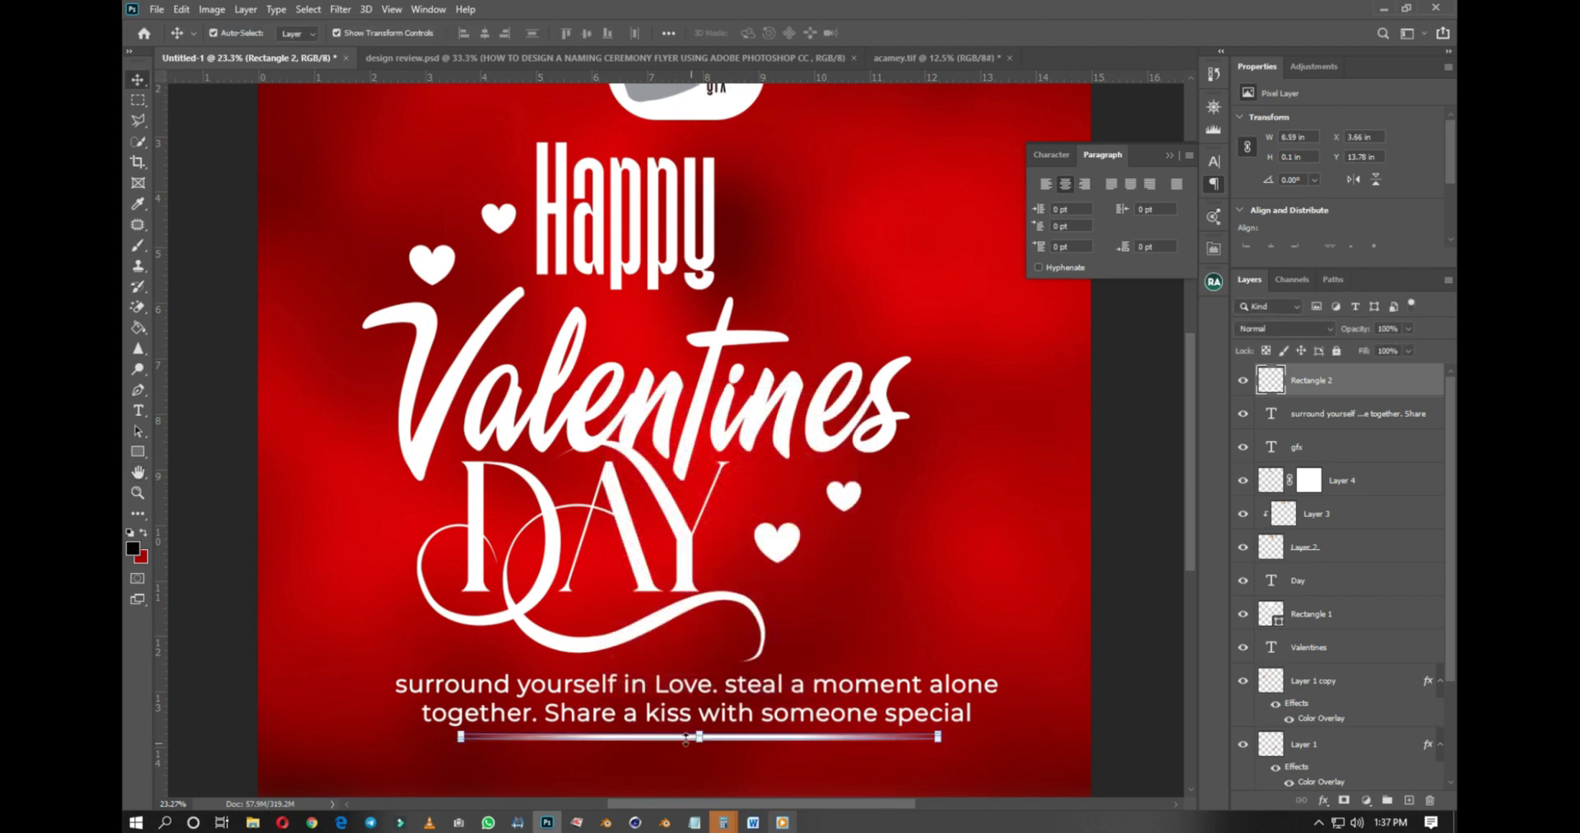
Step: Duplicate the blurred bar above the message, and shift the message and bars down so the two bars closely frame the text
{"action": "left_click_drag", "start_coordinate": [674, 739], "coordinate": [676, 663]}
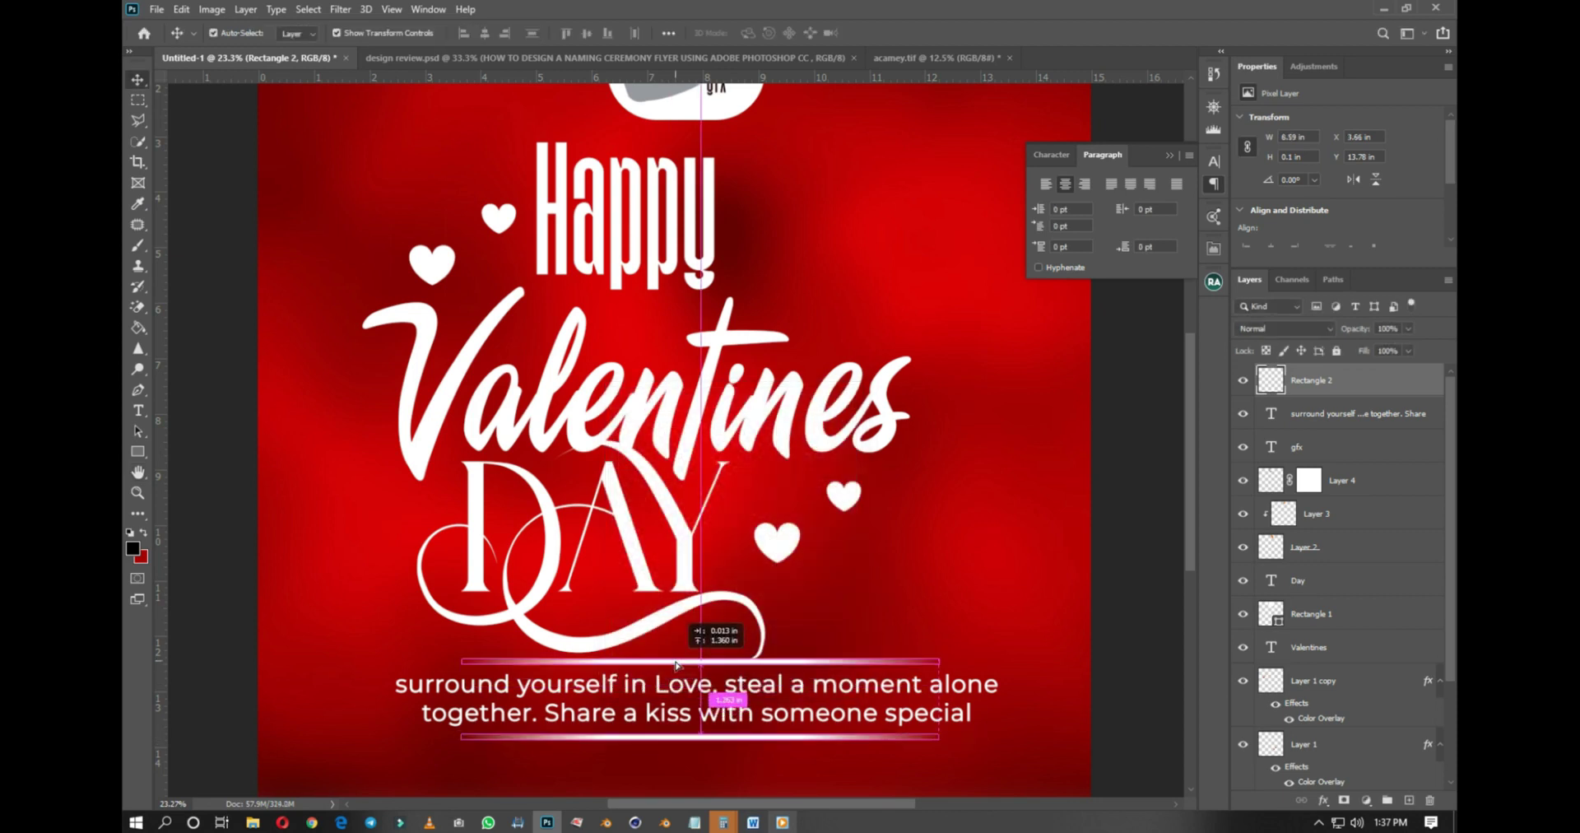
{"action": "mouse_move", "coordinate": [785, 745]}
{"action": "left_mouse_down"}
{"action": "mouse_move", "coordinate": [788, 772]}
{"action": "mouse_move", "coordinate": [775, 711]}
{"action": "mouse_move", "coordinate": [771, 743]}
{"action": "left_mouse_up"}
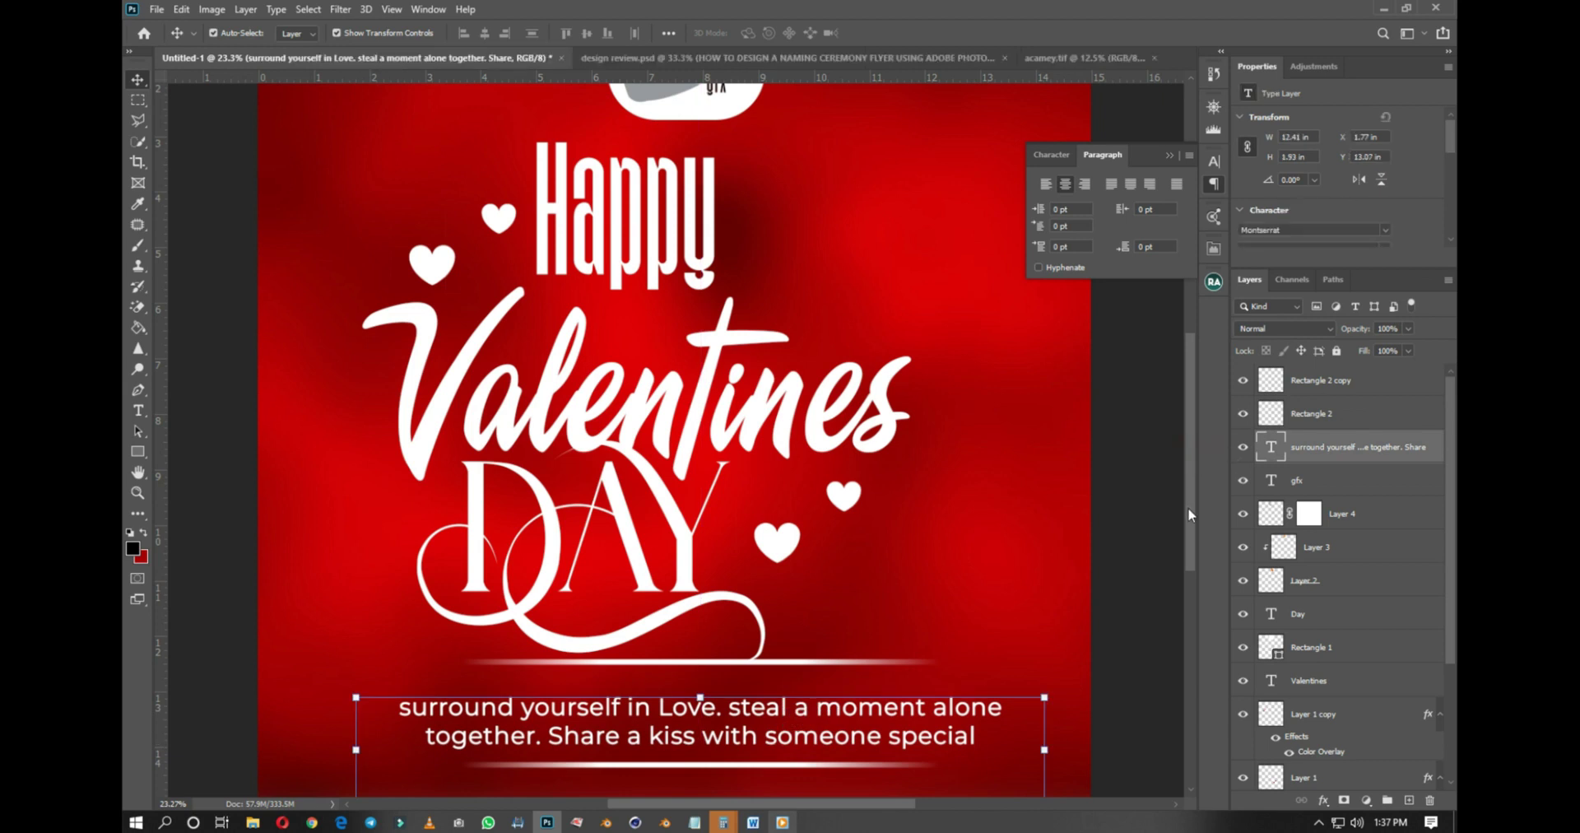
{"action": "scroll", "coordinate": [1188, 507], "scroll_direction": "down", "scroll_amount": 3}
{"action": "left_click", "coordinate": [1139, 458]}
{"action": "scroll", "coordinate": [724, 443], "scroll_direction": "up", "scroll_amount": 1}
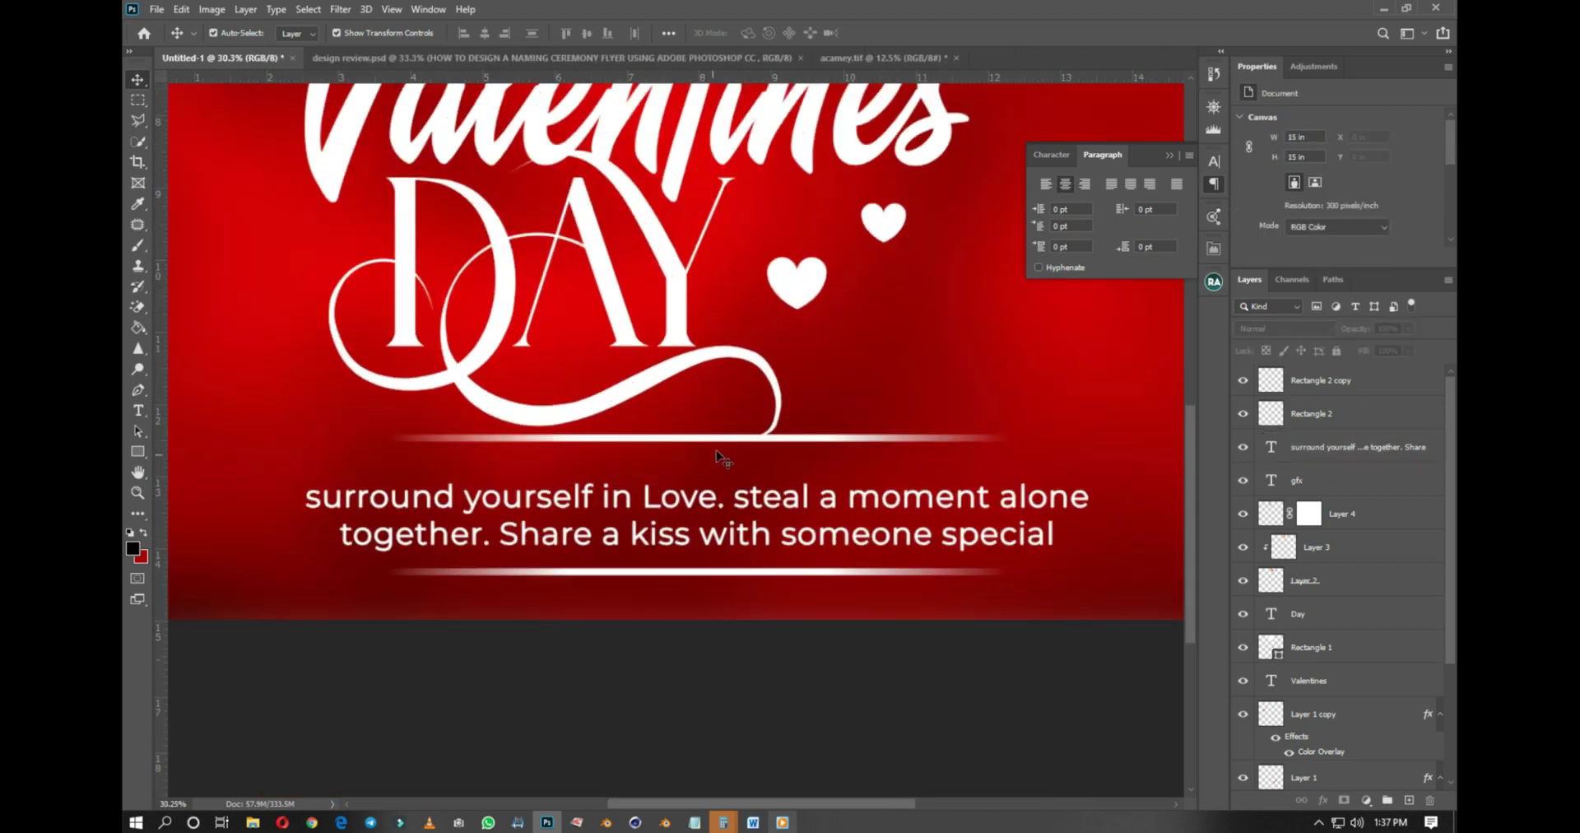
{"action": "left_click", "coordinate": [723, 439]}
{"action": "left_click_drag", "start_coordinate": [724, 438], "coordinate": [725, 460]}
Step: Move the "Day" text slightly right, closer to the flyer's center
{"action": "scroll", "coordinate": [805, 580], "scroll_direction": "down", "scroll_amount": 3}
{"action": "left_click", "coordinate": [999, 606]}
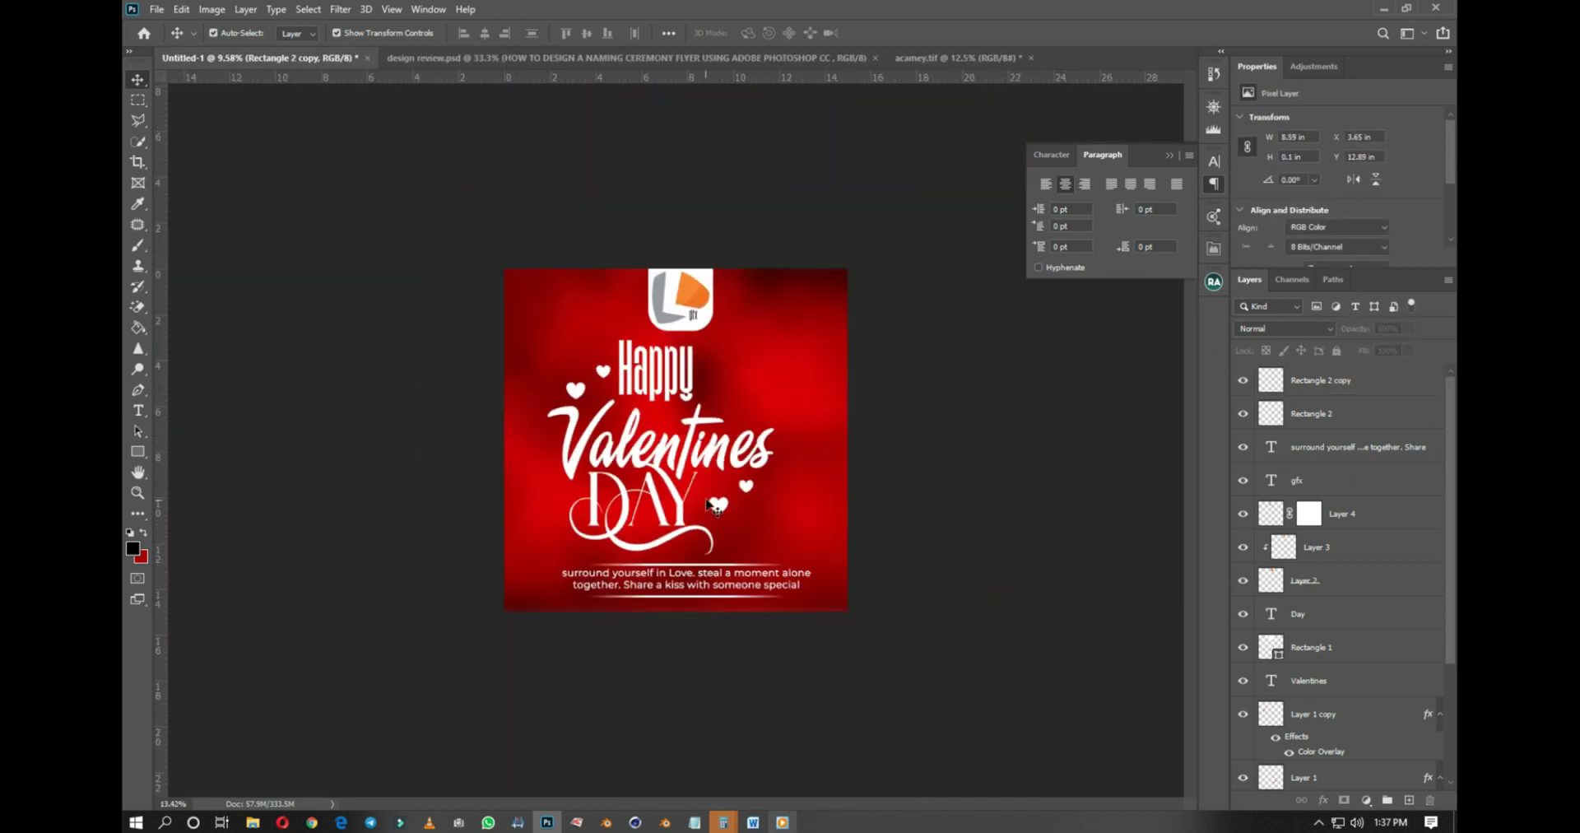
{"action": "scroll", "coordinate": [696, 561], "scroll_direction": "up", "scroll_amount": 1}
{"action": "left_click_drag", "start_coordinate": [681, 566], "coordinate": [702, 566]}
Step: Remove faux bold from the "Valentines" text and move it slightly right
{"action": "left_click", "coordinate": [802, 473]}
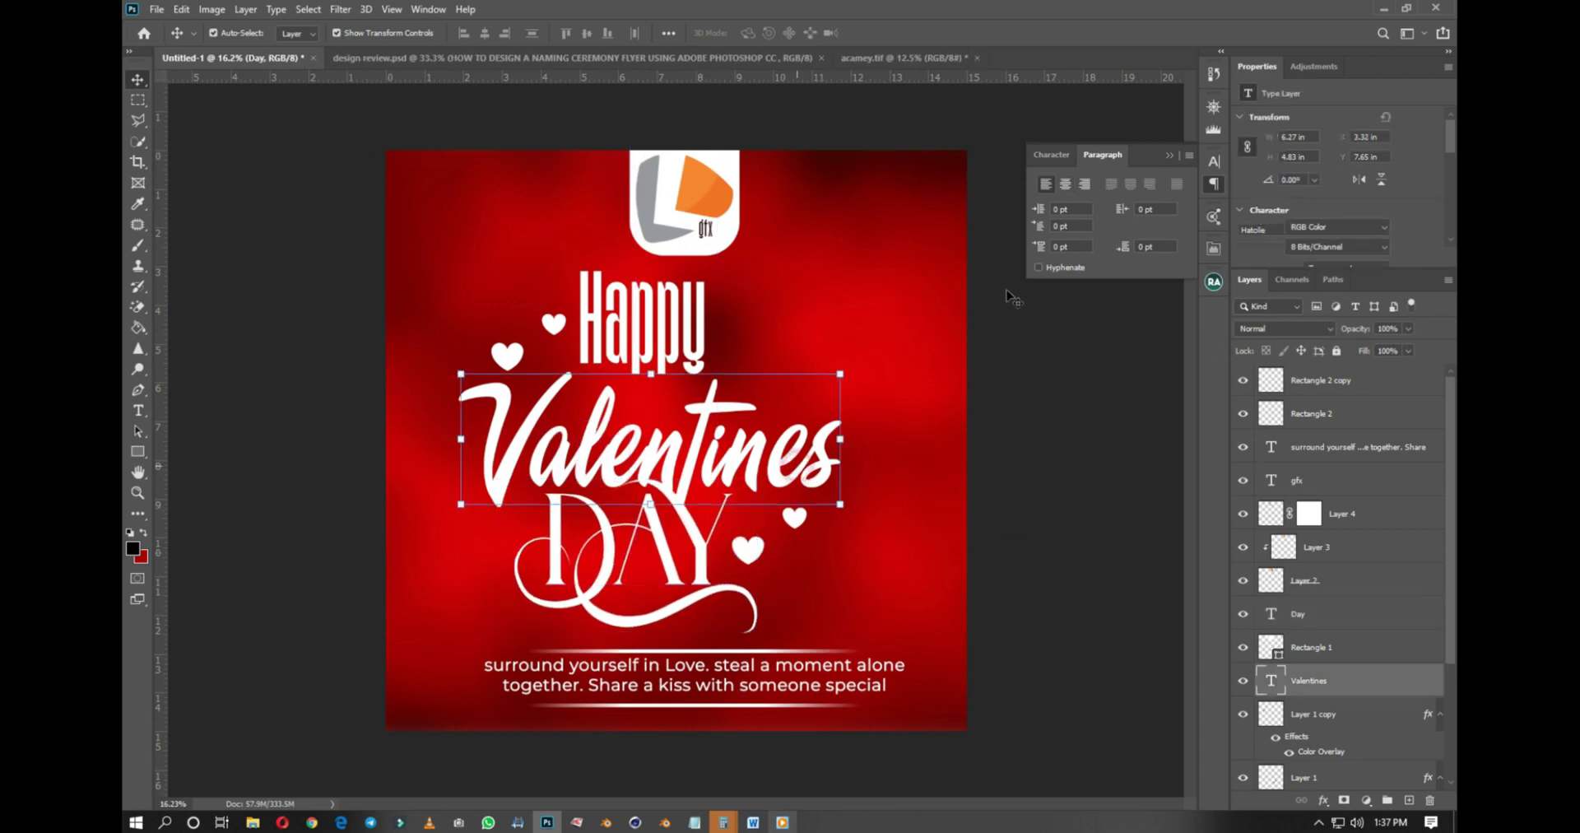
{"action": "left_click", "coordinate": [1050, 155]}
{"action": "left_click", "coordinate": [1048, 270]}
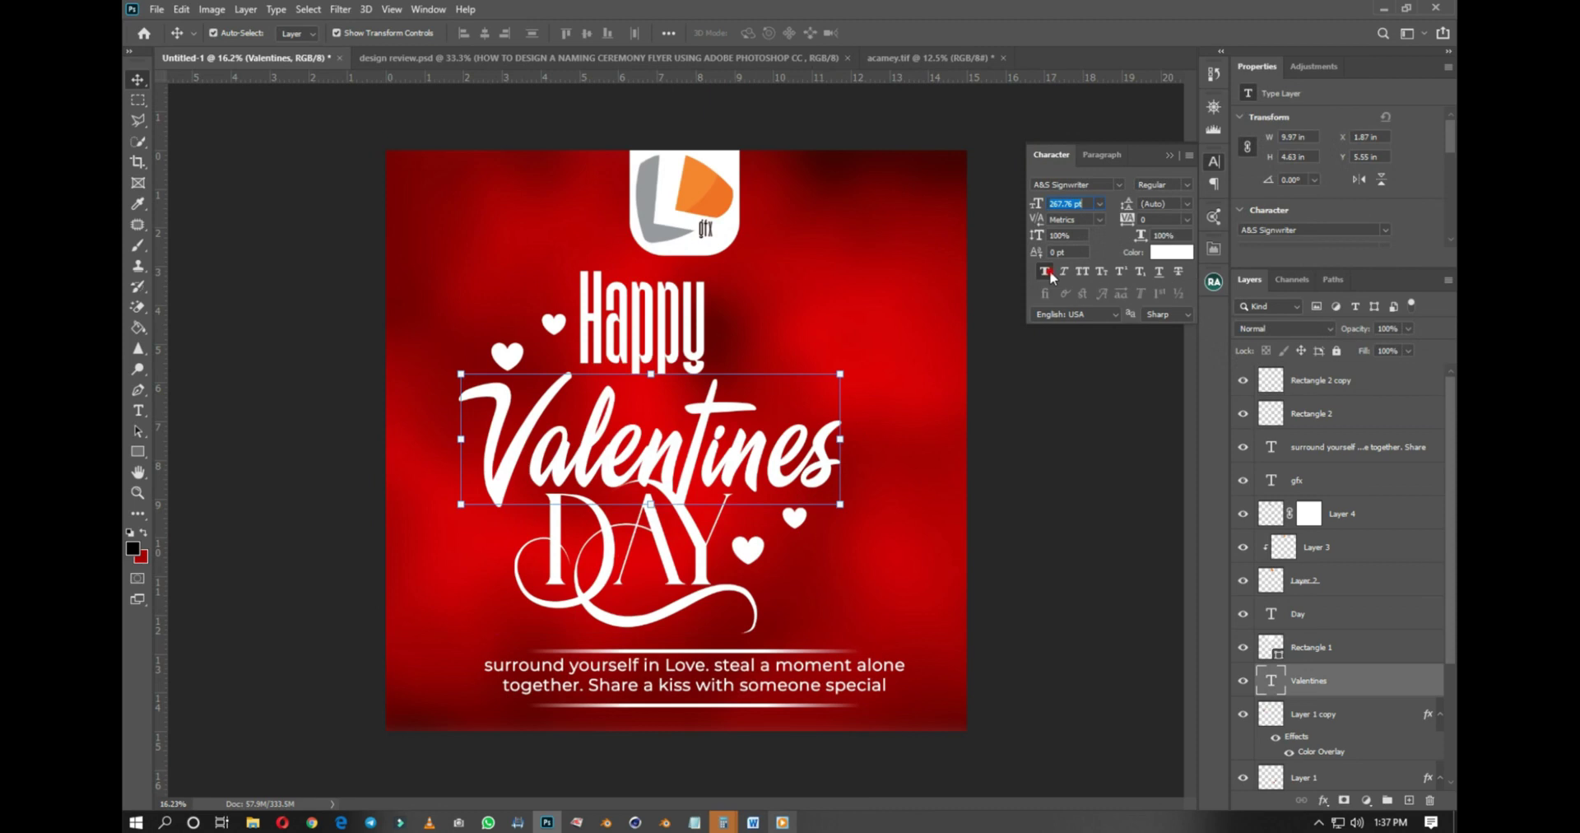
{"action": "left_click", "coordinate": [1047, 409]}
{"action": "left_click_drag", "start_coordinate": [766, 432], "coordinate": [788, 432]}
Step: Move the "Happy" text slightly right so it sits centered beneath the logo badge
{"action": "left_click", "coordinate": [672, 387]}
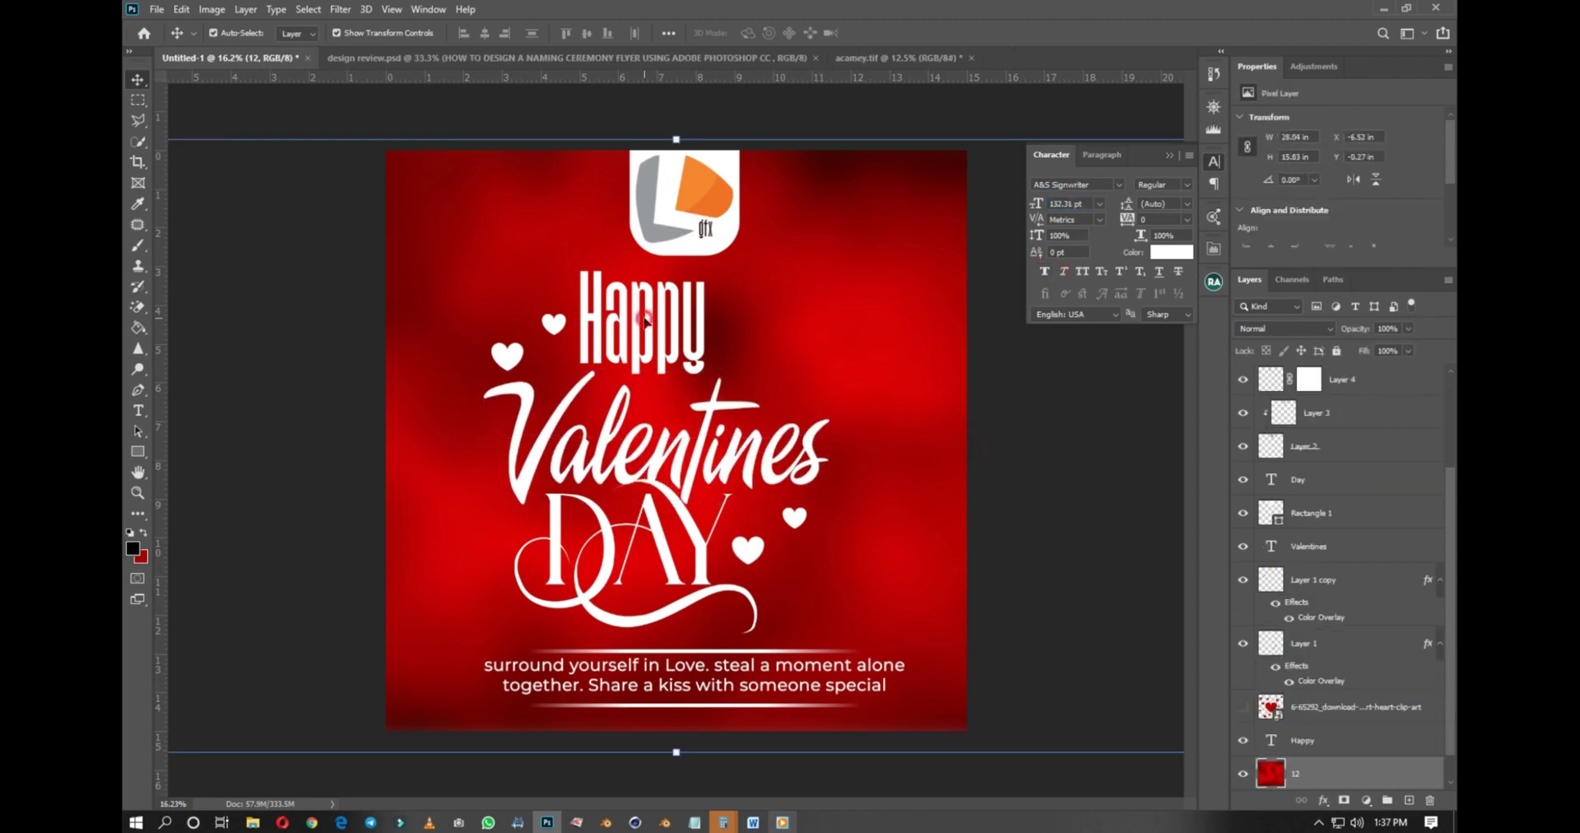
{"action": "left_click", "coordinate": [642, 325]}
{"action": "left_click_drag", "start_coordinate": [689, 322], "coordinate": [719, 322]}
{"action": "left_click", "coordinate": [1025, 590]}
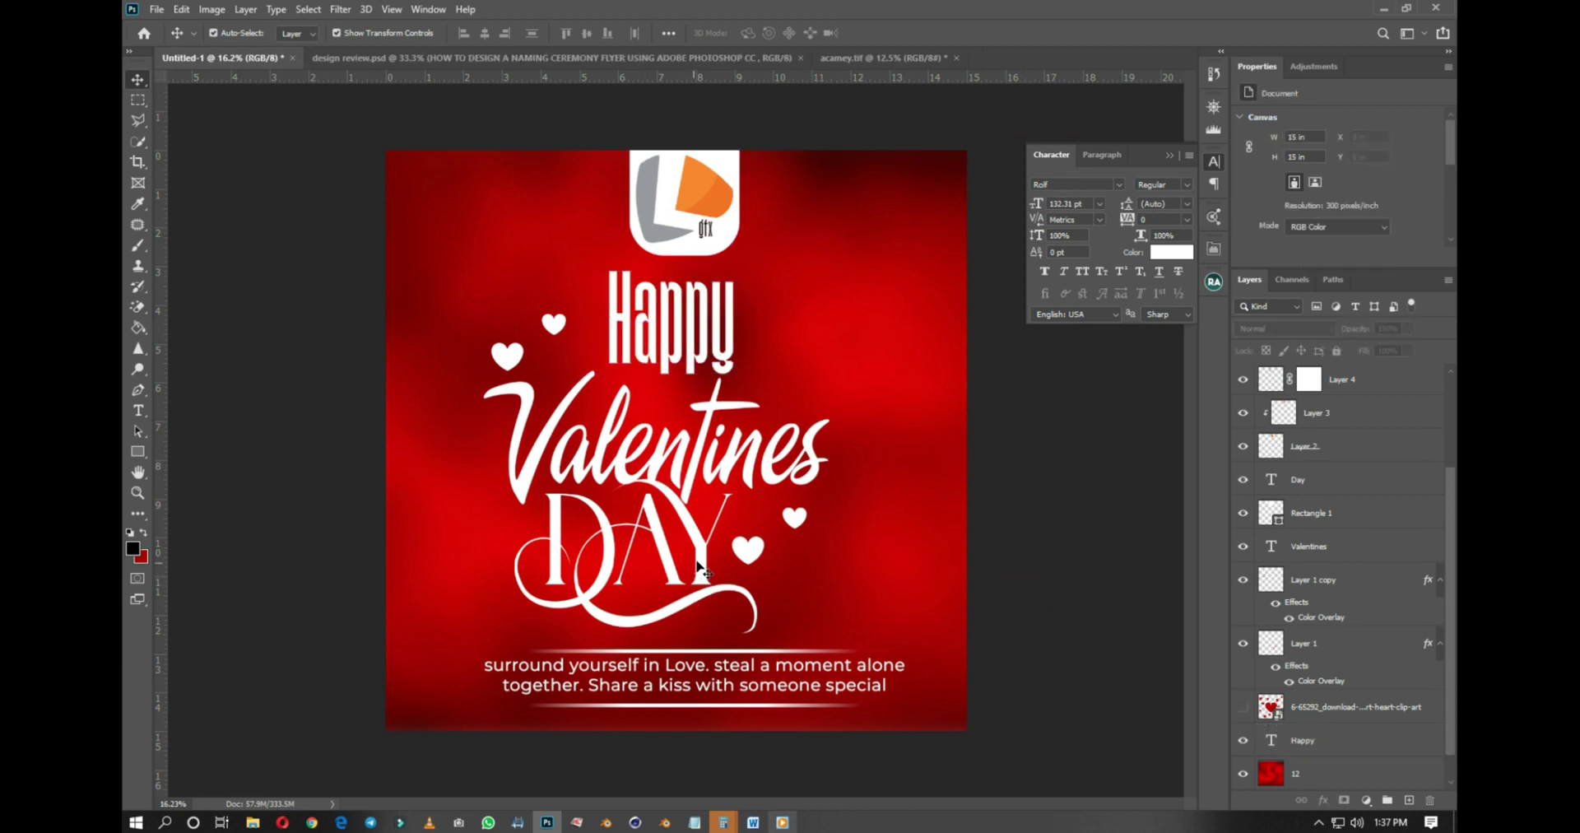
{"action": "left_click", "coordinate": [698, 566]}
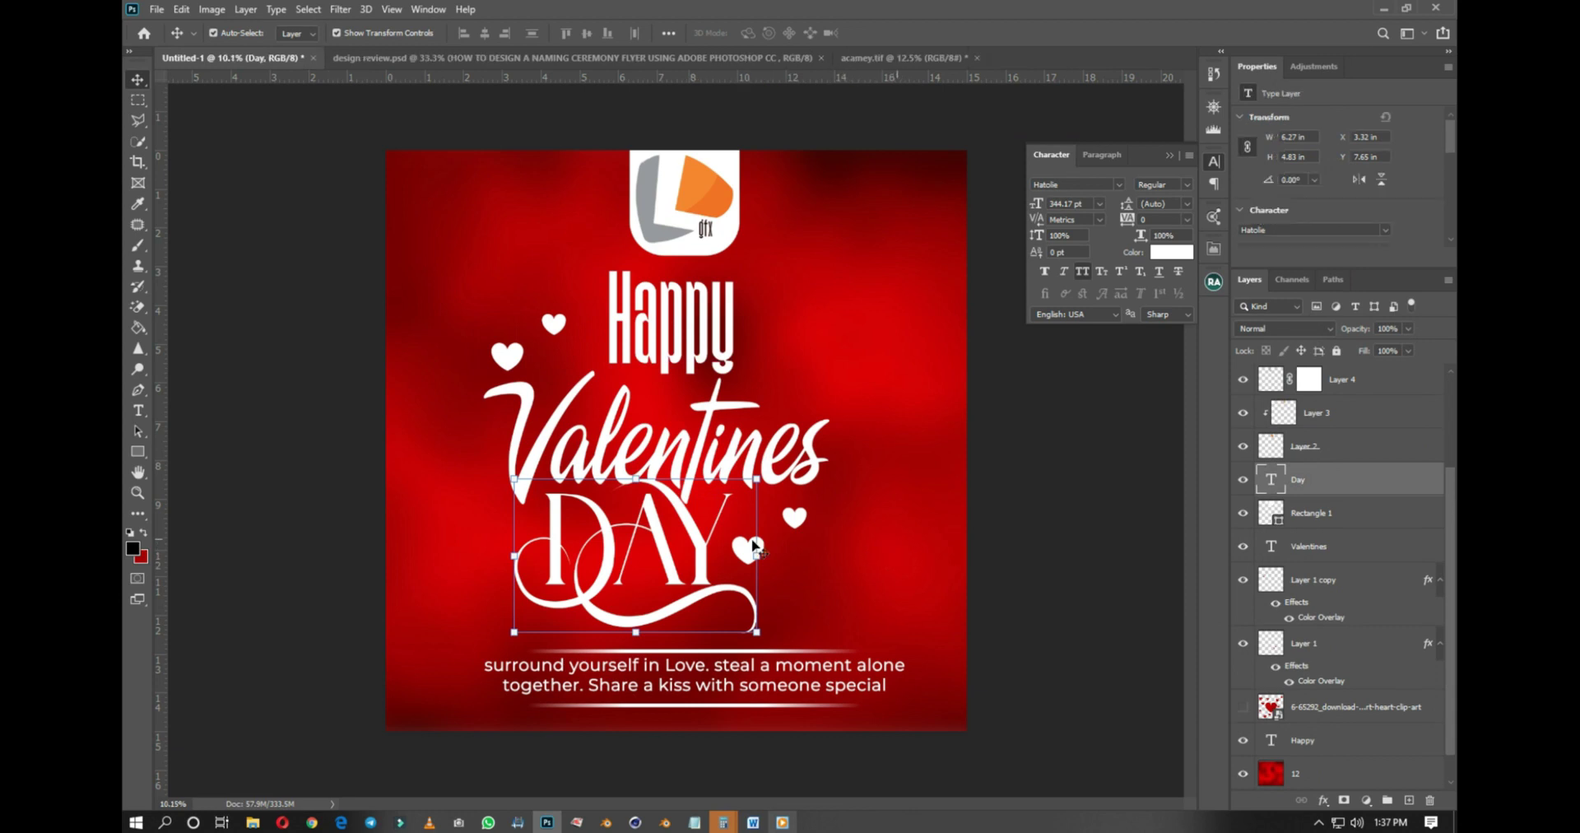
{"action": "scroll", "coordinate": [926, 549], "scroll_direction": "down", "scroll_amount": 2}
{"action": "left_click", "coordinate": [794, 539]}
{"action": "scroll", "coordinate": [783, 537], "scroll_direction": "up", "scroll_amount": 1}
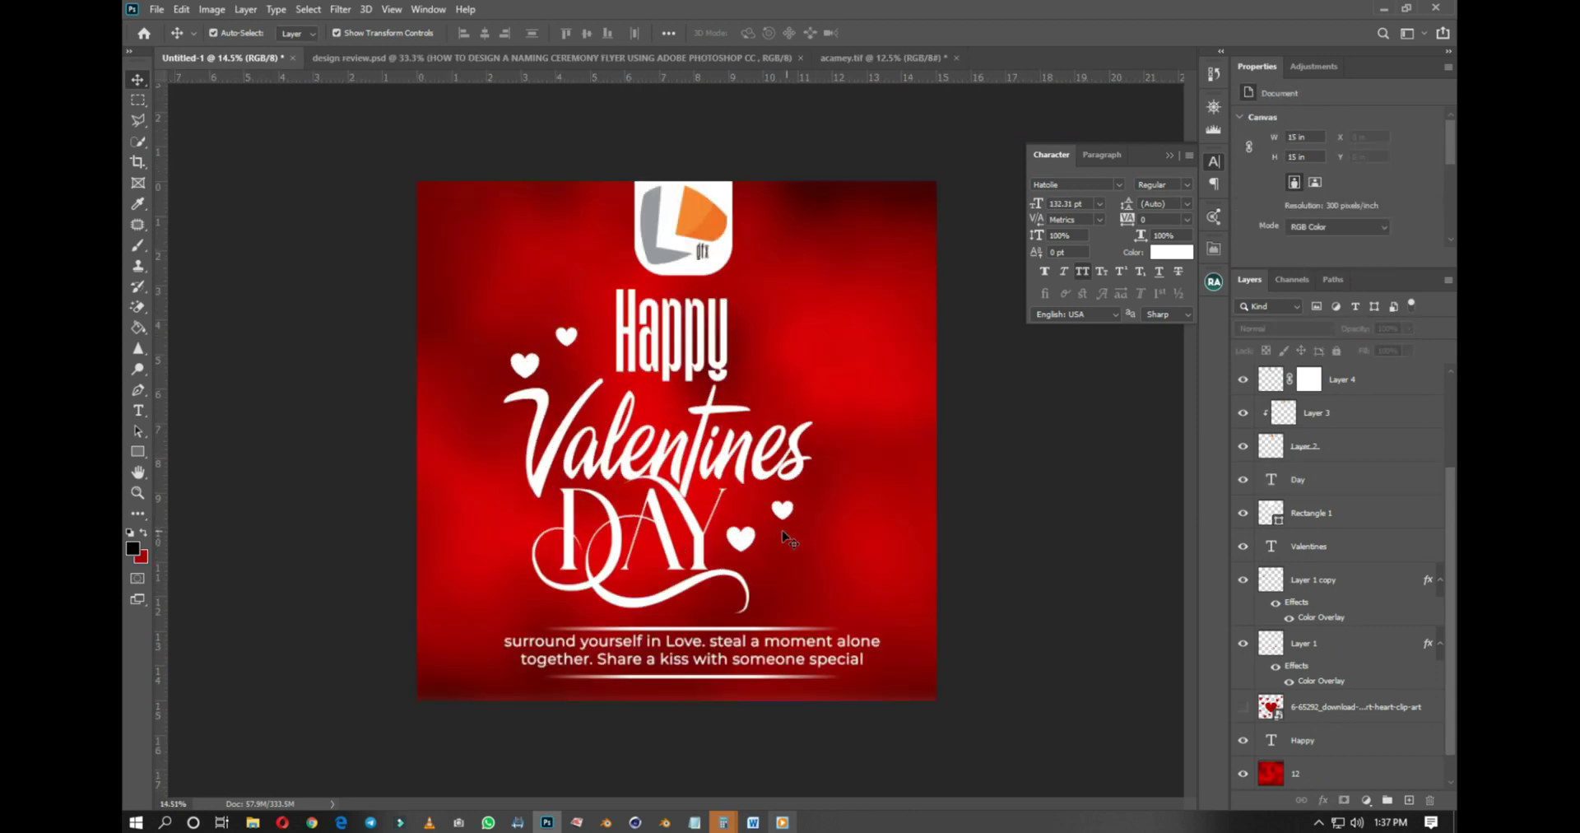
{"action": "scroll", "coordinate": [1383, 658], "scroll_direction": "up", "scroll_amount": 2}
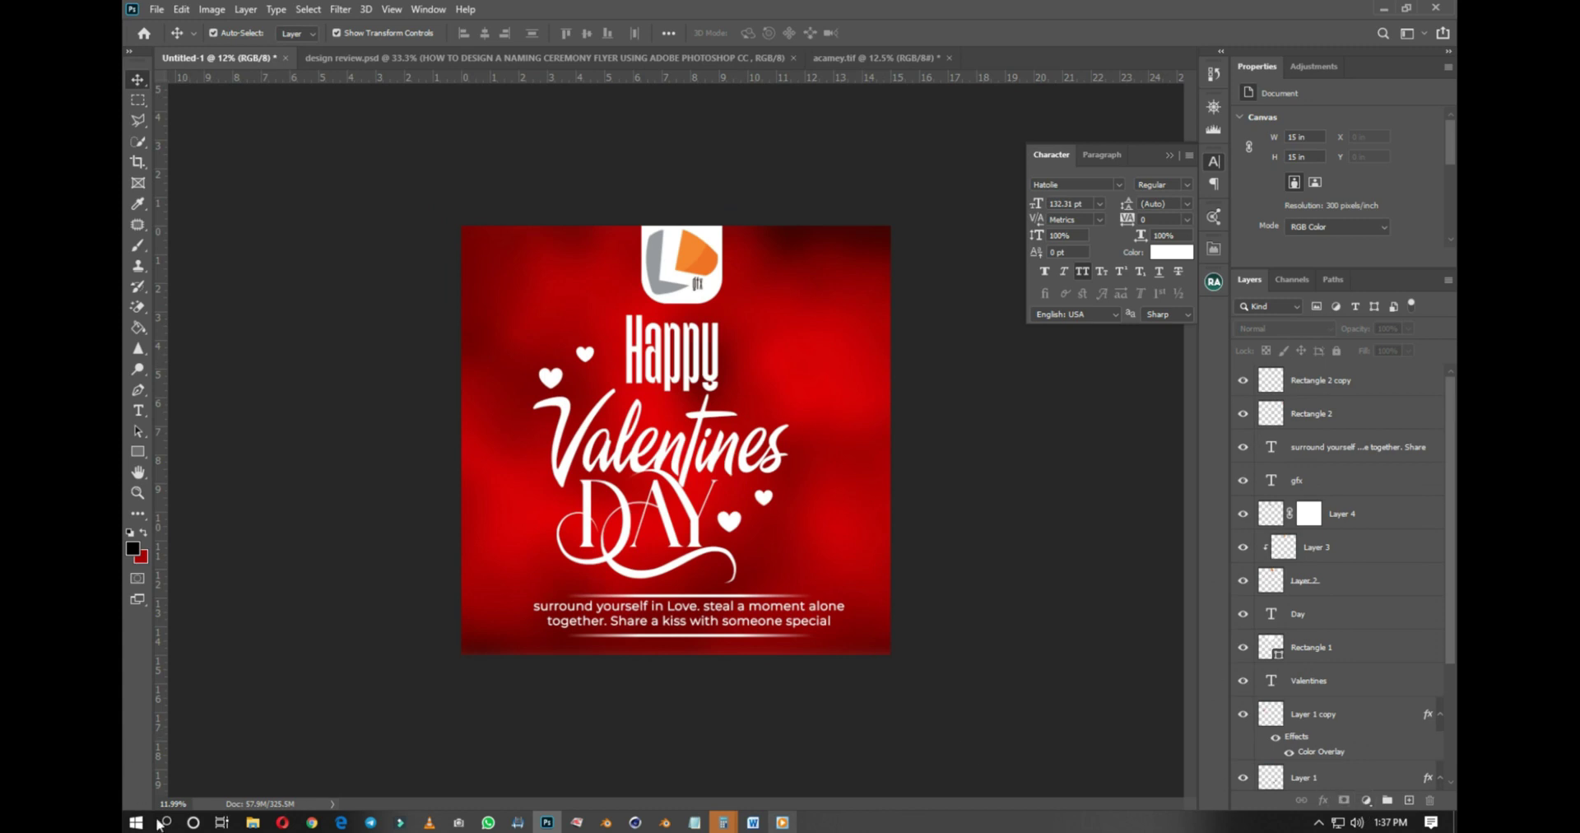
Step: Place the red-bubble-hearts image from the Desktop valentines folder, enlarge it to about 16.1 in square and shift it left
{"action": "left_click", "coordinate": [253, 823]}
{"action": "left_click", "coordinate": [253, 445]}
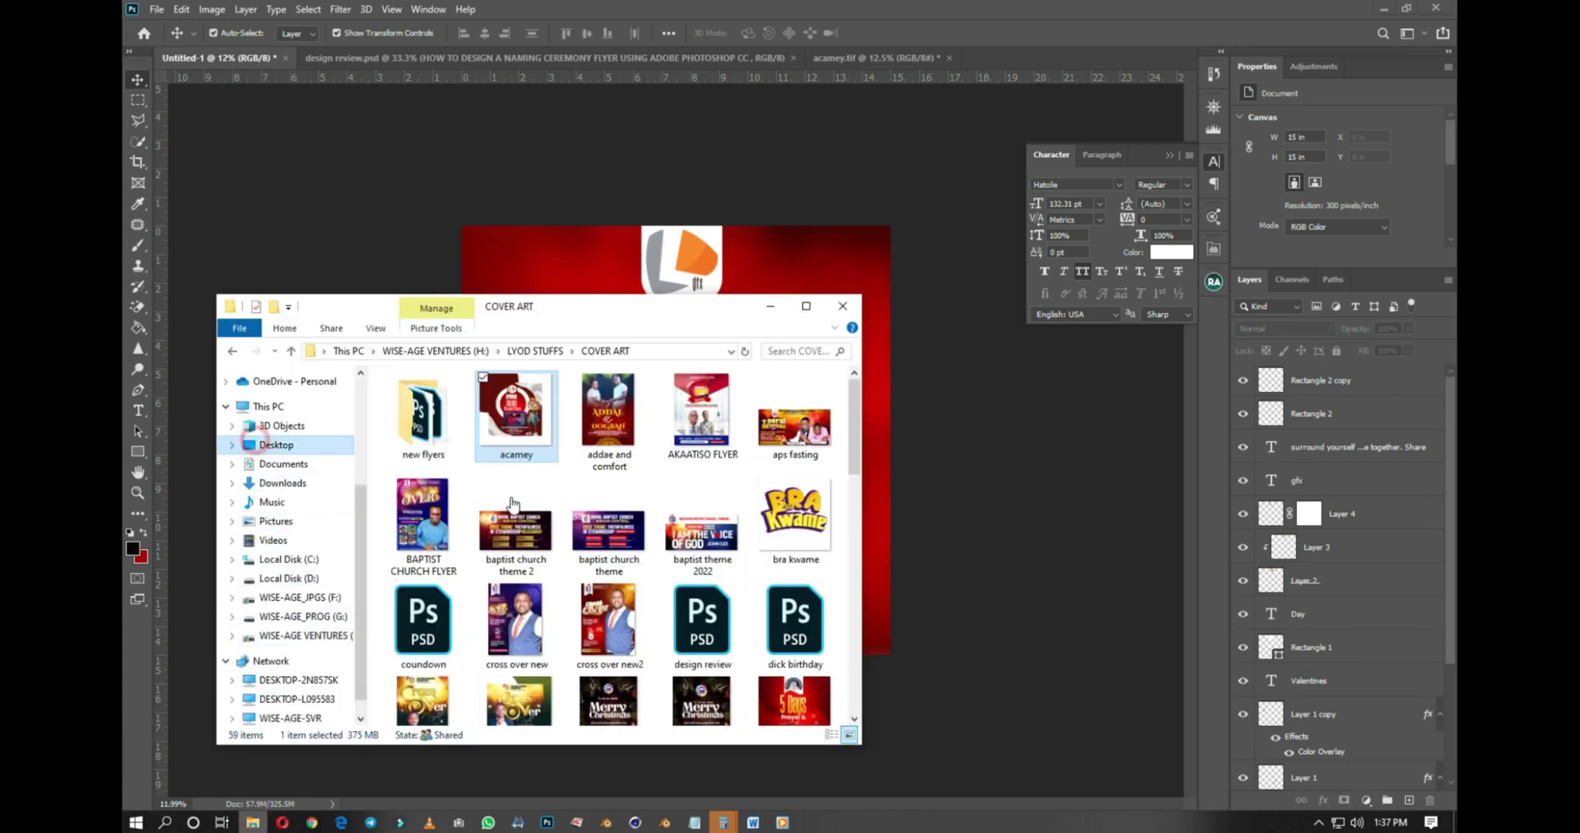
{"action": "double_click", "coordinate": [592, 445]}
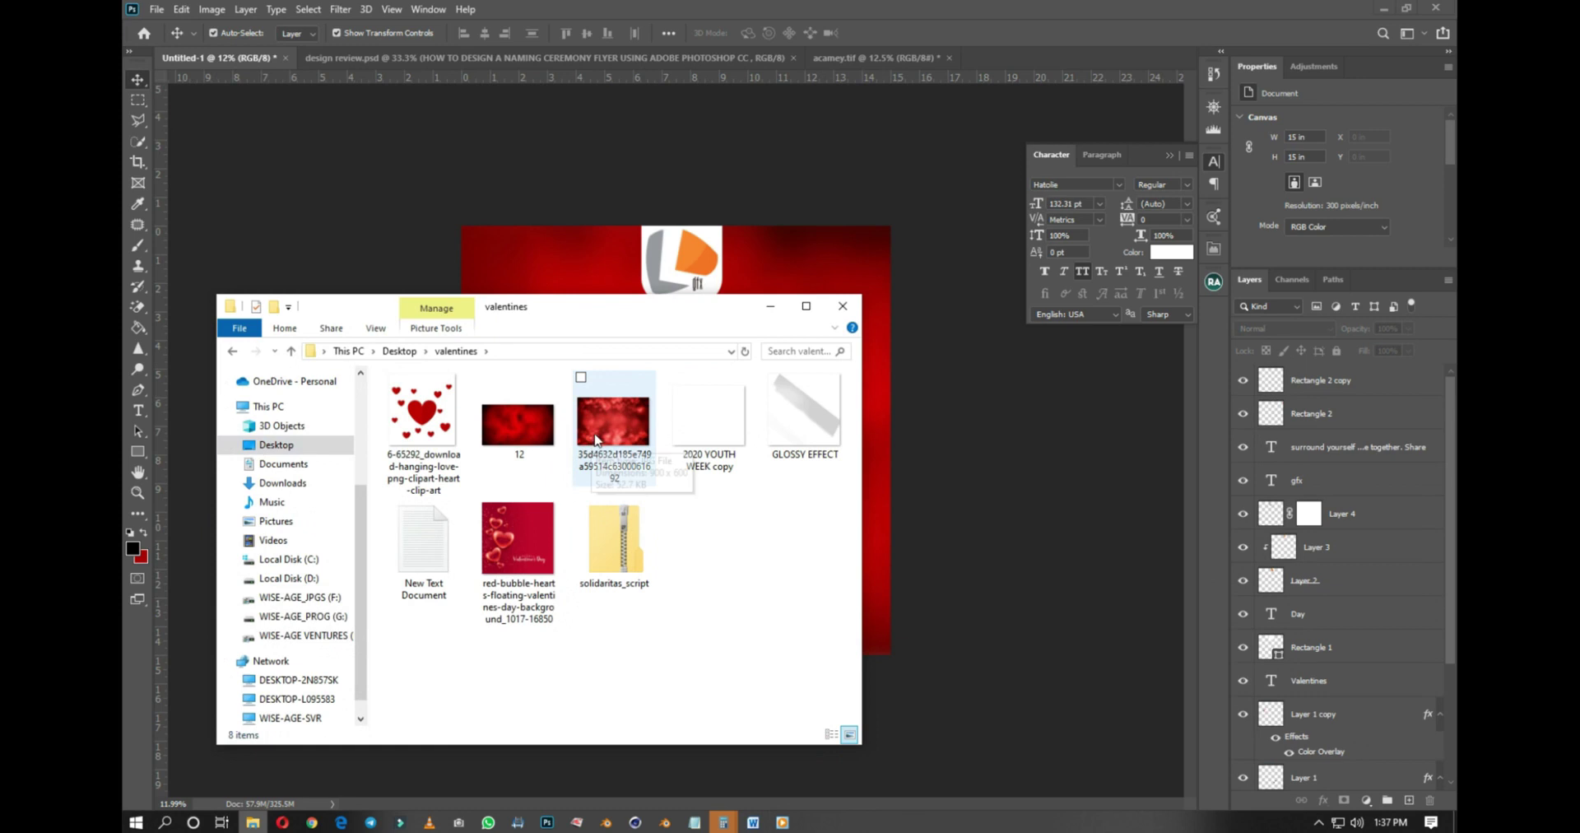
{"action": "left_click_drag", "start_coordinate": [509, 558], "coordinate": [551, 262]}
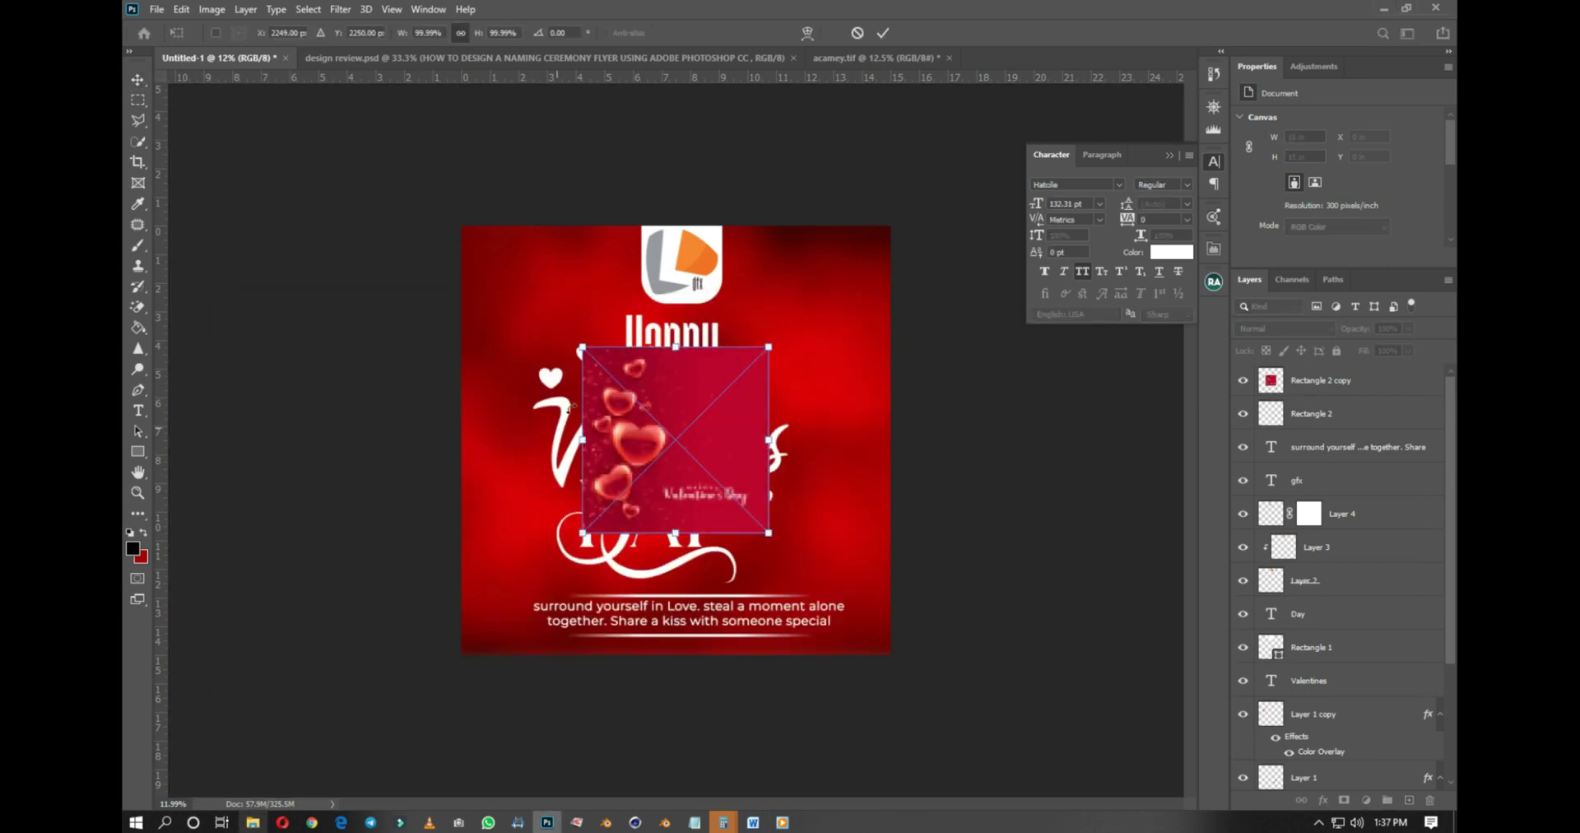
{"action": "left_click_drag", "start_coordinate": [768, 346], "coordinate": [885, 226]}
{"action": "left_click_drag", "start_coordinate": [783, 493], "coordinate": [743, 493]}
{"action": "left_click_drag", "start_coordinate": [852, 227], "coordinate": [872, 214]}
Step: Set the hearts image's blend mode to Color Burn and move its layer between the "Happy" text and background layer 12
{"action": "left_click", "coordinate": [1273, 329]}
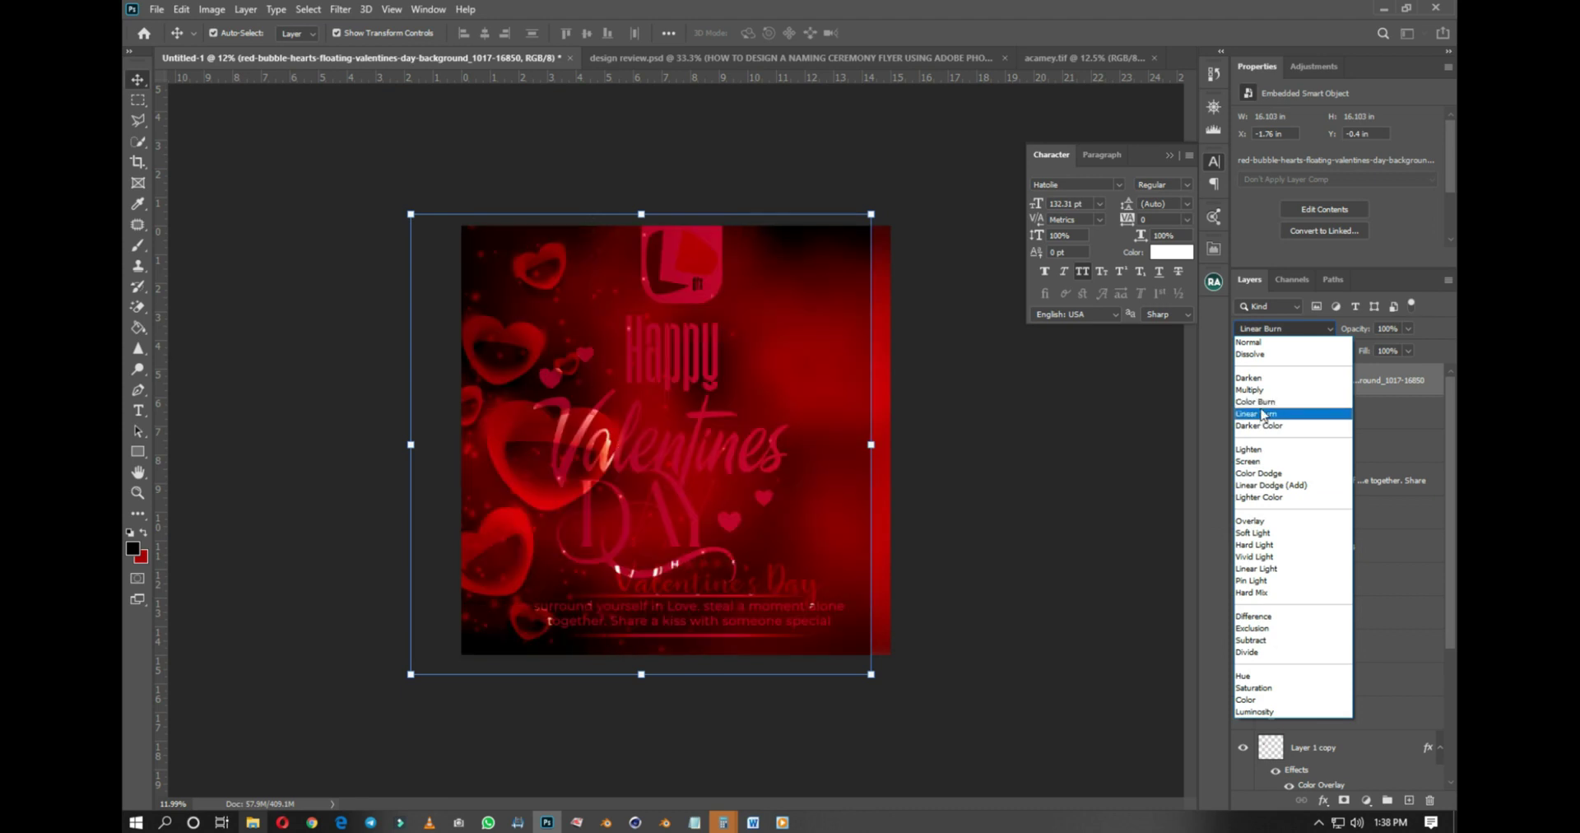
{"action": "key", "text": "Up"}
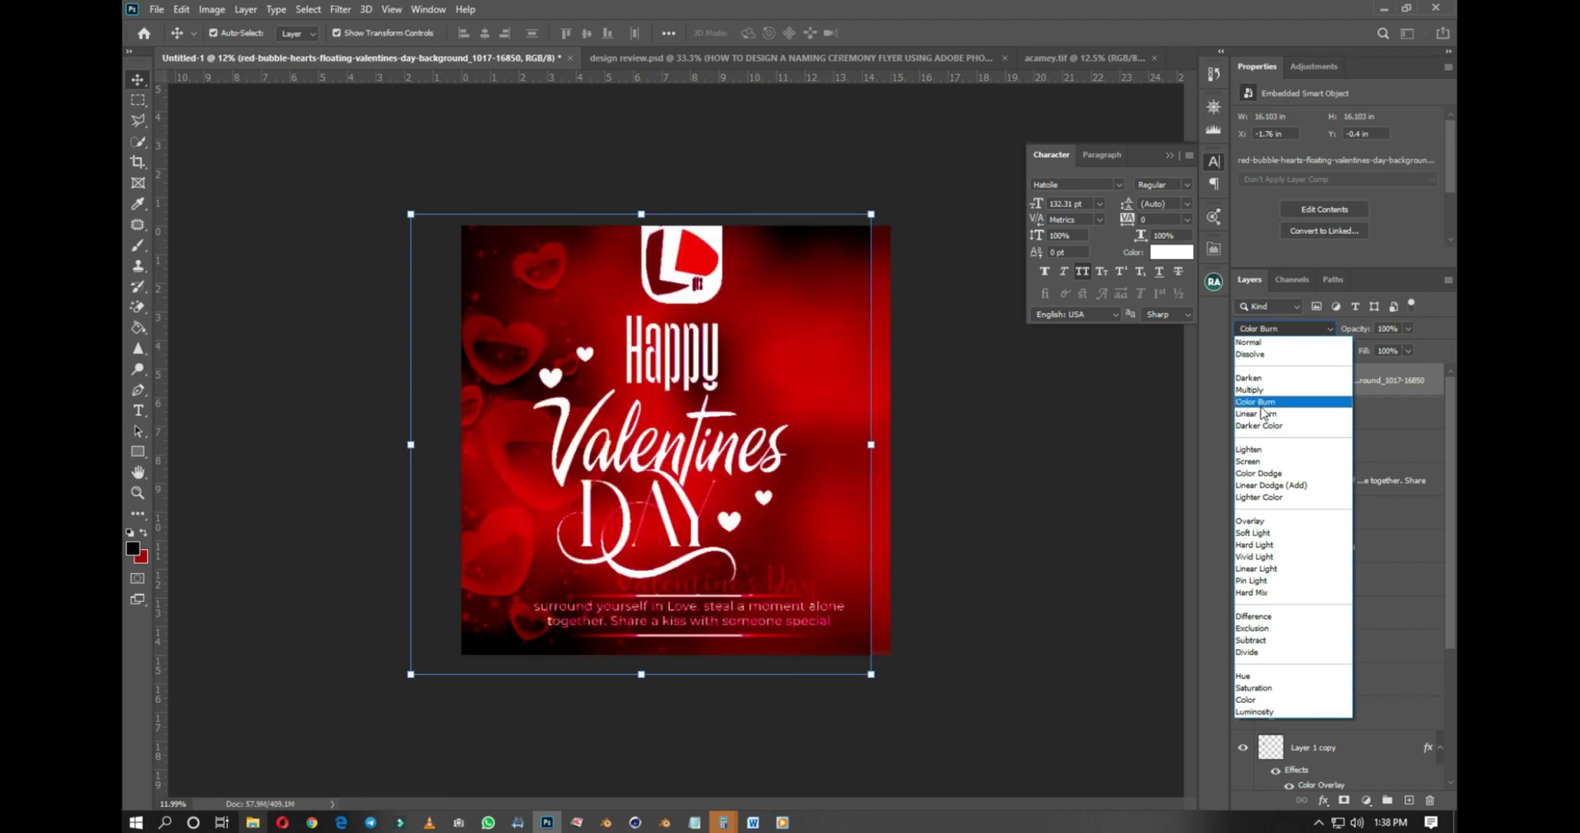
{"action": "key", "text": "Return"}
{"action": "left_click_drag", "start_coordinate": [1353, 383], "coordinate": [1285, 749]}
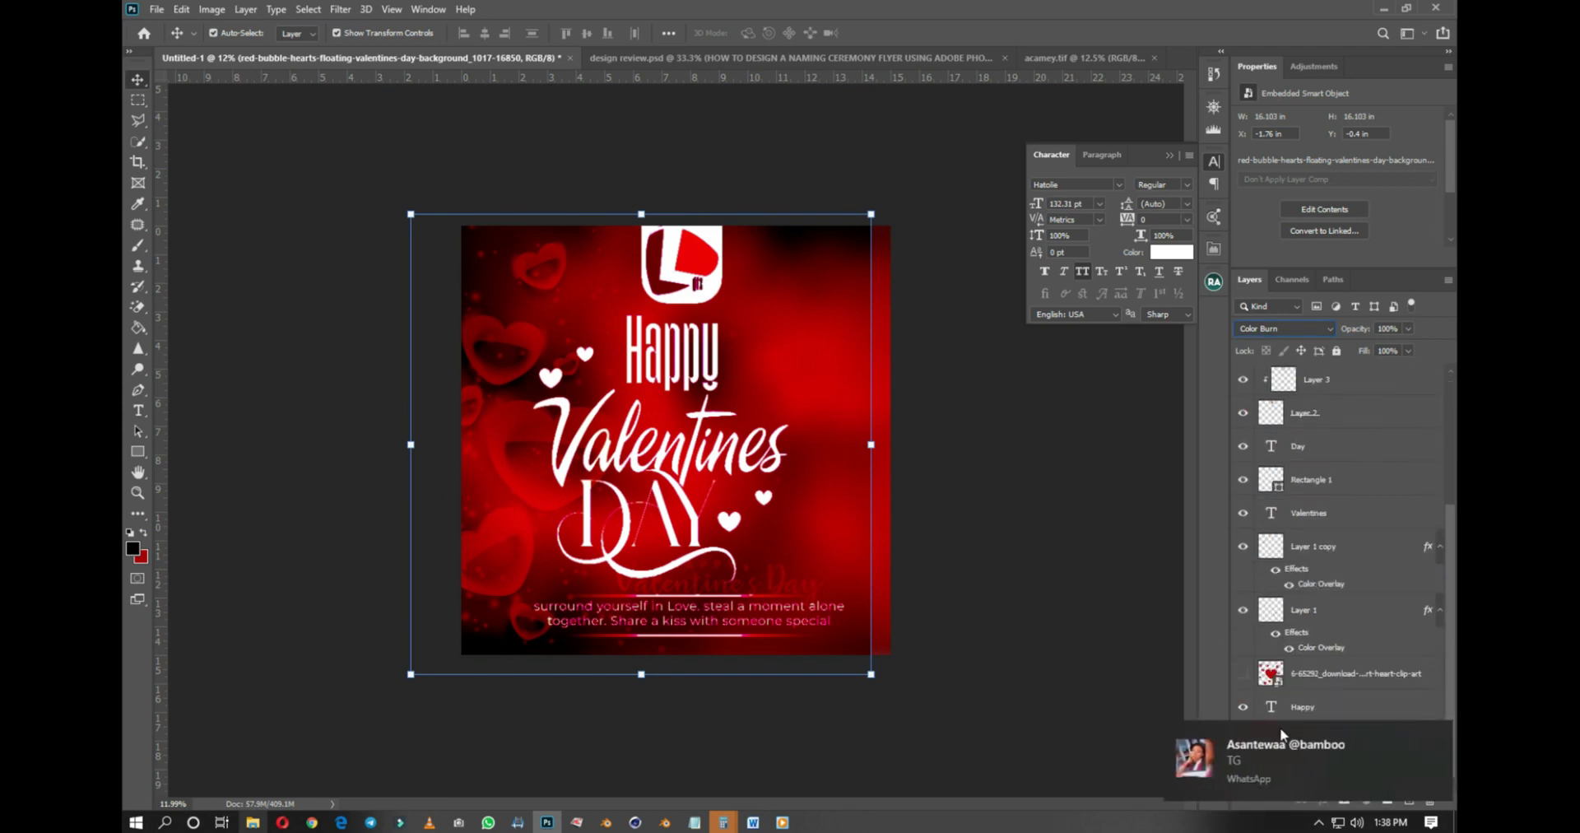
{"action": "left_click", "coordinate": [1423, 735]}
{"action": "left_click_drag", "start_coordinate": [1309, 743], "coordinate": [1300, 697]}
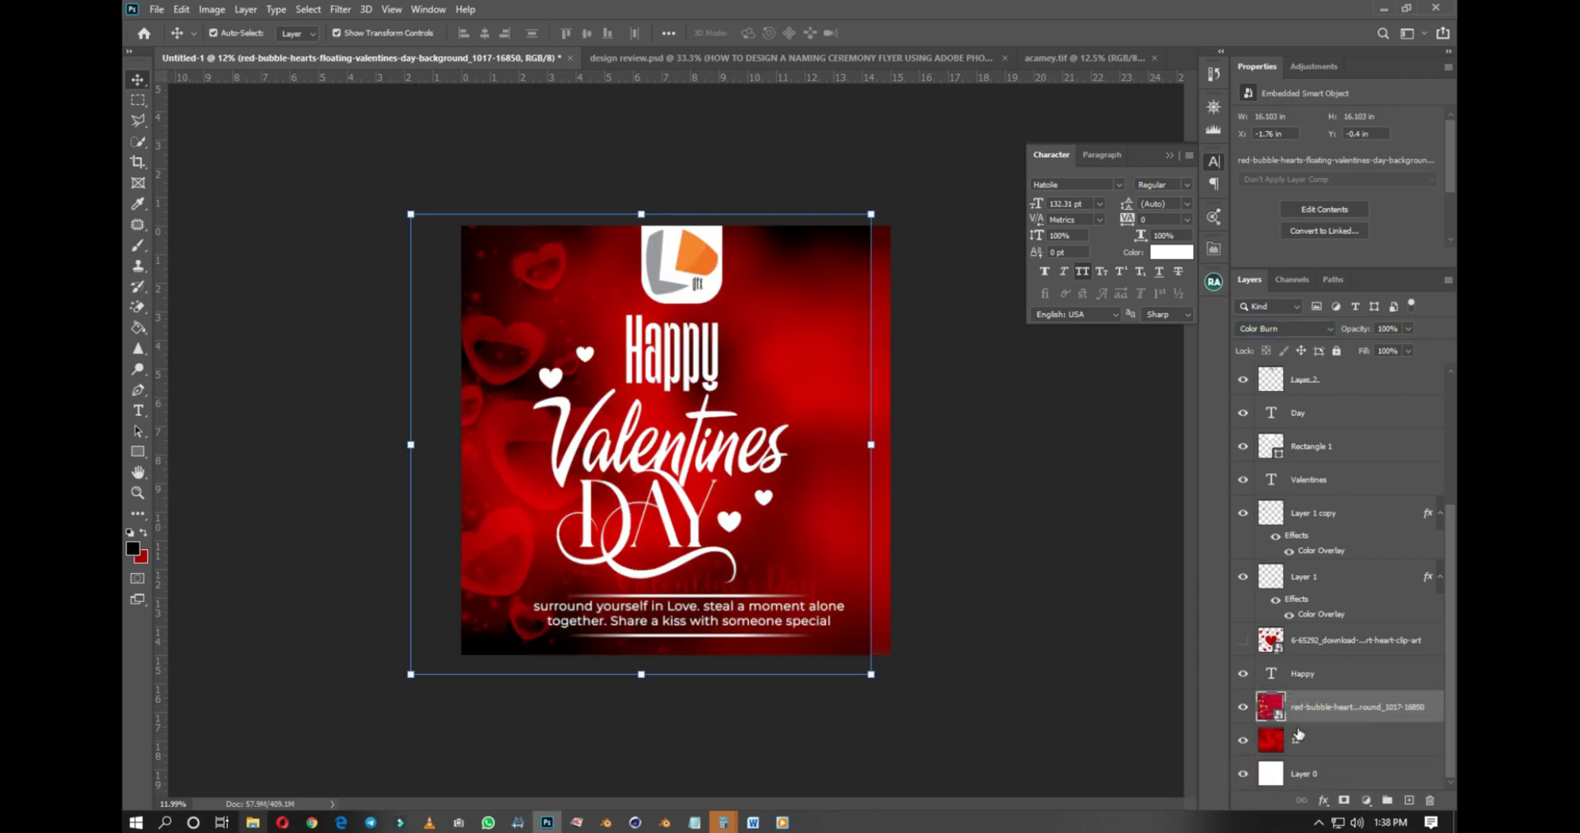
Step: Lower the hearts image layer's opacity to 42% and rasterize the layer
{"action": "left_click", "coordinate": [1404, 328]}
{"action": "left_click_drag", "start_coordinate": [1392, 344], "coordinate": [1368, 352]}
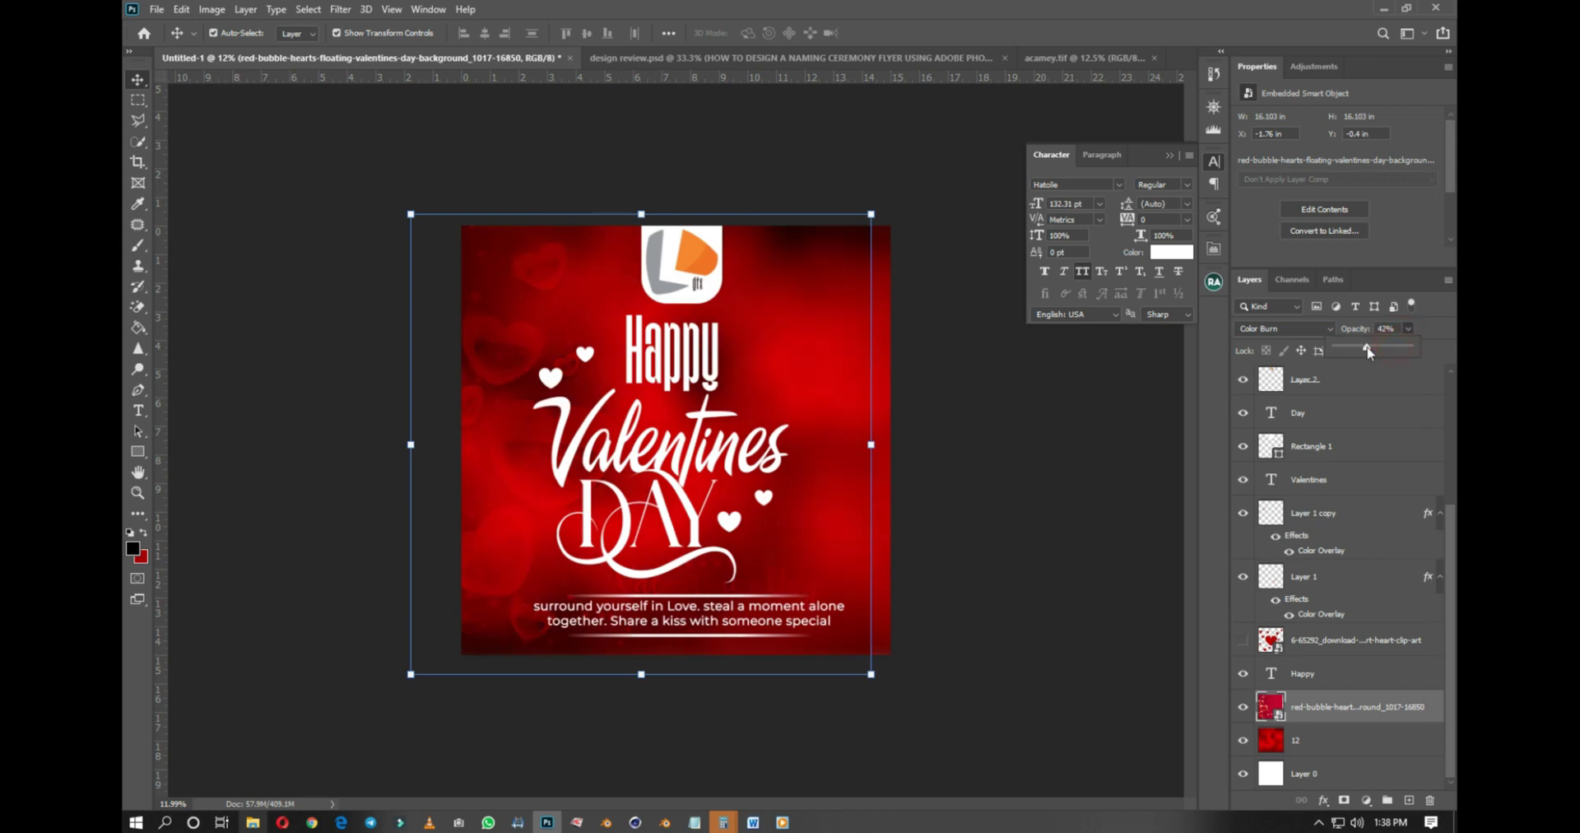
{"action": "right_click", "coordinate": [1360, 711]}
{"action": "left_click", "coordinate": [1092, 314]}
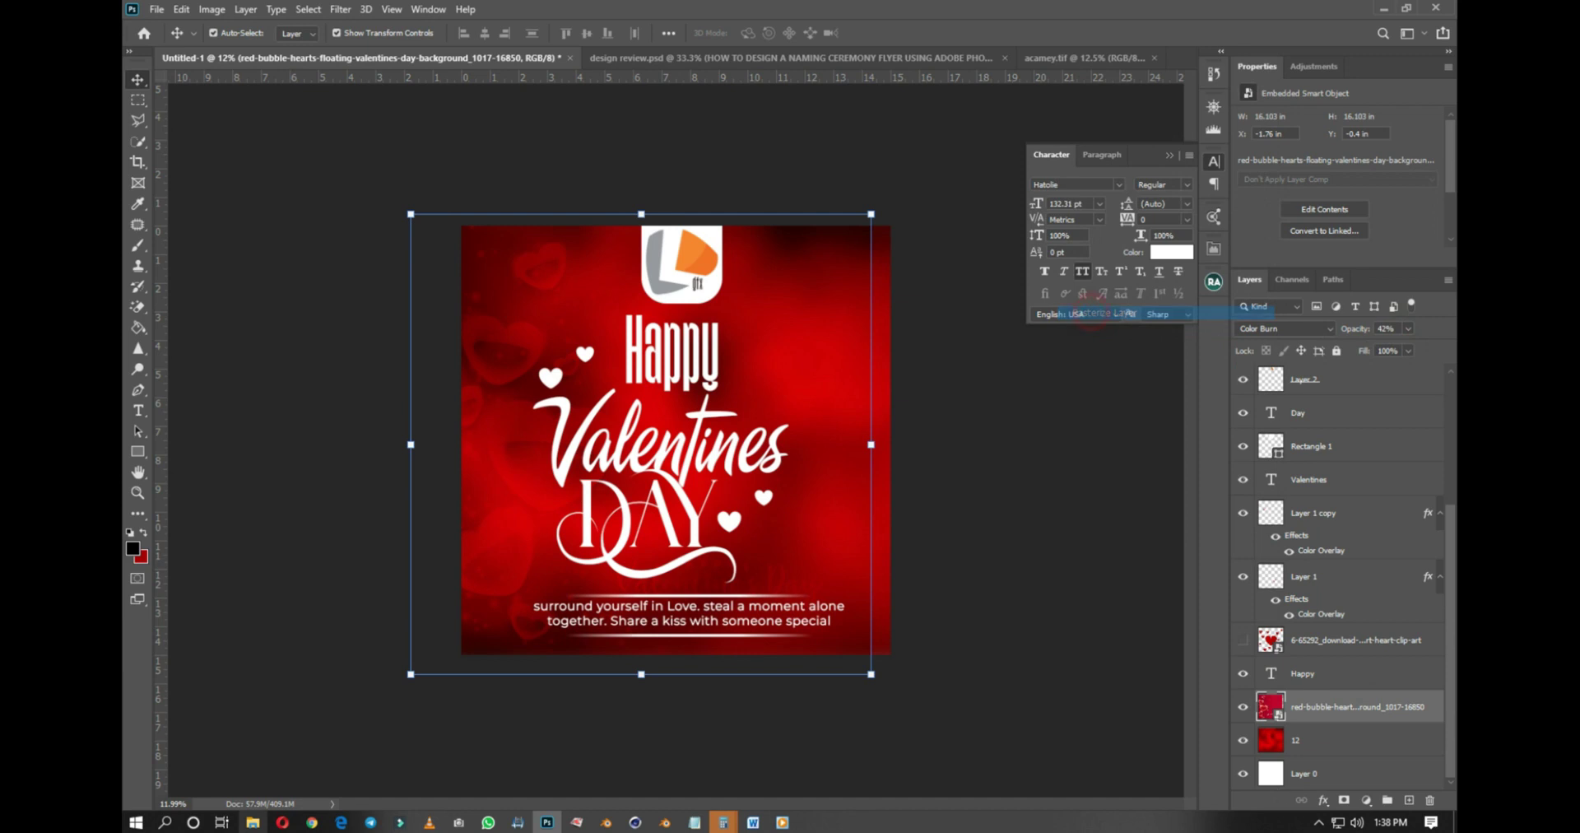
Step: Add a layer mask to the hearts image and paint it with a large black brush to fade the image's edges
{"action": "left_click", "coordinate": [1344, 800]}
{"action": "key", "text": "b"}
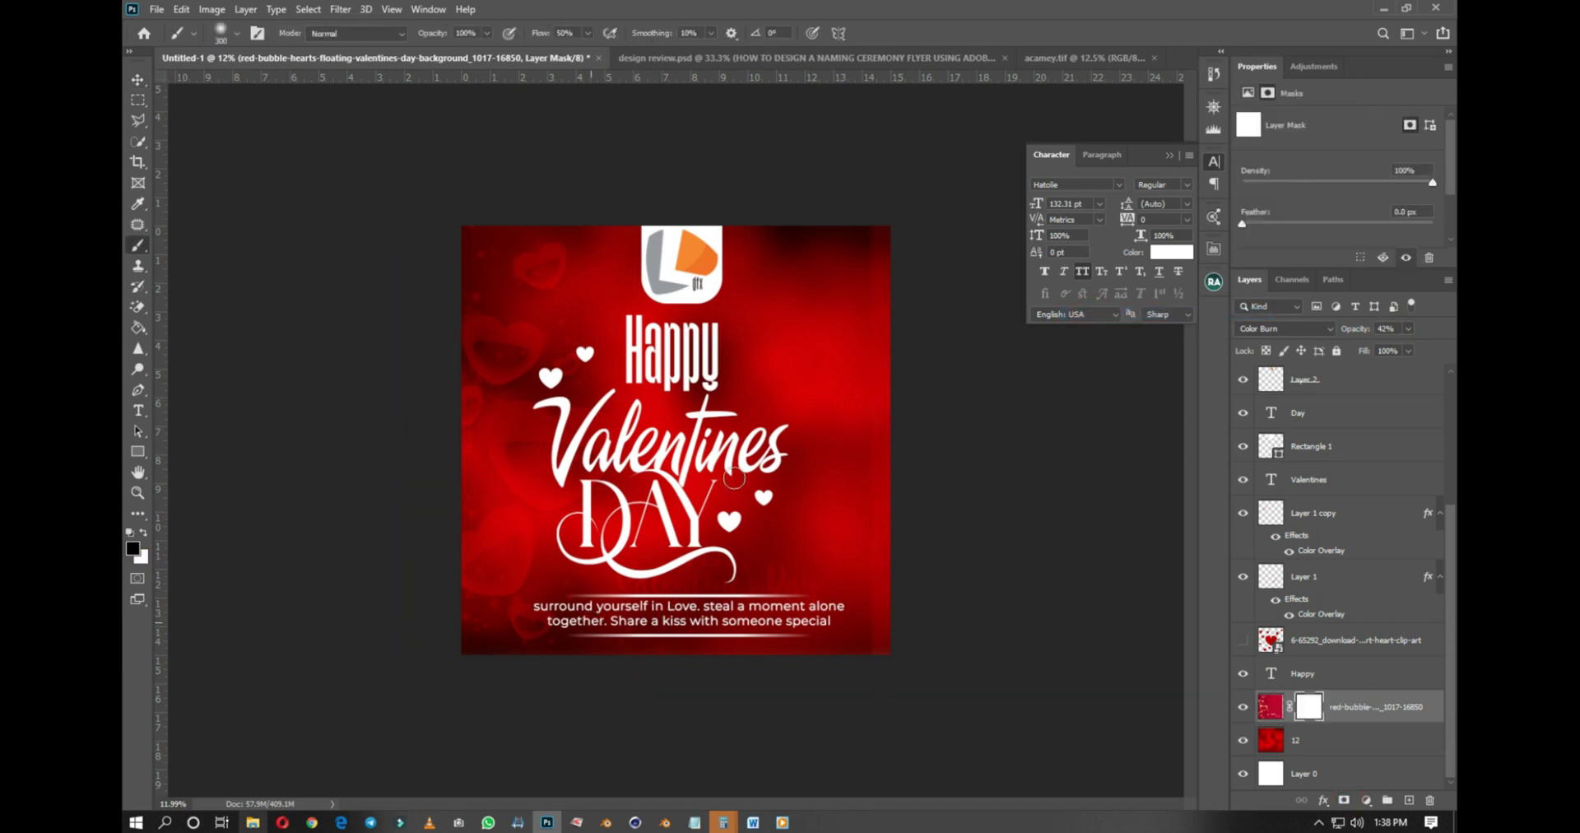
{"action": "key", "text": "bracketright"}
{"action": "key", "text": "bracketright"}
{"action": "key", "text": "bracketright"}
{"action": "key", "text": "bracketright"}
{"action": "key", "text": "bracketright"}
{"action": "key", "text": "bracketright"}
{"action": "key", "text": "bracketright"}
{"action": "key", "text": "bracketright"}
{"action": "key", "text": "bracketright"}
{"action": "key", "text": "bracketright"}
{"action": "key", "text": "bracketright"}
{"action": "key", "text": "bracketright"}
{"action": "key", "text": "bracketright"}
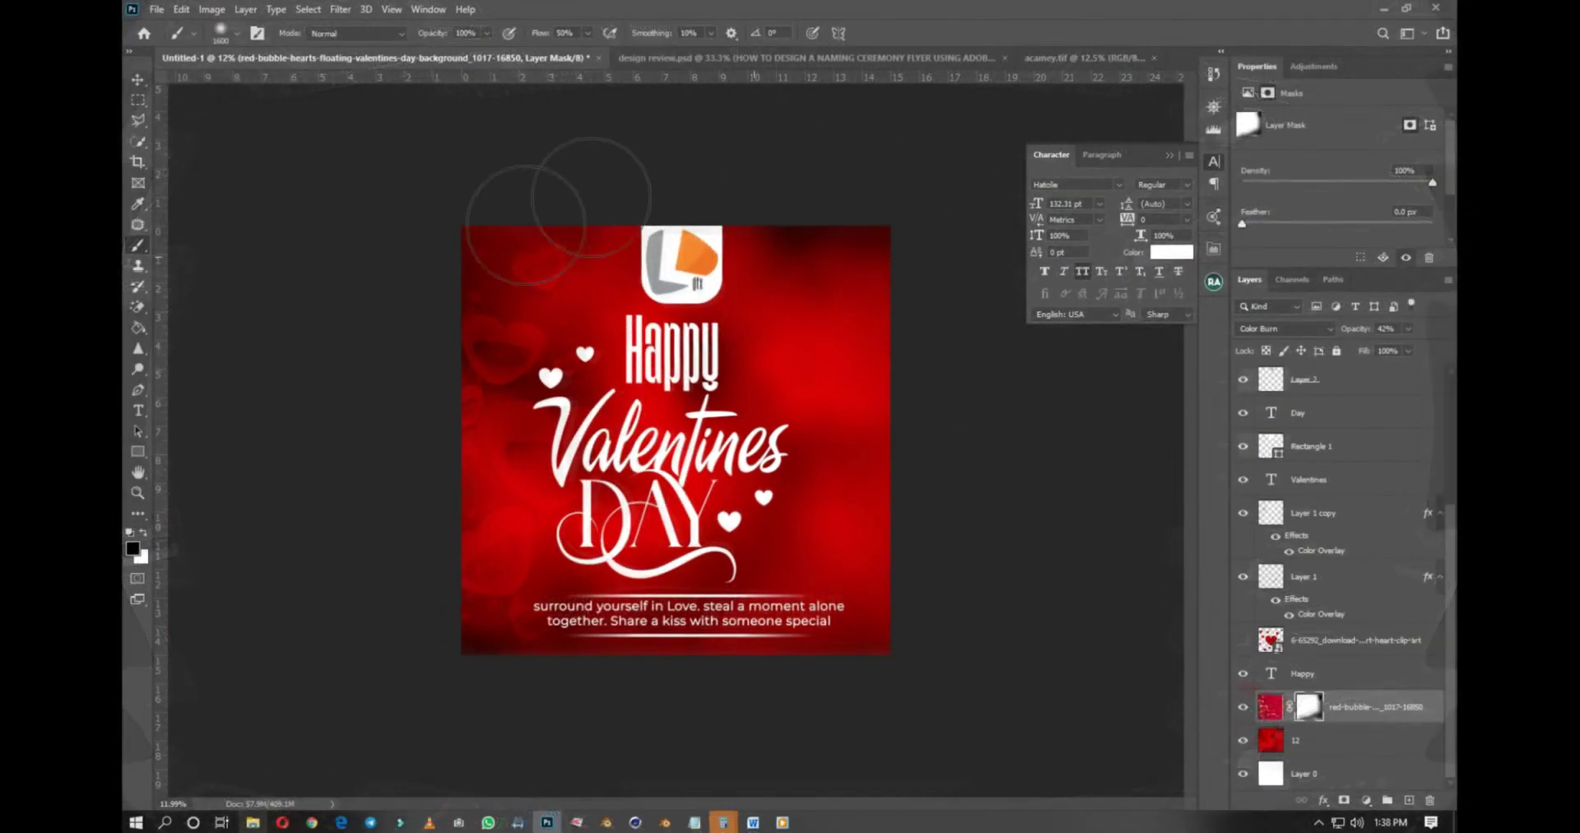
Step: Apply a Gaussian Blur with a radius of 23.5 pixels to the red hearts image itself, not its mask
{"action": "left_click", "coordinate": [1271, 709]}
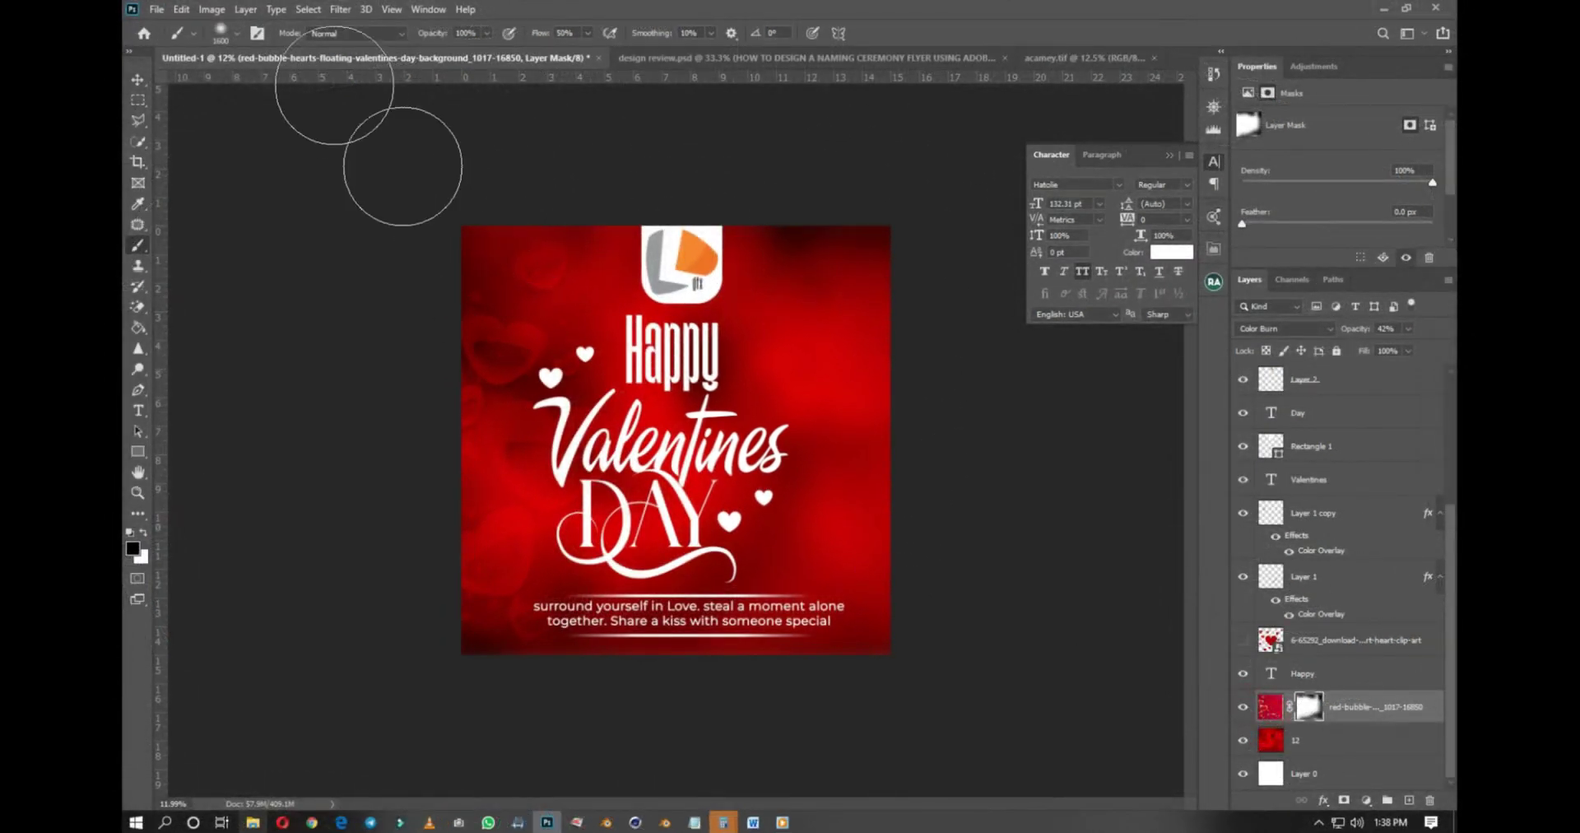
{"action": "key", "text": "v"}
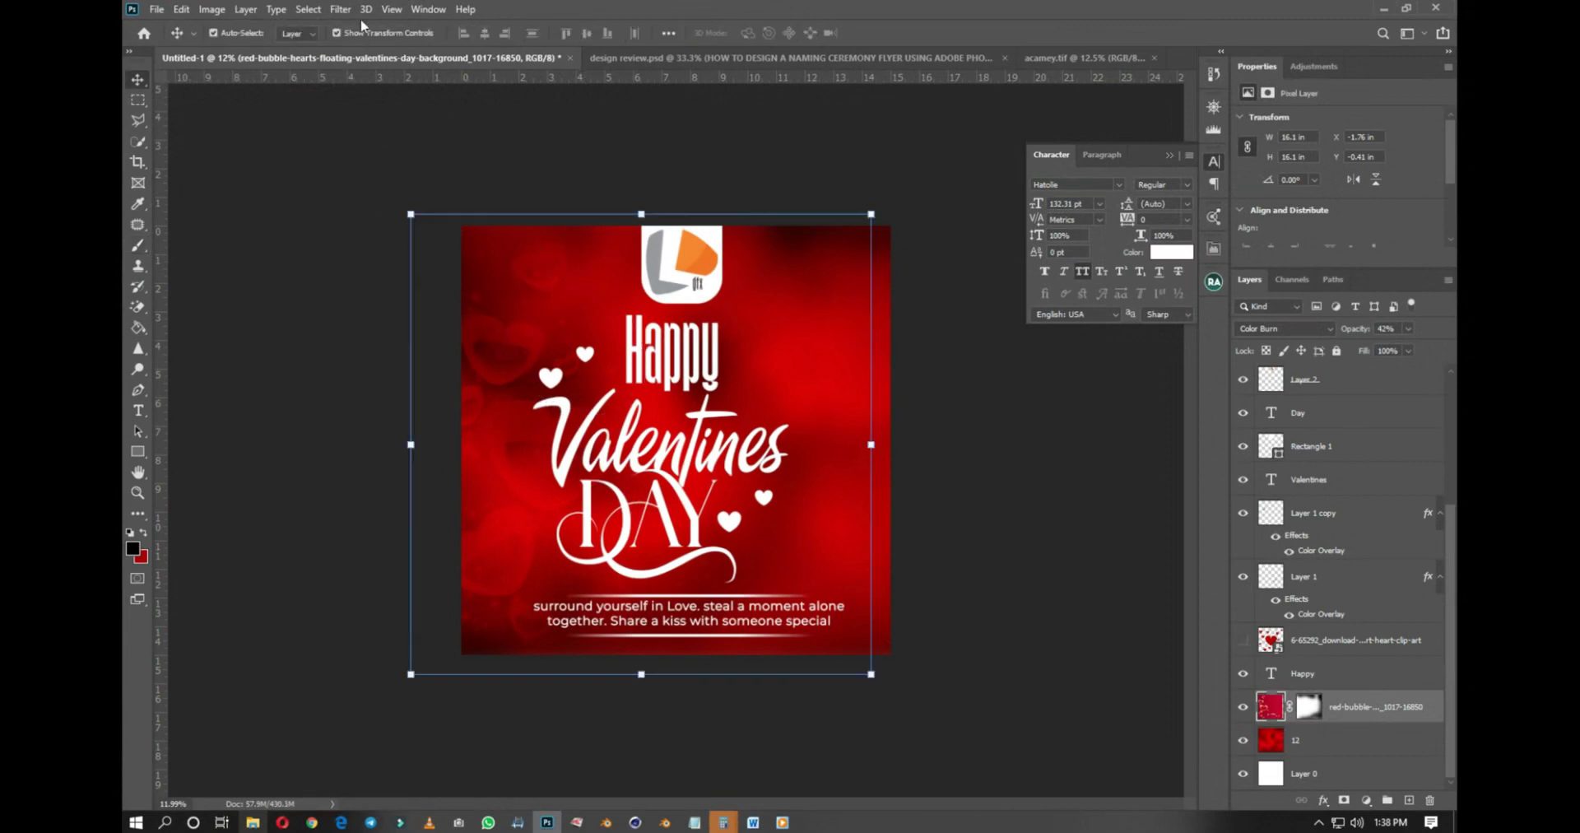
{"action": "left_click", "coordinate": [337, 10]}
{"action": "mouse_move", "coordinate": [378, 185]}
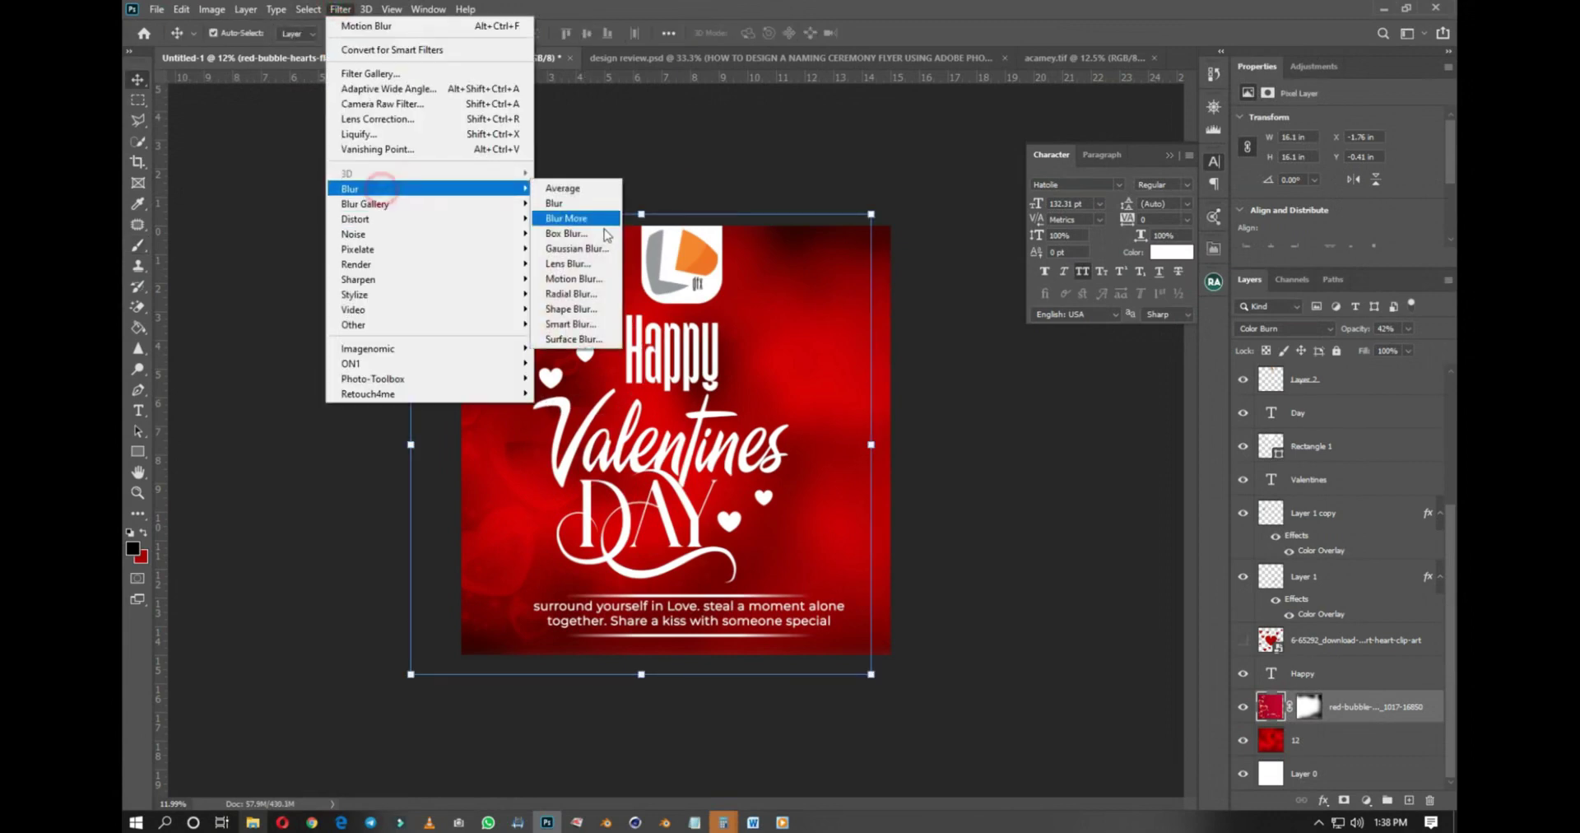
{"action": "left_click", "coordinate": [576, 248]}
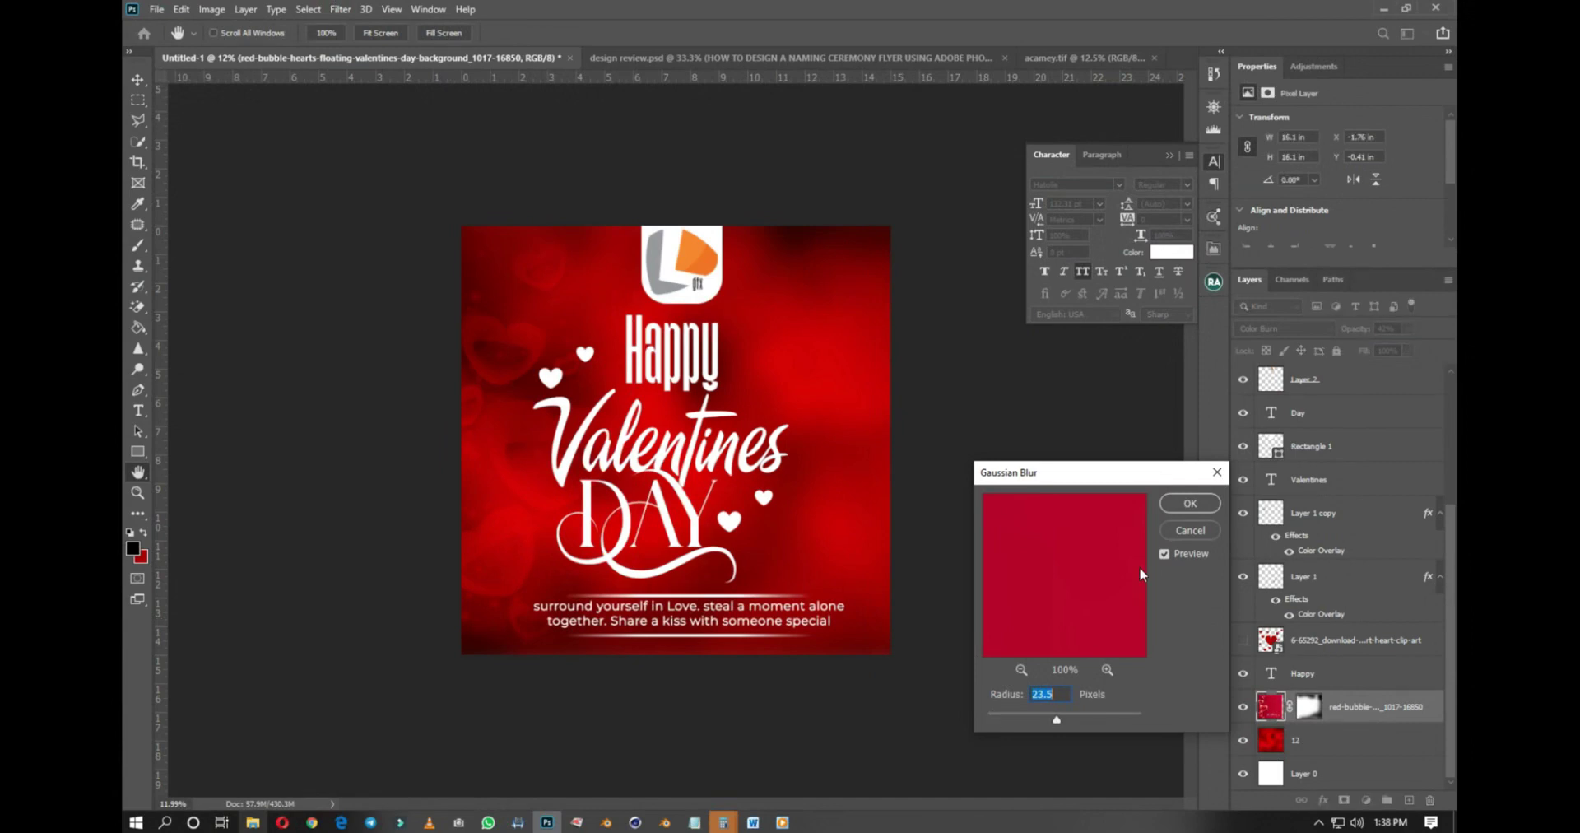
{"action": "left_click", "coordinate": [1191, 504]}
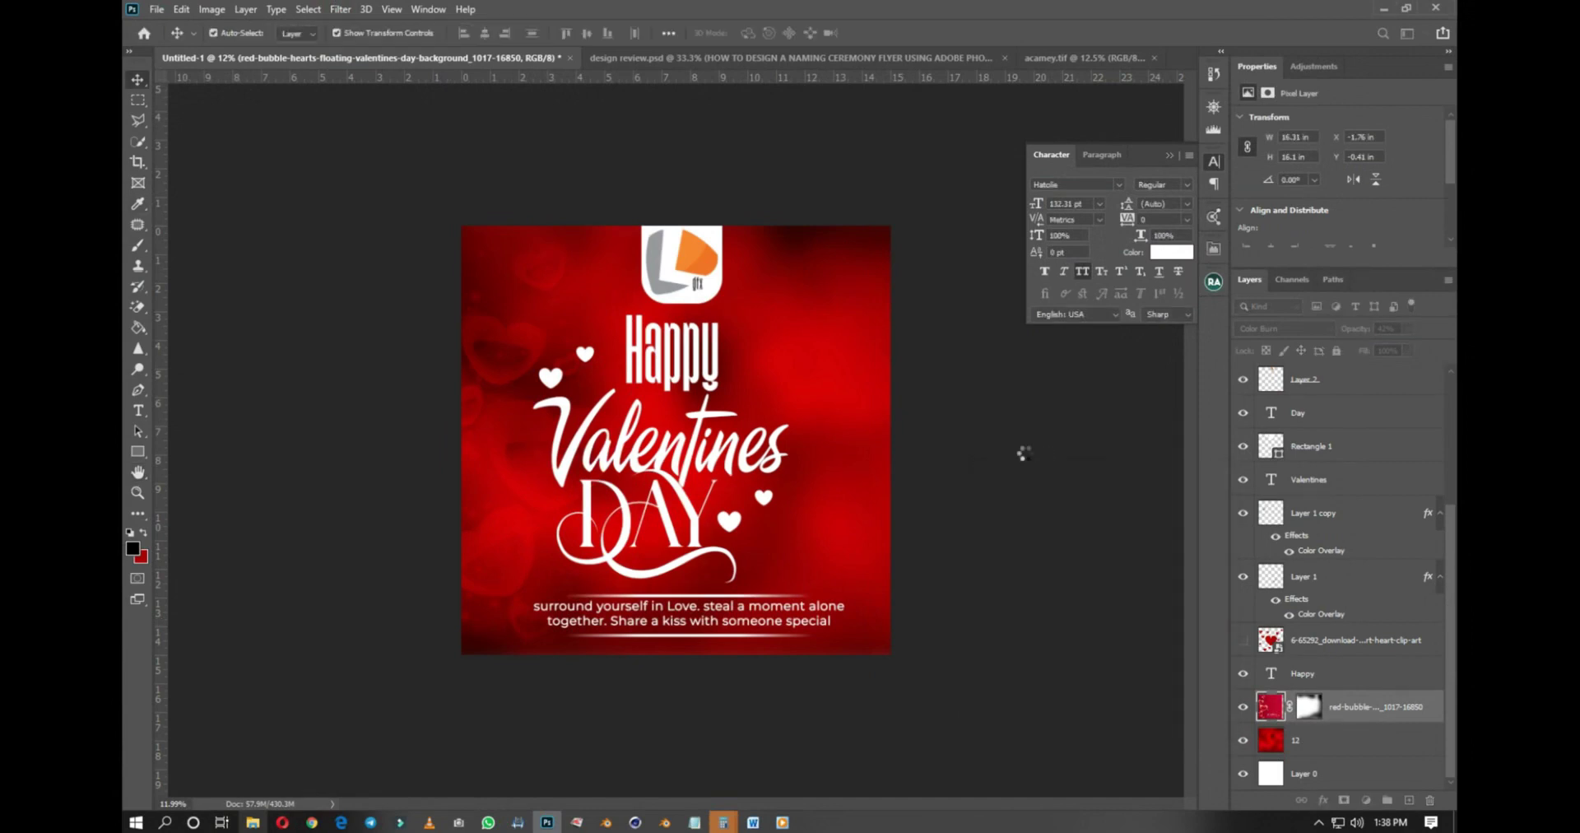
{"action": "left_click", "coordinate": [1017, 434]}
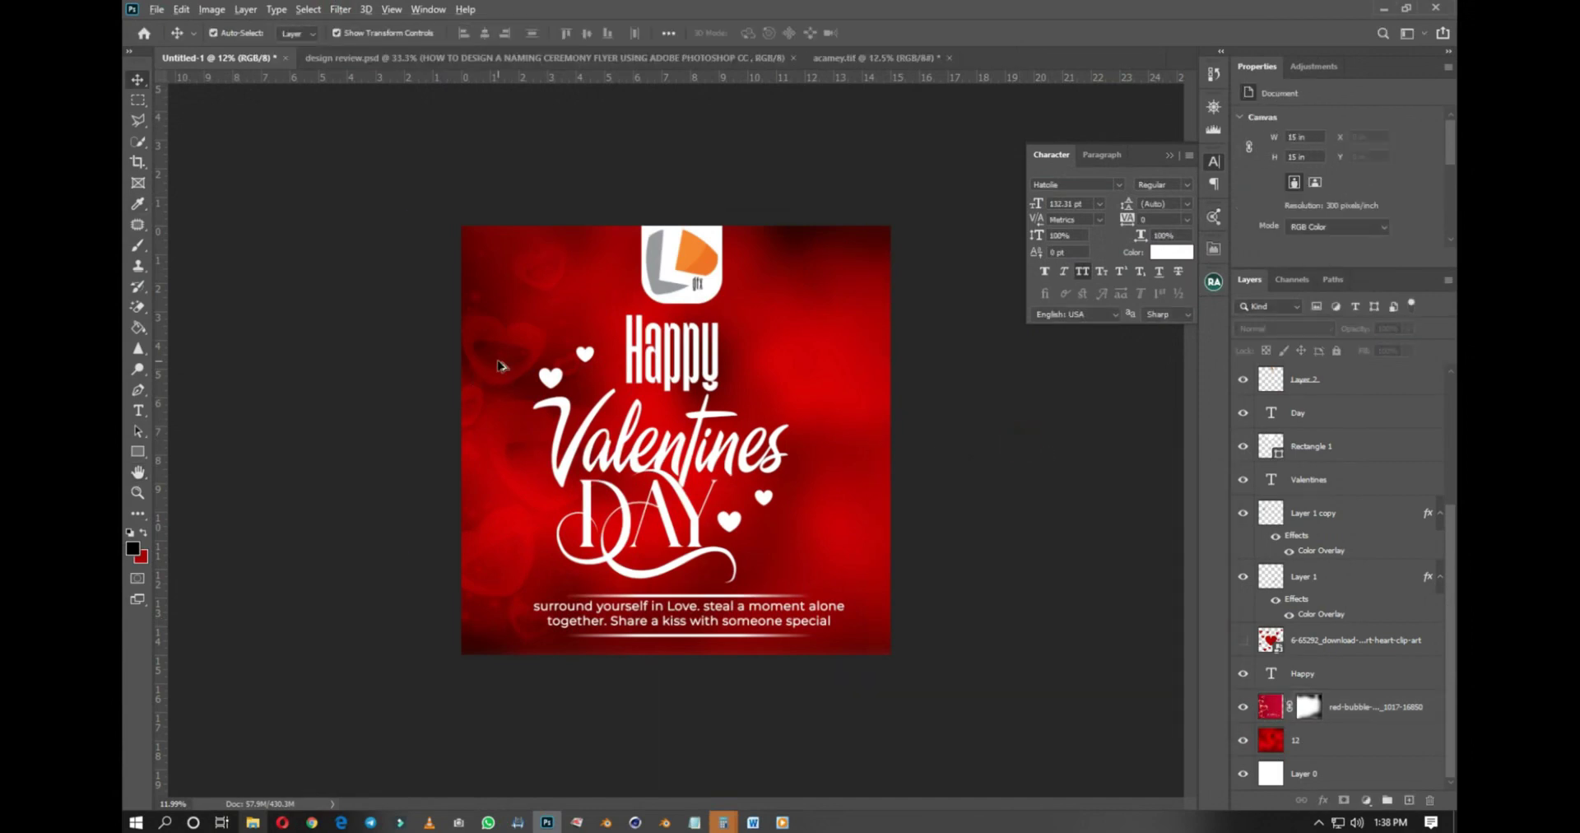
Step: Duplicate the blurred hearts layer, flip the copy horizontally and position it so its hearts fill the flyer's right side
{"action": "left_click_drag", "start_coordinate": [498, 362], "coordinate": [760, 362]}
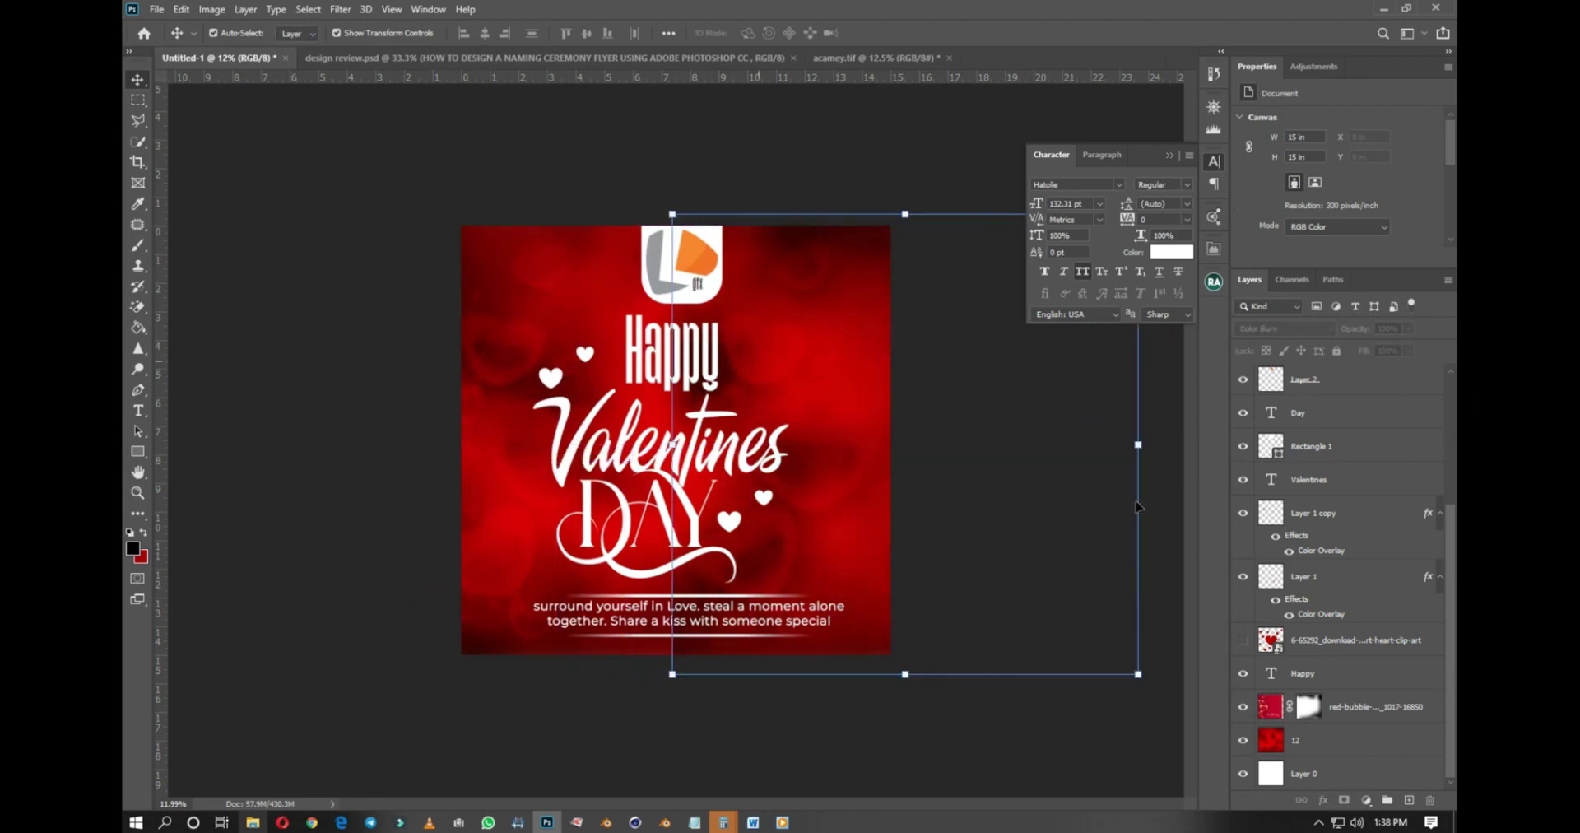
{"action": "key", "text": "ctrl+j"}
{"action": "left_click", "coordinate": [1137, 444]}
{"action": "right_click", "coordinate": [854, 418]}
{"action": "left_click", "coordinate": [919, 688]}
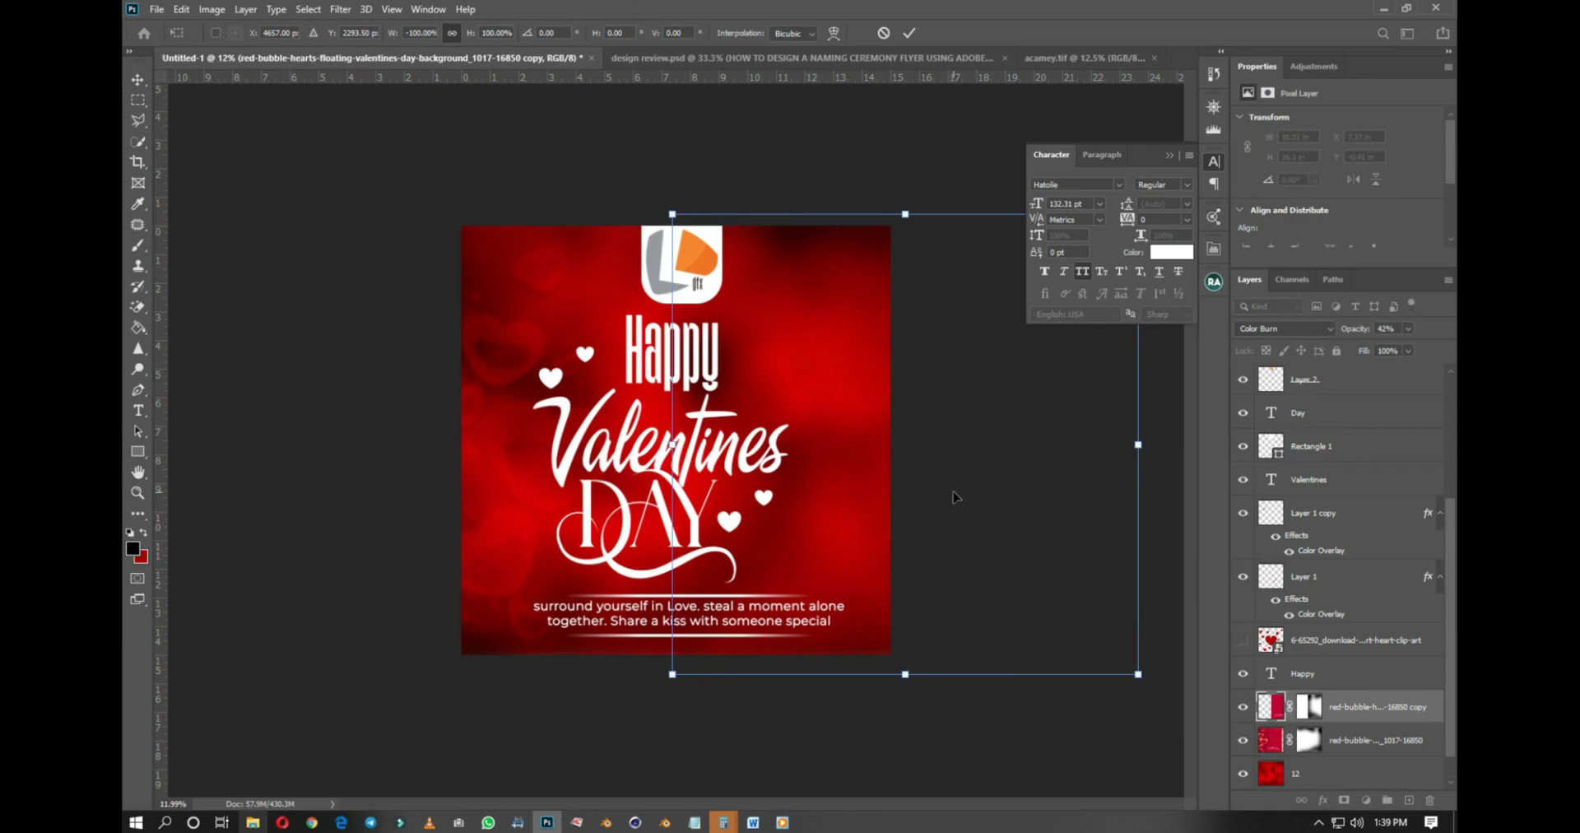
{"action": "left_click_drag", "start_coordinate": [1020, 455], "coordinate": [804, 452]}
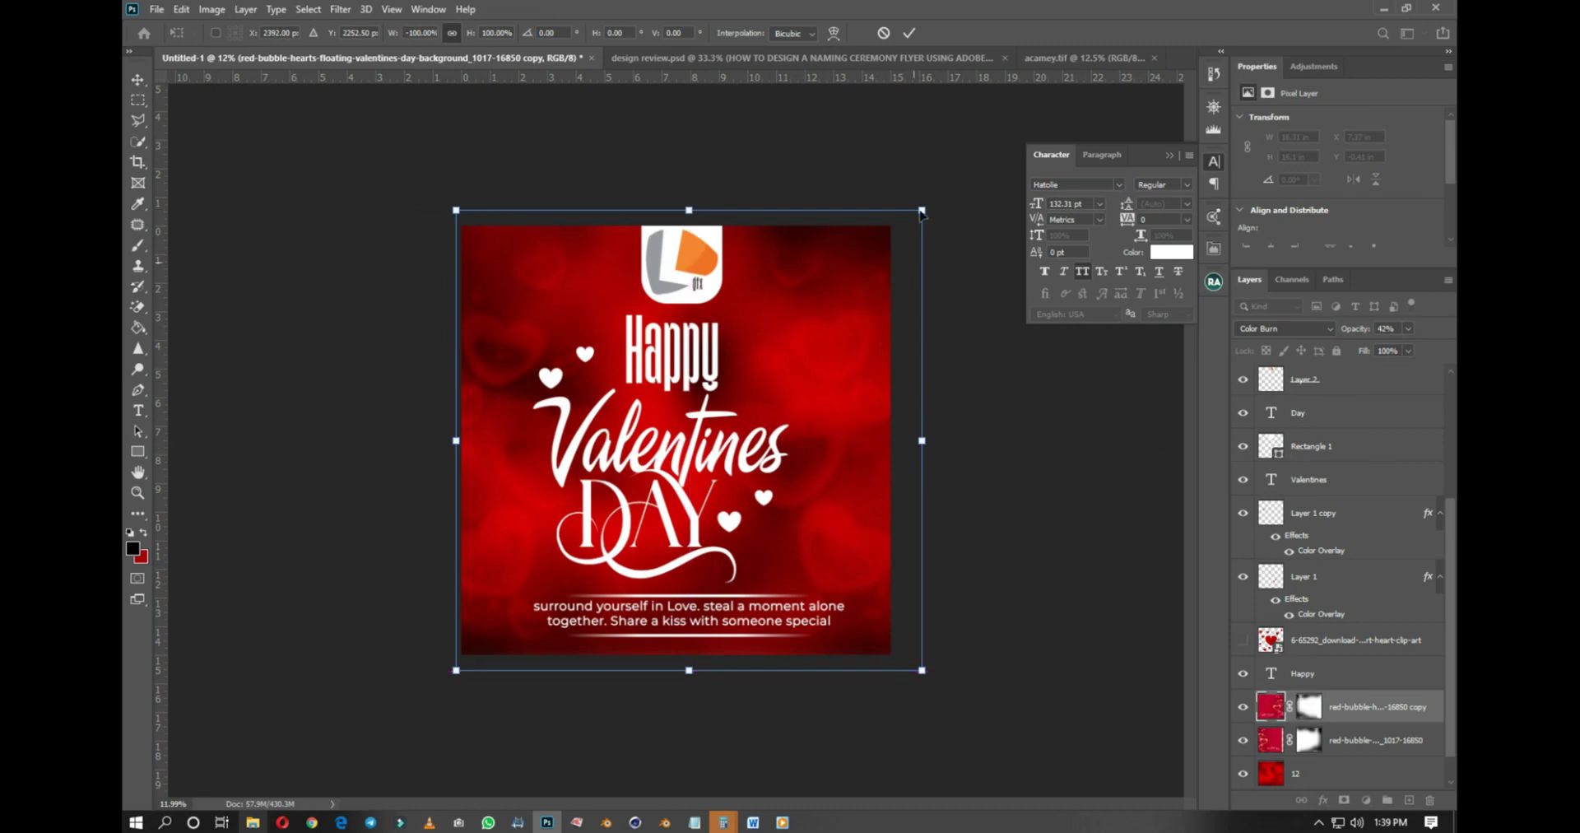
{"action": "key", "text": "ctrl+z"}
{"action": "left_click", "coordinate": [911, 32]}
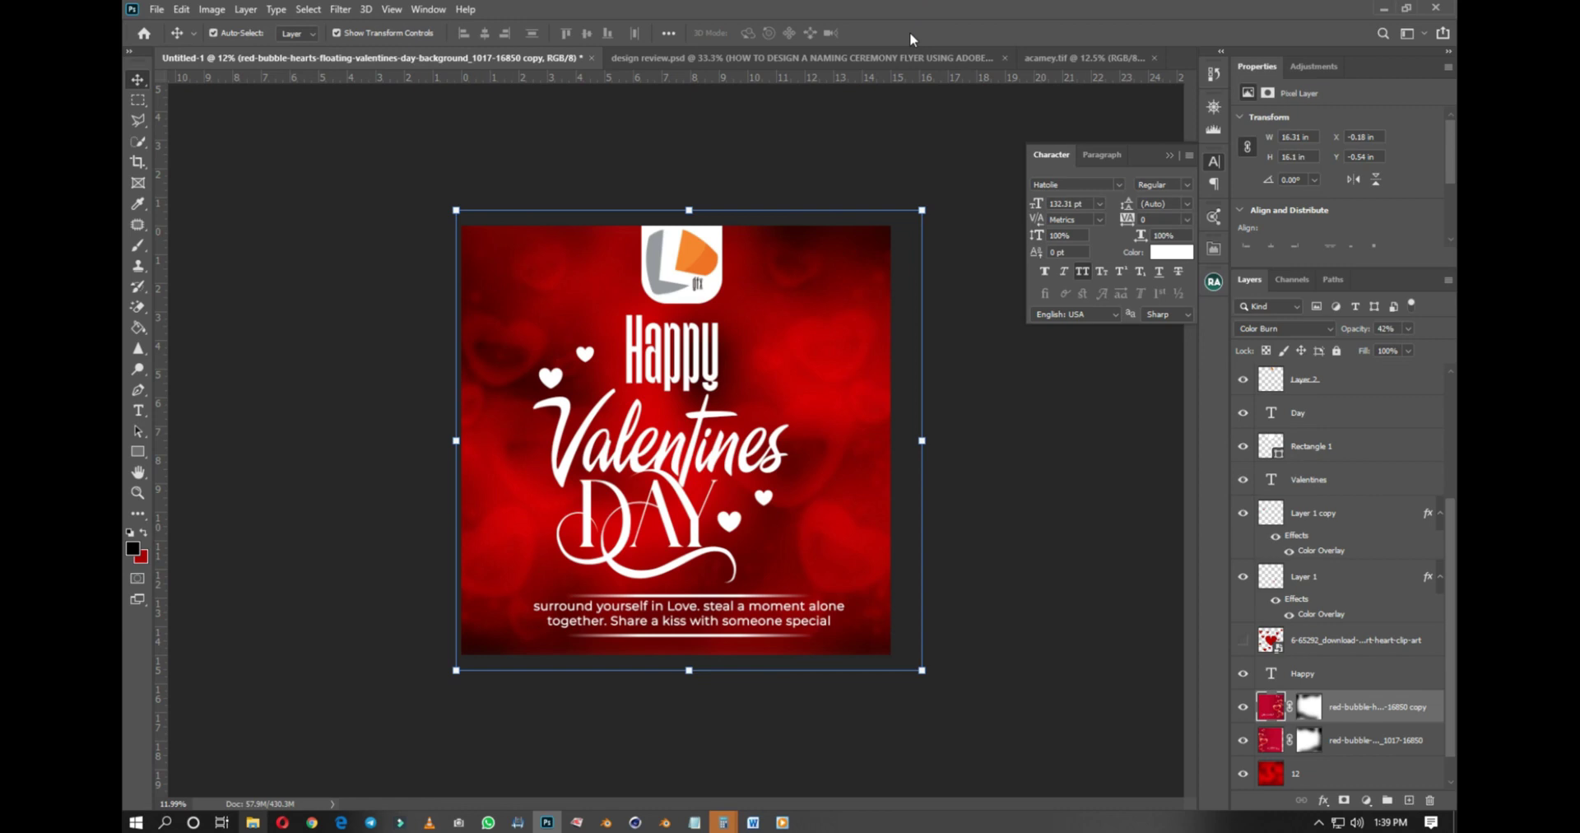
{"action": "left_click", "coordinate": [1077, 549]}
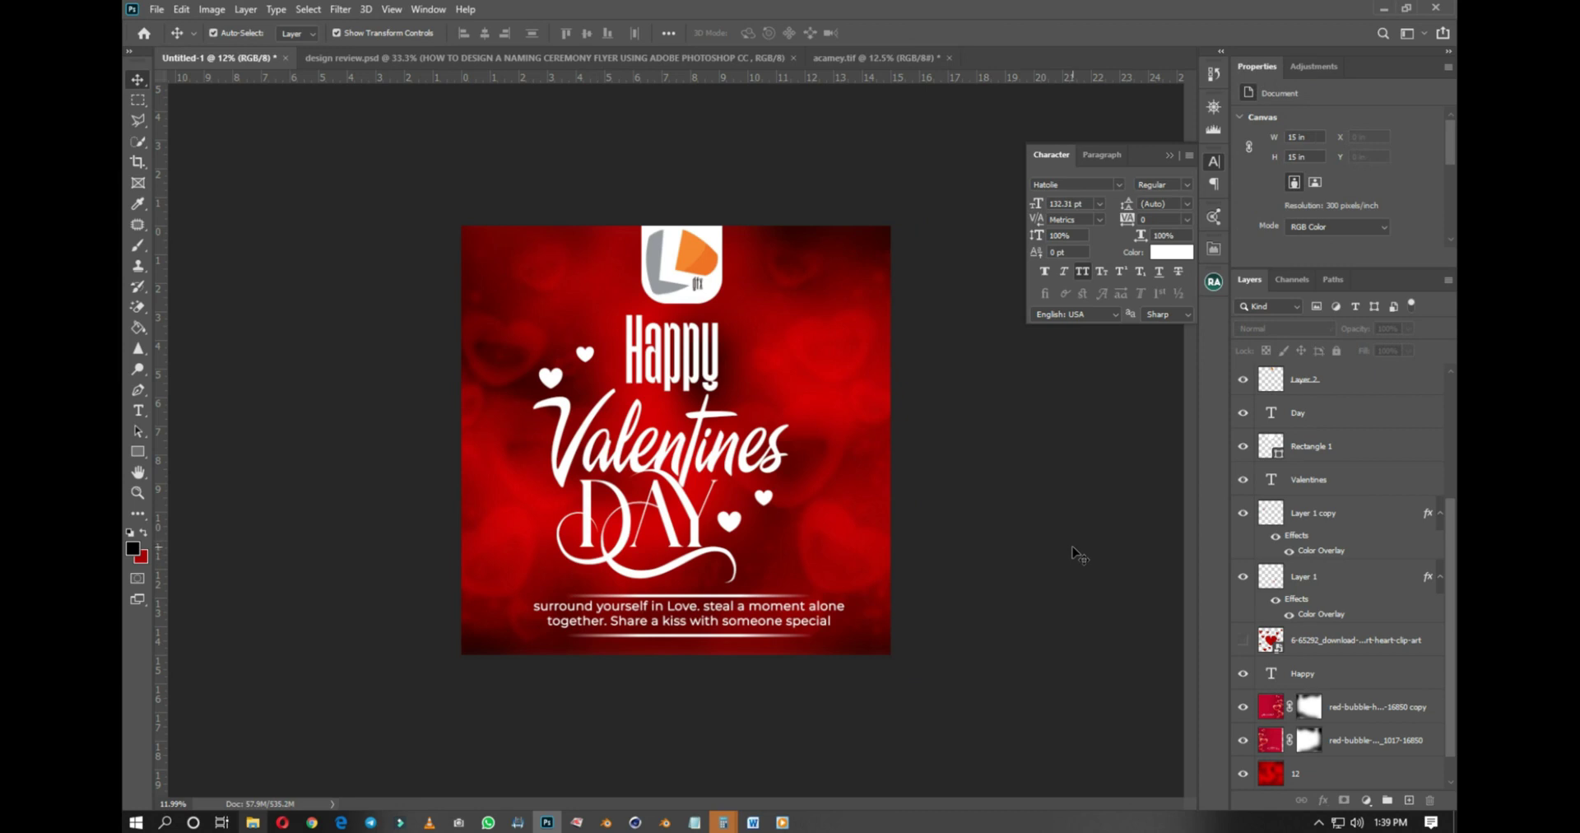
Step: Examine the flyer's overall composition, including the title lettering and the mirrored hearts background
{"action": "scroll", "coordinate": [846, 518], "scroll_direction": "down", "scroll_amount": 4}
{"action": "scroll", "coordinate": [745, 461], "scroll_direction": "up", "scroll_amount": 9}
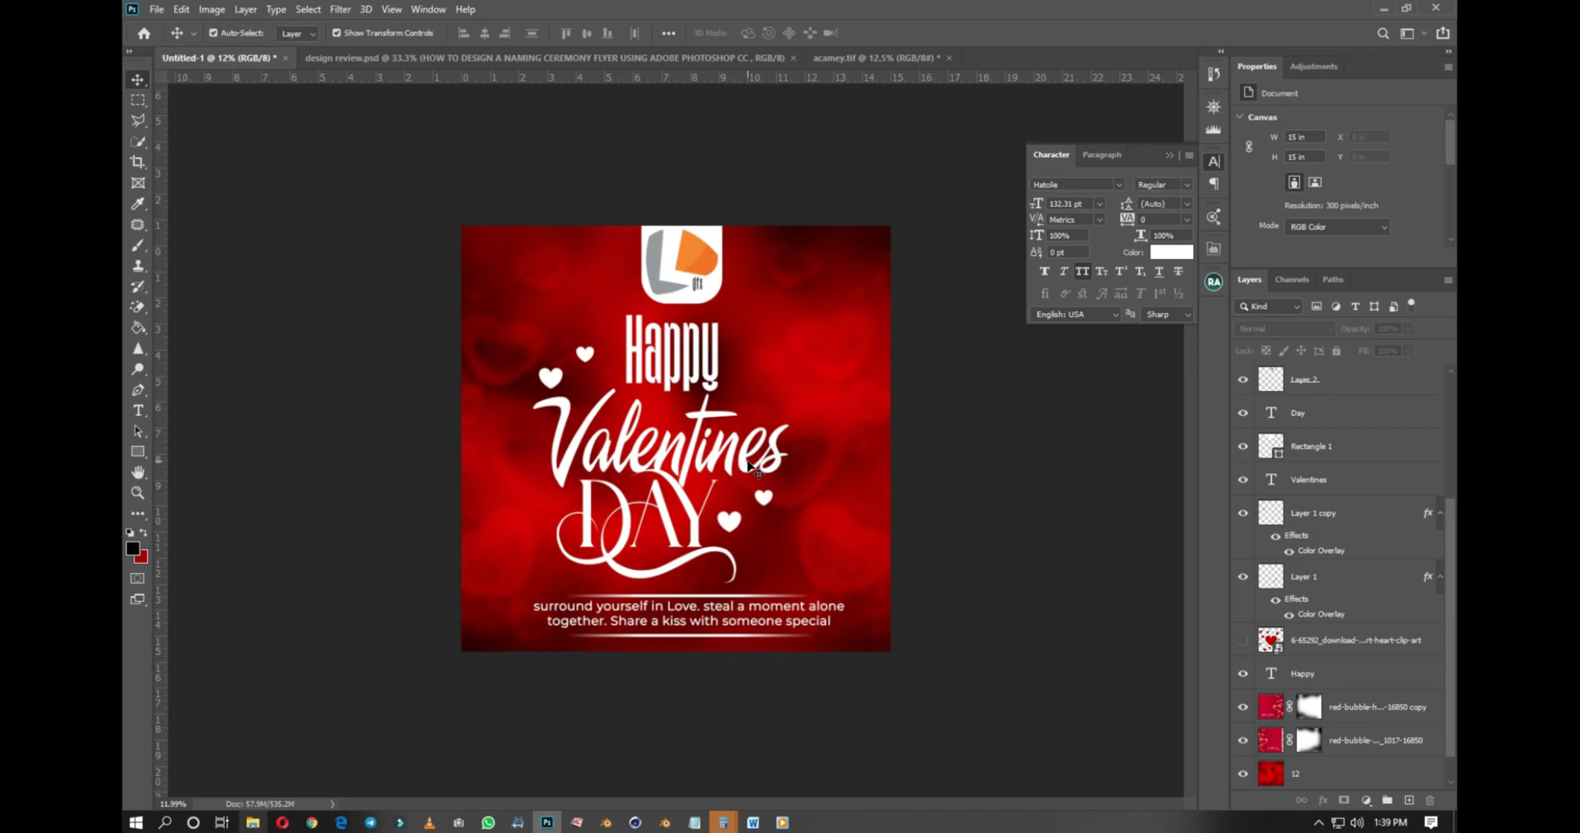
{"action": "left_click_drag", "start_coordinate": [713, 397], "coordinate": [708, 385]}
{"action": "scroll", "coordinate": [708, 385], "scroll_direction": "down", "scroll_amount": 2}
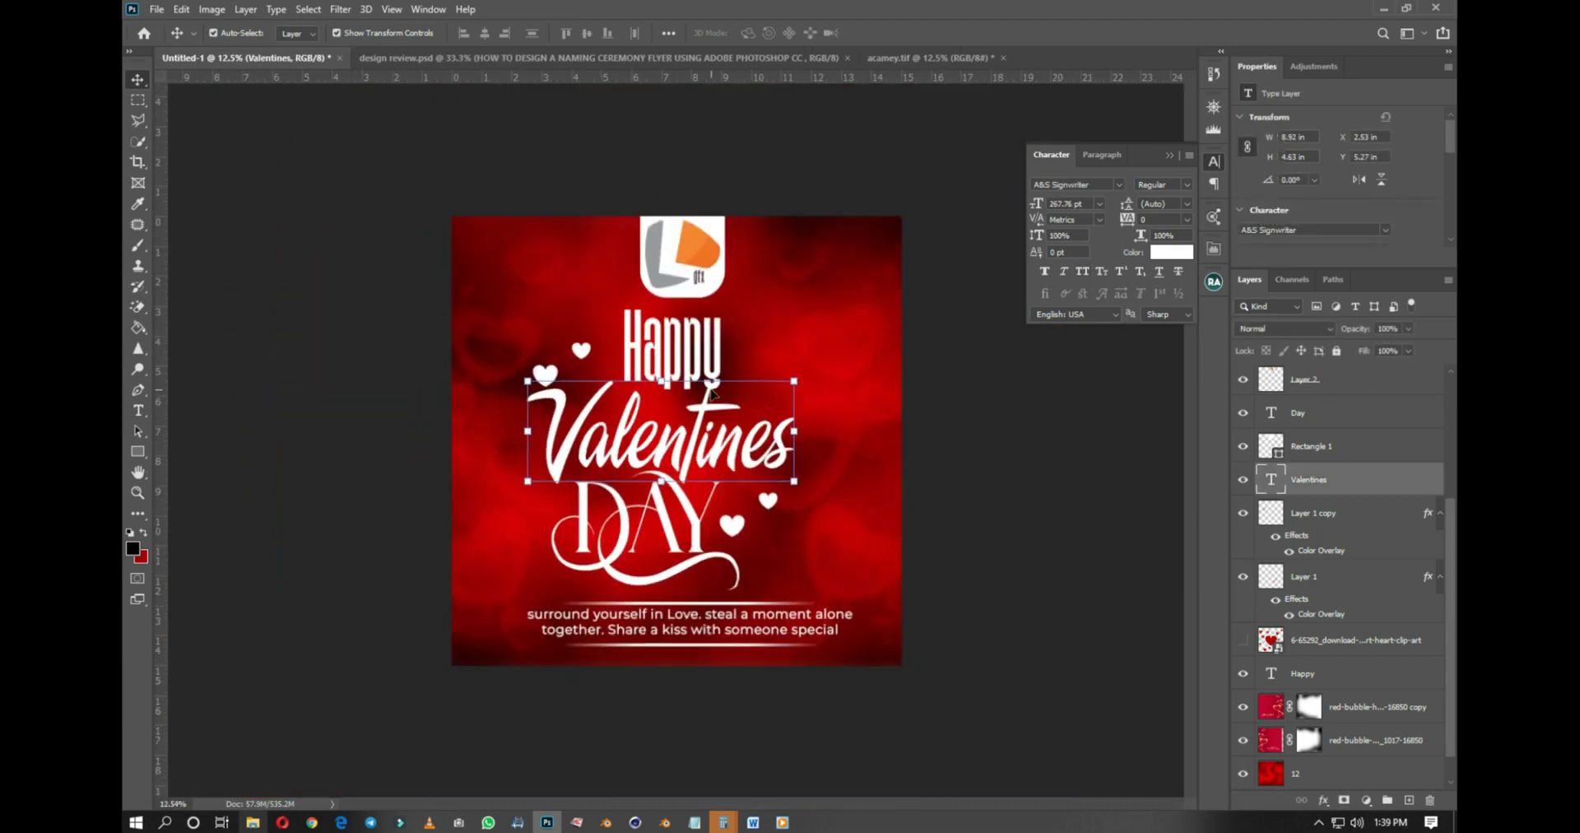
{"action": "left_click", "coordinate": [999, 525]}
{"action": "scroll", "coordinate": [710, 465], "scroll_direction": "up", "scroll_amount": 2}
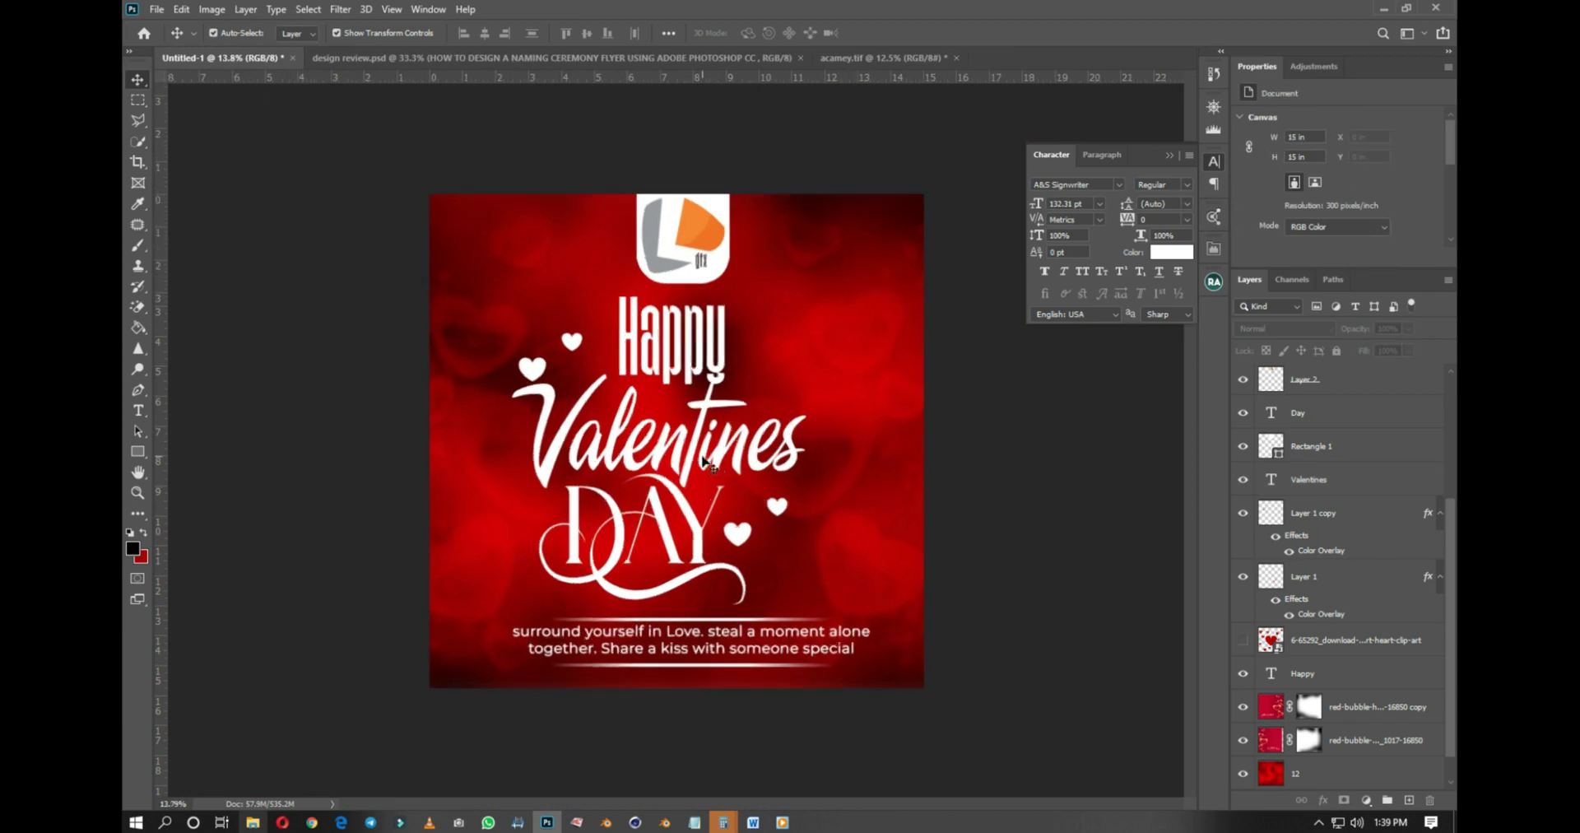
{"action": "scroll", "coordinate": [706, 464], "scroll_direction": "down", "scroll_amount": 1}
{"action": "scroll", "coordinate": [706, 465], "scroll_direction": "up", "scroll_amount": 2}
{"action": "scroll", "coordinate": [706, 465], "scroll_direction": "down", "scroll_amount": 3}
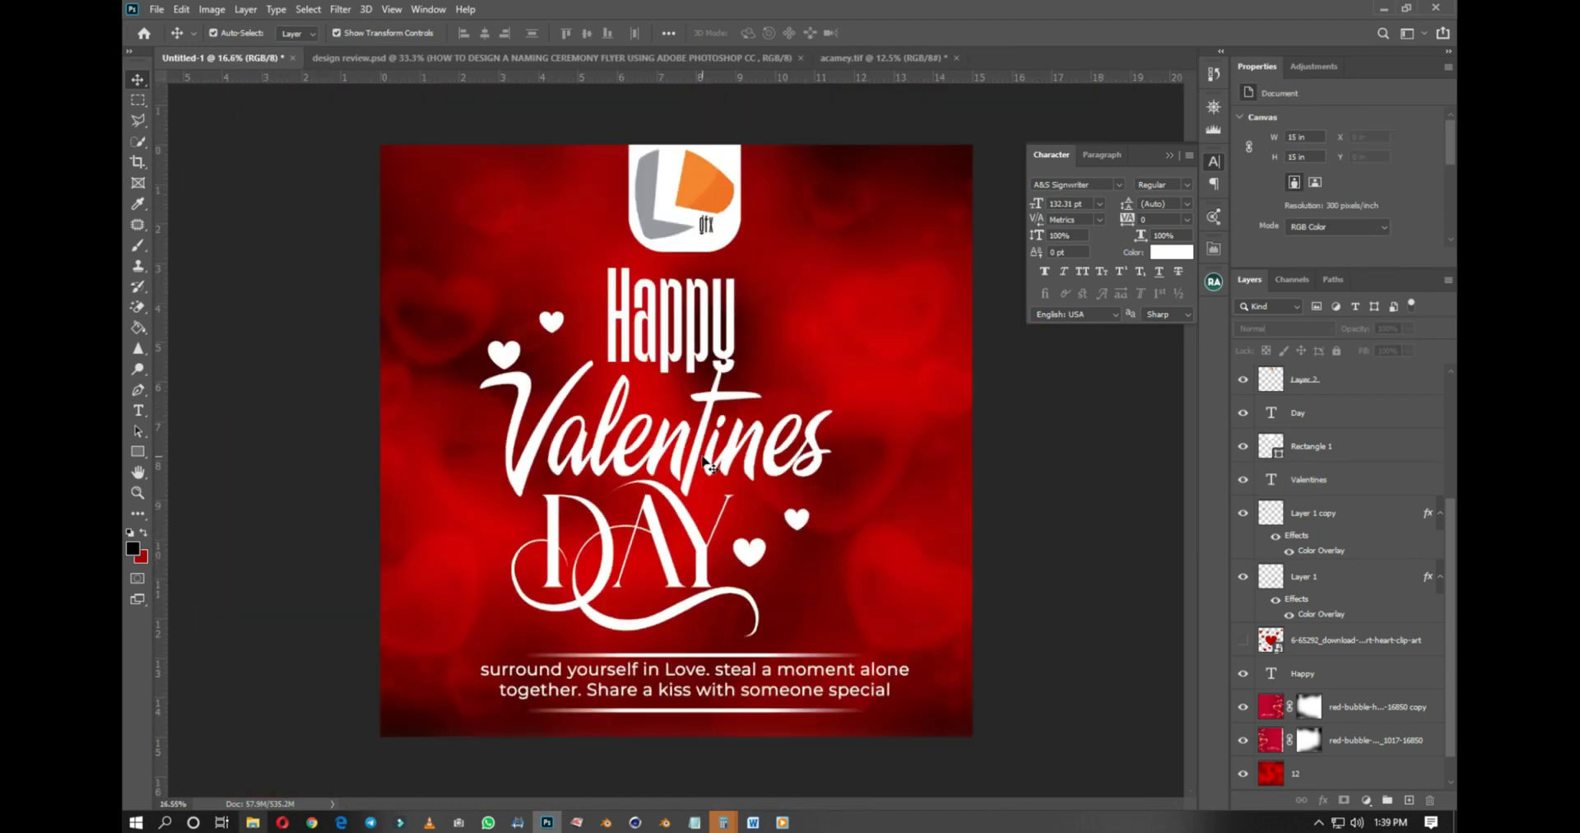
{"action": "scroll", "coordinate": [704, 461], "scroll_direction": "up", "scroll_amount": 1}
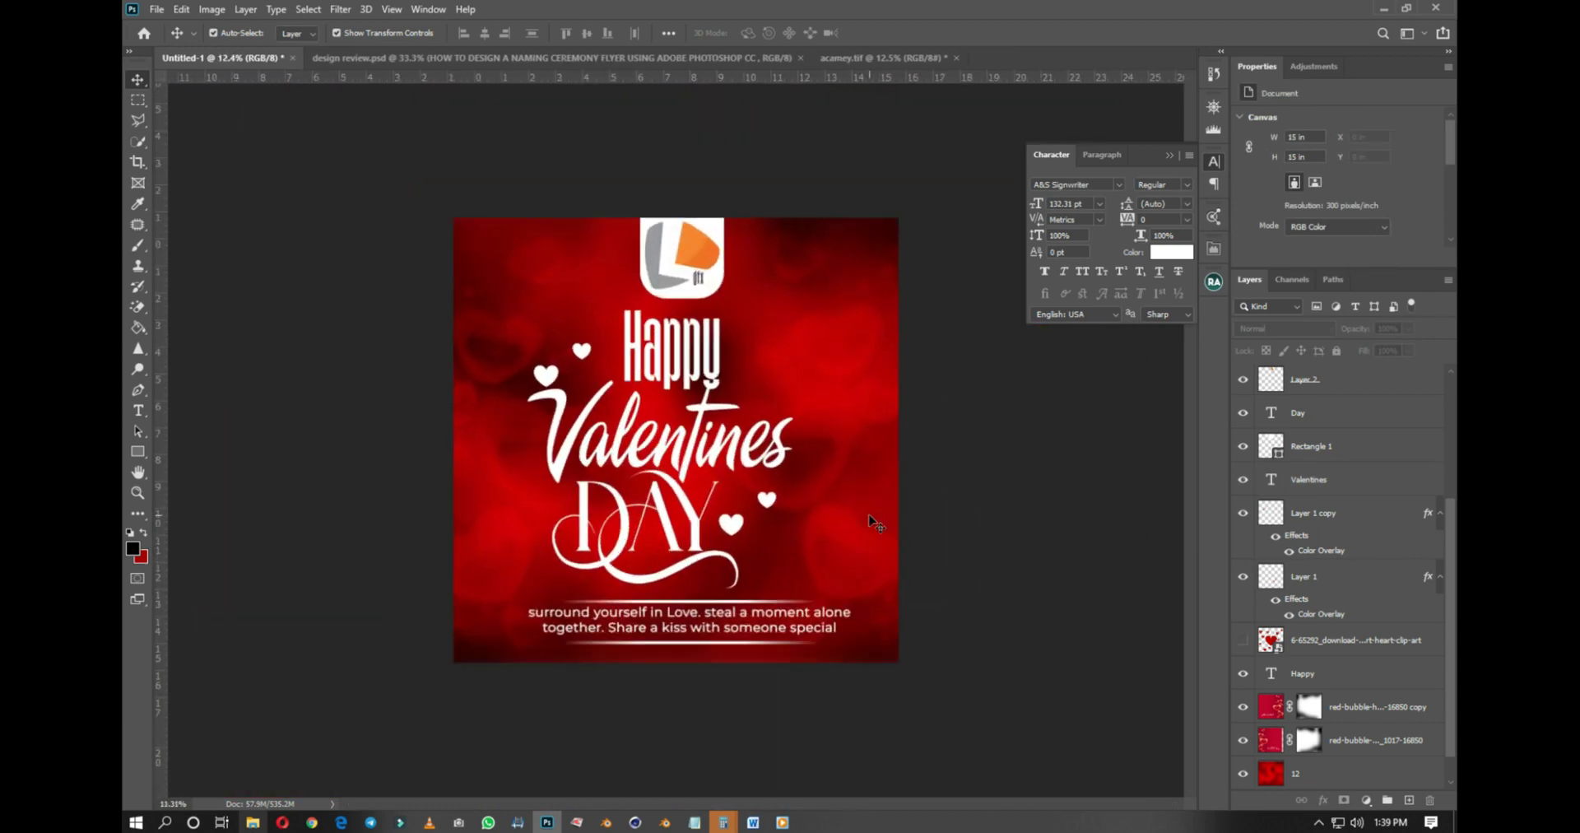
Step: Center the "surround yourself in Love" message horizontally on the canvas
{"action": "scroll", "coordinate": [668, 434], "scroll_direction": "up", "scroll_amount": 1}
{"action": "left_click", "coordinate": [608, 707]}
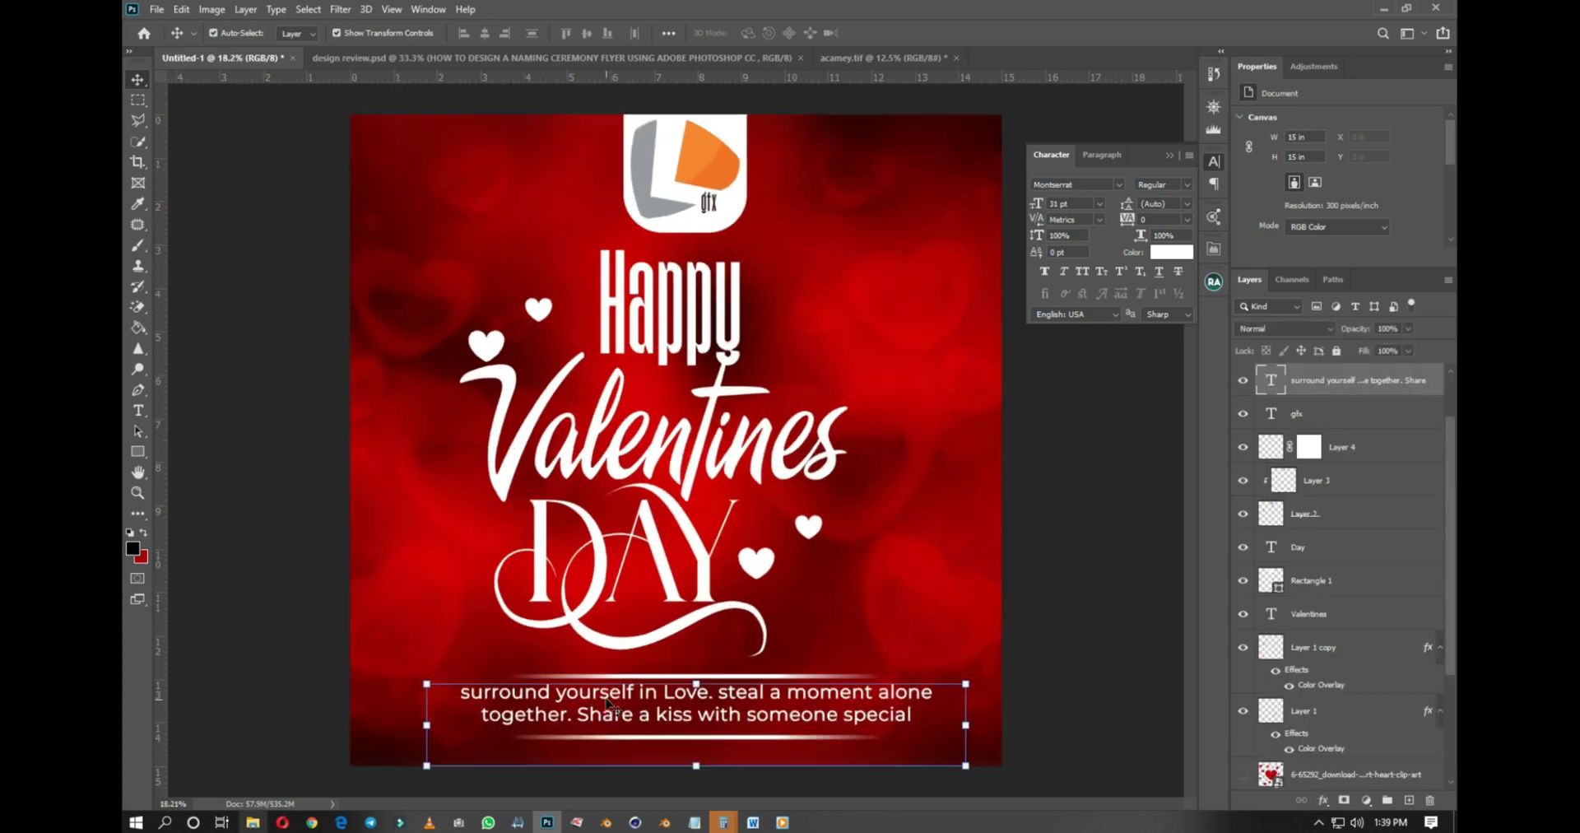
{"action": "key", "text": "ctrl+a"}
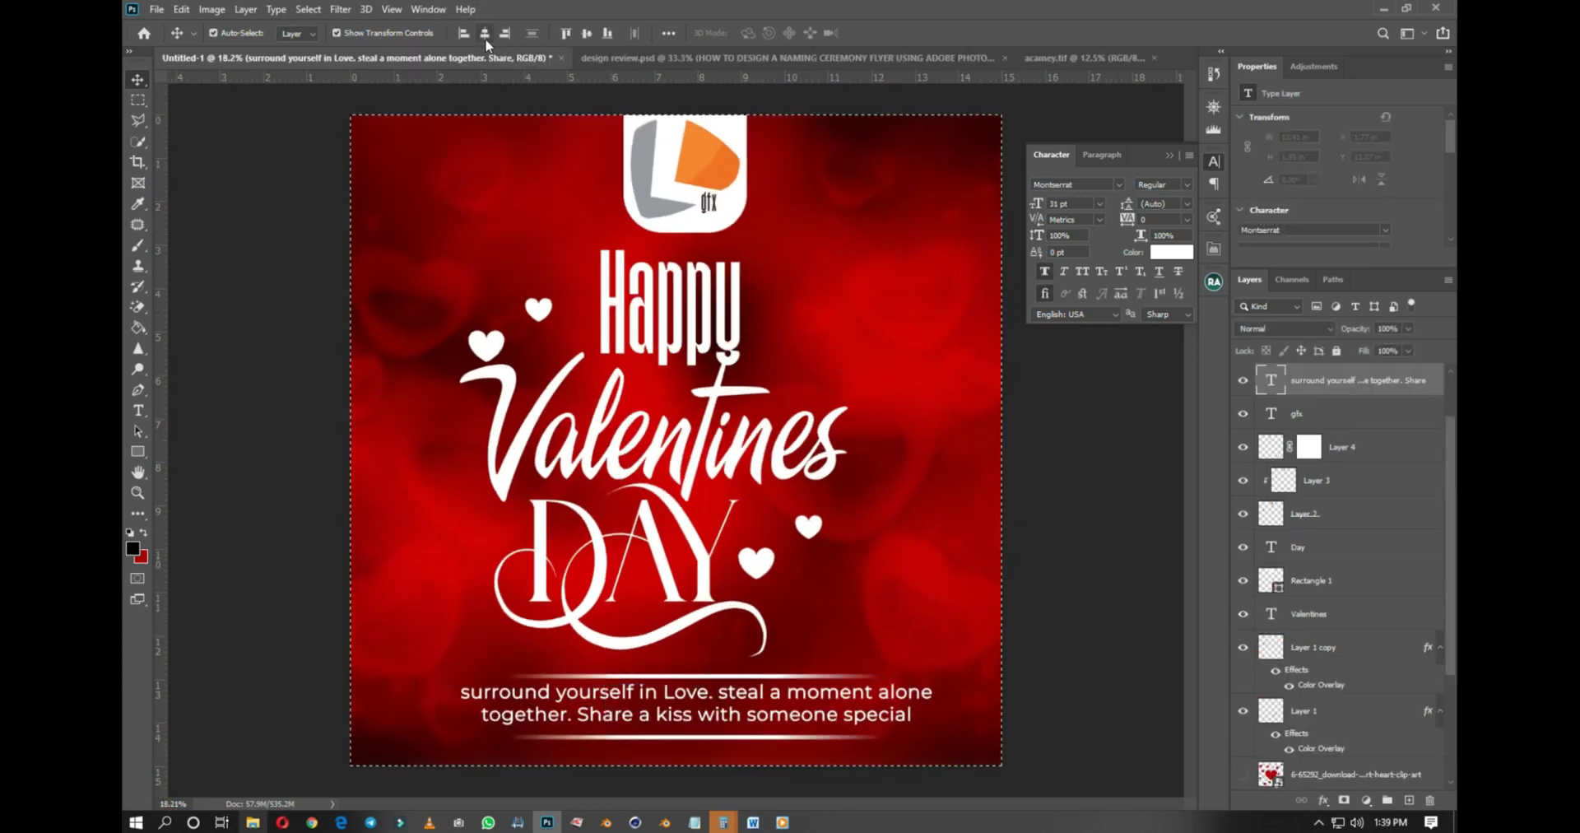
{"action": "left_click", "coordinate": [485, 34]}
{"action": "key", "text": "ctrl+d"}
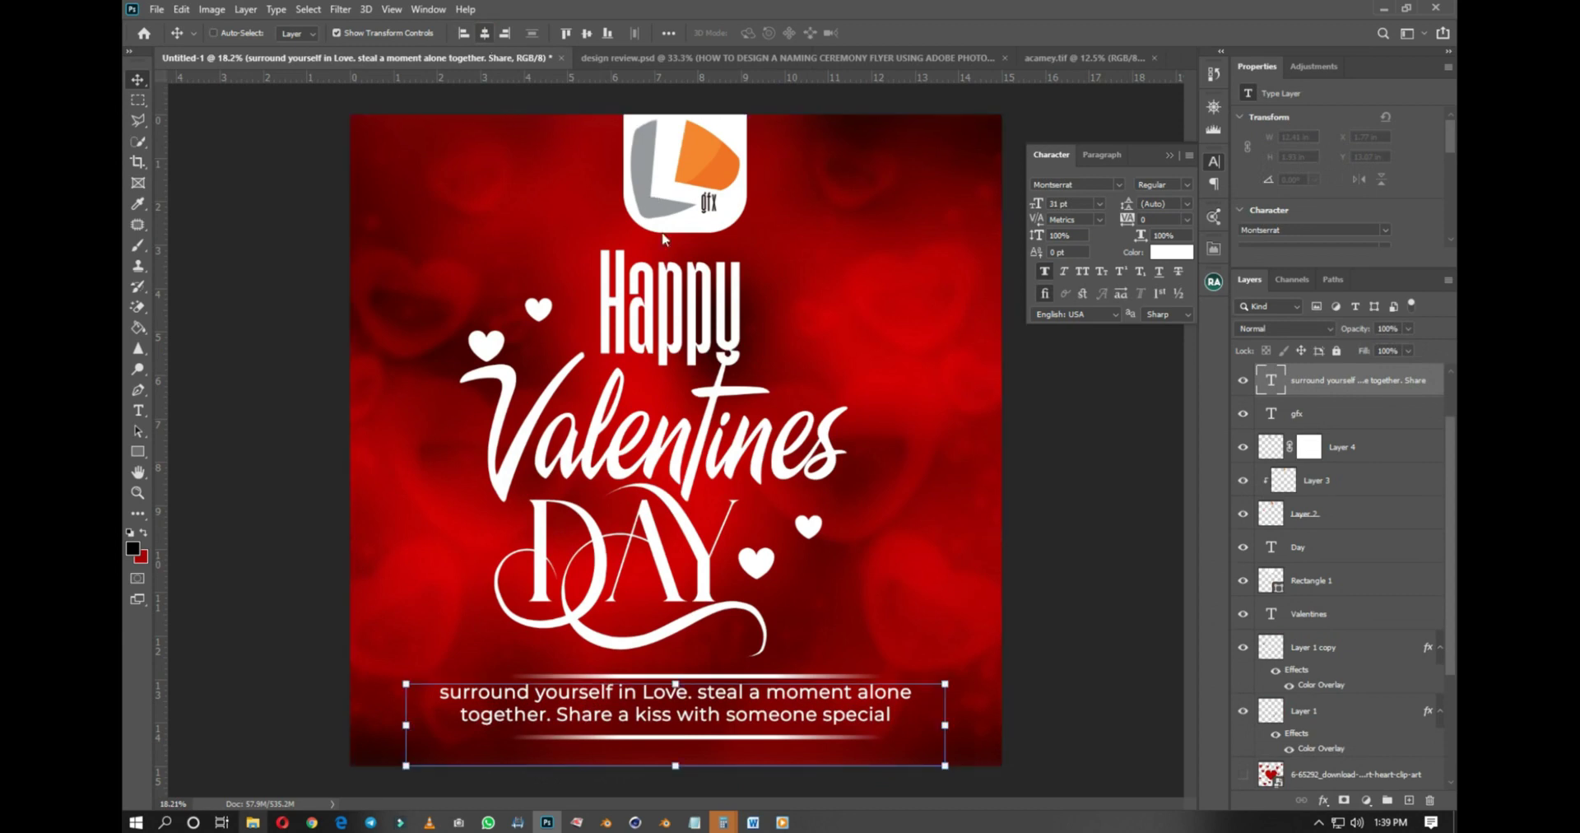
{"action": "scroll", "coordinate": [881, 444], "scroll_direction": "down", "scroll_amount": 10}
{"action": "left_click", "coordinate": [1036, 480]}
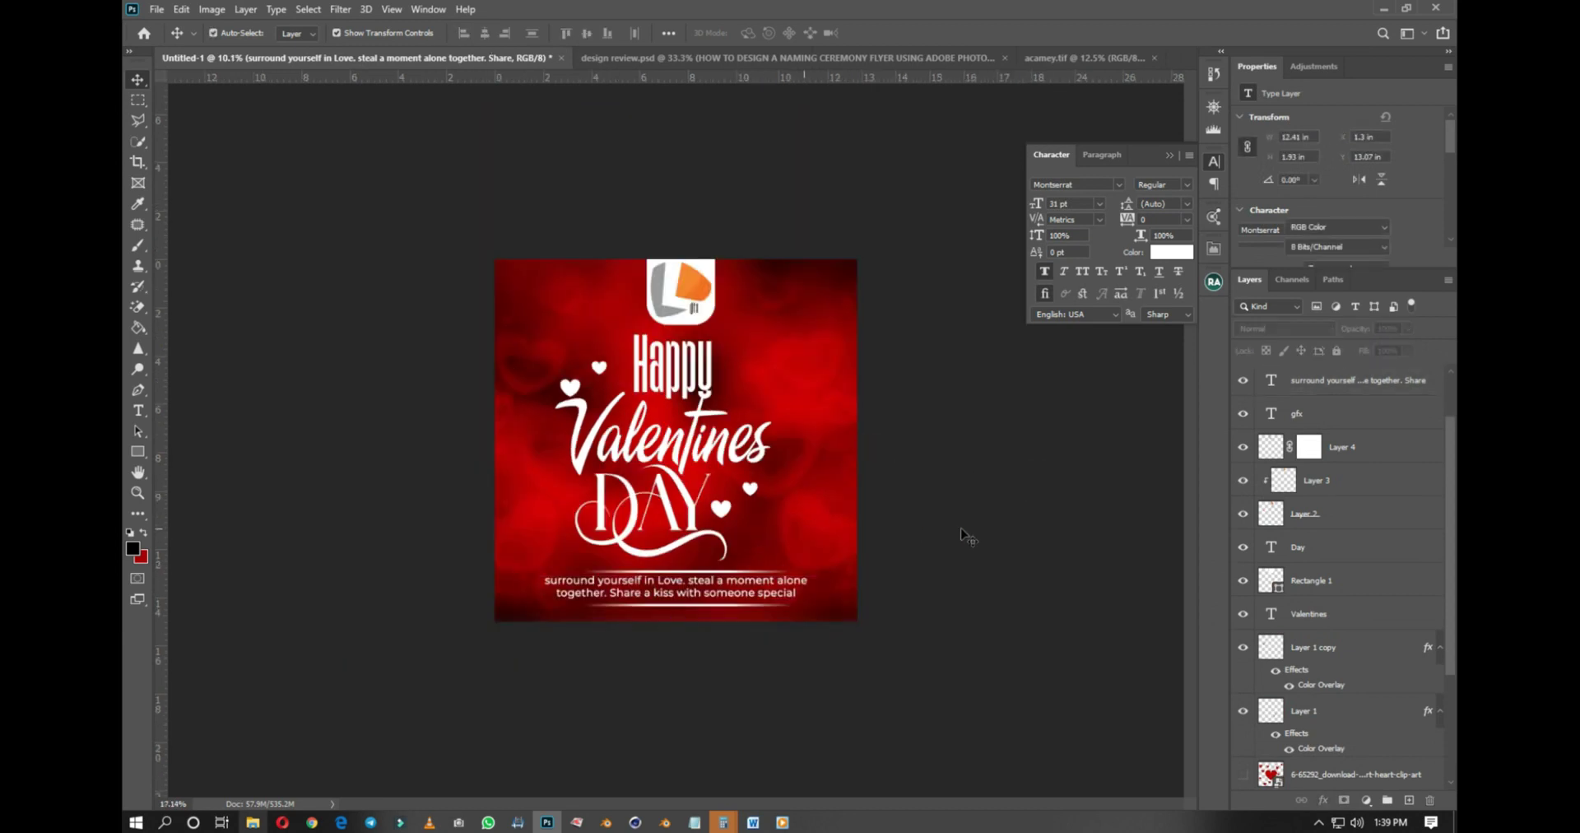
Step: Apply faux italic to the "Happy" text and shift it slightly left above "Valentines"
{"action": "scroll", "coordinate": [972, 534], "scroll_direction": "up", "scroll_amount": 9}
{"action": "scroll", "coordinate": [784, 473], "scroll_direction": "down", "scroll_amount": 4}
{"action": "scroll", "coordinate": [803, 469], "scroll_direction": "up", "scroll_amount": 2}
{"action": "left_click", "coordinate": [711, 361]}
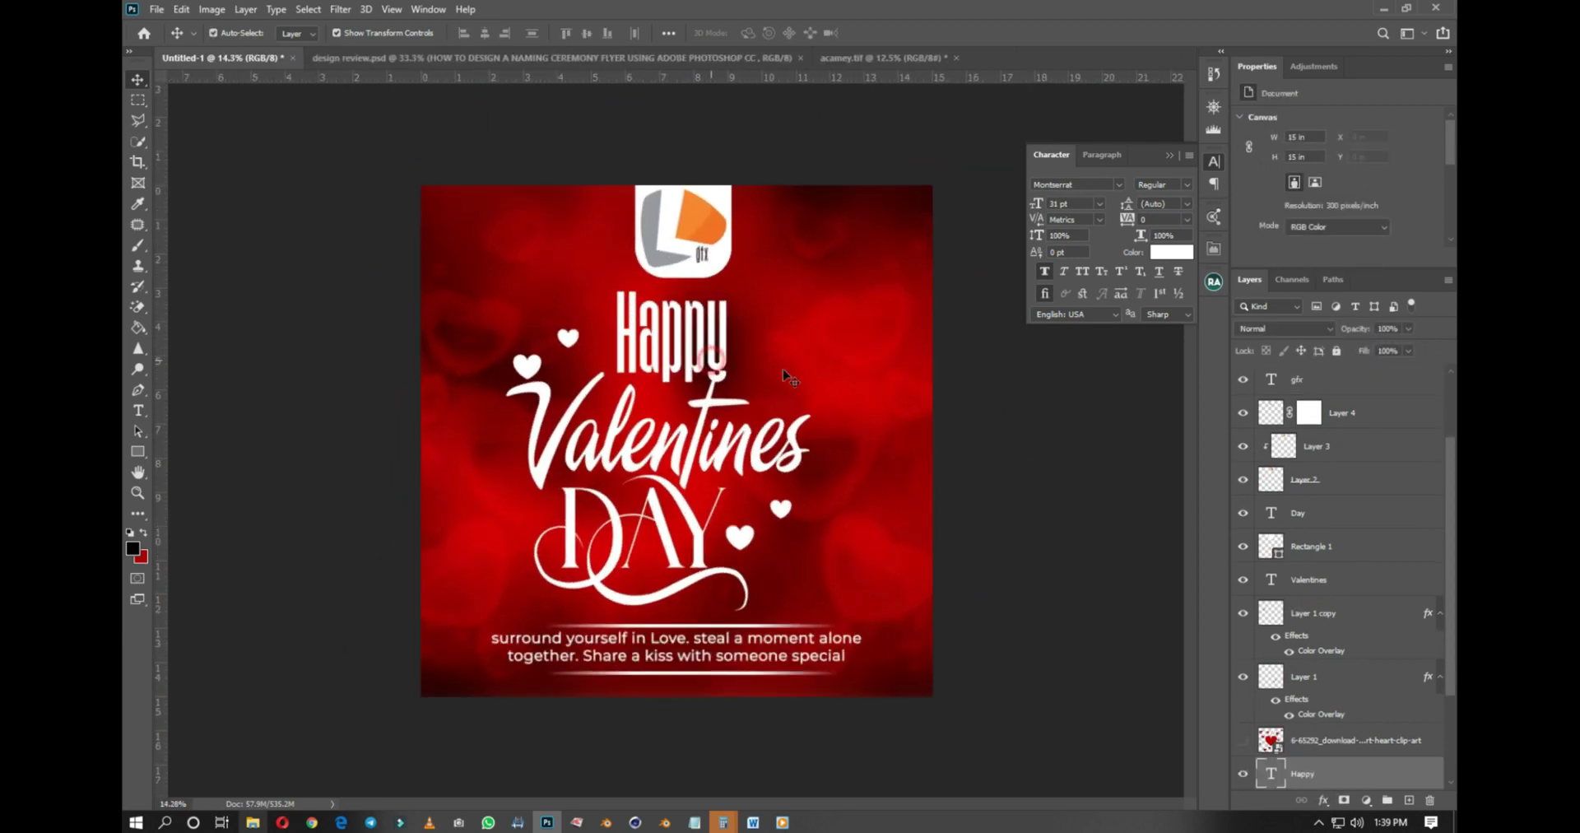
{"action": "left_click", "coordinate": [1065, 272]}
{"action": "left_click", "coordinate": [1065, 272]}
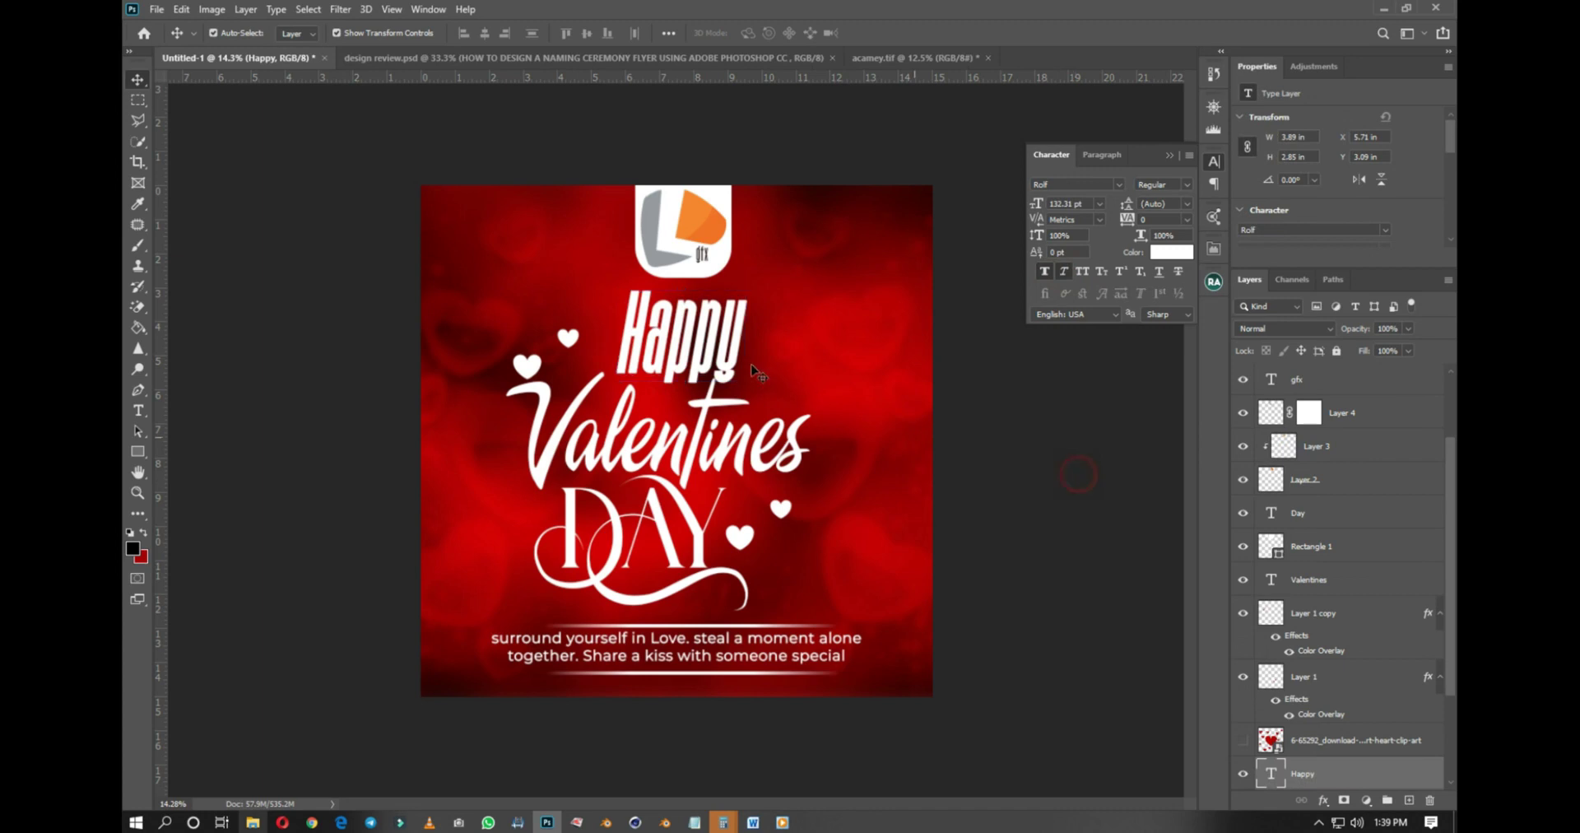
{"action": "left_click_drag", "start_coordinate": [708, 339], "coordinate": [698, 344]}
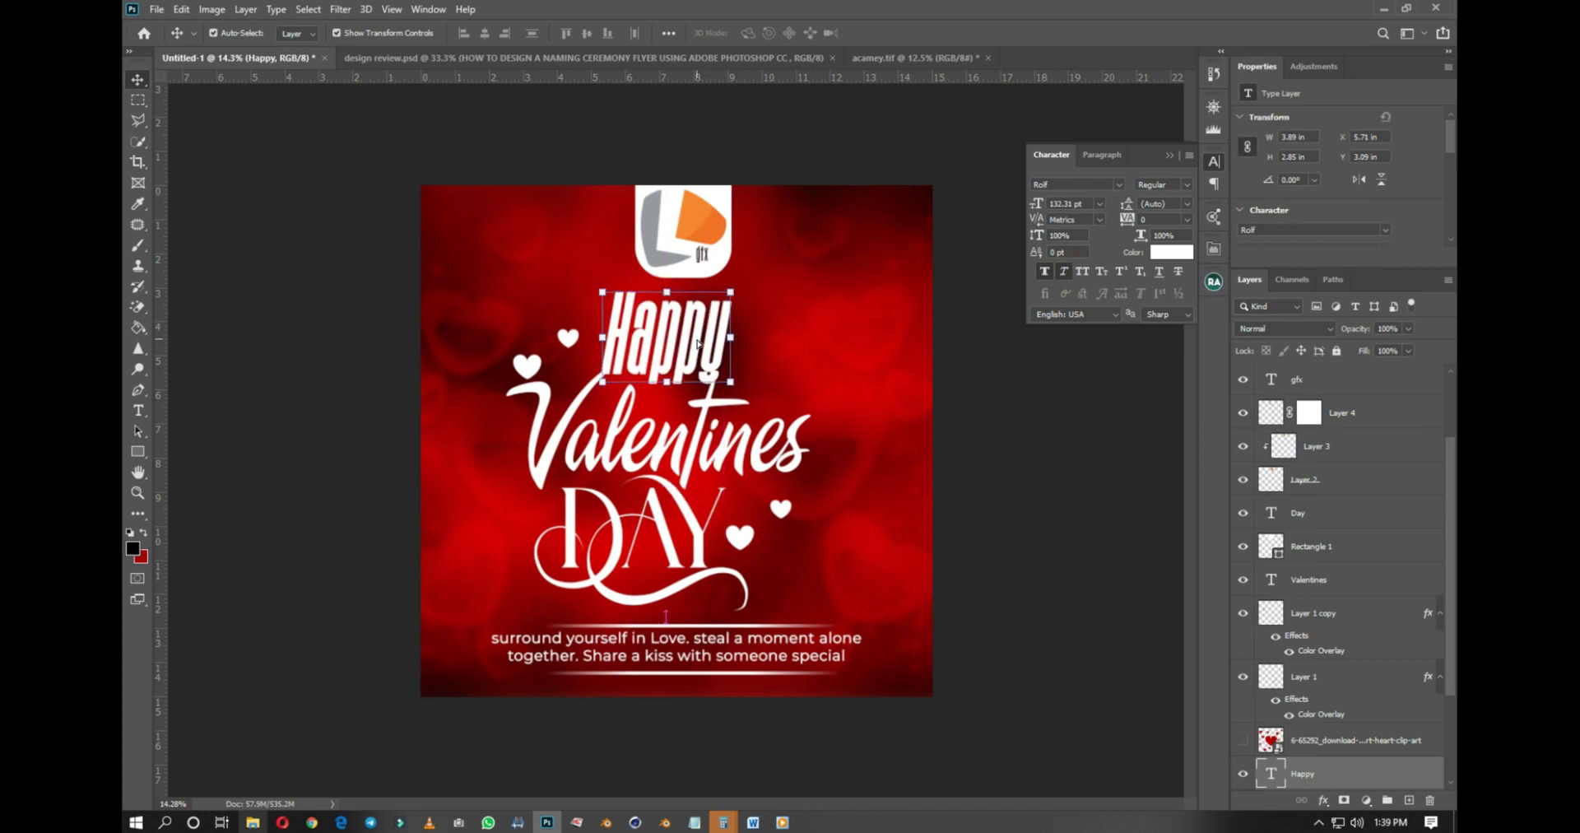
{"action": "left_click", "coordinate": [991, 430]}
{"action": "scroll", "coordinate": [687, 358], "scroll_direction": "up", "scroll_amount": 2}
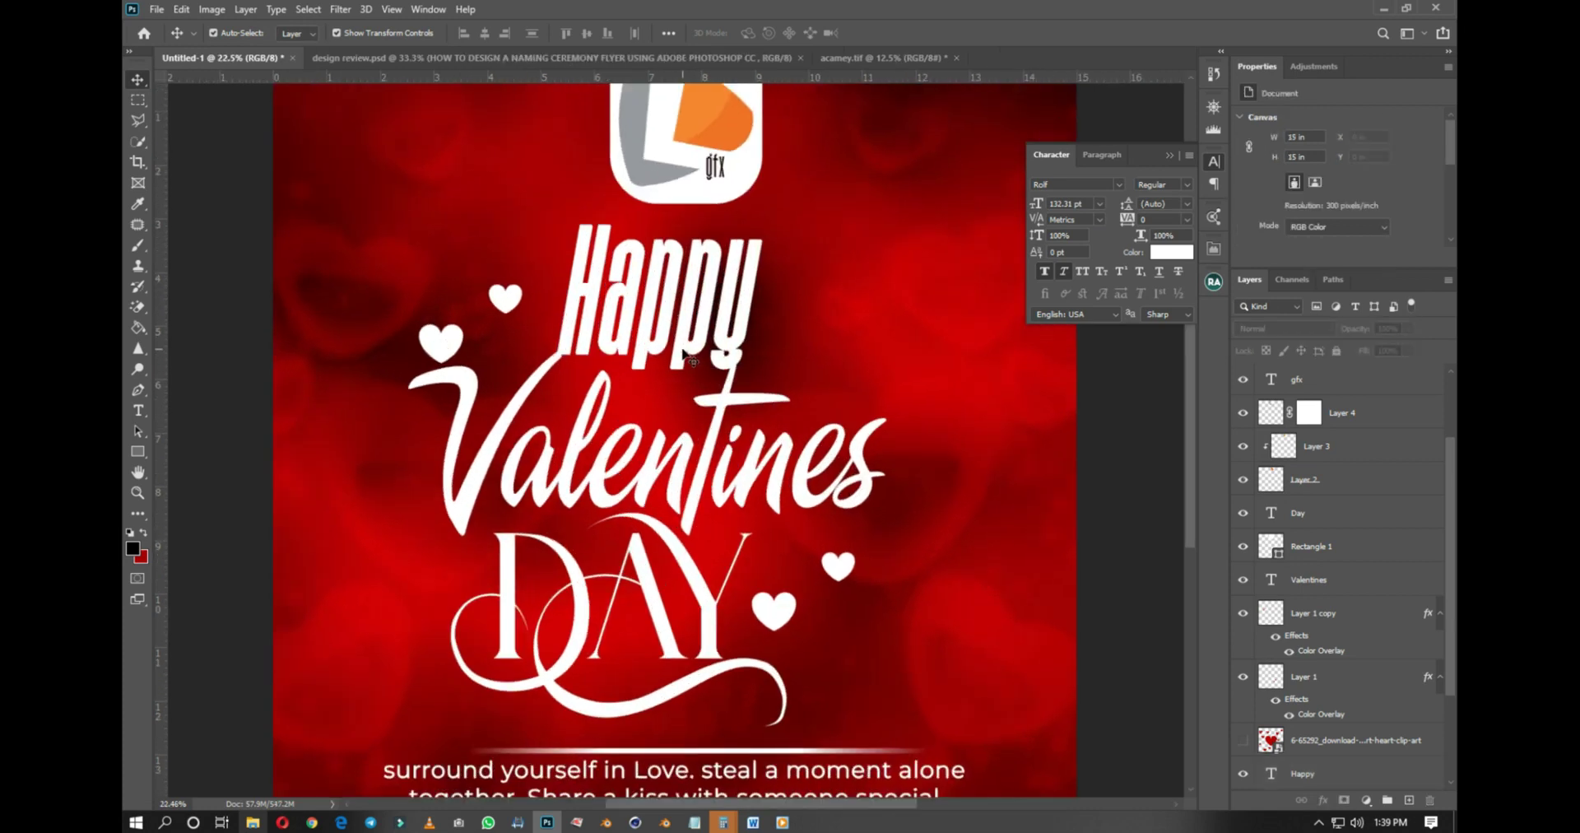
{"action": "left_click", "coordinate": [688, 358]}
{"action": "scroll", "coordinate": [868, 482], "scroll_direction": "down", "scroll_amount": 3}
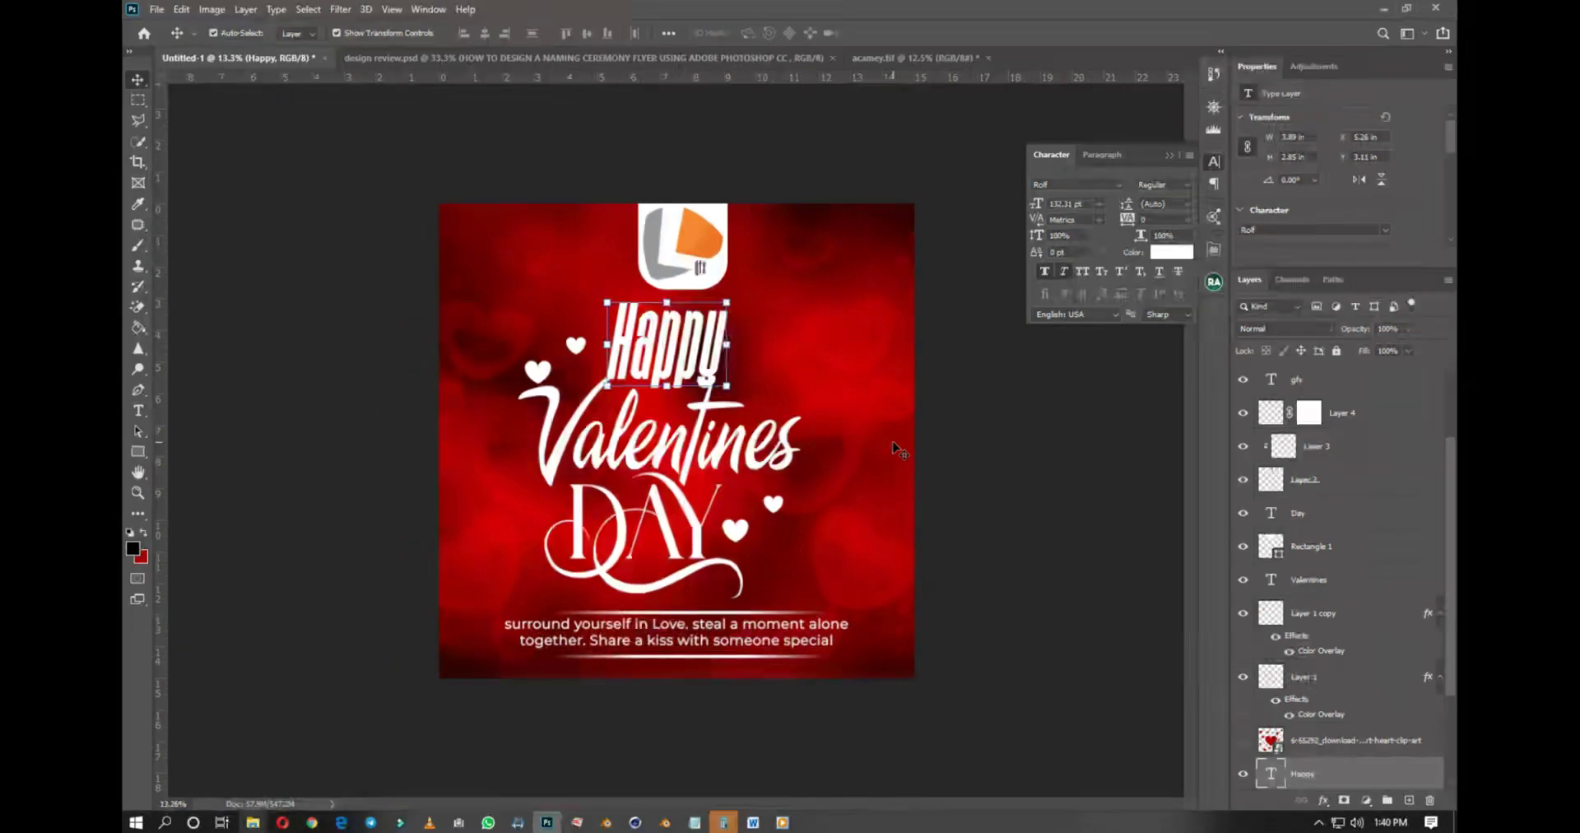
{"action": "left_click", "coordinate": [1051, 599]}
{"action": "scroll", "coordinate": [829, 490], "scroll_direction": "down", "scroll_amount": 1}
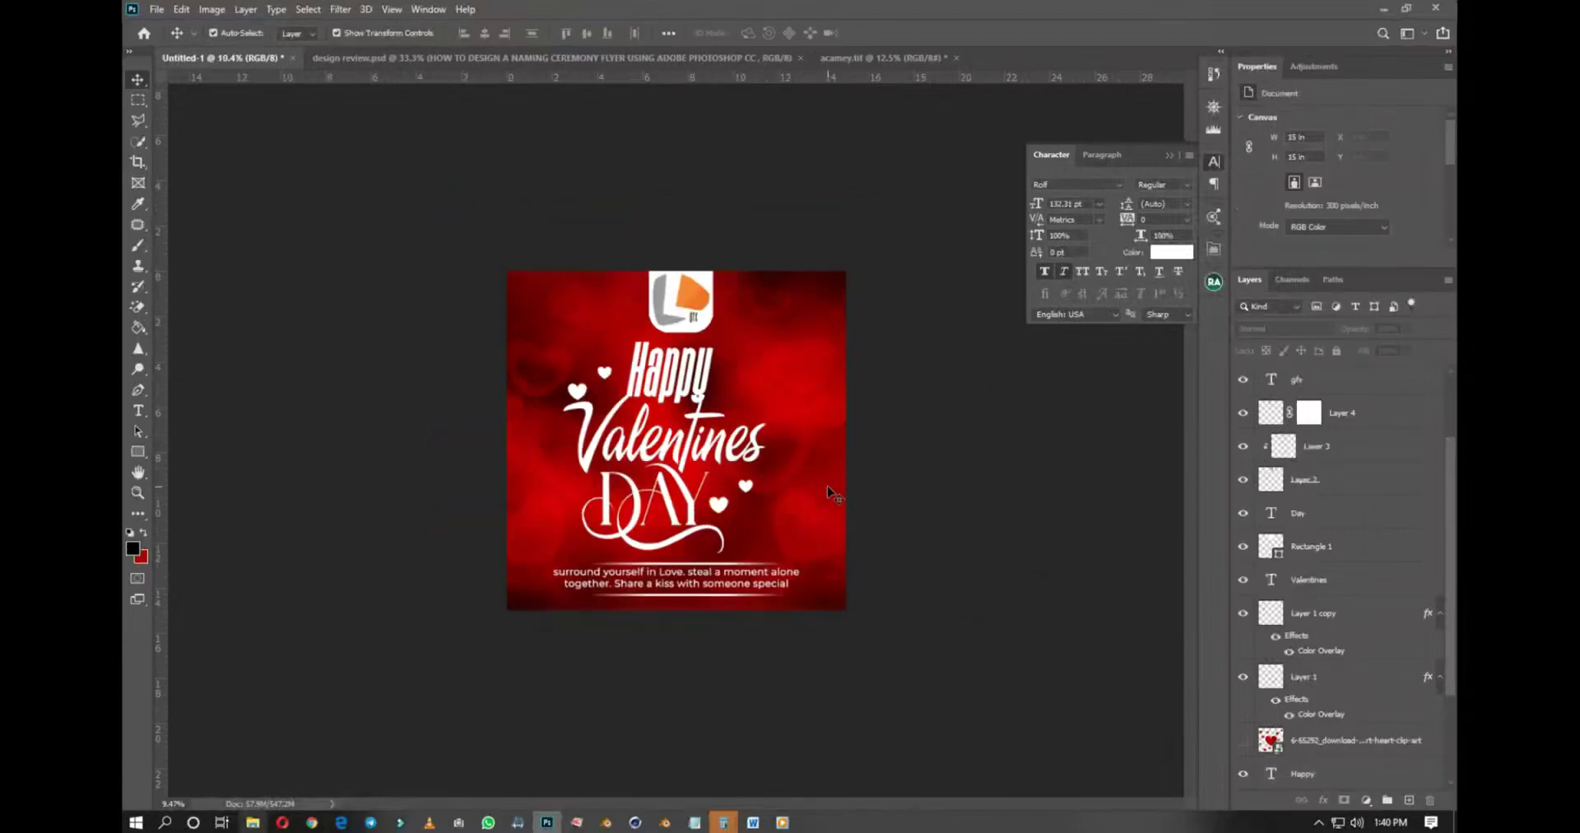
Step: Add a Levels adjustment layer directly above the mirrored hearts copy
{"action": "left_click", "coordinate": [848, 467]}
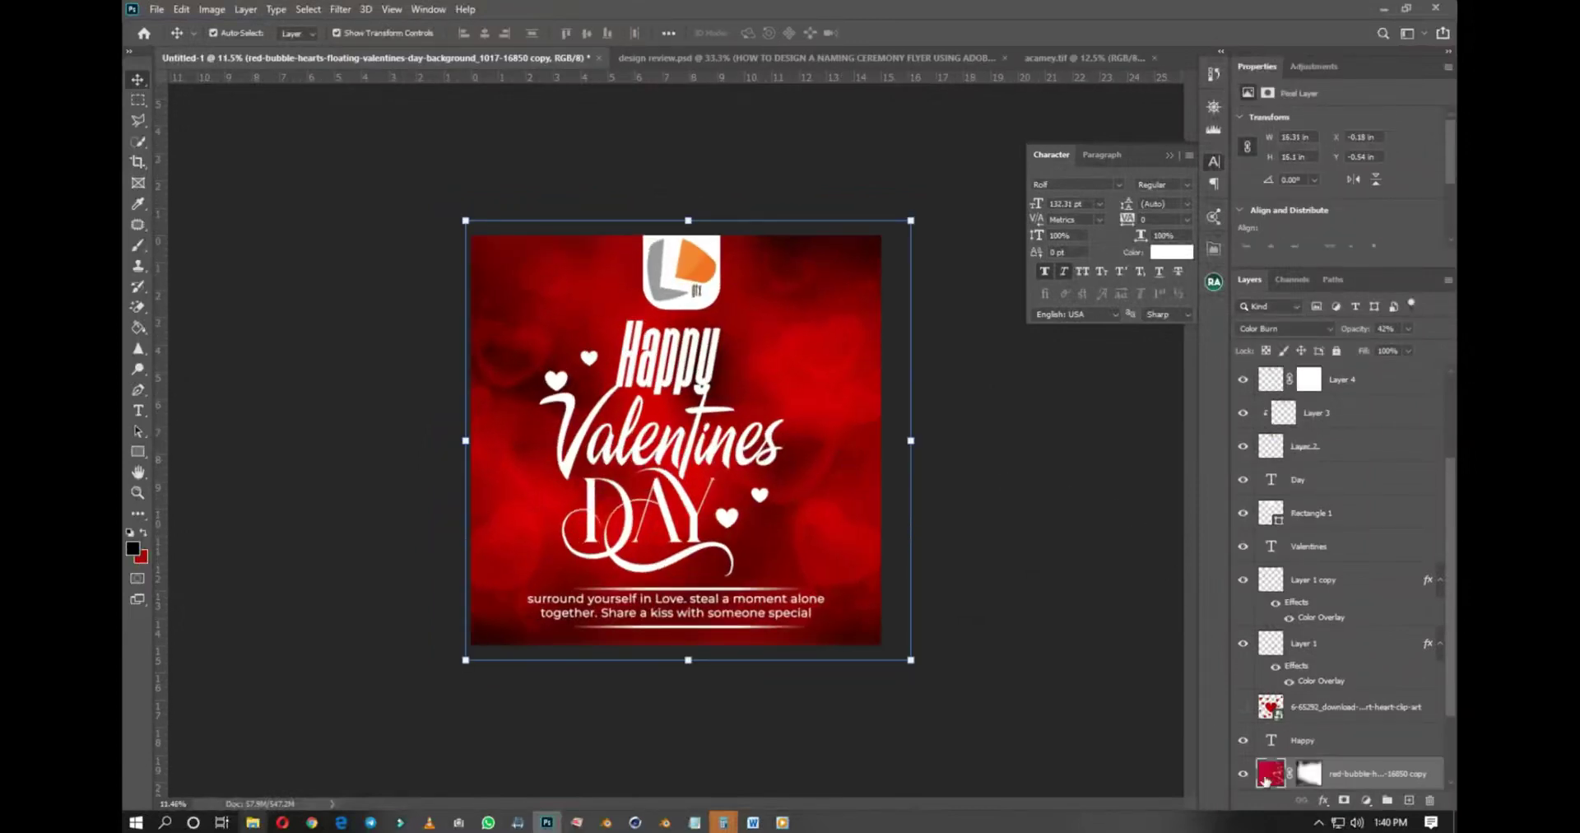
{"action": "scroll", "coordinate": [1369, 434], "scroll_direction": "up", "scroll_amount": 3}
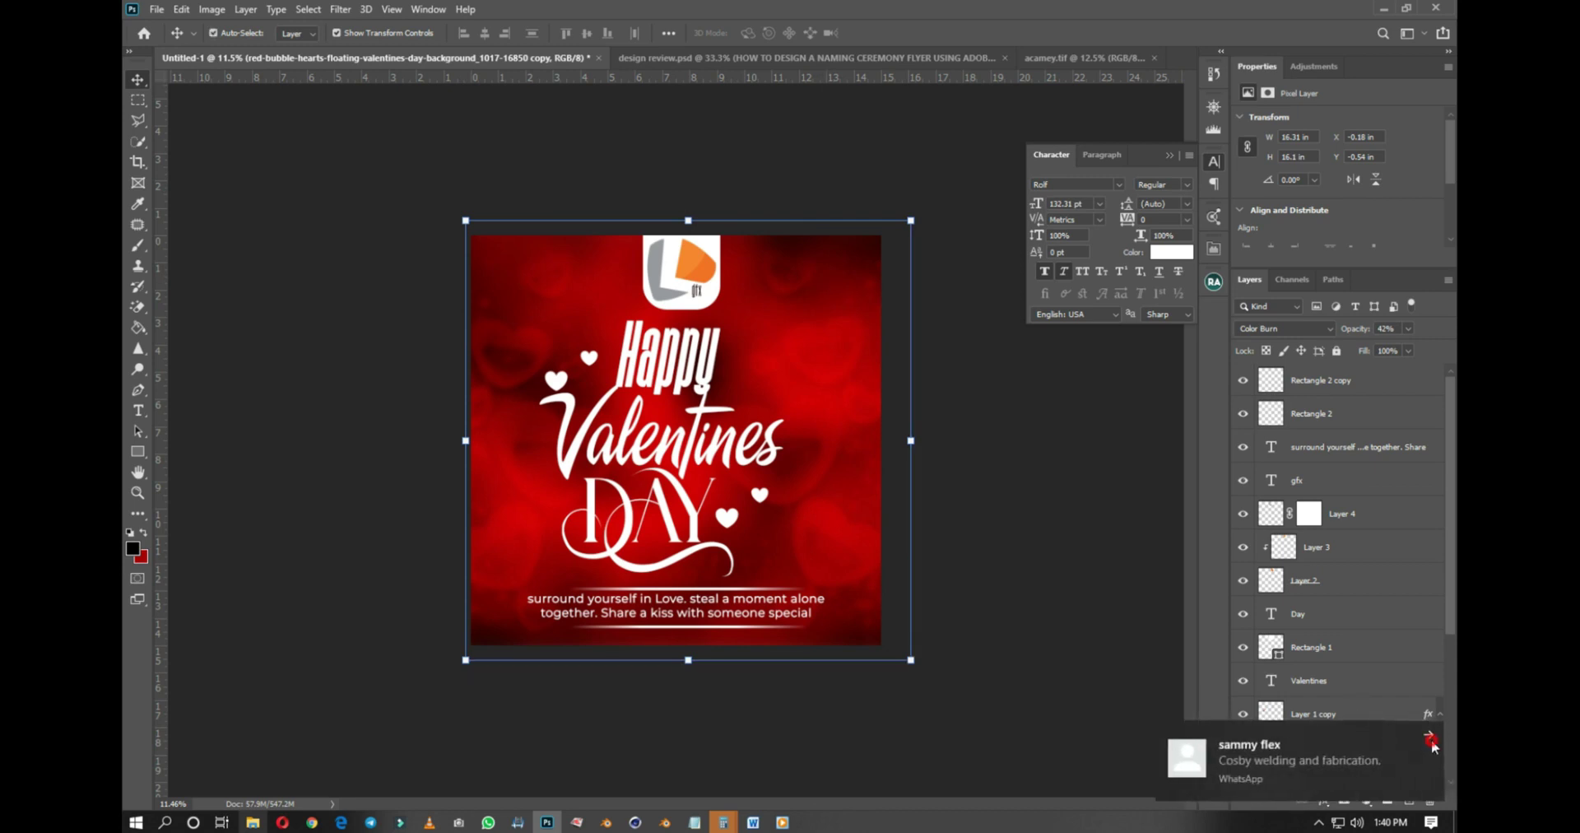
{"action": "left_click", "coordinate": [1432, 744]}
{"action": "left_click", "coordinate": [1367, 802]}
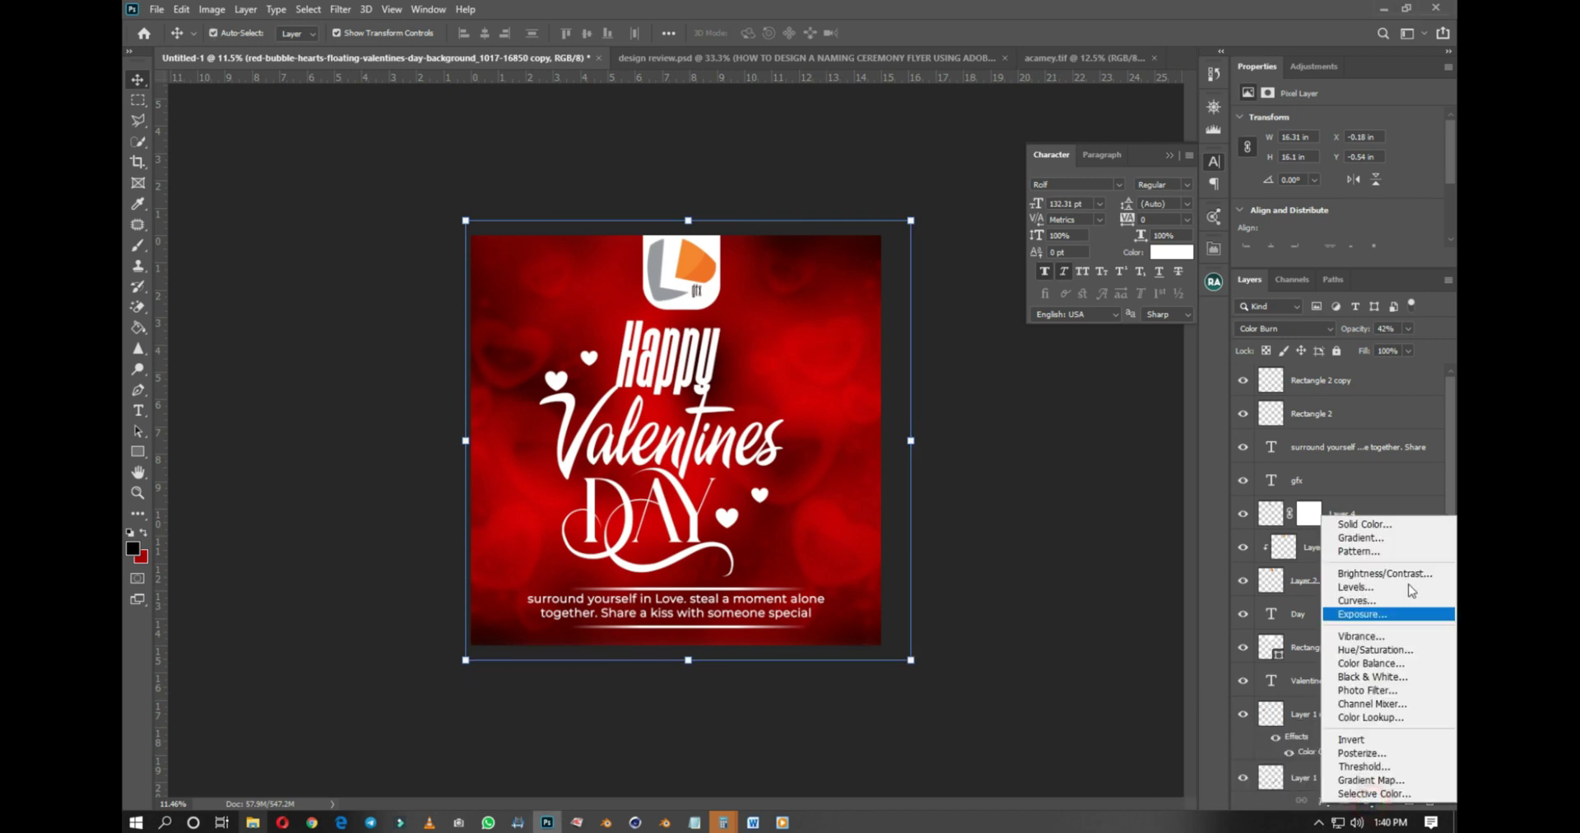
{"action": "left_click", "coordinate": [1364, 590]}
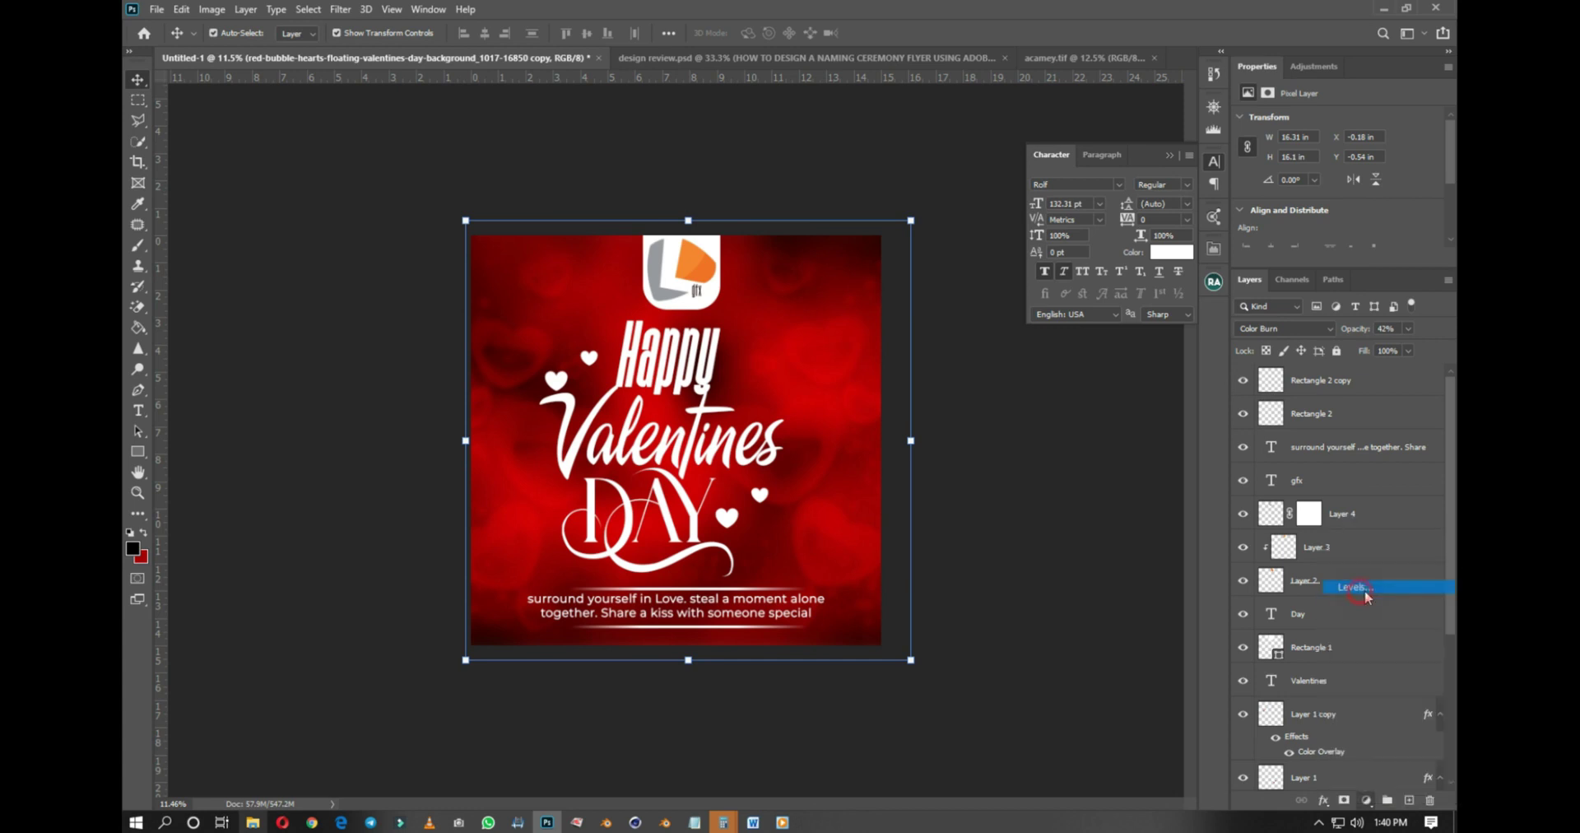
{"action": "left_click", "coordinate": [1156, 443]}
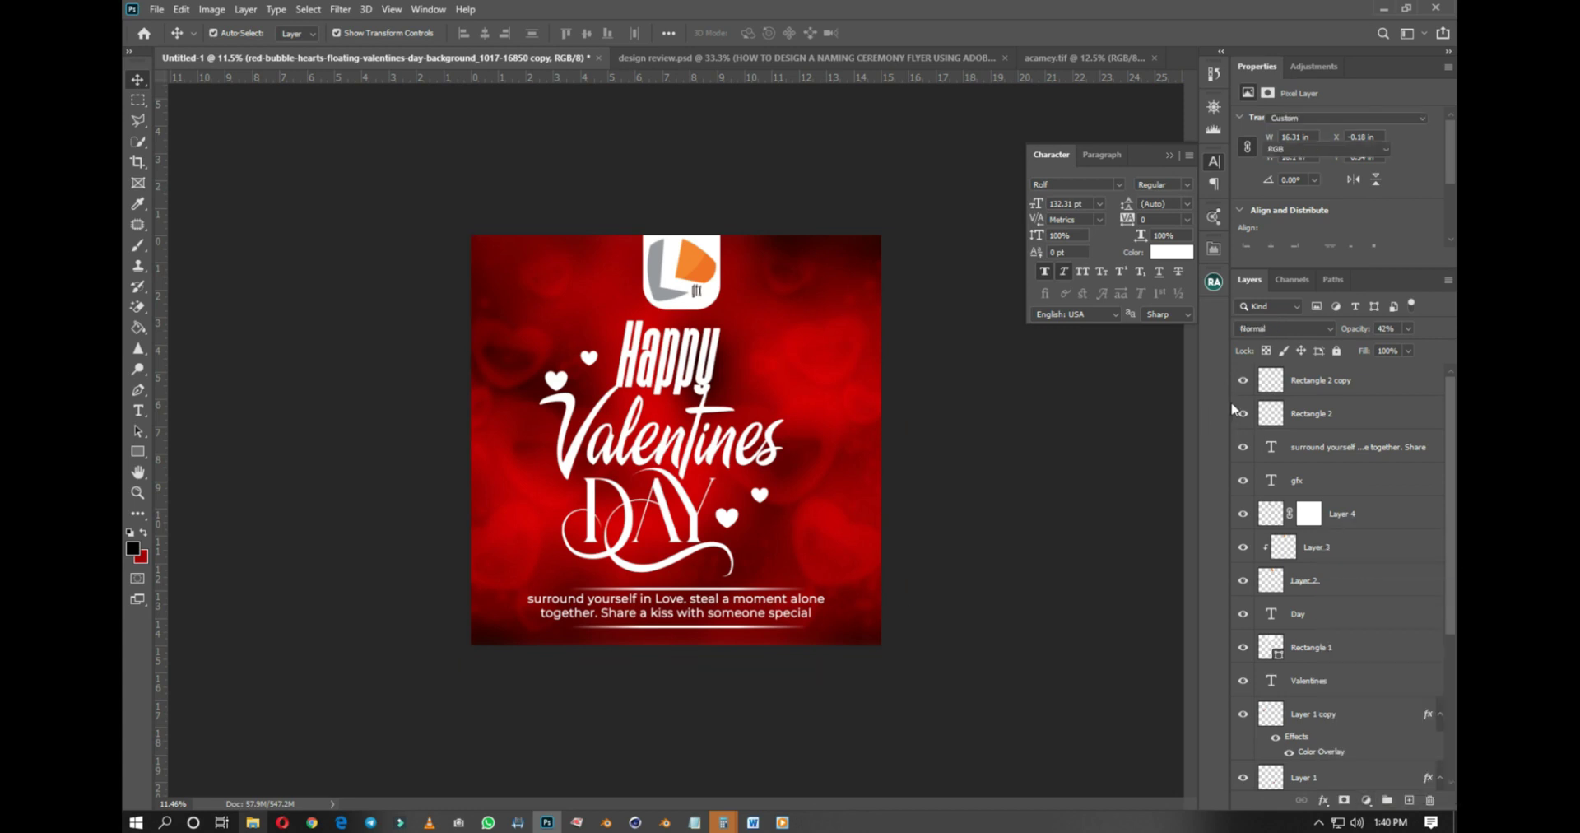
Step: Raise the shadow input level of the Levels adjustment slightly to deepen the background's dark areas
{"action": "left_click_drag", "start_coordinate": [1341, 764], "coordinate": [1296, 372]}
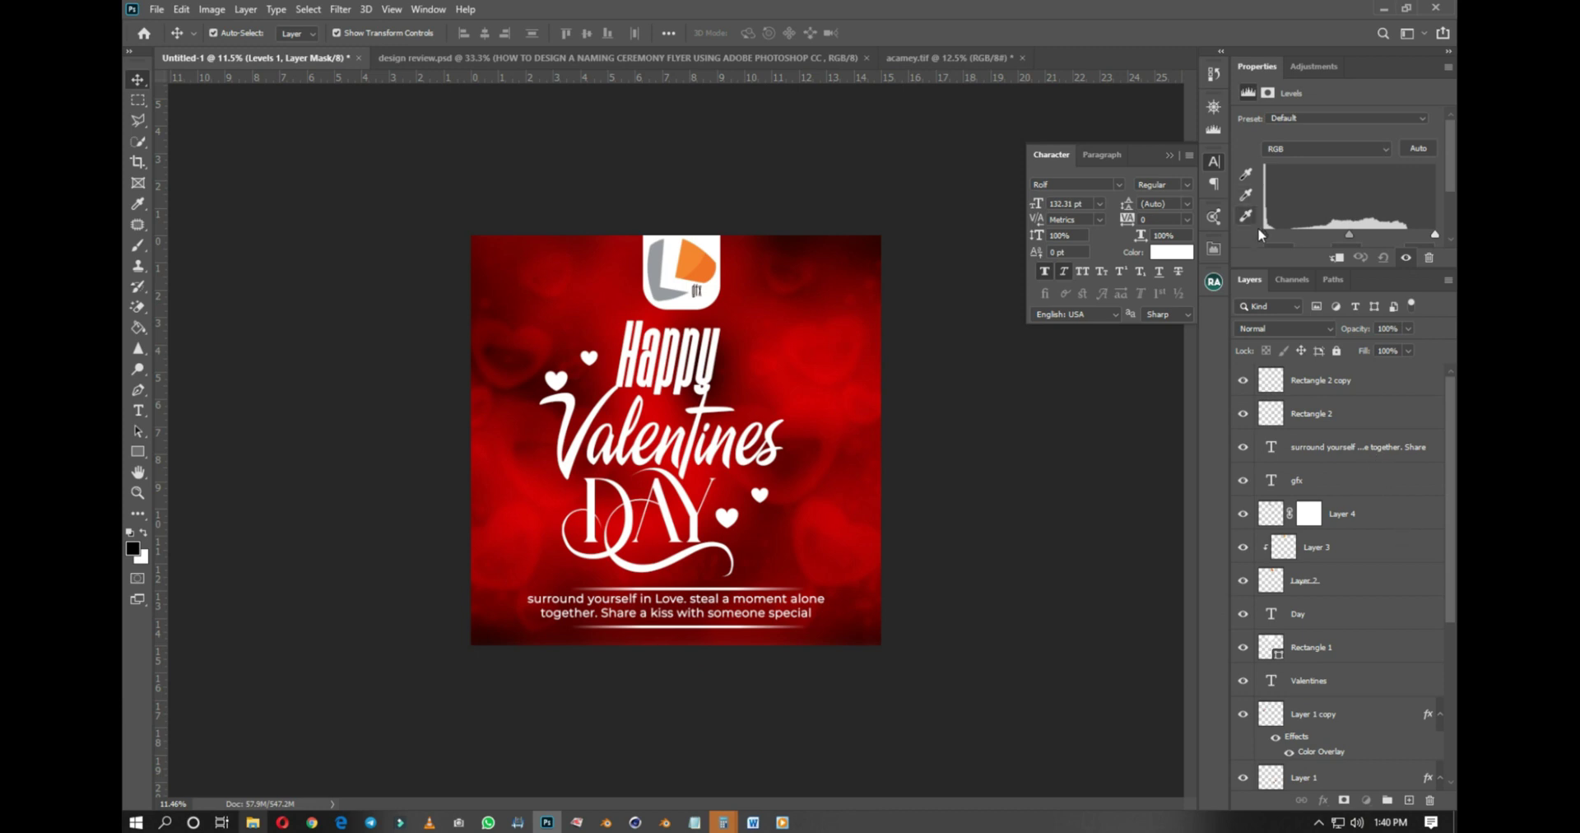
{"action": "left_click_drag", "start_coordinate": [1263, 234], "coordinate": [1276, 234]}
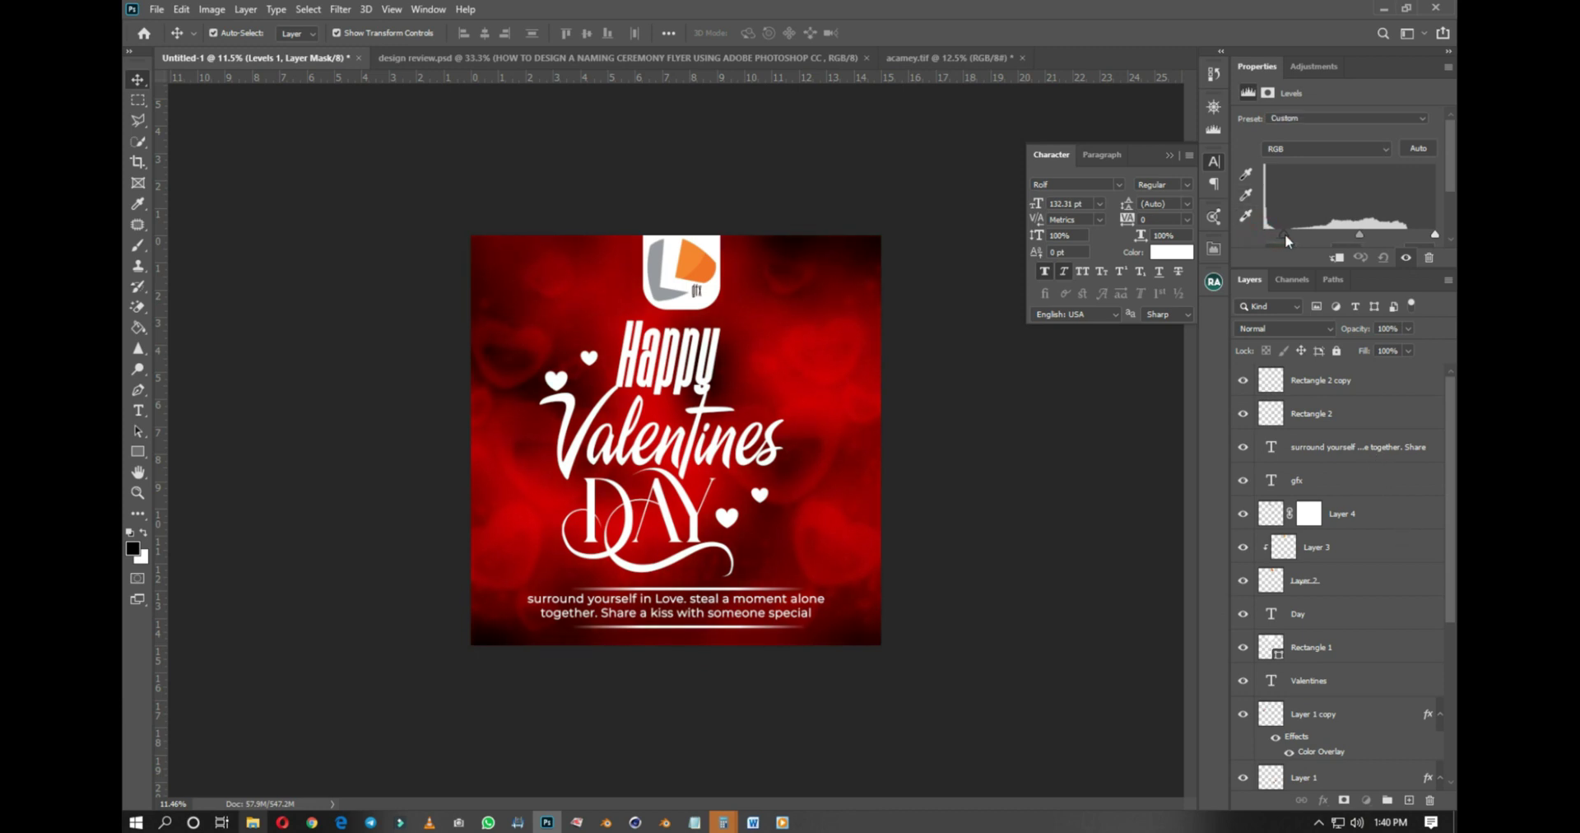
{"action": "left_click", "coordinate": [1026, 452]}
{"action": "scroll", "coordinate": [831, 432], "scroll_direction": "down", "scroll_amount": 3}
{"action": "scroll", "coordinate": [832, 438], "scroll_direction": "up", "scroll_amount": 1}
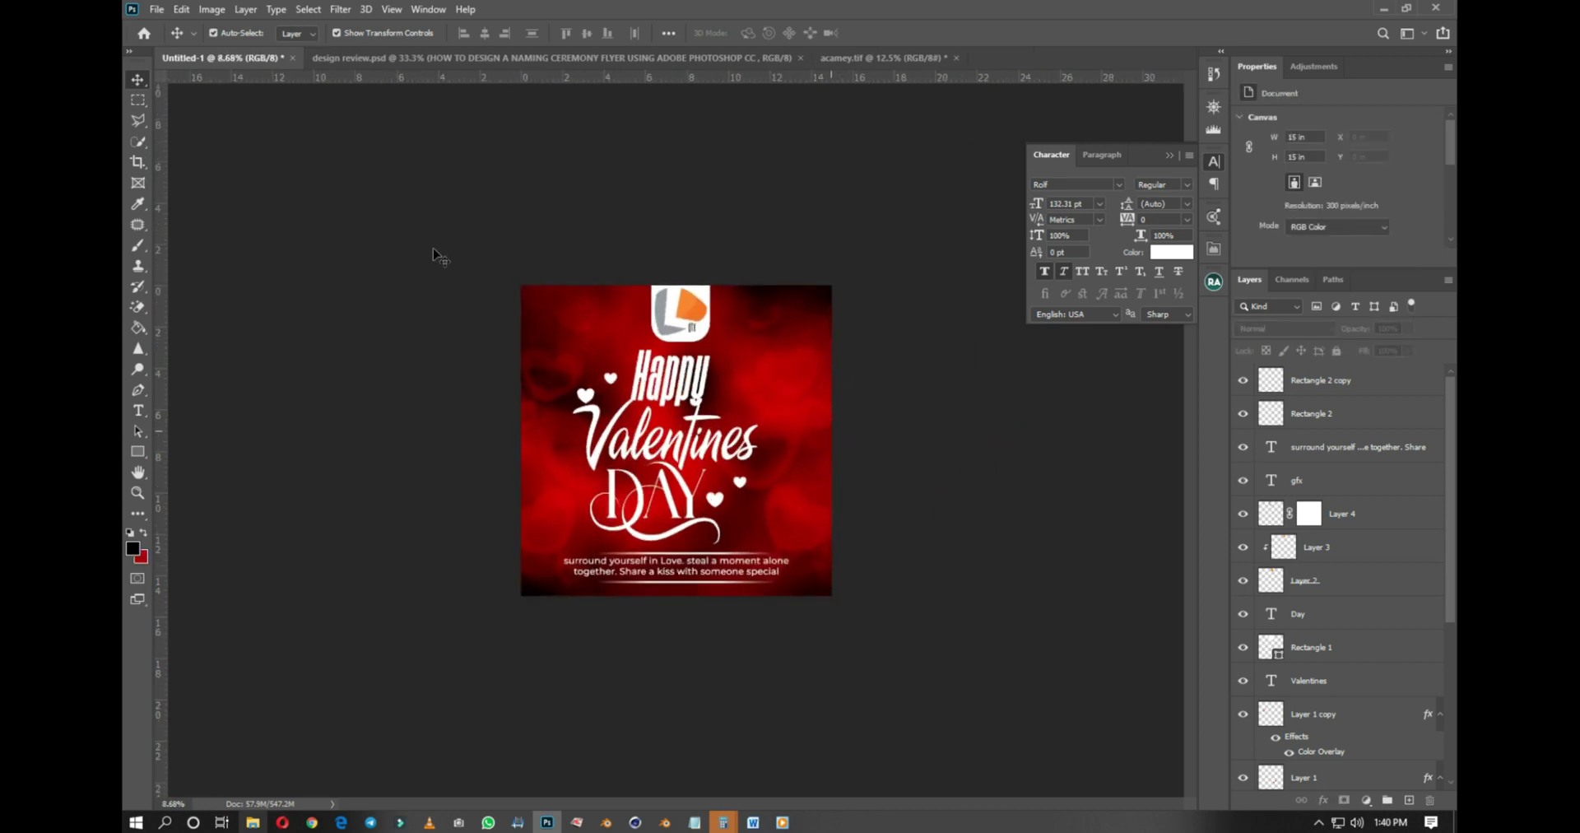
Step: Select all layers and stamp the visible artwork into a new merged layer at the top of the stack
{"action": "key", "text": "ctrl+alt+a"}
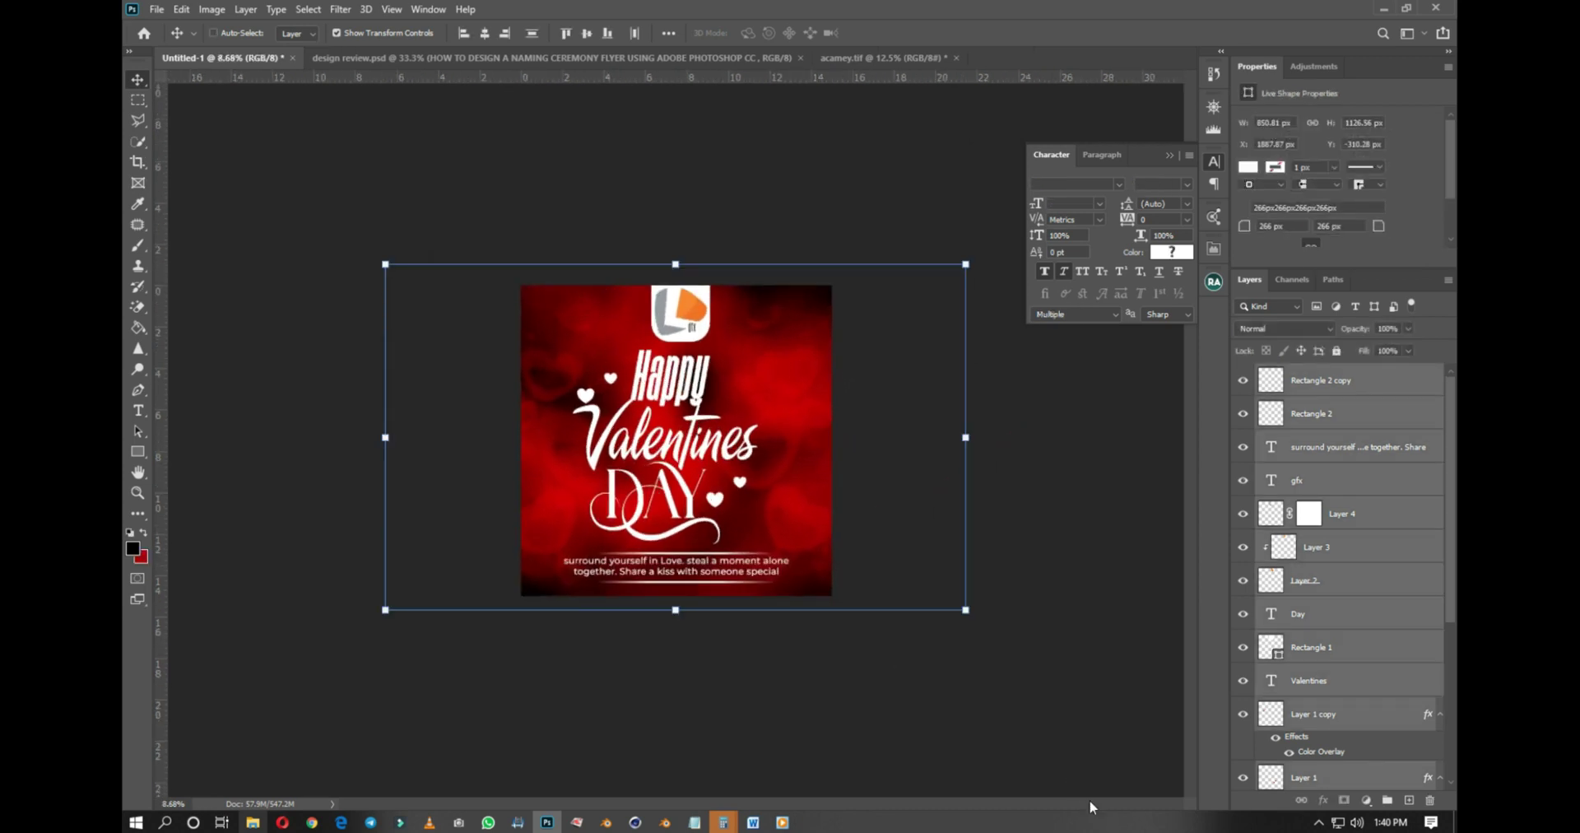
{"action": "key", "text": "ctrl+shift+alt+e"}
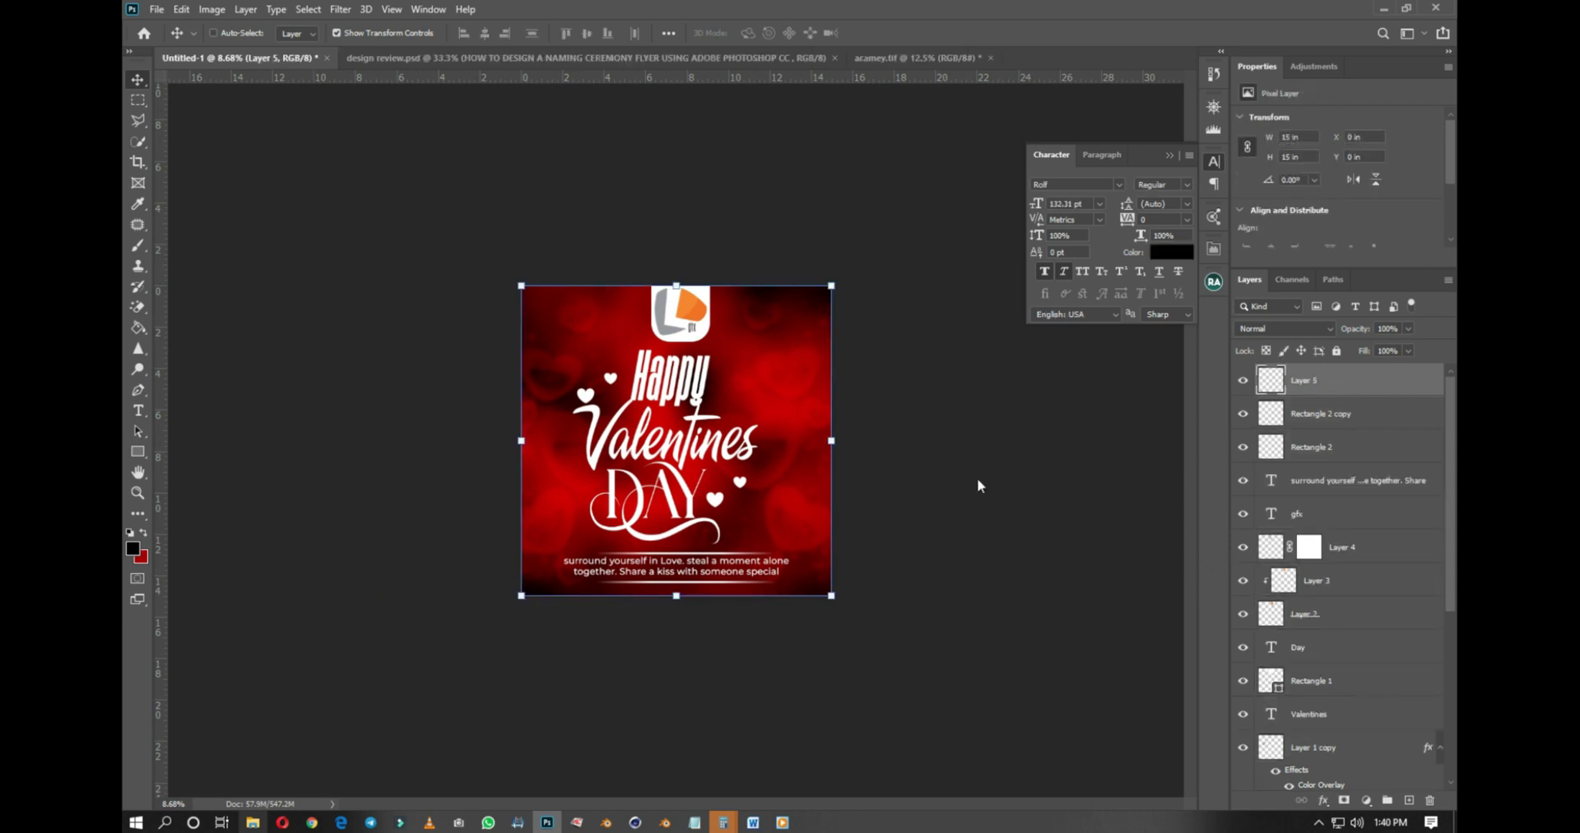
Step: Deselect the merged Layer 5 and hide it, leaving the original flyer layers visible
{"action": "left_click", "coordinate": [988, 454]}
{"action": "scroll", "coordinate": [802, 447], "scroll_direction": "up", "scroll_amount": 4}
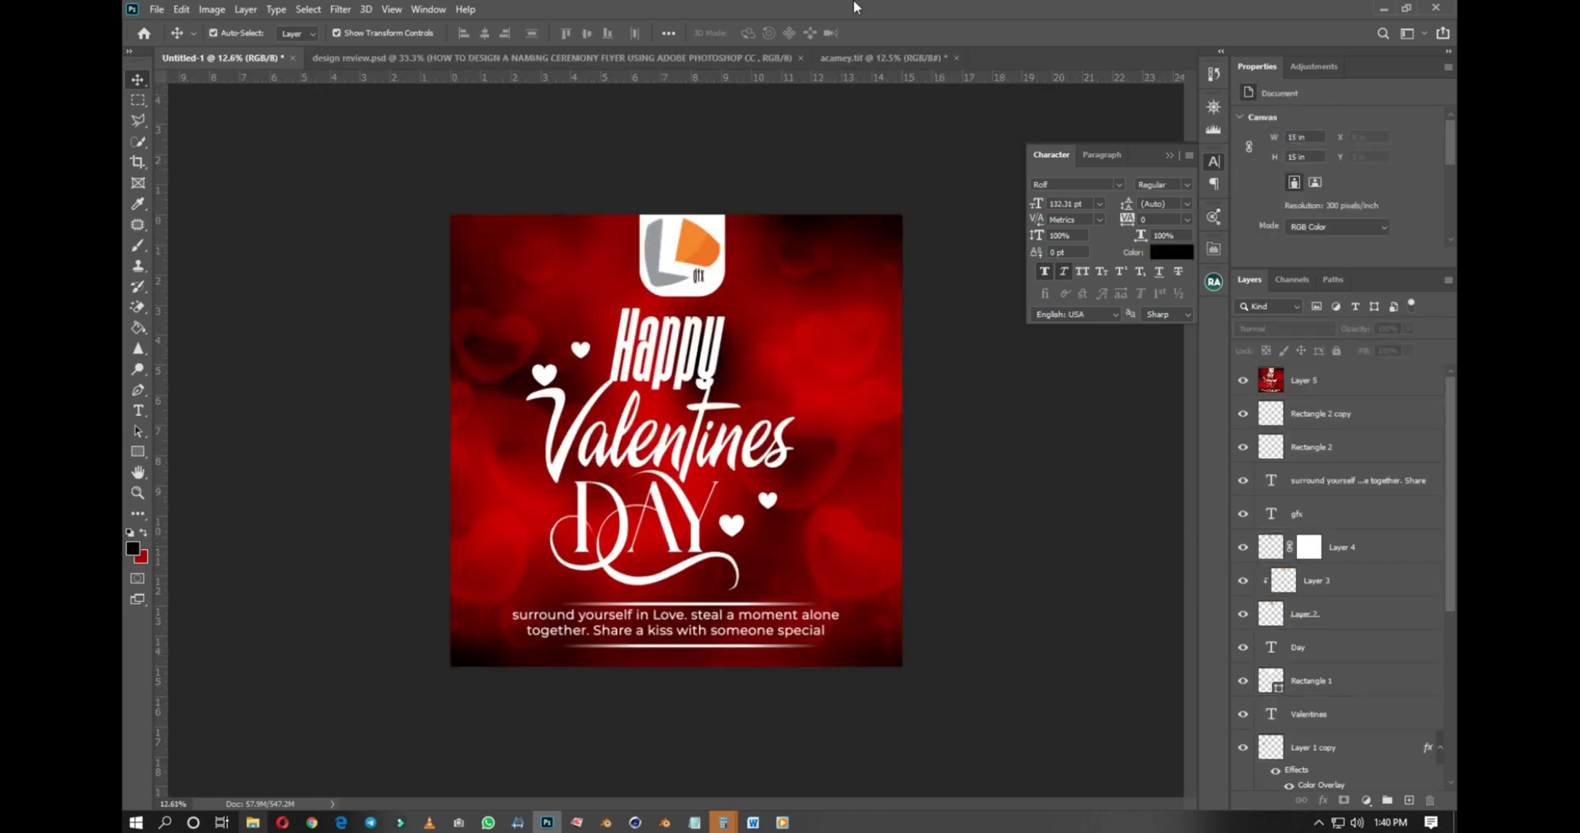
{"action": "scroll", "coordinate": [697, 464], "scroll_direction": "down", "scroll_amount": 3}
{"action": "scroll", "coordinate": [709, 498], "scroll_direction": "up", "scroll_amount": 3}
{"action": "scroll", "coordinate": [713, 505], "scroll_direction": "down", "scroll_amount": 2}
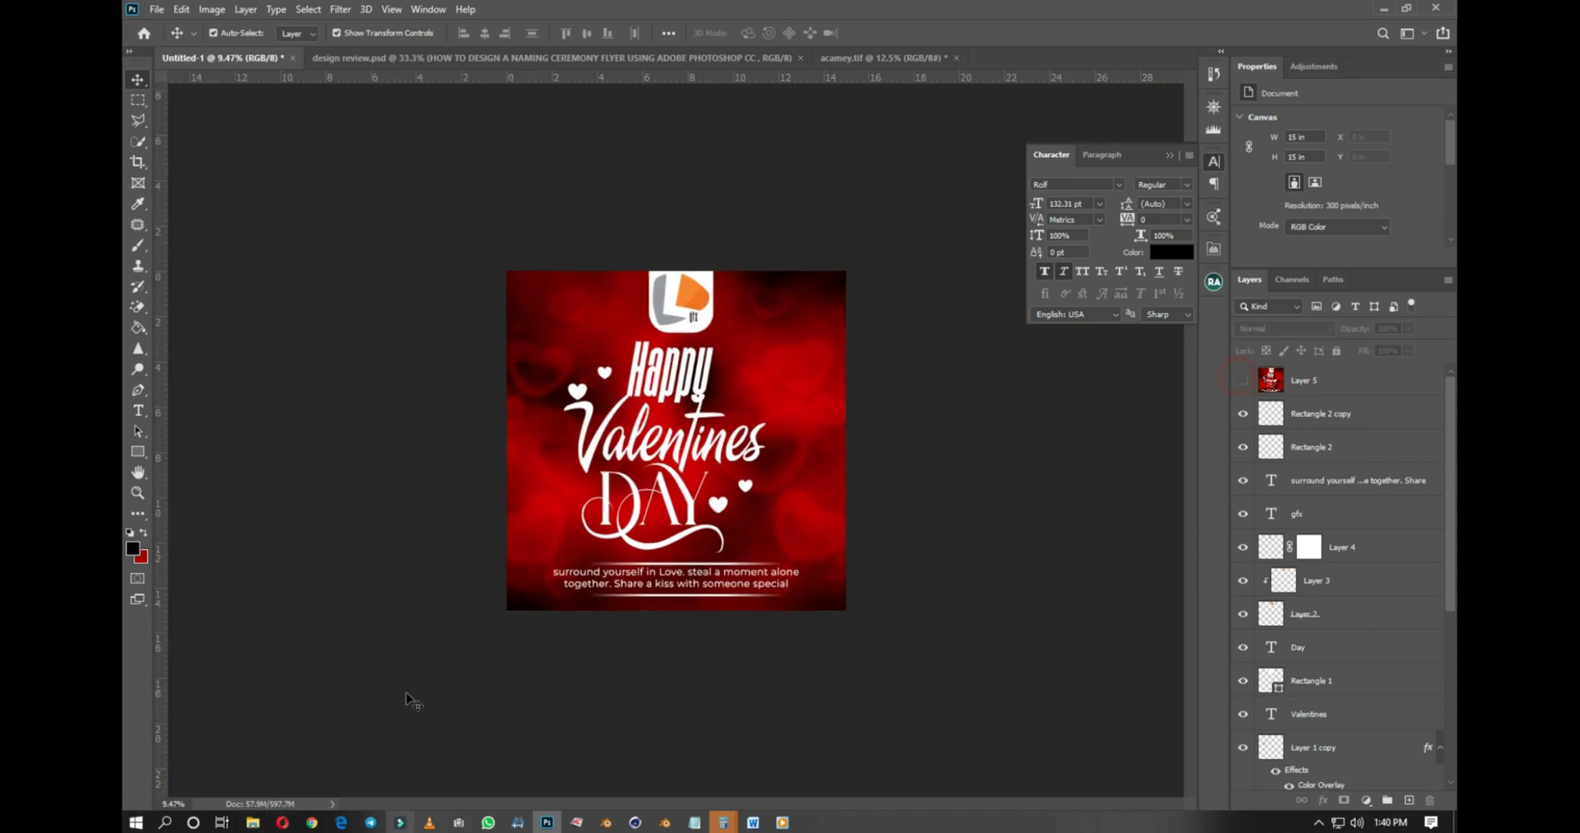
Step: Place the "2020 YOUTH WEEK copy" image over the flyer, scale it to about 87%, and shift it slightly toward the lower right
{"action": "left_click", "coordinate": [252, 822]}
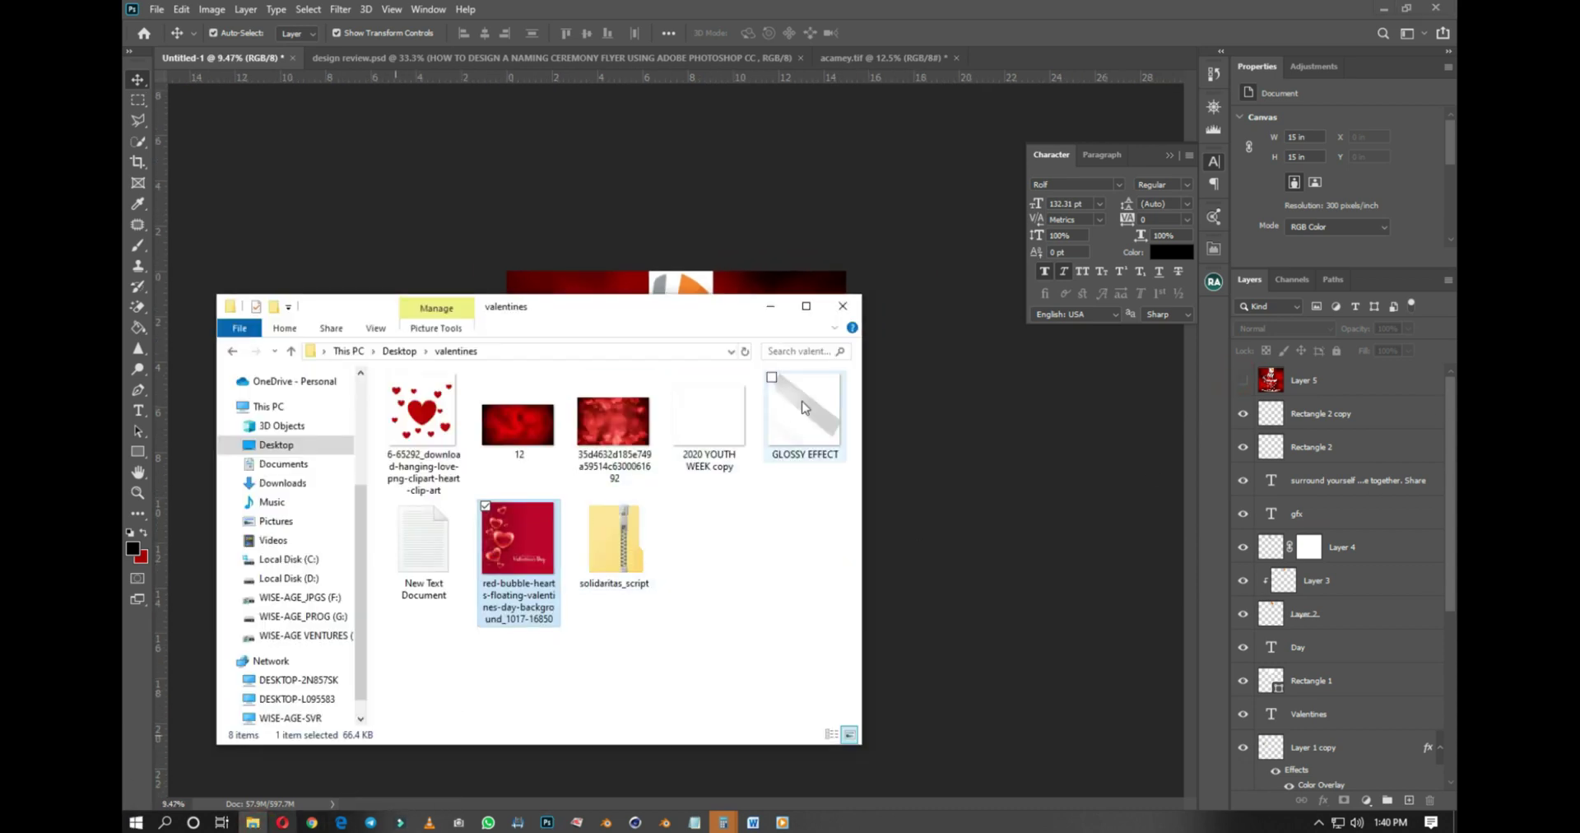
{"action": "left_click", "coordinate": [709, 420]}
{"action": "left_click", "coordinate": [253, 822]}
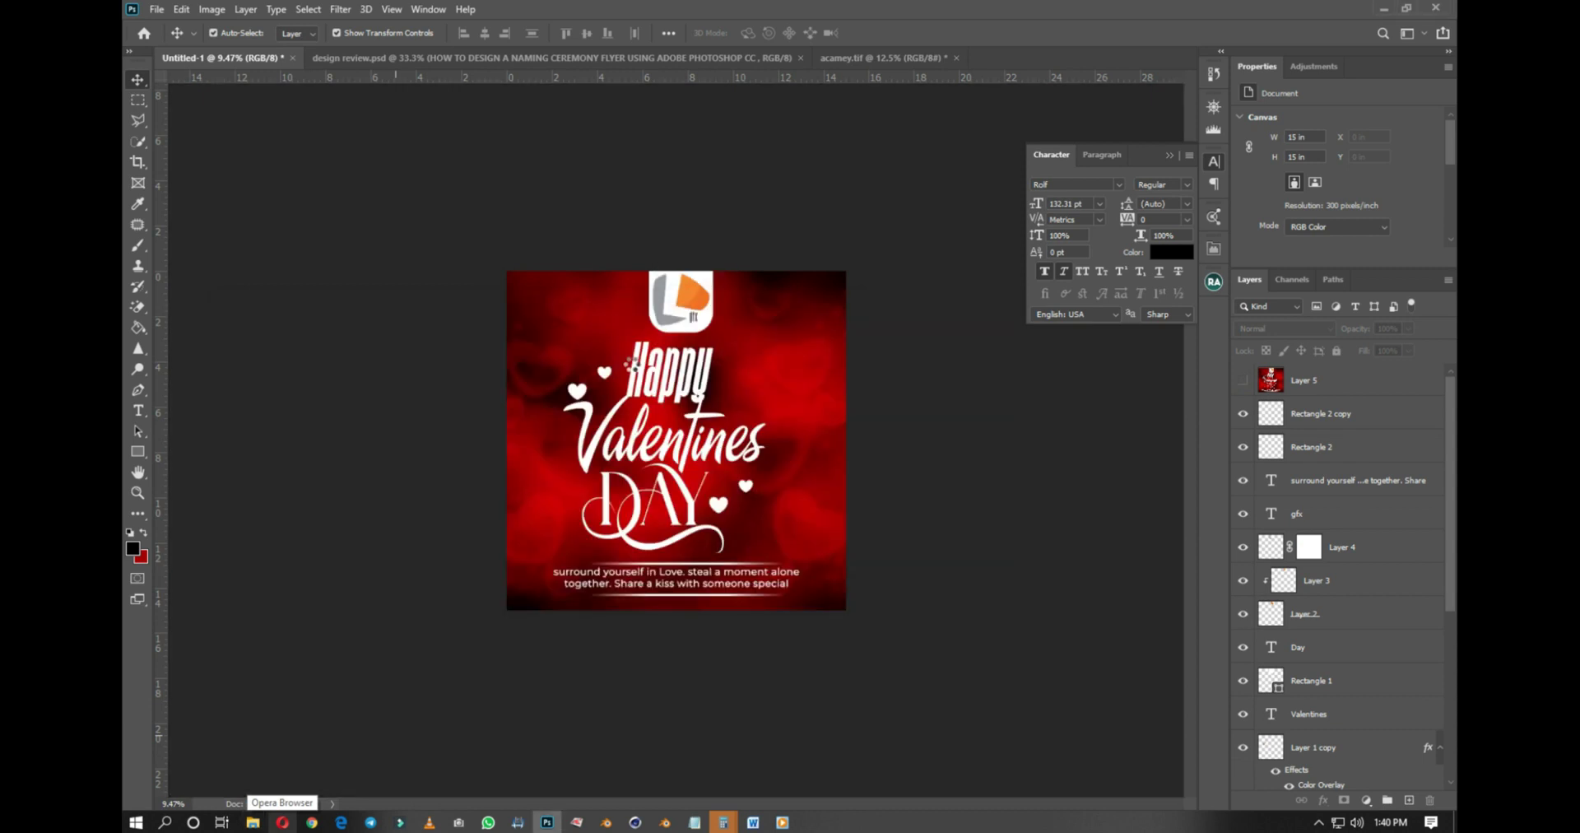
{"action": "left_click_drag", "start_coordinate": [631, 363], "coordinate": [634, 367]}
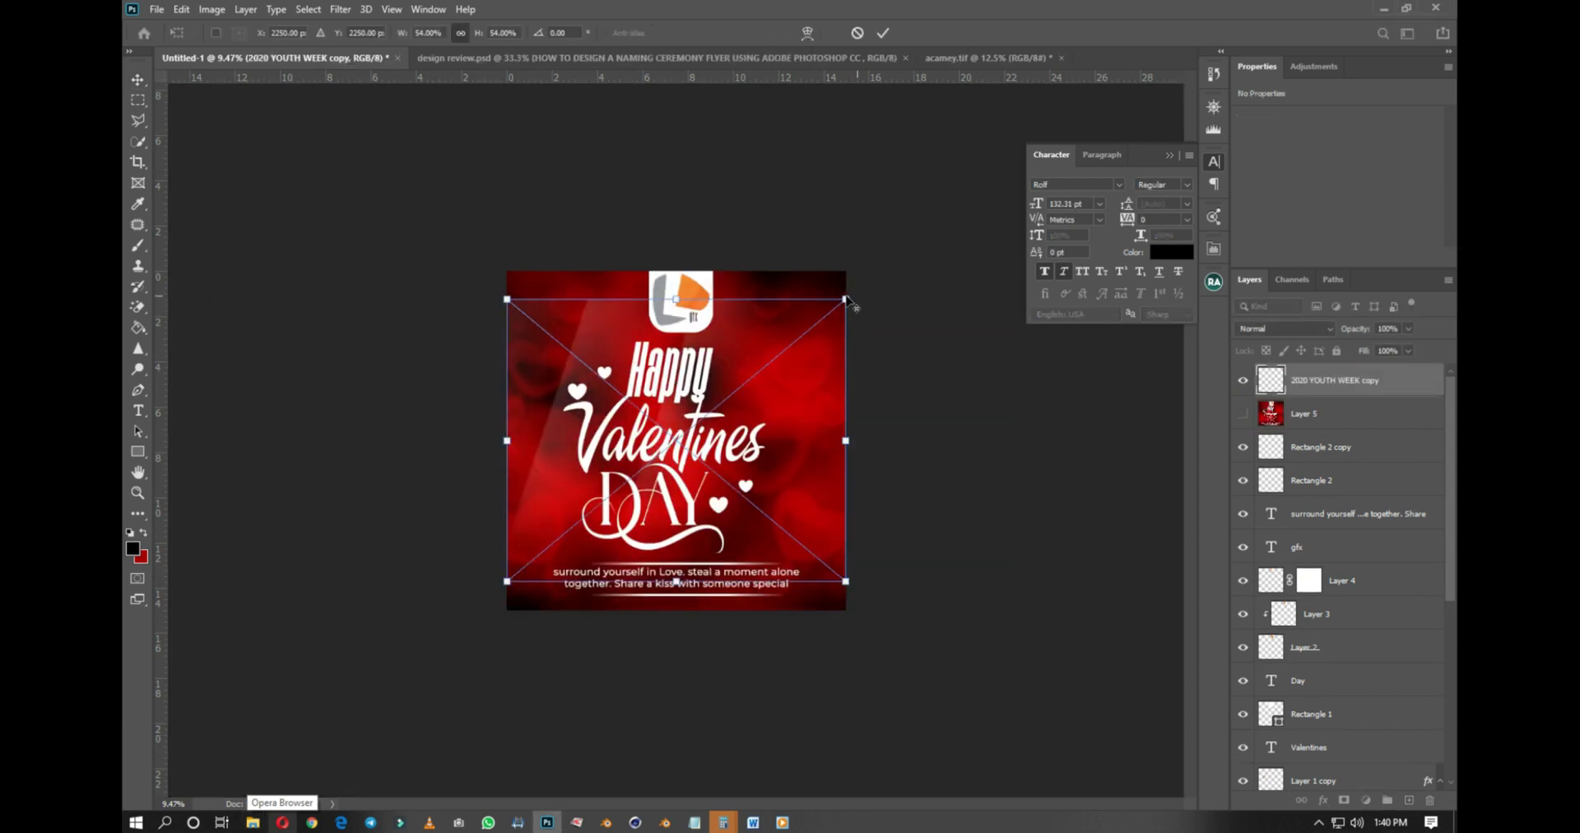
{"action": "left_click_drag", "start_coordinate": [846, 297], "coordinate": [950, 211]}
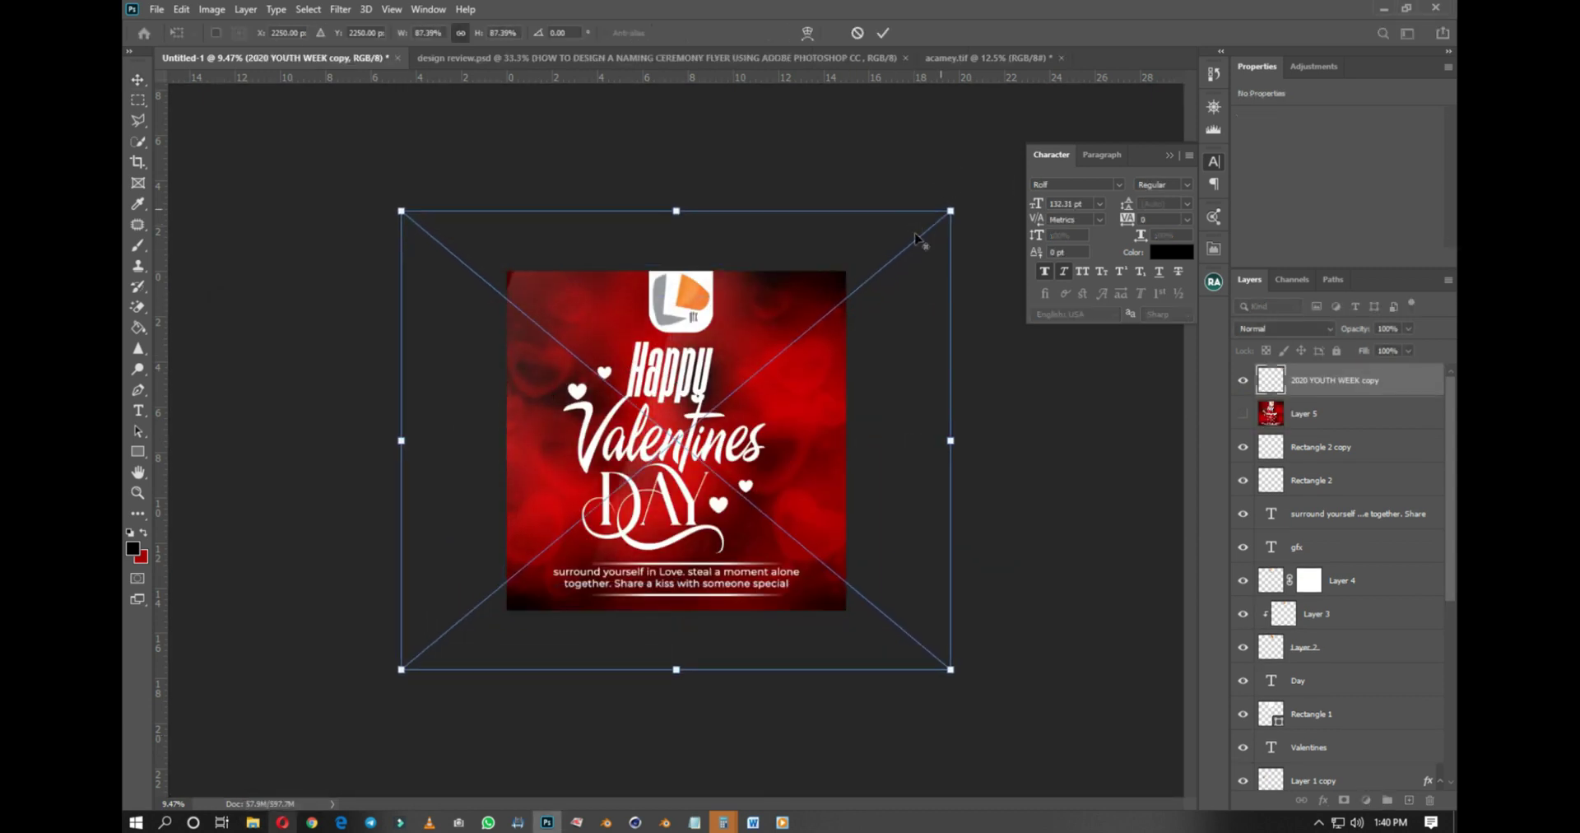
{"action": "left_click_drag", "start_coordinate": [783, 362], "coordinate": [849, 384]}
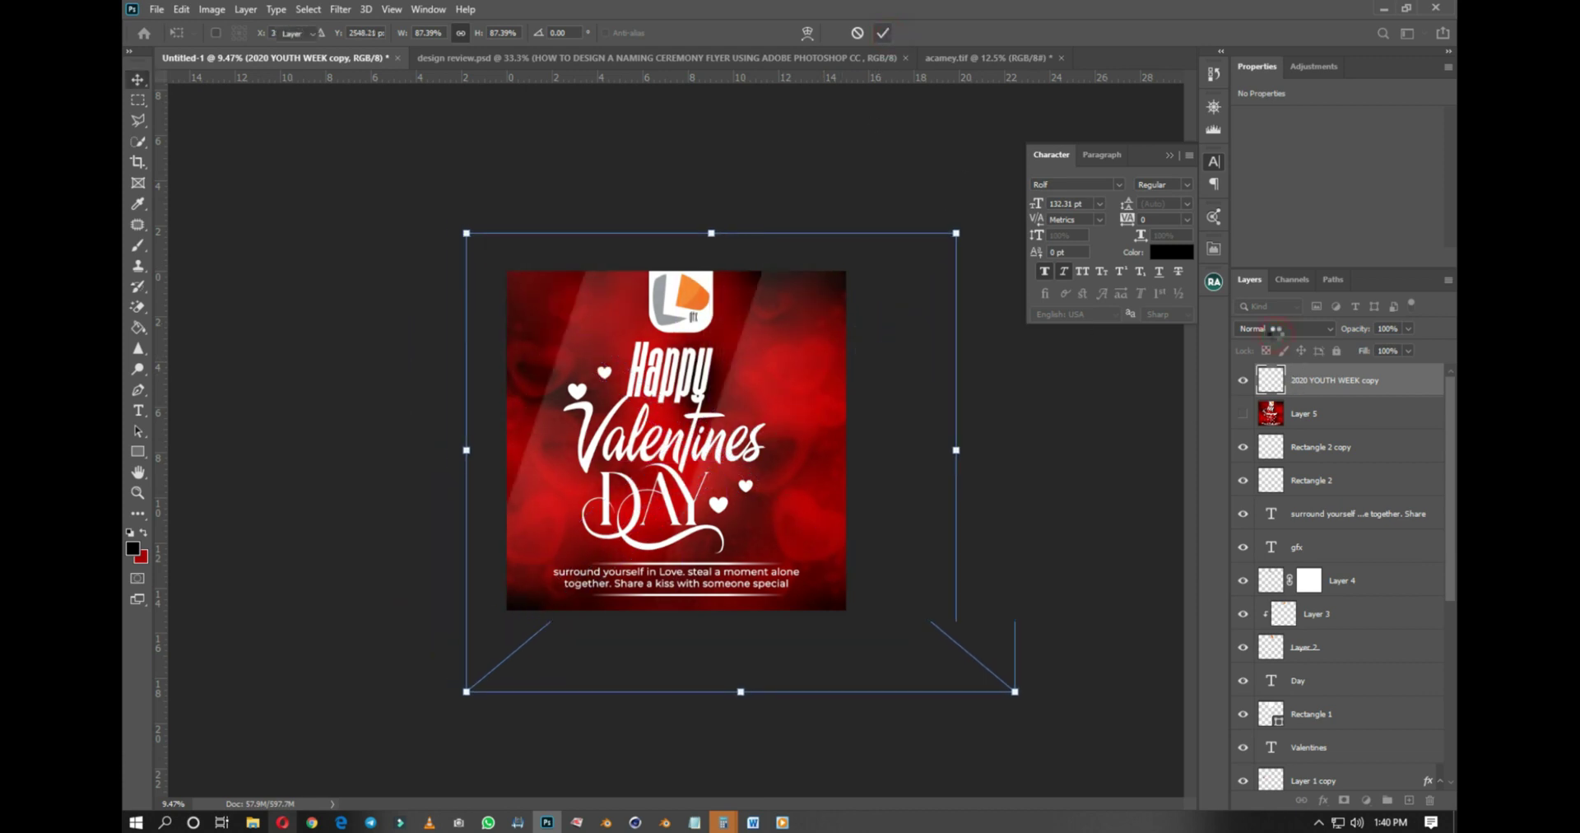
Step: Try out blend modes on the "2020 YOUTH WEEK copy" overlay, set it to Subtract, and hide the layer
{"action": "left_click", "coordinate": [1276, 329]}
{"action": "scroll", "coordinate": [1259, 489], "scroll_direction": "up", "scroll_amount": 3}
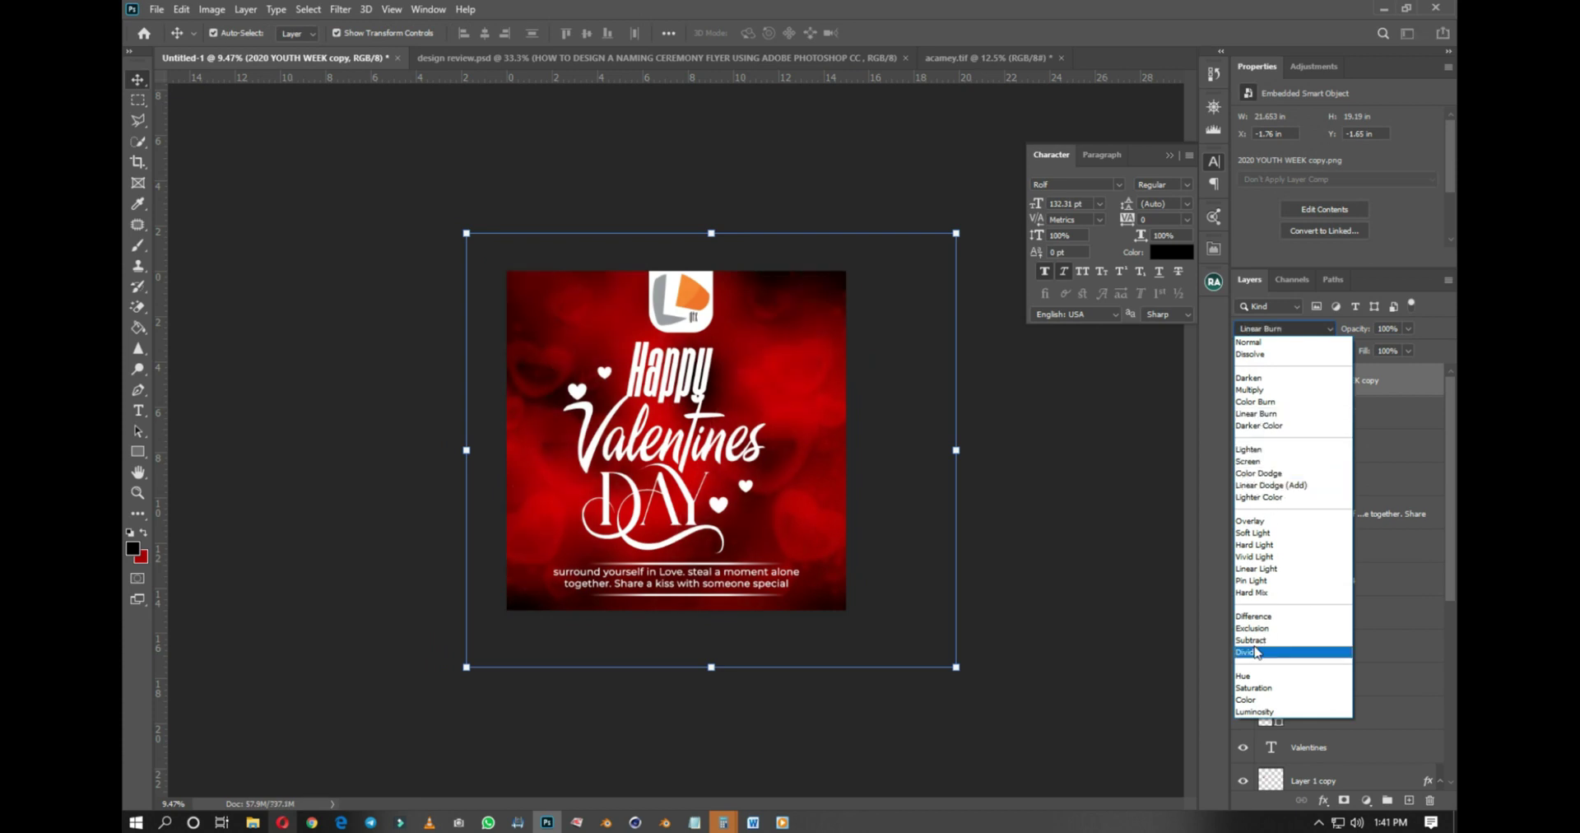
{"action": "scroll", "coordinate": [1256, 648], "scroll_direction": "up", "scroll_amount": 1}
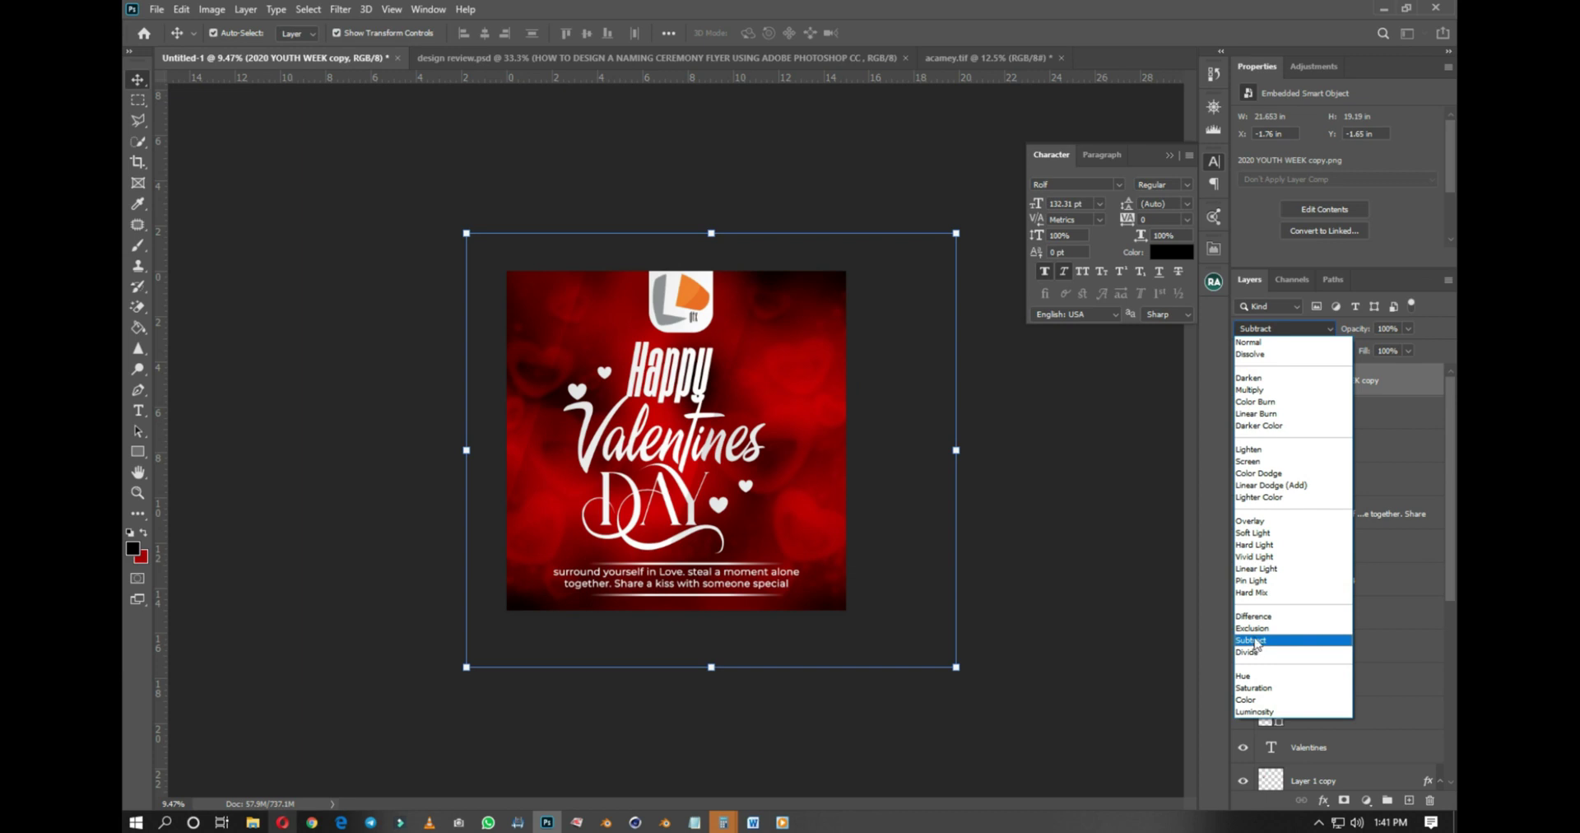
{"action": "scroll", "coordinate": [1257, 650], "scroll_direction": "down", "scroll_amount": 1}
{"action": "scroll", "coordinate": [1259, 650], "scroll_direction": "up", "scroll_amount": 2}
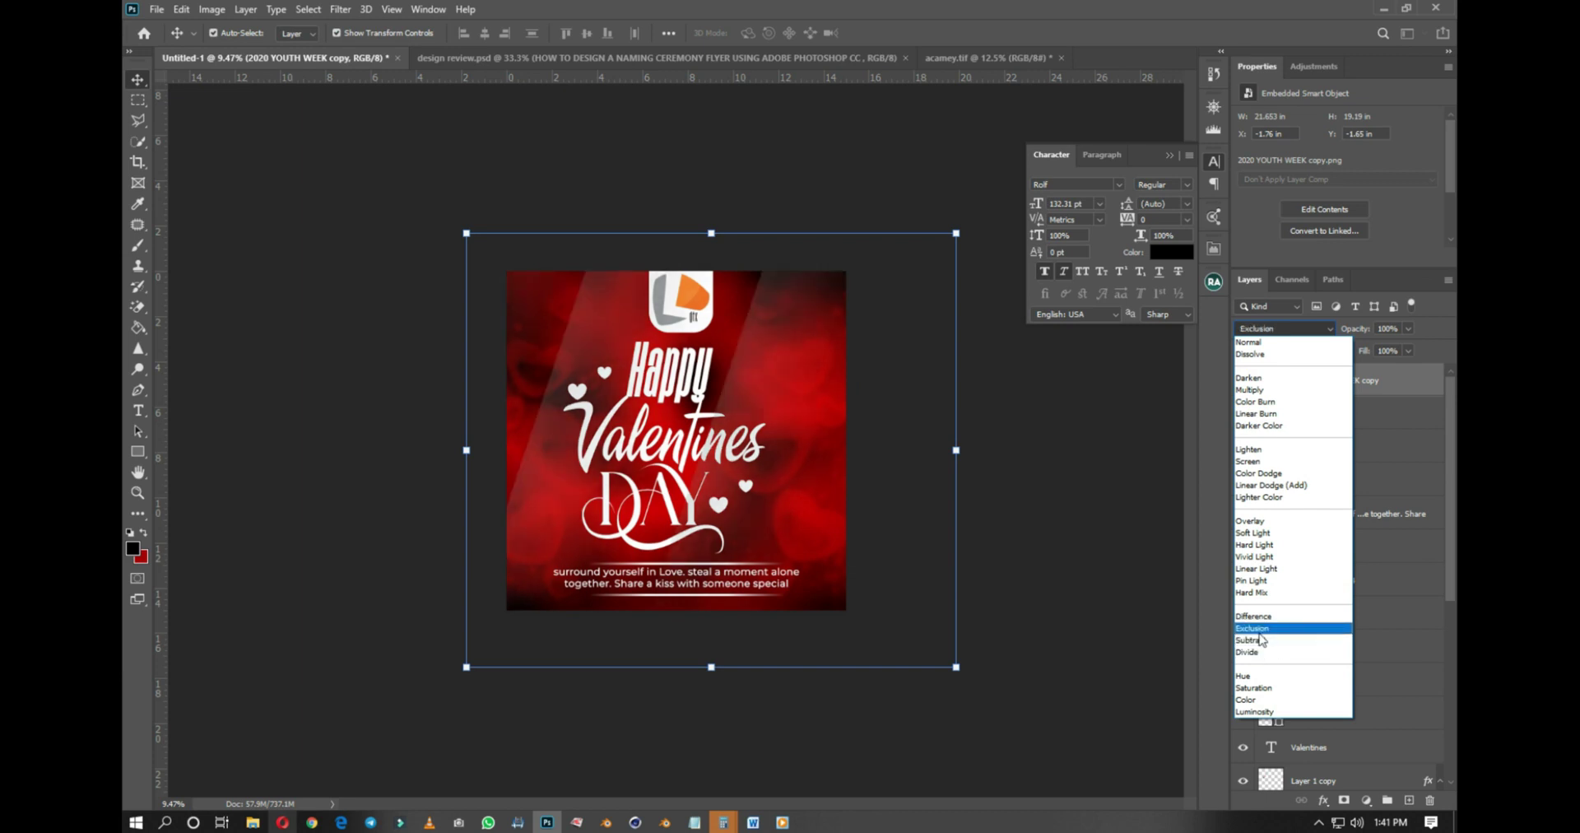
{"action": "left_click", "coordinate": [1263, 641]}
{"action": "left_click", "coordinate": [1094, 478]}
{"action": "scroll", "coordinate": [758, 404], "scroll_direction": "up", "scroll_amount": 3}
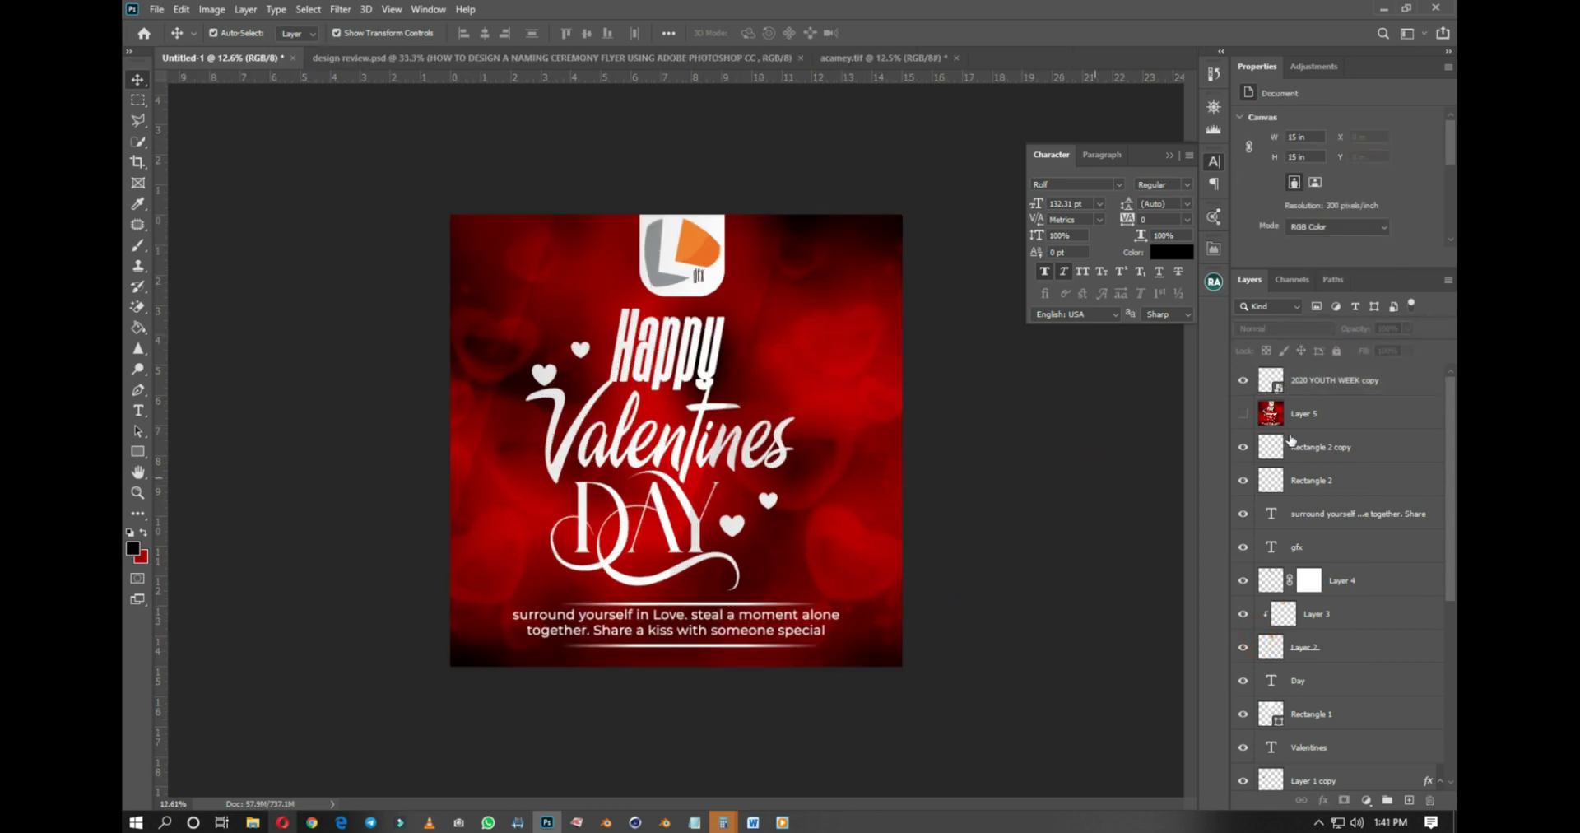
{"action": "left_click", "coordinate": [1244, 381]}
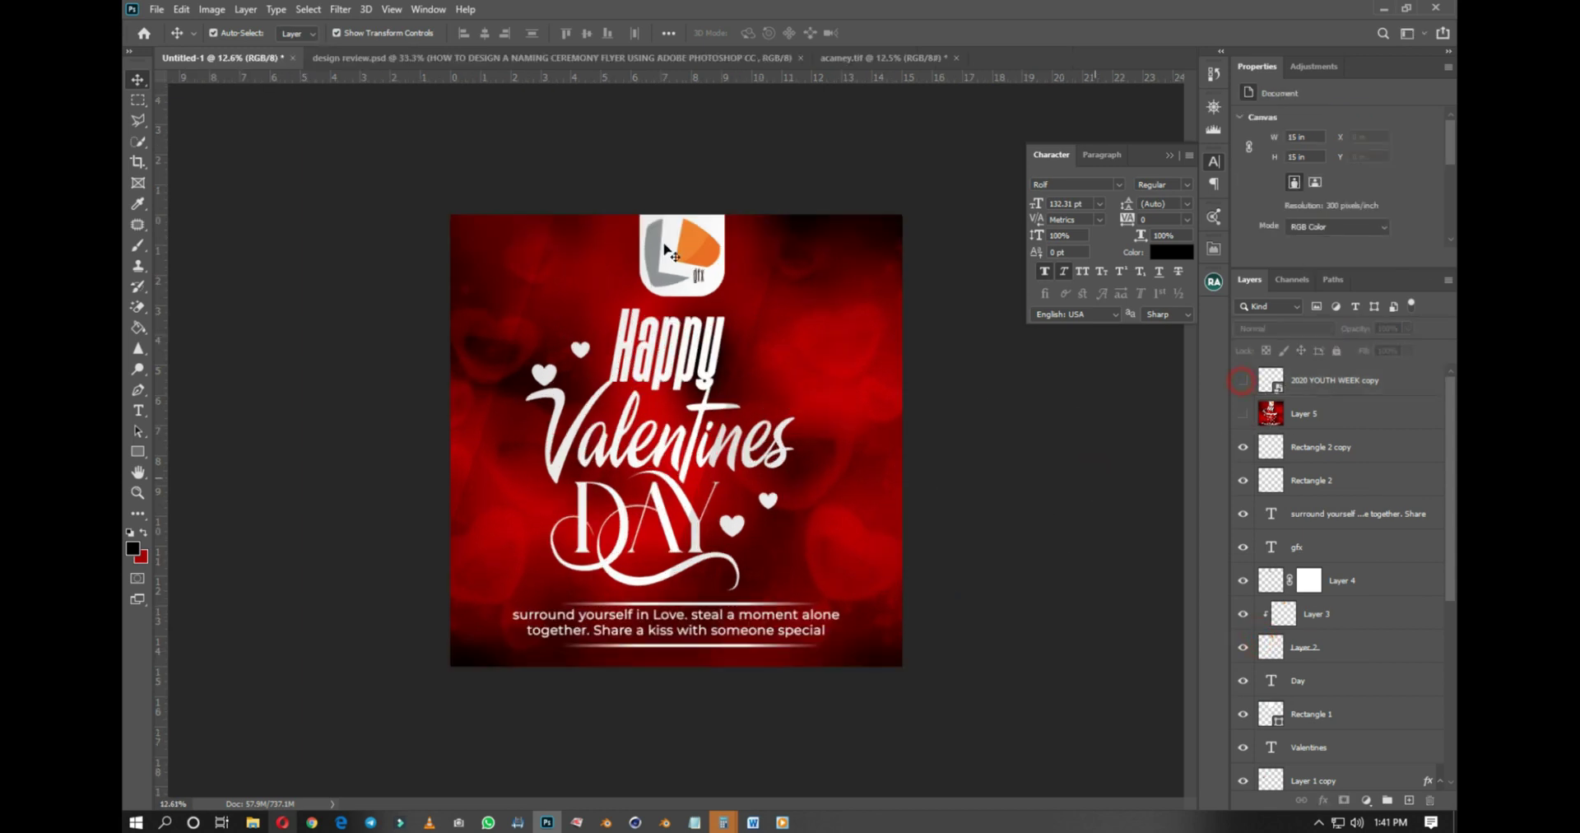
Step: Place the "GLOSSY EFFECT" image over the flyer, enlarge it to about 151%, and move it slightly upward
{"action": "left_click", "coordinate": [253, 822]}
{"action": "left_click_drag", "start_coordinate": [802, 416], "coordinate": [832, 256]}
{"action": "key", "text": "ctrl+t"}
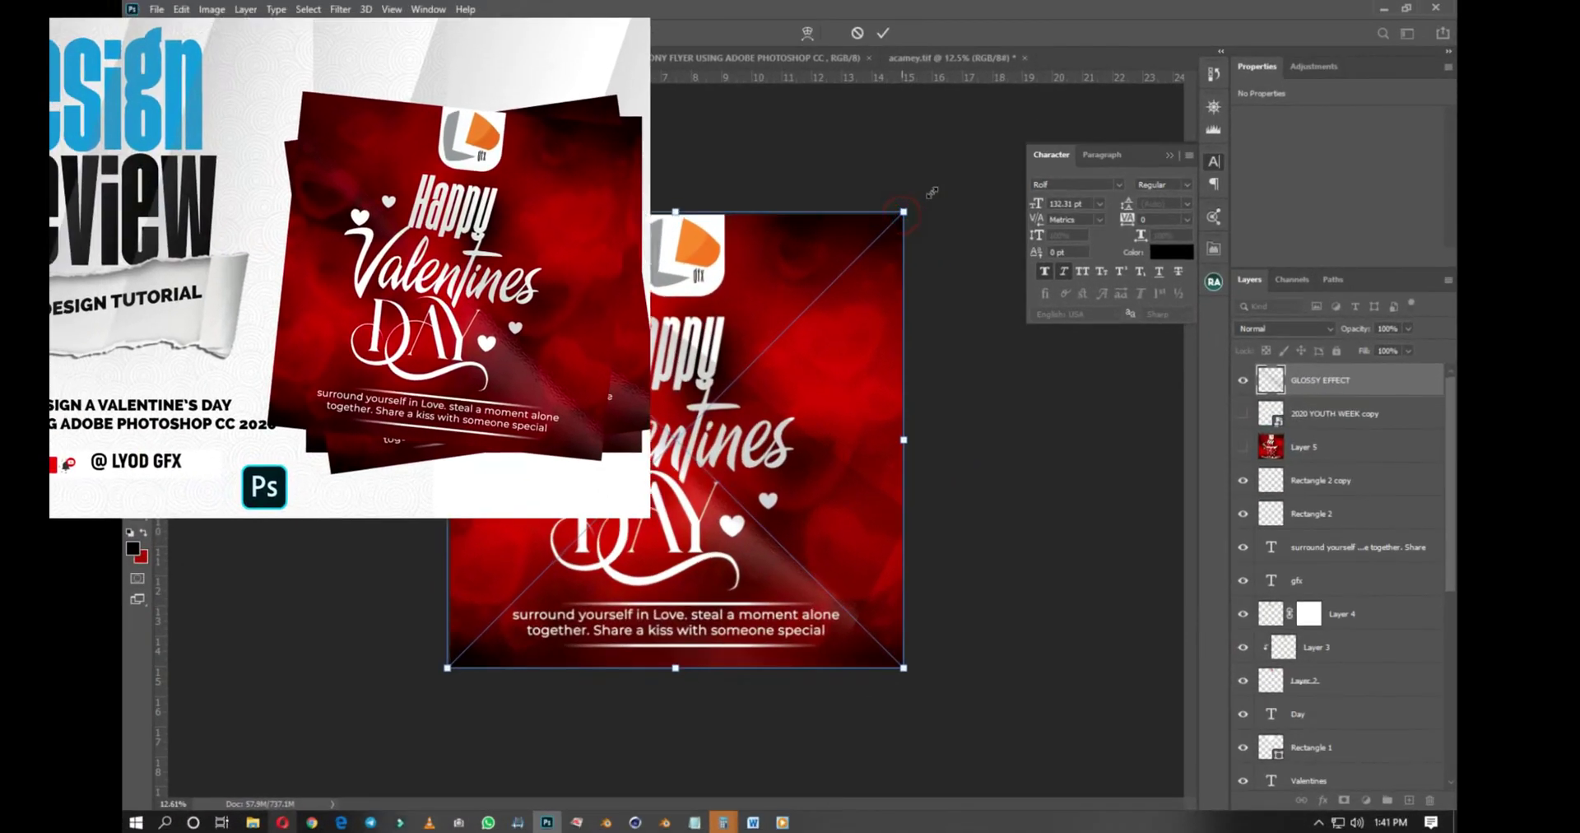
{"action": "left_click_drag", "start_coordinate": [1171, 290], "coordinate": [1245, 237]}
{"action": "left_click_drag", "start_coordinate": [1030, 131], "coordinate": [1045, 116]}
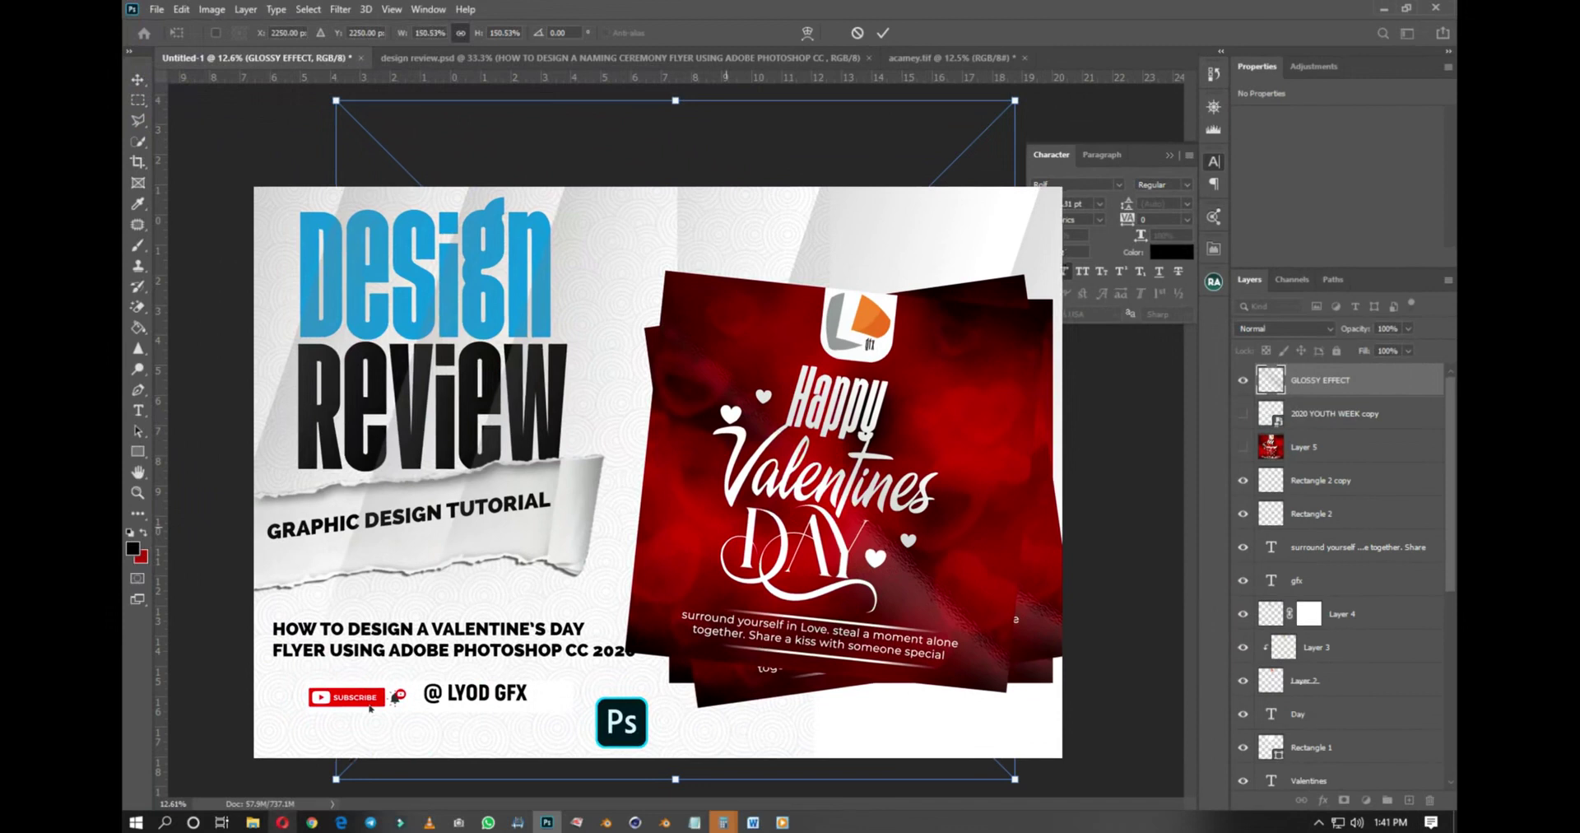
{"action": "left_click_drag", "start_coordinate": [813, 533], "coordinate": [813, 507]}
{"action": "key", "text": "Return"}
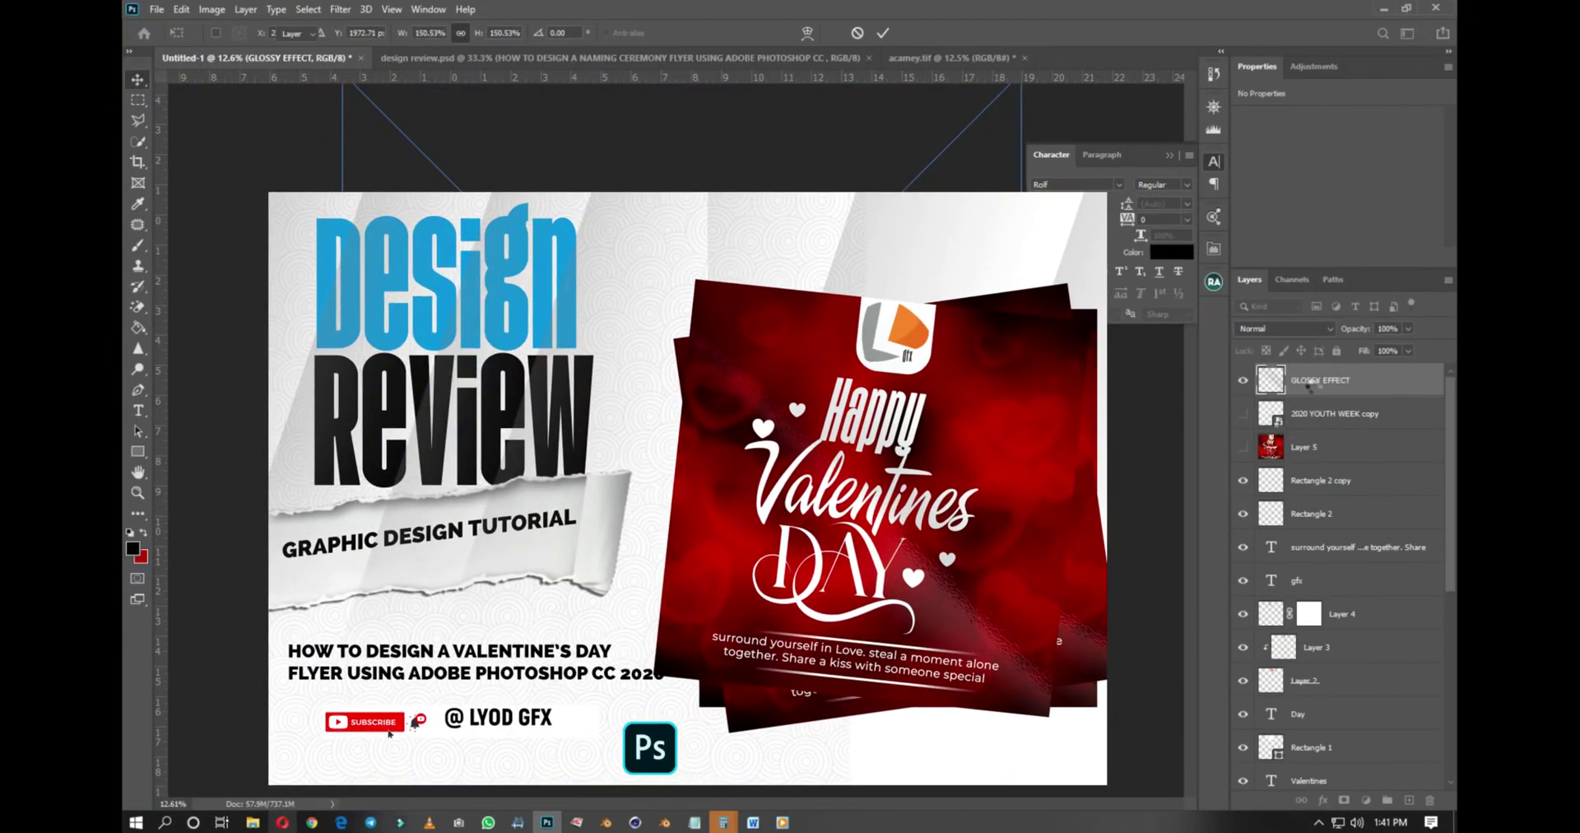
Step: Rasterize the placed "GLOSSY EFFECT" layer
{"action": "left_click", "coordinate": [1313, 387]}
{"action": "right_click", "coordinate": [1311, 388]}
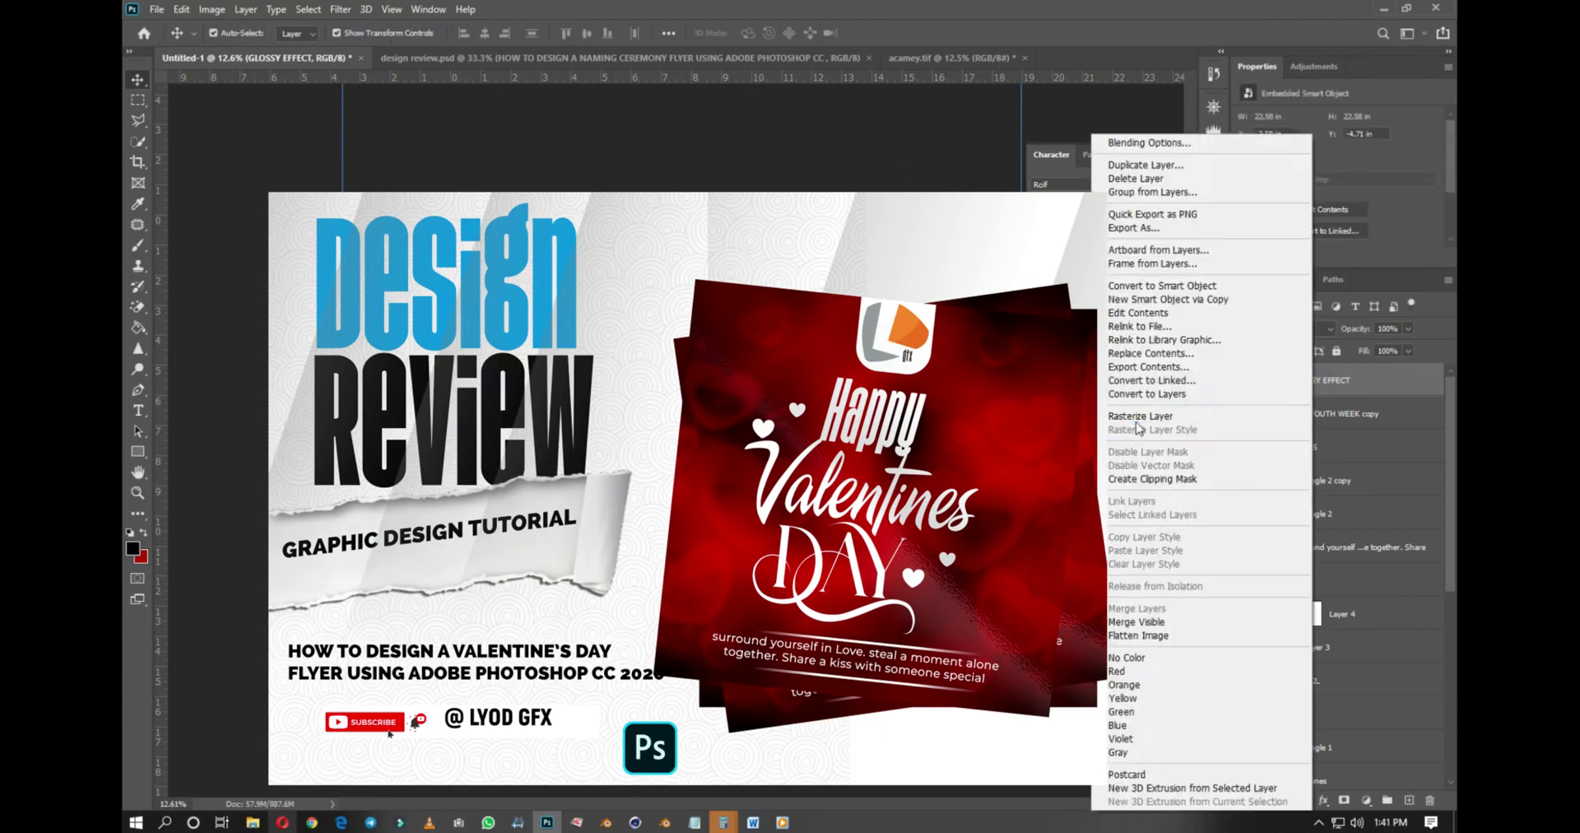